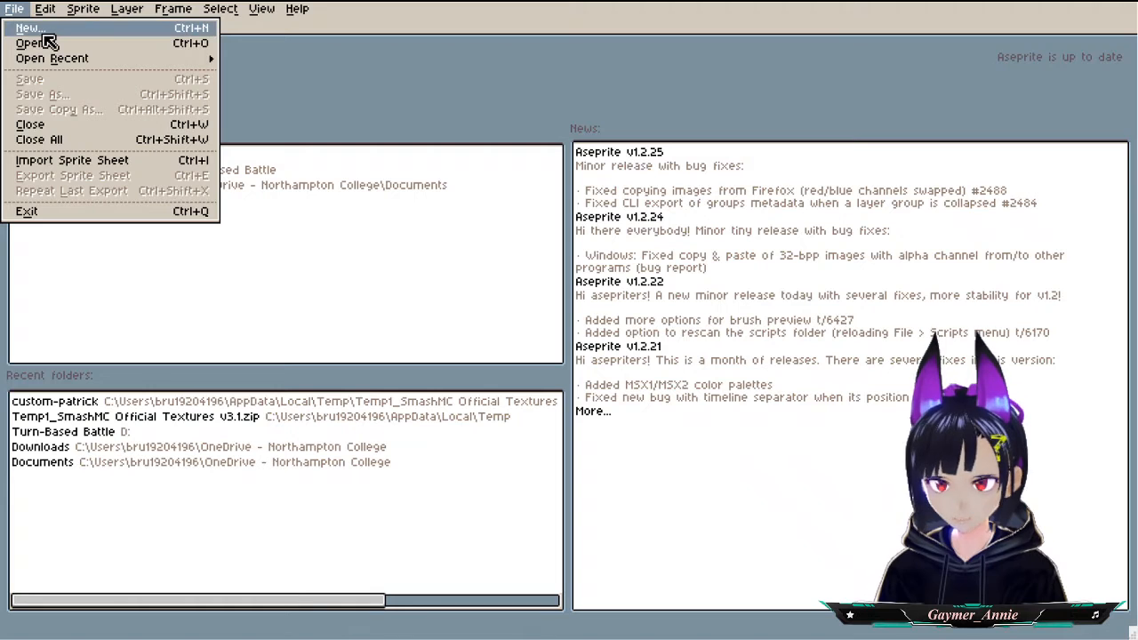
- Create a new RGBA sprite of 160 x 160 px with a transparent background
{"action": "left_click", "coordinate": [40, 32]}
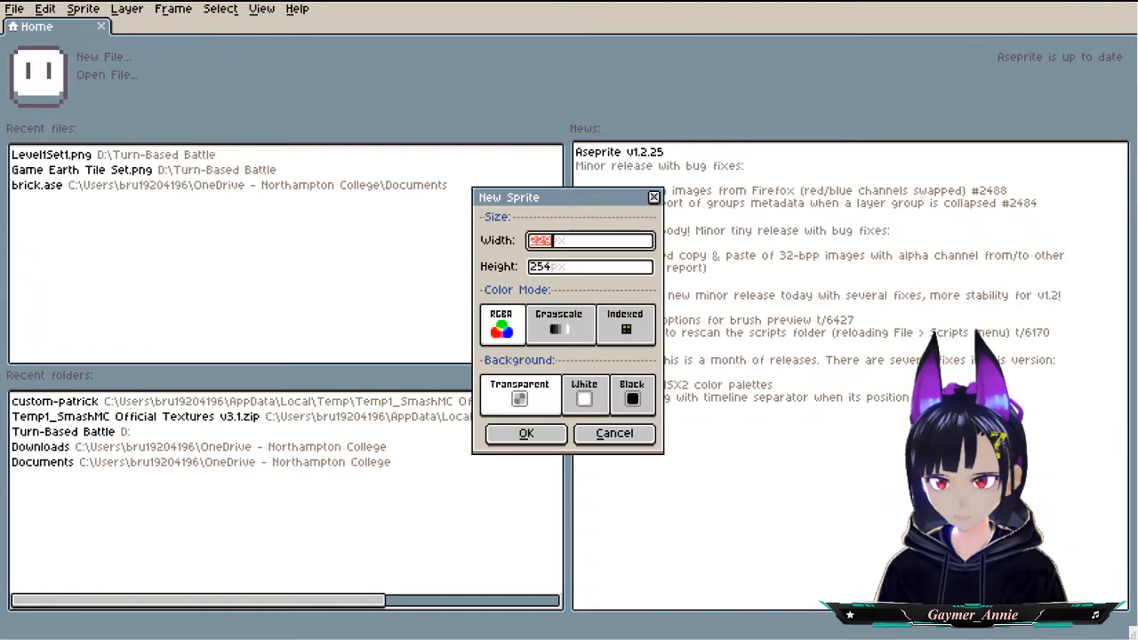
{"action": "type", "text": "160"}
{"action": "key", "text": "Tab"}
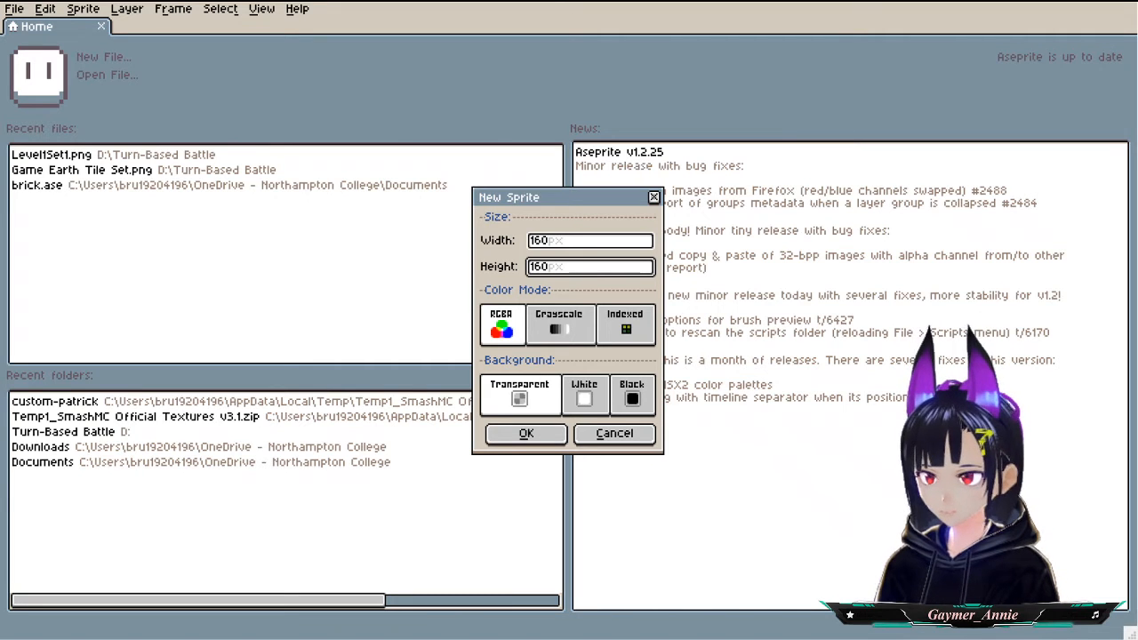
{"action": "left_click", "coordinate": [523, 435]}
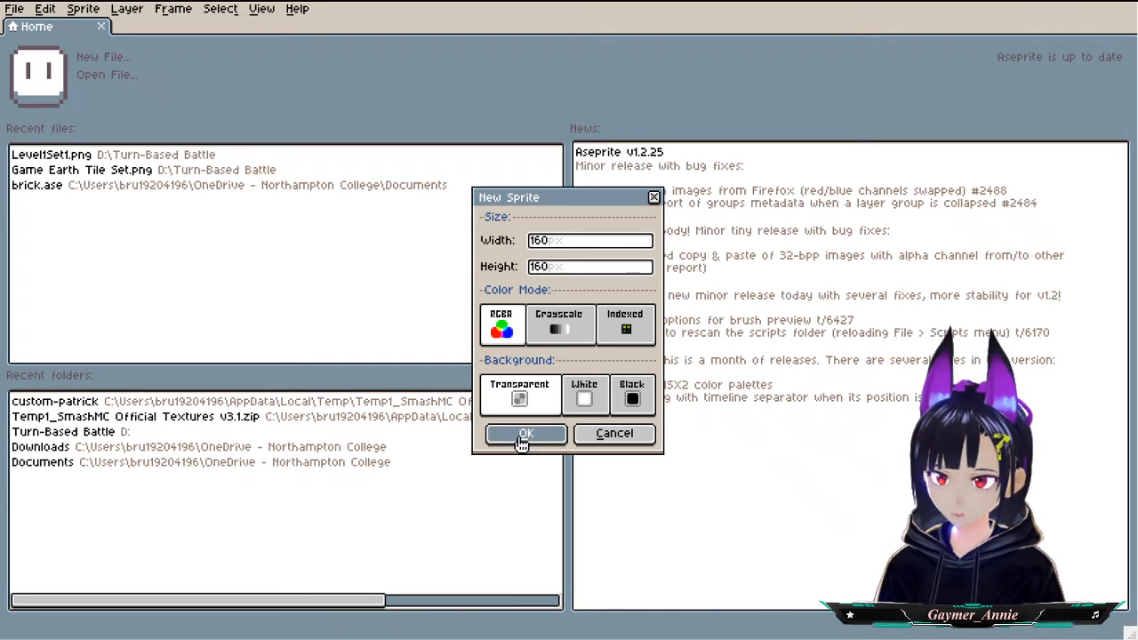
- Create a second new RGBA sprite, 48 px wide and 16 px high, with a transparent background
{"action": "left_click", "coordinate": [15, 8]}
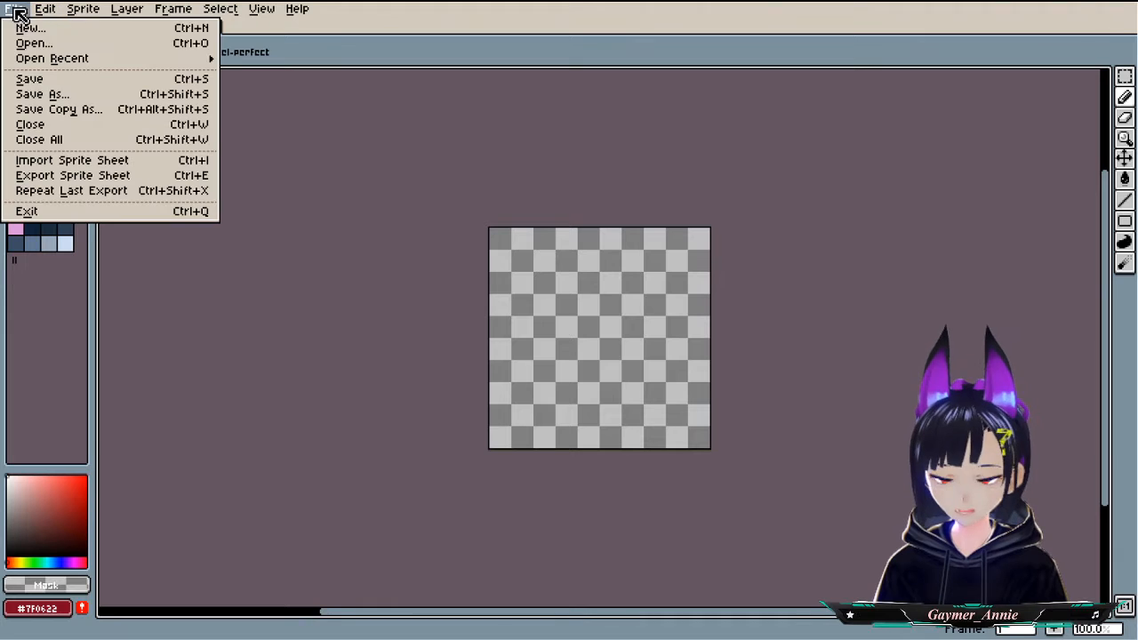
{"action": "left_click", "coordinate": [30, 27]}
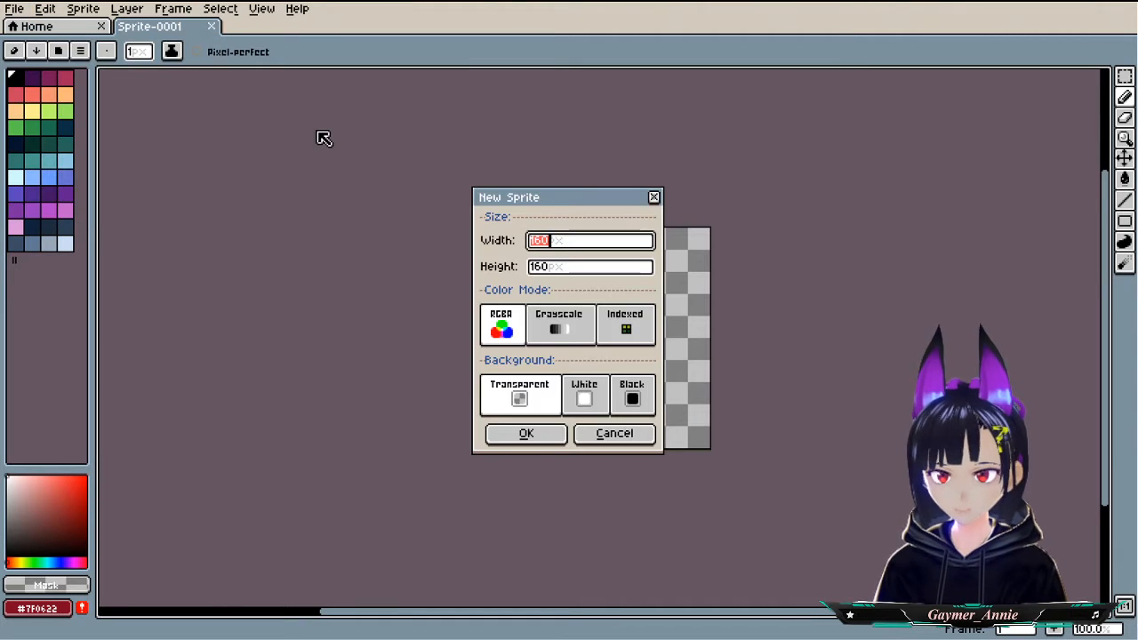
{"action": "key", "text": "Tab"}
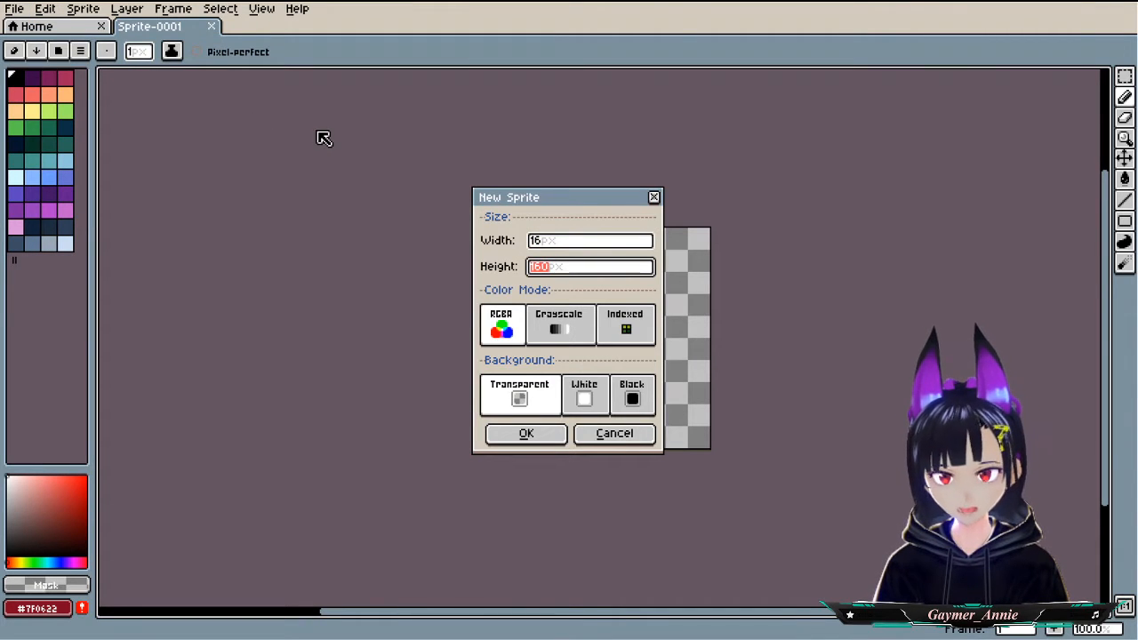
{"action": "key", "text": "Tab"}
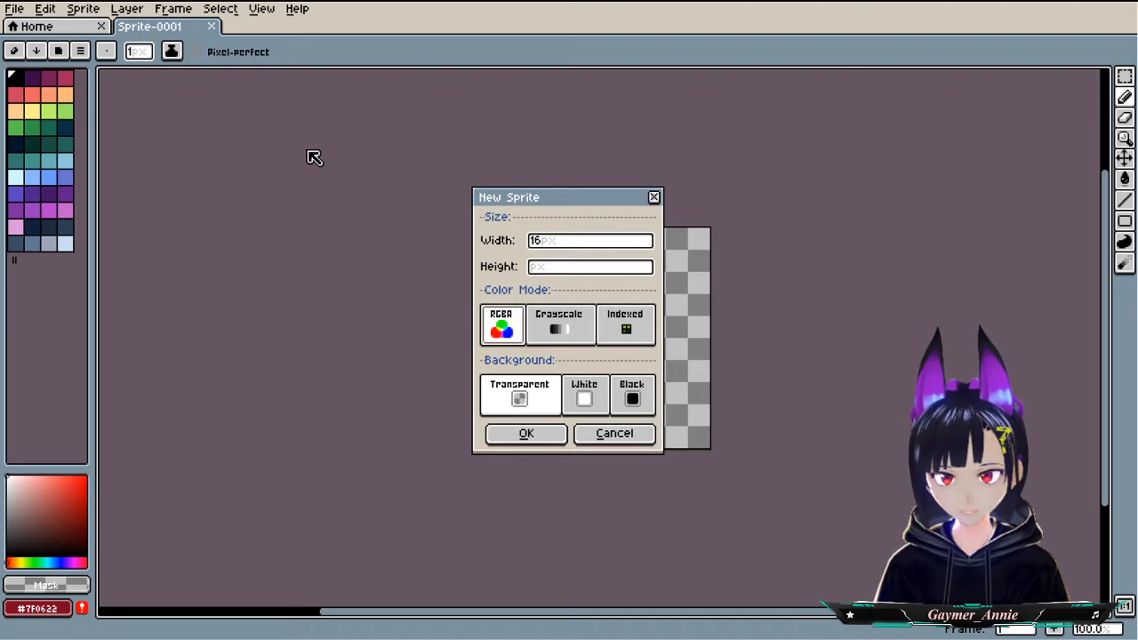
{"action": "left_click", "coordinate": [567, 243]}
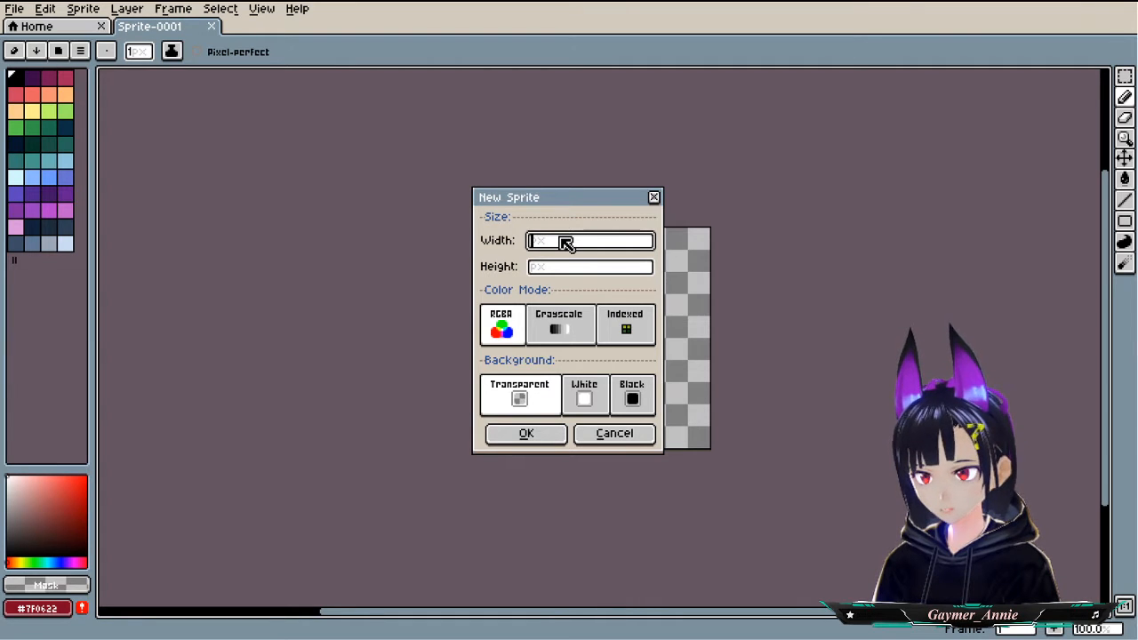
{"action": "type", "text": "48"}
{"action": "key", "text": "Tab"}
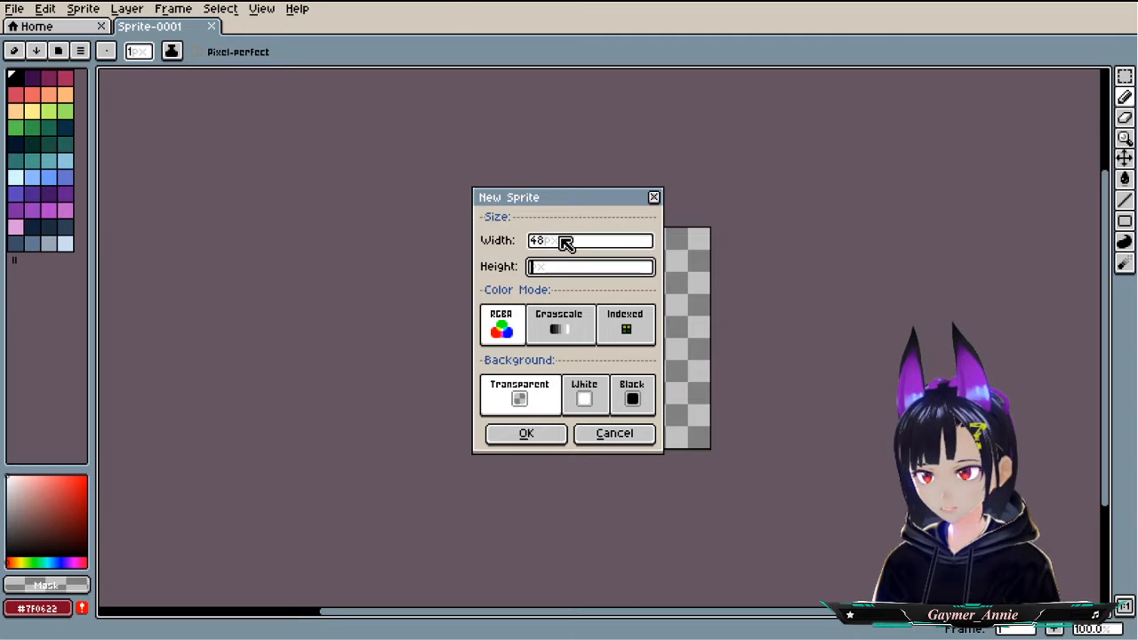
{"action": "type", "text": "16"}
{"action": "key", "text": "Return"}
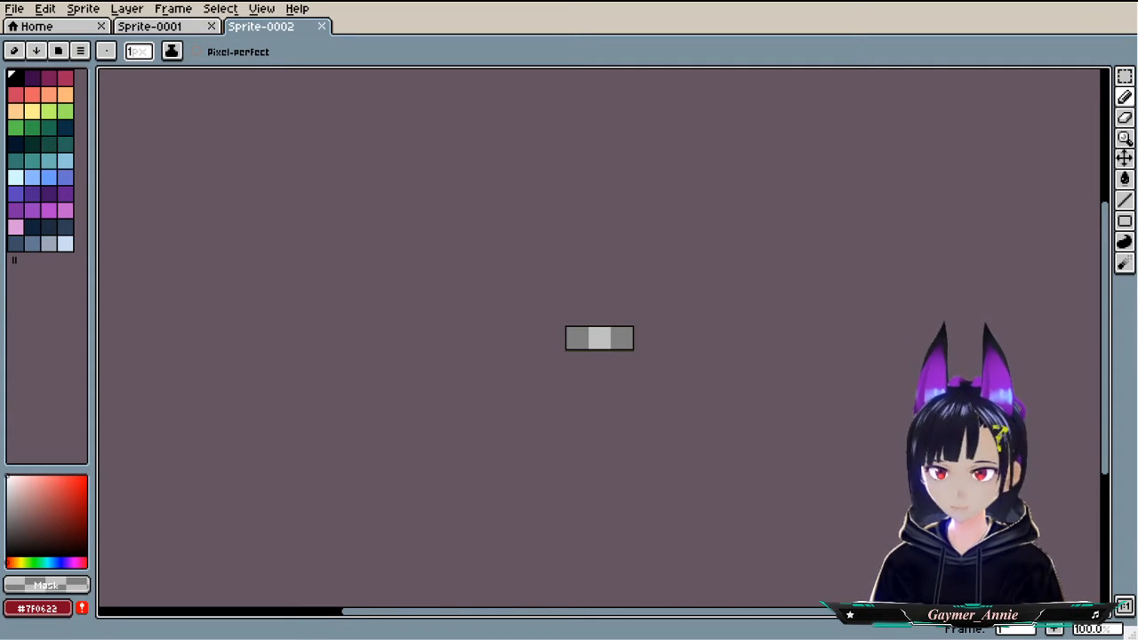
- Shrink the 48 x 16 sprite's colour palette to only the black entry
{"action": "left_click", "coordinate": [32, 78]}
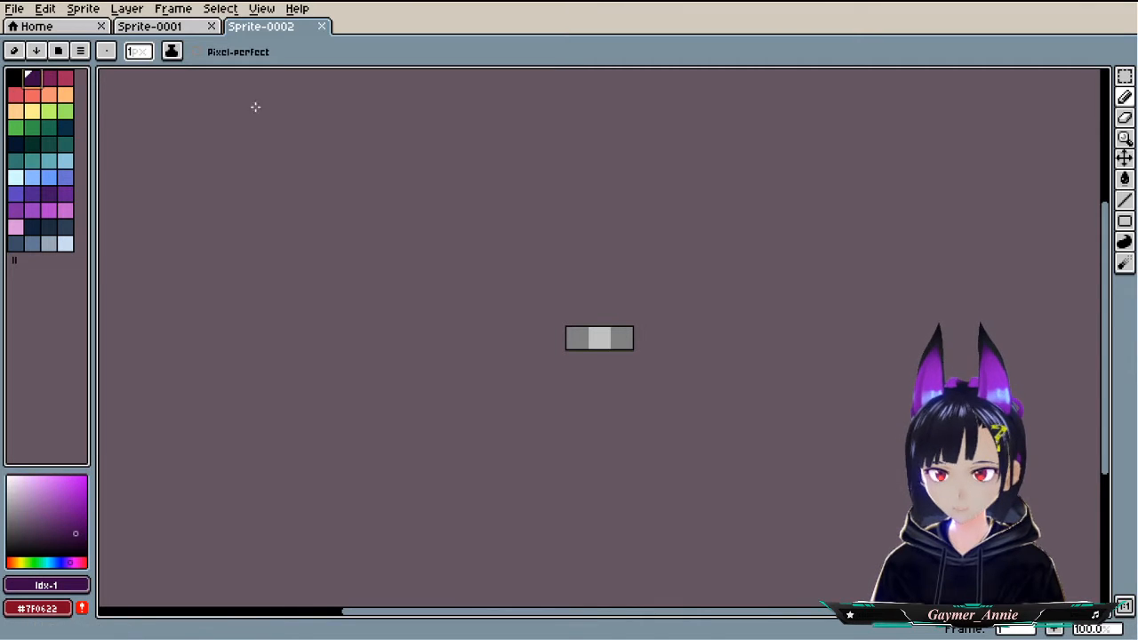
{"action": "left_click_drag", "start_coordinate": [14, 260], "coordinate": [31, 79]}
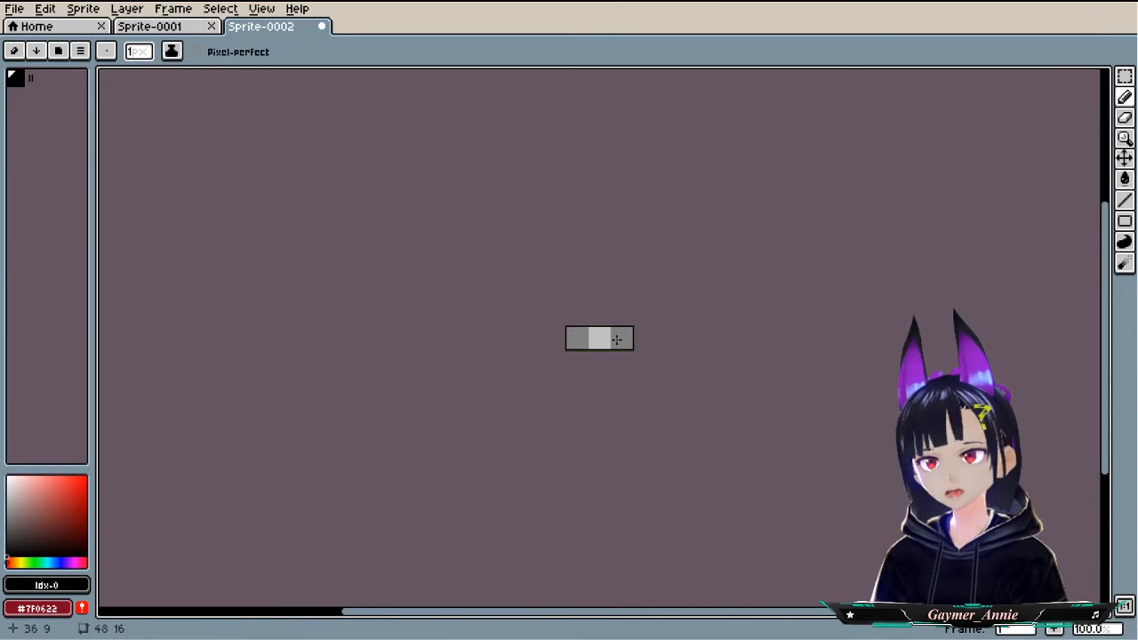
{"action": "scroll", "coordinate": [572, 332], "scroll_direction": "up", "scroll_amount": 4}
{"action": "scroll", "coordinate": [605, 326], "scroll_direction": "up", "scroll_amount": 2}
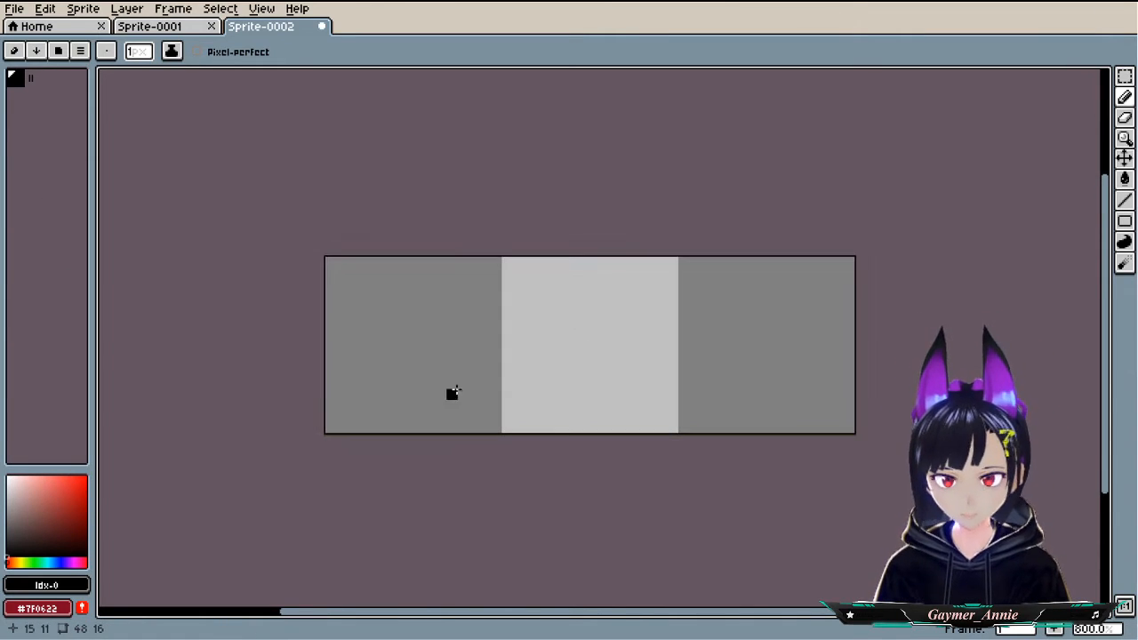
- Mix a pinkish-purple foreground colour with RGB values 193, 143, 191 (#c18fbf)
{"action": "left_click", "coordinate": [49, 586]}
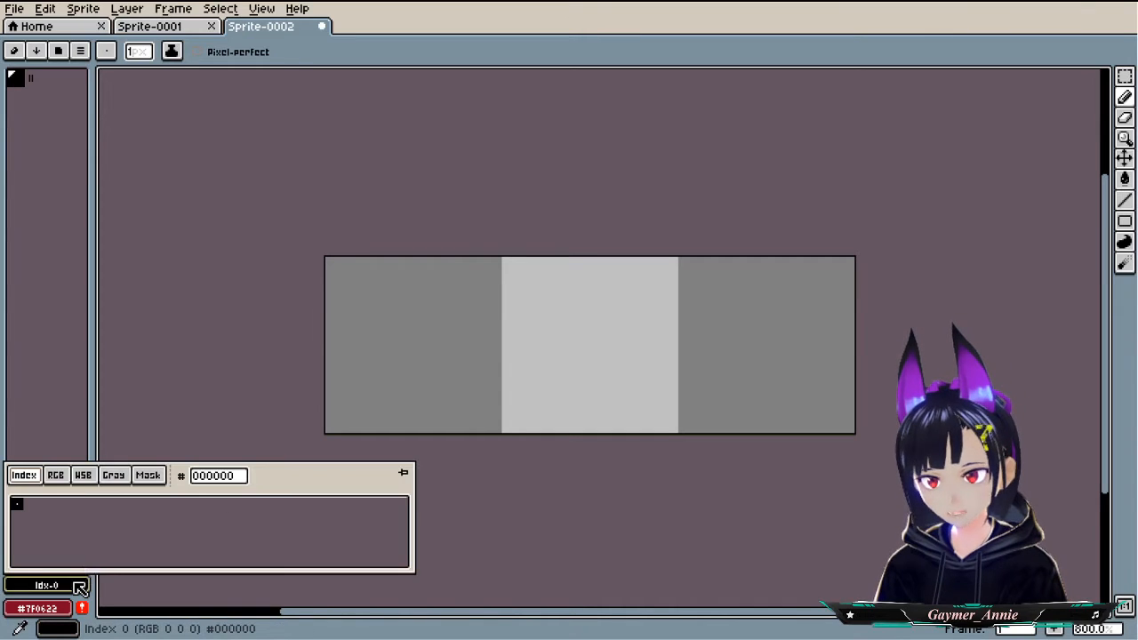
{"action": "left_click", "coordinate": [55, 476]}
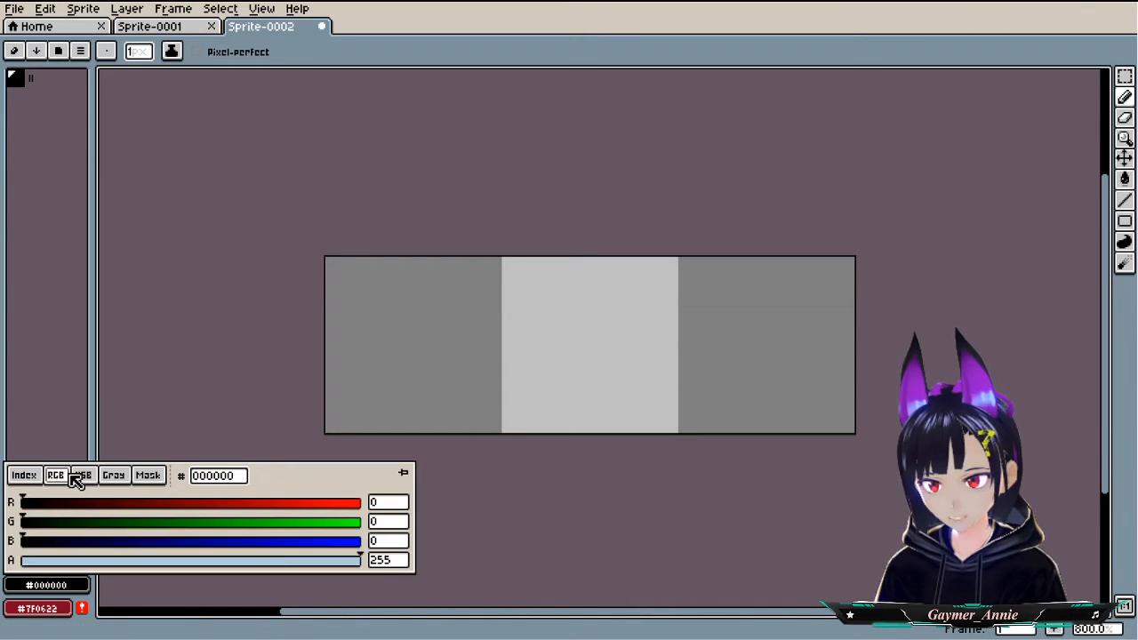
{"action": "left_click_drag", "start_coordinate": [64, 503], "coordinate": [399, 493]}
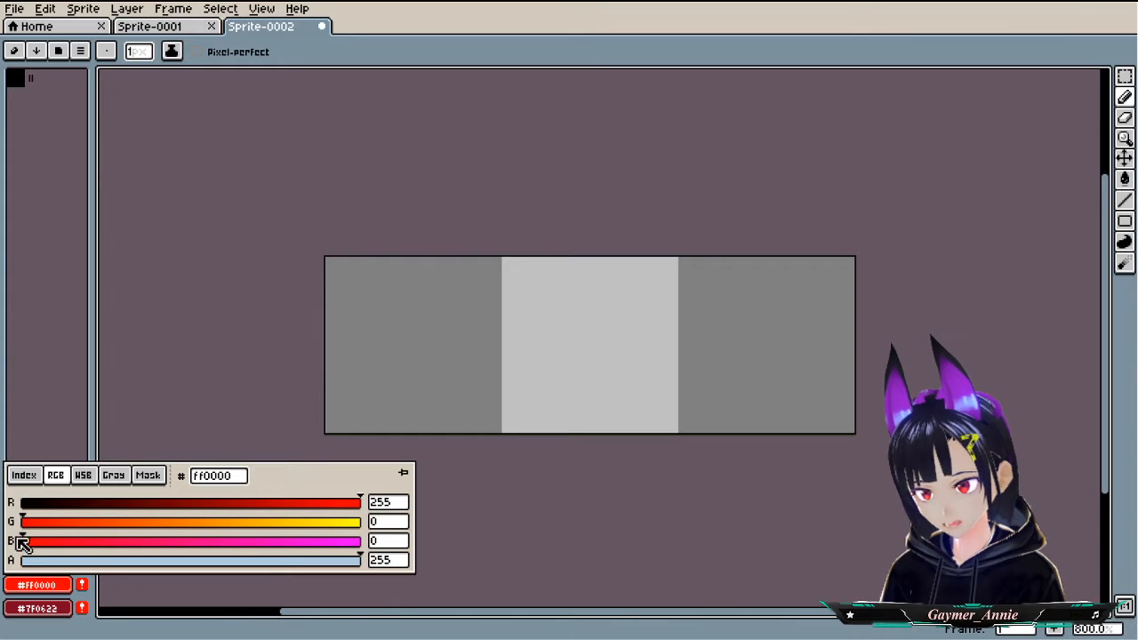
{"action": "left_click_drag", "start_coordinate": [27, 521], "coordinate": [176, 531]}
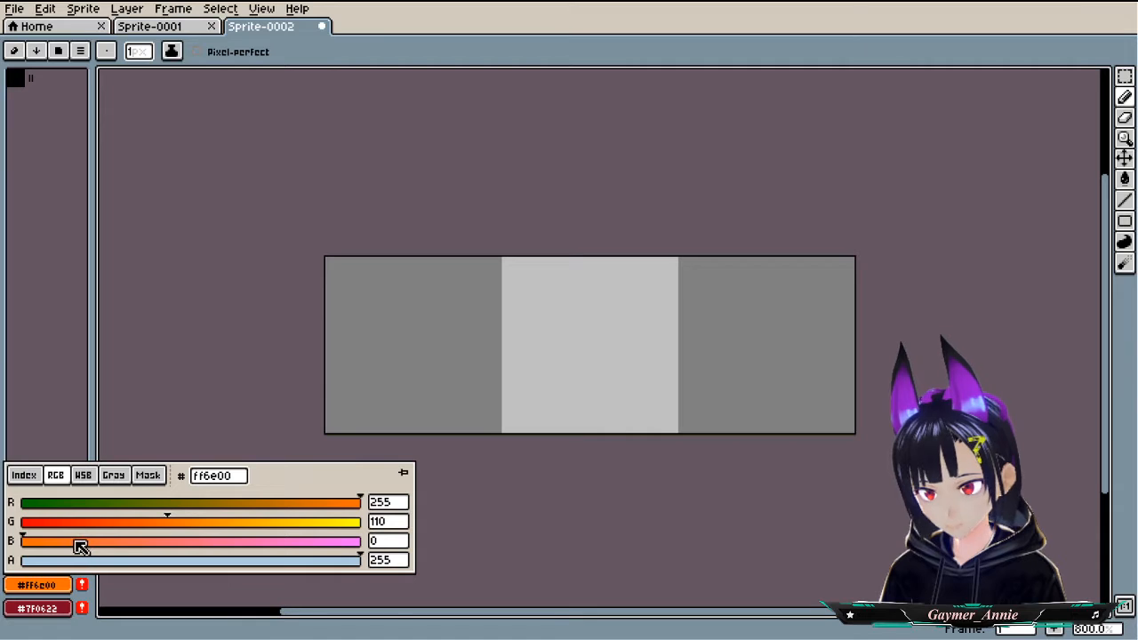
{"action": "left_click_drag", "start_coordinate": [79, 542], "coordinate": [253, 553]}
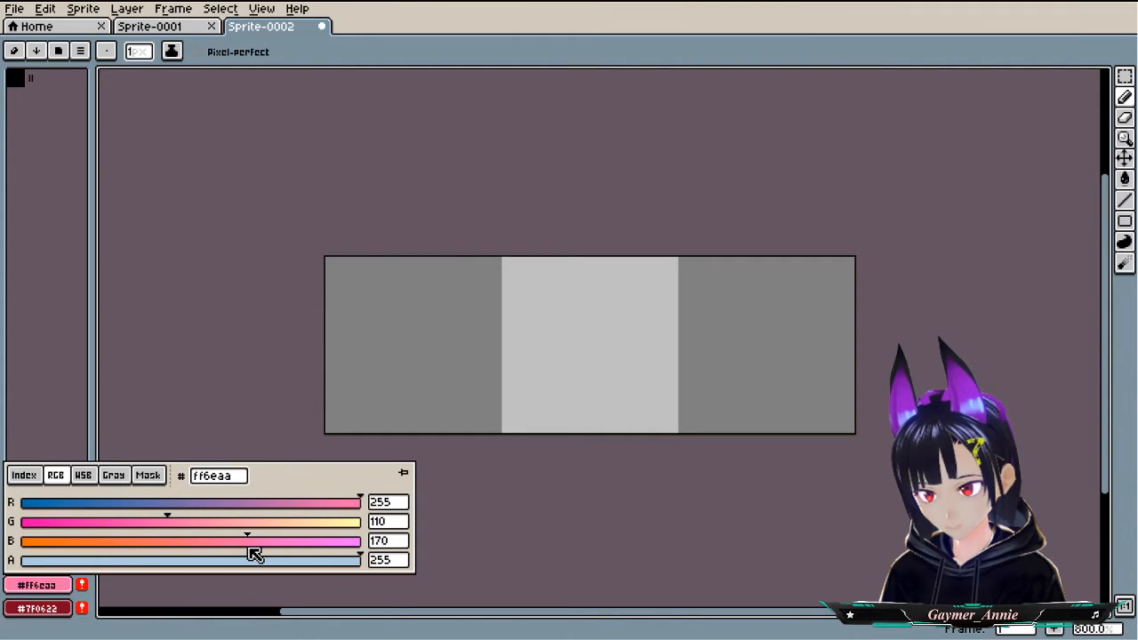
{"action": "left_click_drag", "start_coordinate": [172, 519], "coordinate": [212, 517]}
{"action": "left_click_drag", "start_coordinate": [363, 504], "coordinate": [283, 503]}
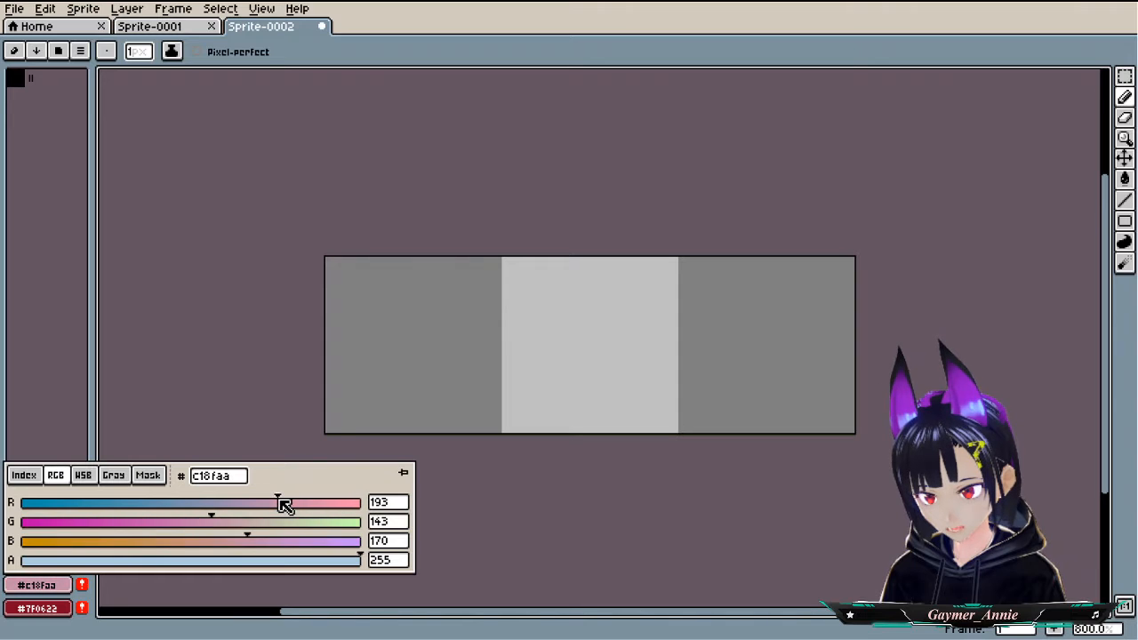
{"action": "left_click", "coordinate": [246, 541]}
{"action": "left_click_drag", "start_coordinate": [252, 543], "coordinate": [282, 539]}
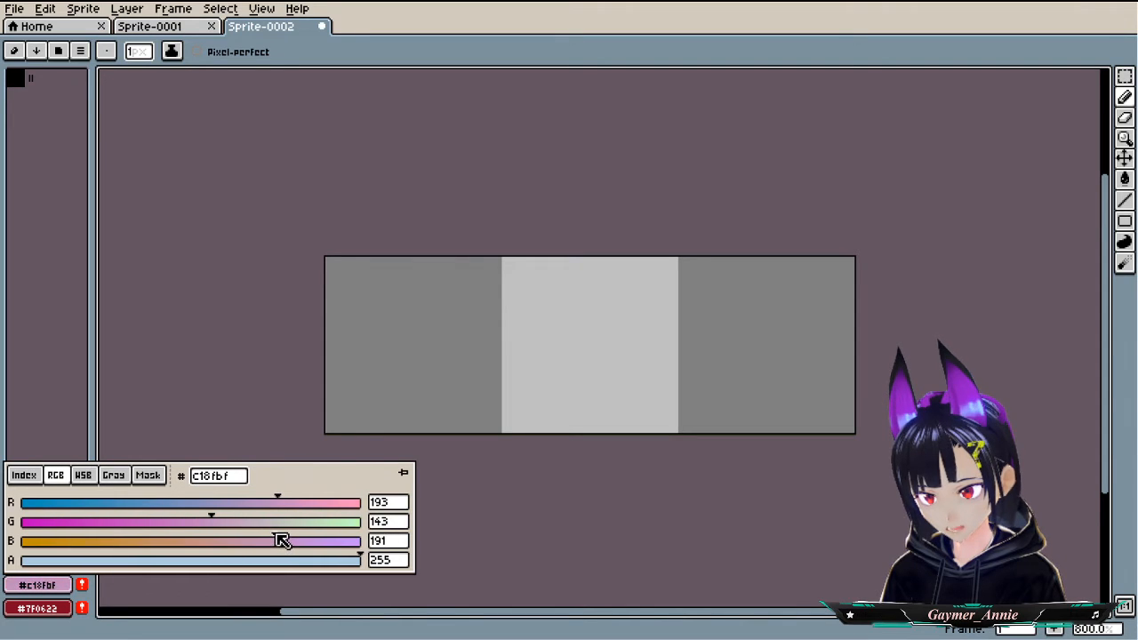
{"action": "left_click", "coordinate": [208, 349]}
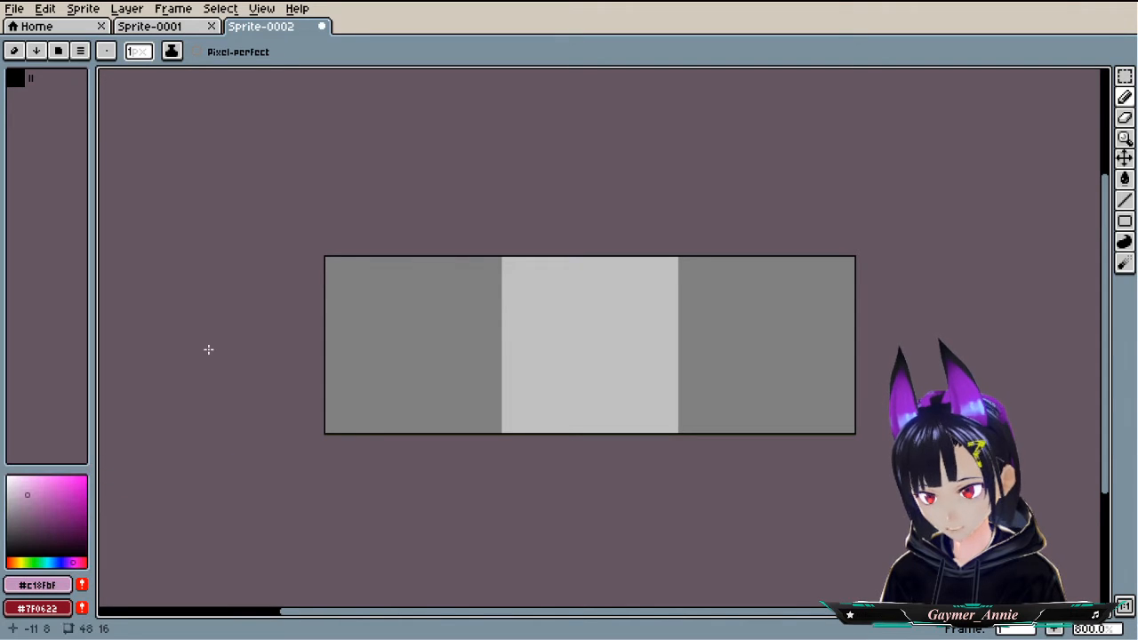
- Try to fill the first third of the sprite with the pinkish-purple colour using the Paint Bucket
{"action": "key", "text": "g"}
{"action": "left_click", "coordinate": [410, 375]}
{"action": "key", "text": "ctrl+z"}
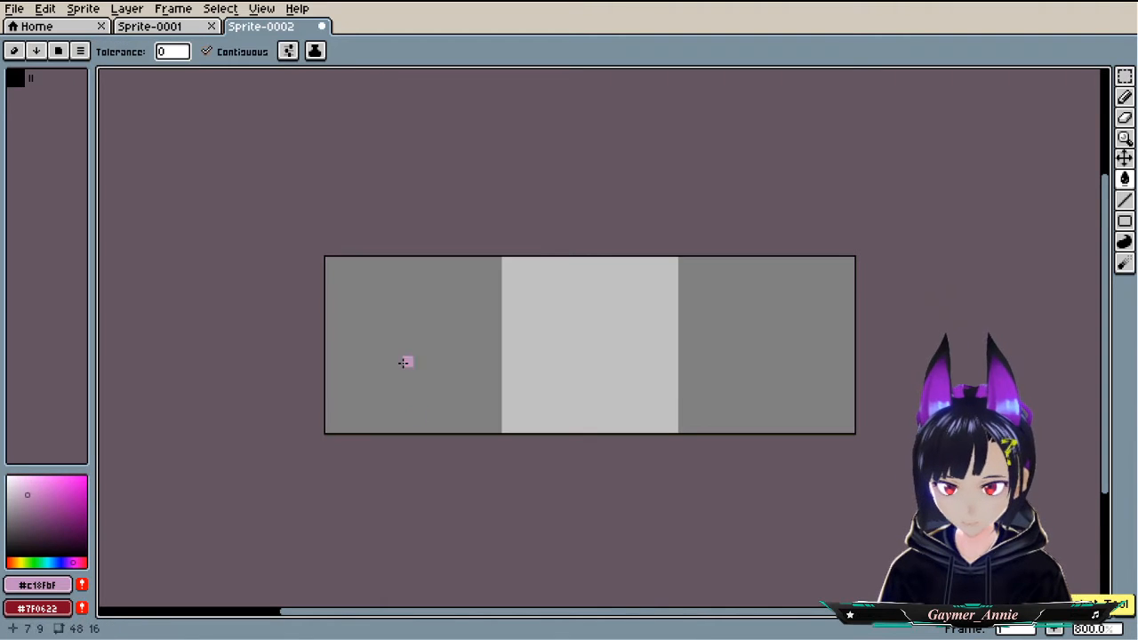
- Apply a 16 x 16 px grid to the sprite and fill its first tile with the pinkish-purple colour
{"action": "left_click", "coordinate": [262, 8]}
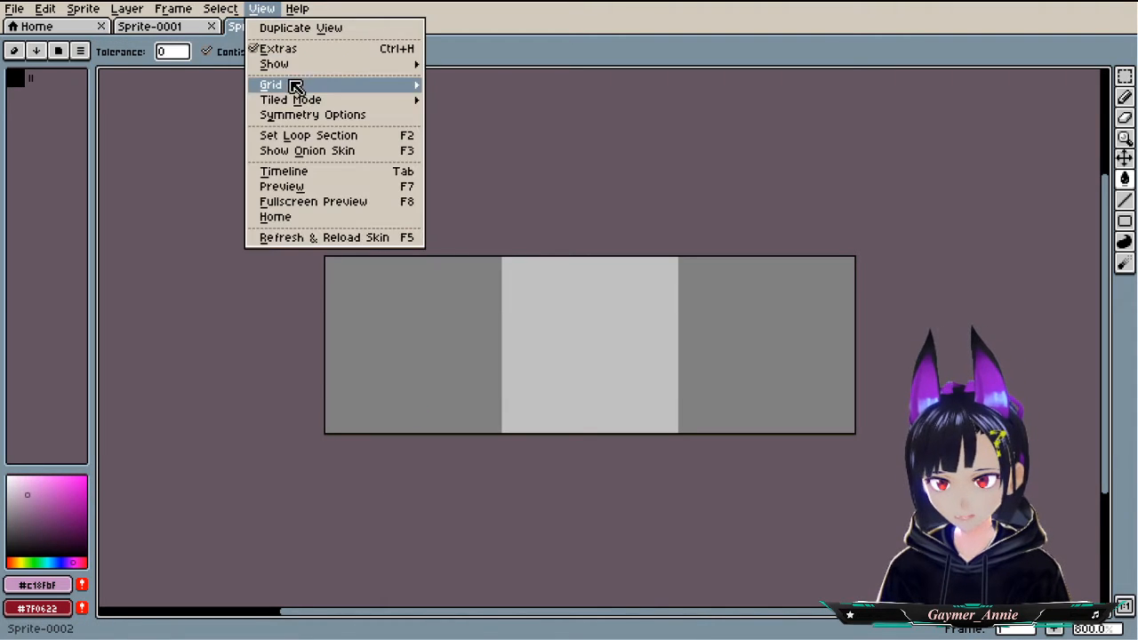
{"action": "mouse_move", "coordinate": [407, 89]}
{"action": "left_click", "coordinate": [474, 84]}
{"action": "left_click", "coordinate": [534, 359]}
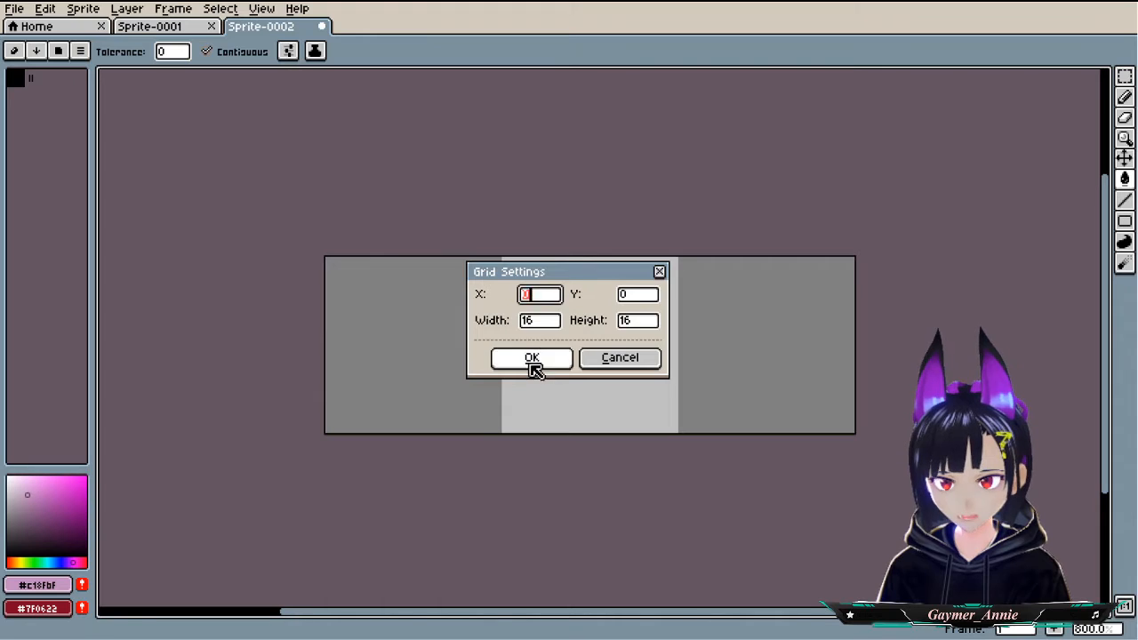
{"action": "left_click", "coordinate": [461, 369]}
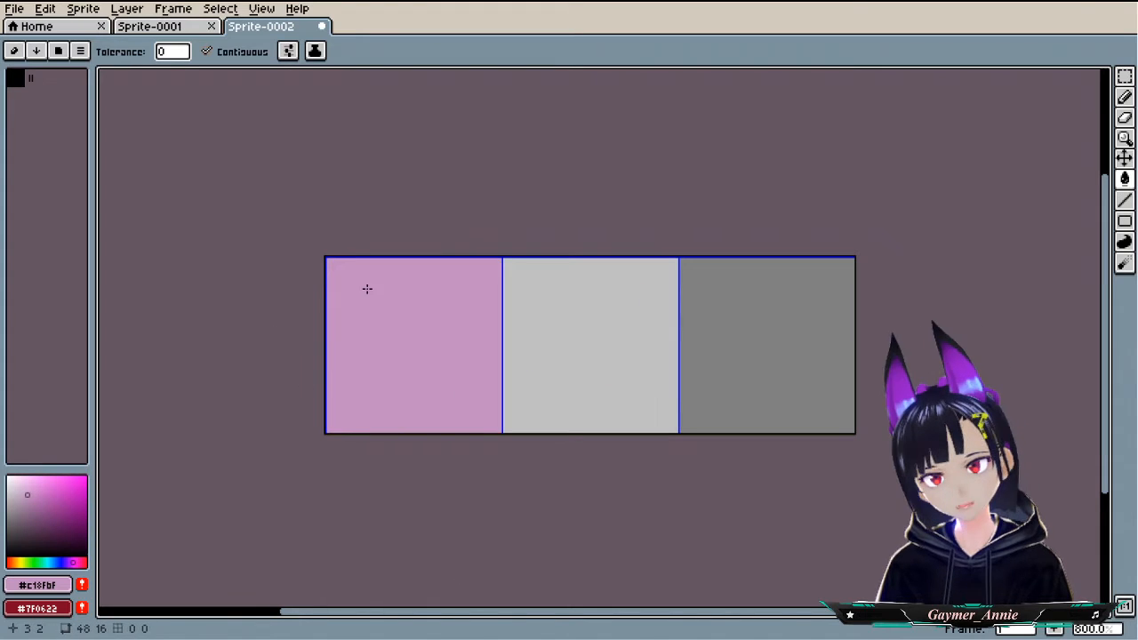
- Mix a mint foreground colour with RGB values 164, 244, 217 (#a4f4d9) and fill the middle tile with it
{"action": "left_click", "coordinate": [34, 585]}
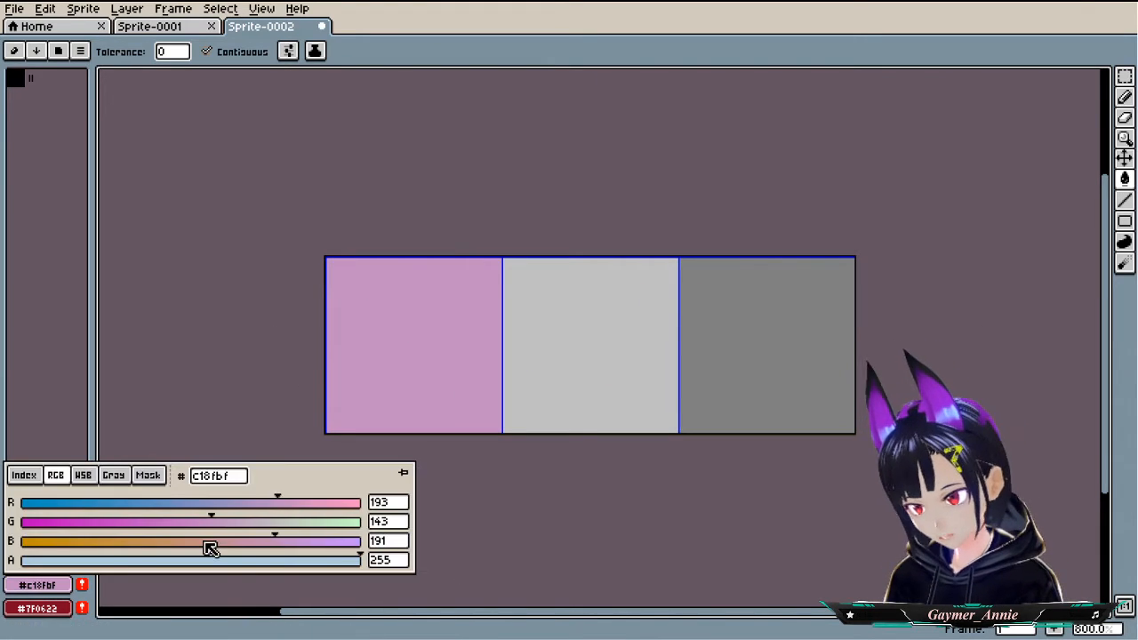
{"action": "left_click", "coordinate": [281, 524]}
{"action": "left_click_drag", "start_coordinate": [285, 528], "coordinate": [382, 532]}
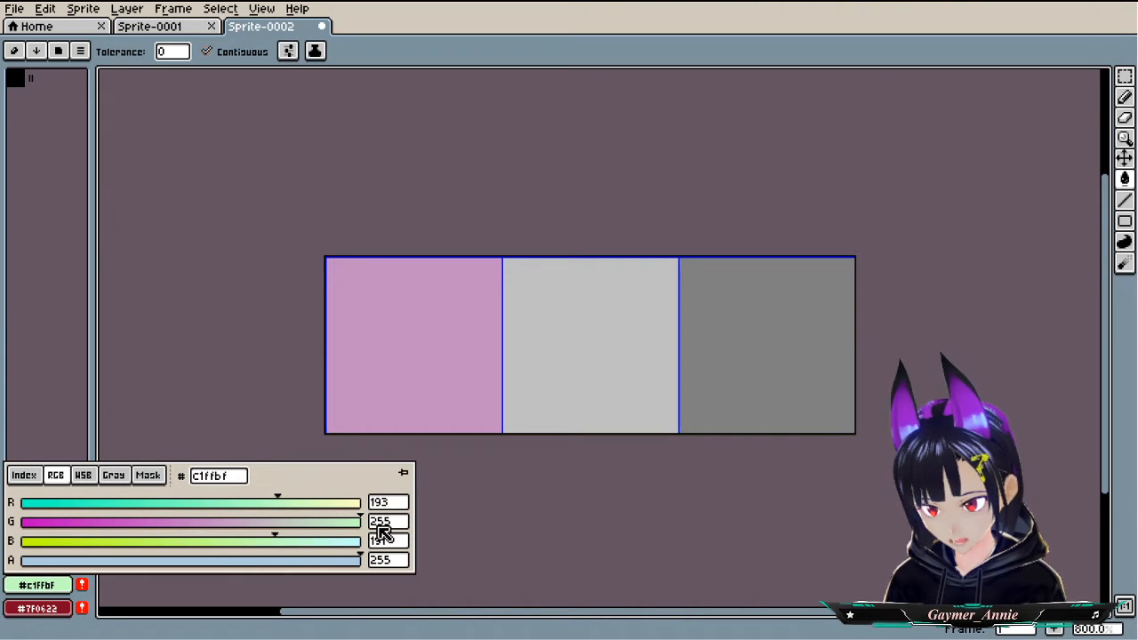
{"action": "left_click_drag", "start_coordinate": [274, 529], "coordinate": [348, 525]}
{"action": "left_click_drag", "start_coordinate": [278, 503], "coordinate": [238, 502]}
{"action": "left_click_drag", "start_coordinate": [277, 548], "coordinate": [318, 539]}
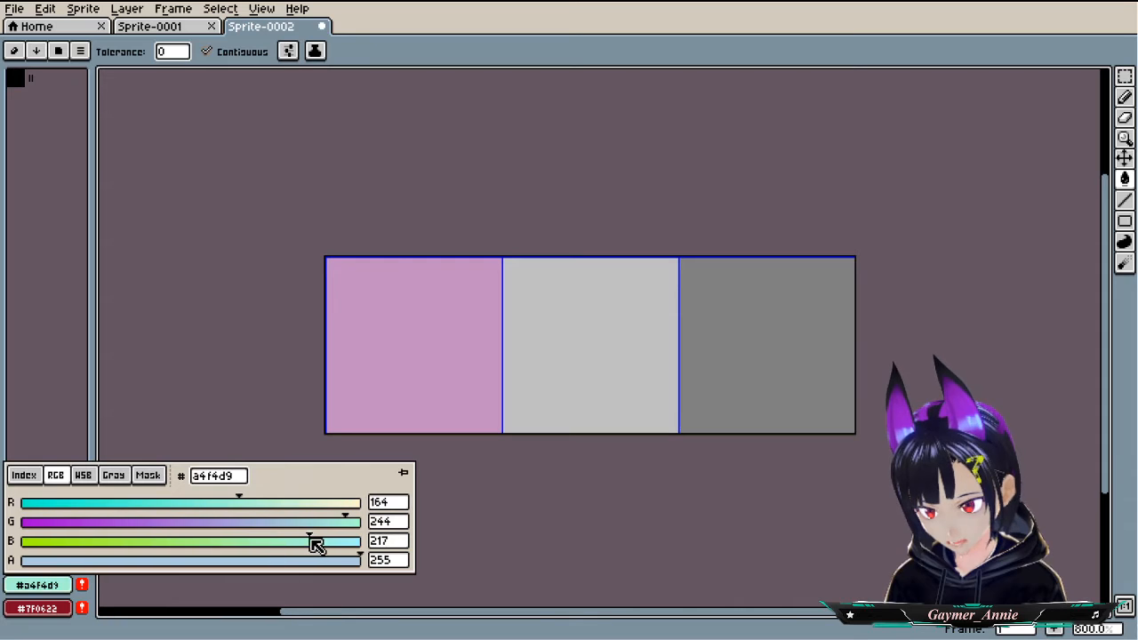
{"action": "left_click", "coordinate": [559, 394]}
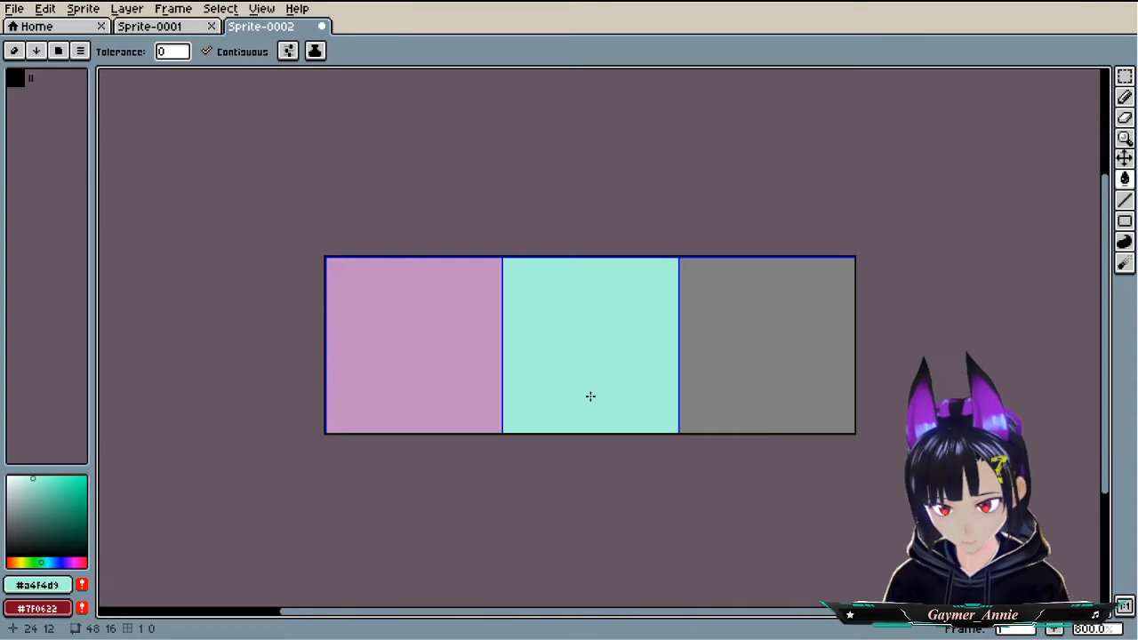
- Mix a light blue foreground colour with RGB values 184, 203, 255 (#b8cbff) and fill the third tile with it
{"action": "left_click", "coordinate": [20, 586]}
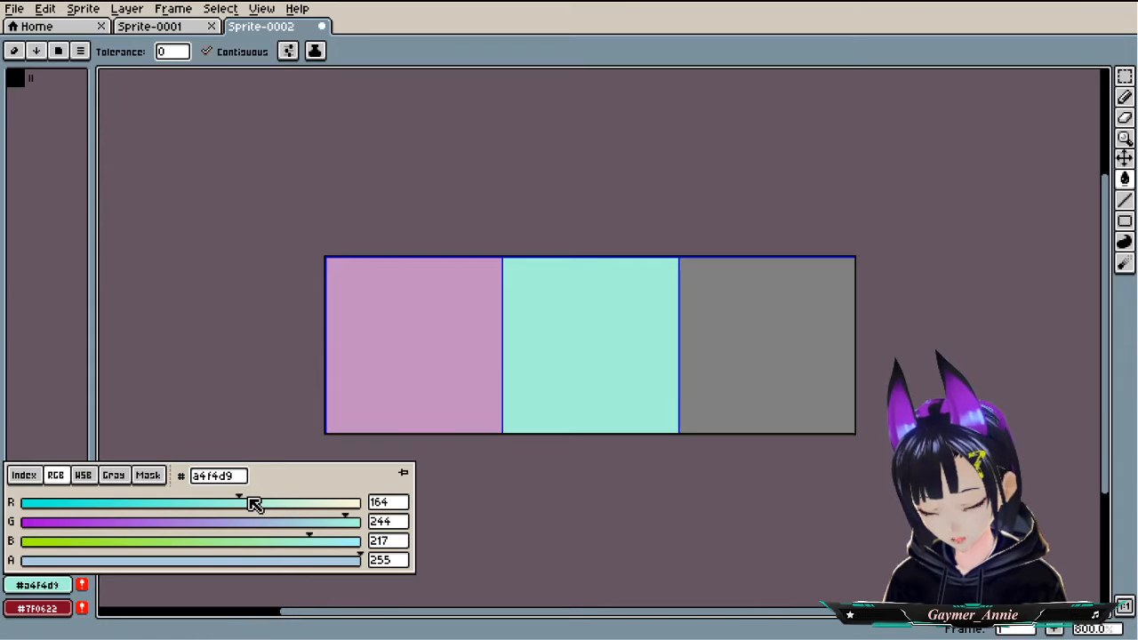
{"action": "left_click_drag", "start_coordinate": [315, 539], "coordinate": [272, 501]}
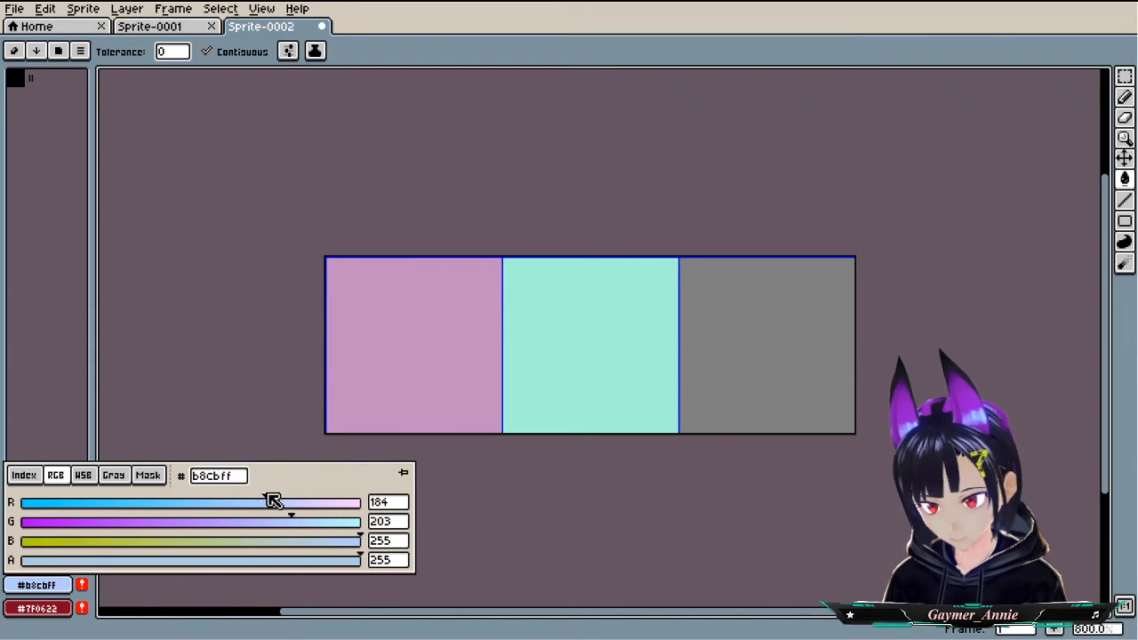
{"action": "left_click", "coordinate": [749, 406]}
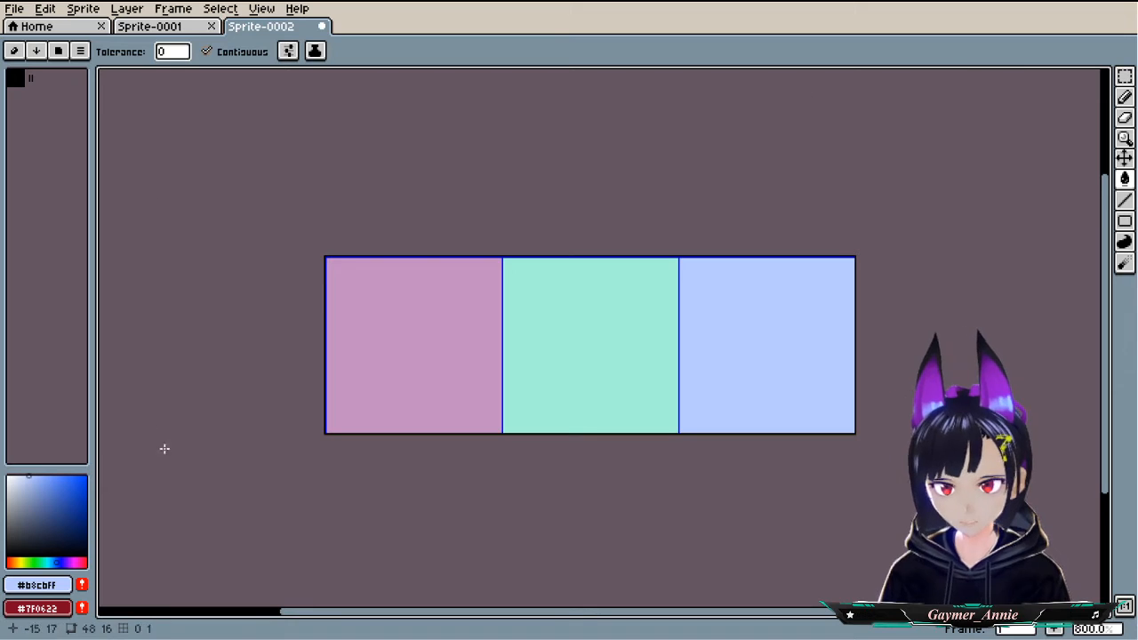
- Add the light blue, pinkish-purple and mint tile colours to the palette, sampling the last two from their tiles
{"action": "left_click", "coordinate": [81, 585]}
{"action": "key", "text": "i"}
{"action": "left_click", "coordinate": [423, 348]}
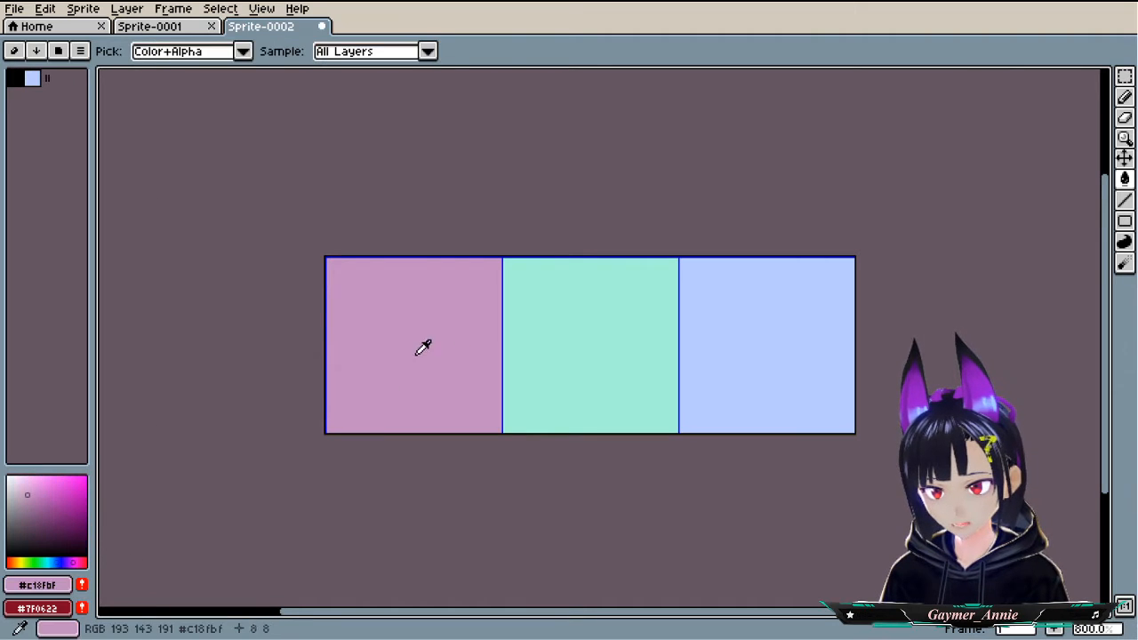
{"action": "left_click", "coordinate": [81, 584]}
{"action": "left_click", "coordinate": [628, 346], "text": "alt"}
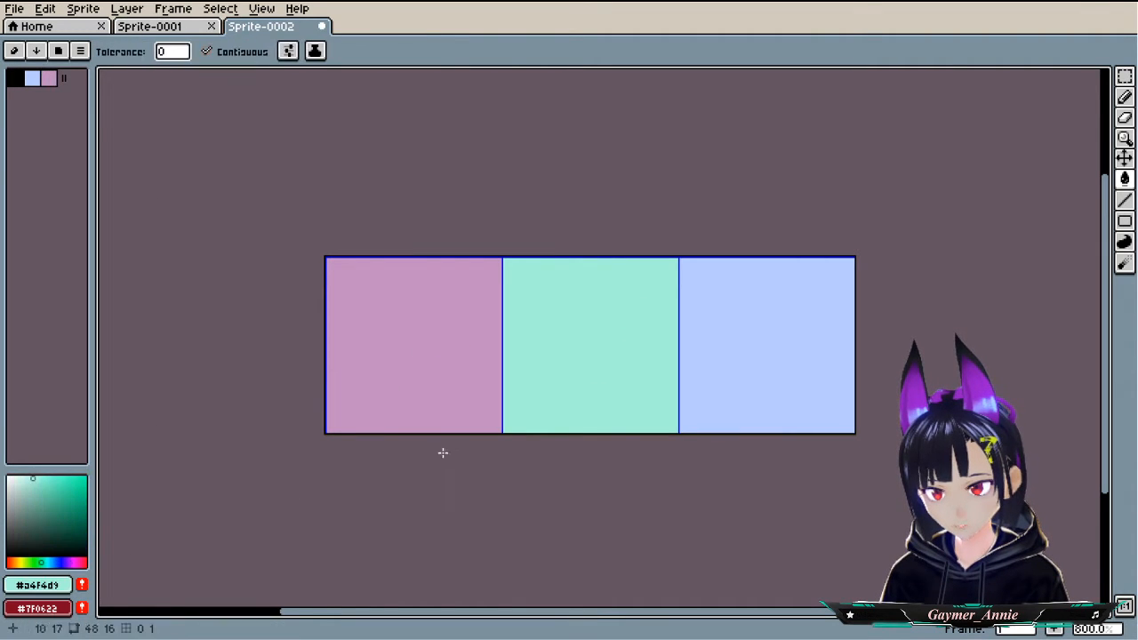
{"action": "left_click", "coordinate": [81, 584]}
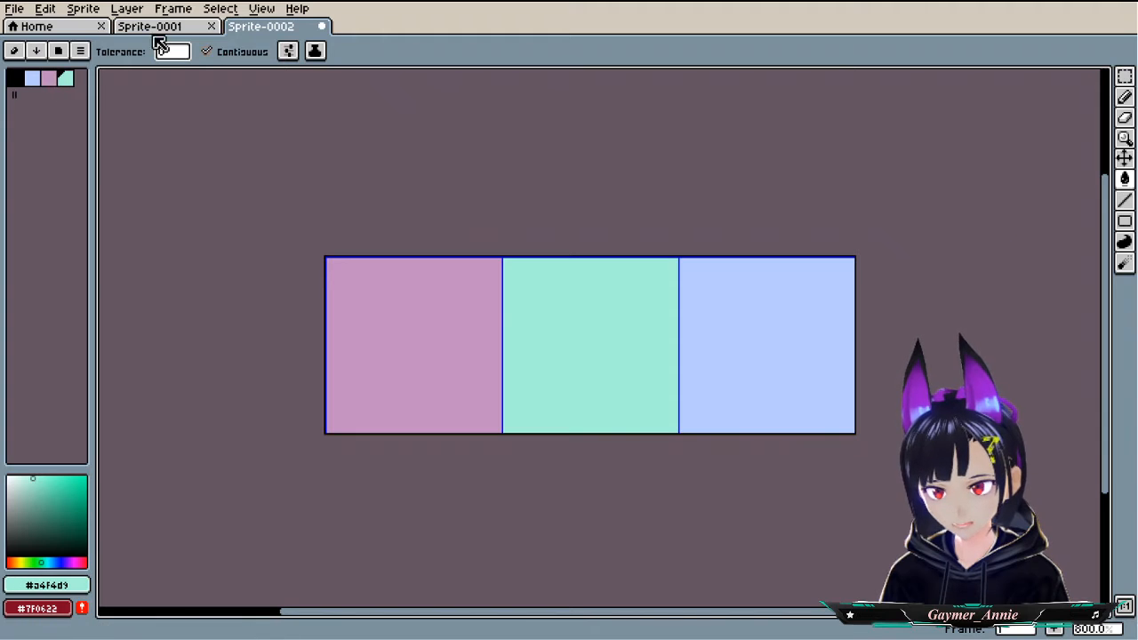
- Save the current four-colour palette as the default palette and load the default palette into Sprite-0001
{"action": "left_click", "coordinate": [80, 51]}
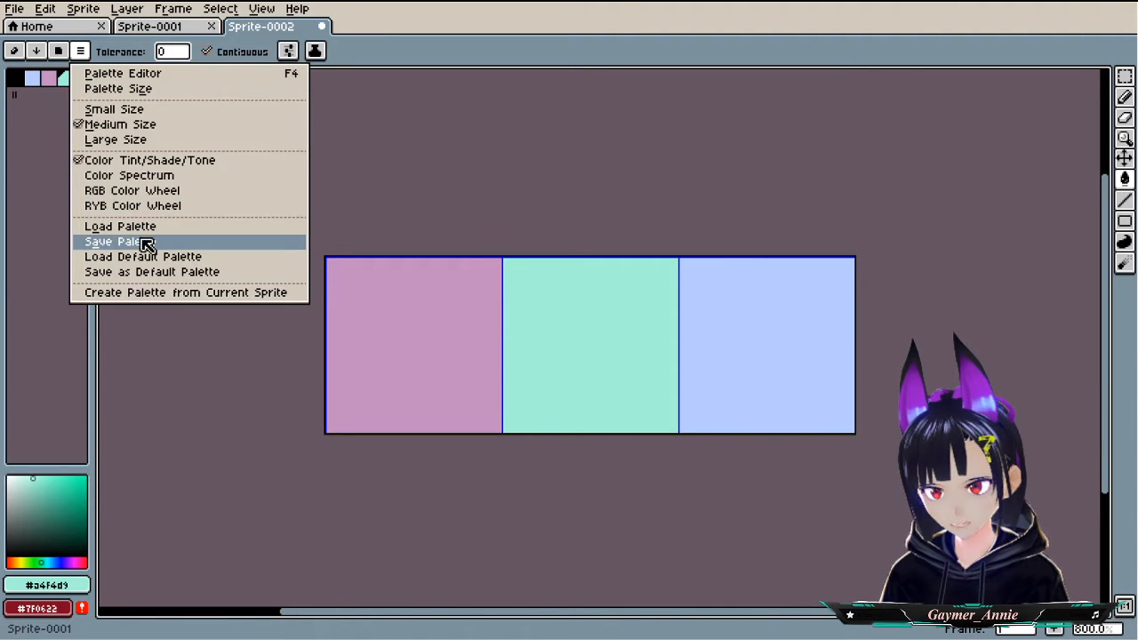
{"action": "left_click", "coordinate": [145, 272]}
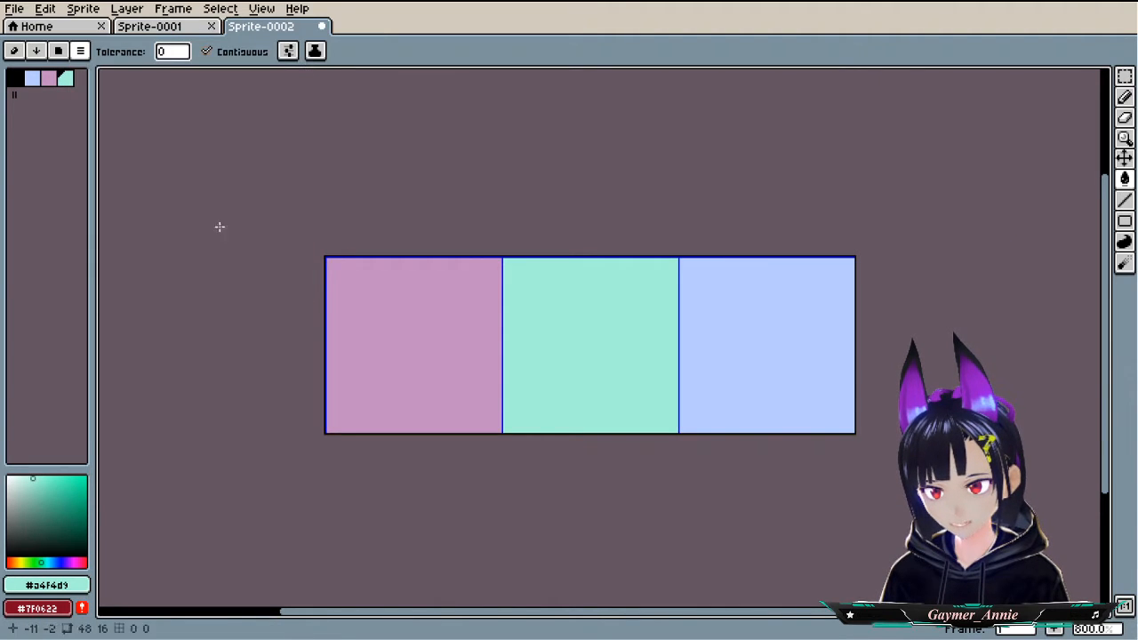
{"action": "left_click", "coordinate": [179, 27]}
{"action": "left_click", "coordinate": [80, 51]}
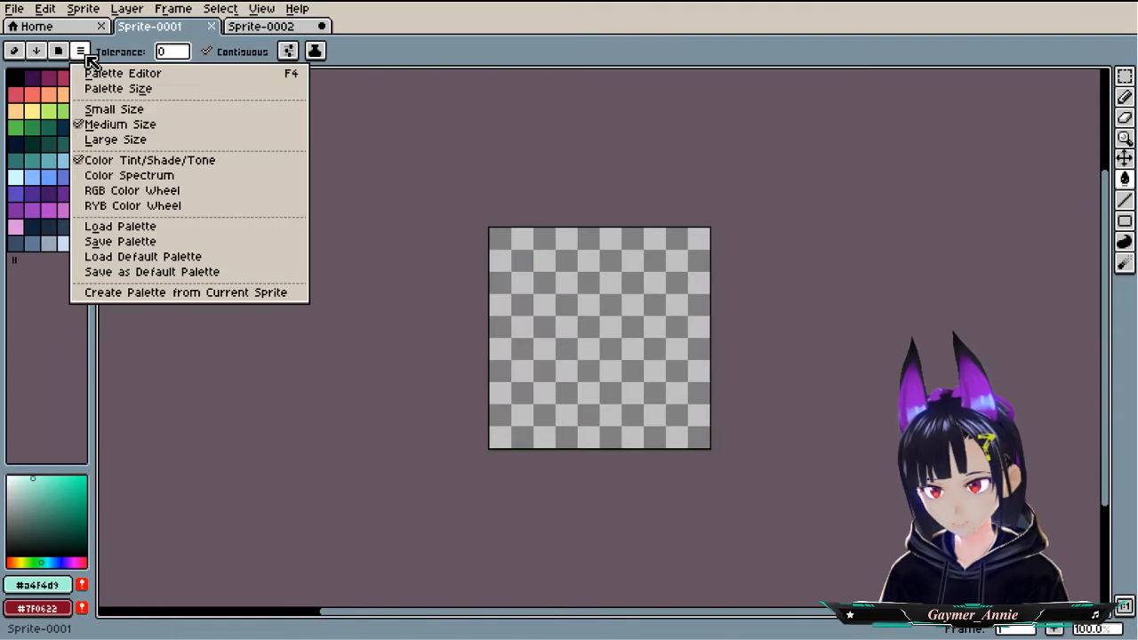
{"action": "left_click", "coordinate": [201, 258]}
{"action": "scroll", "coordinate": [549, 330], "scroll_direction": "up", "scroll_amount": 4}
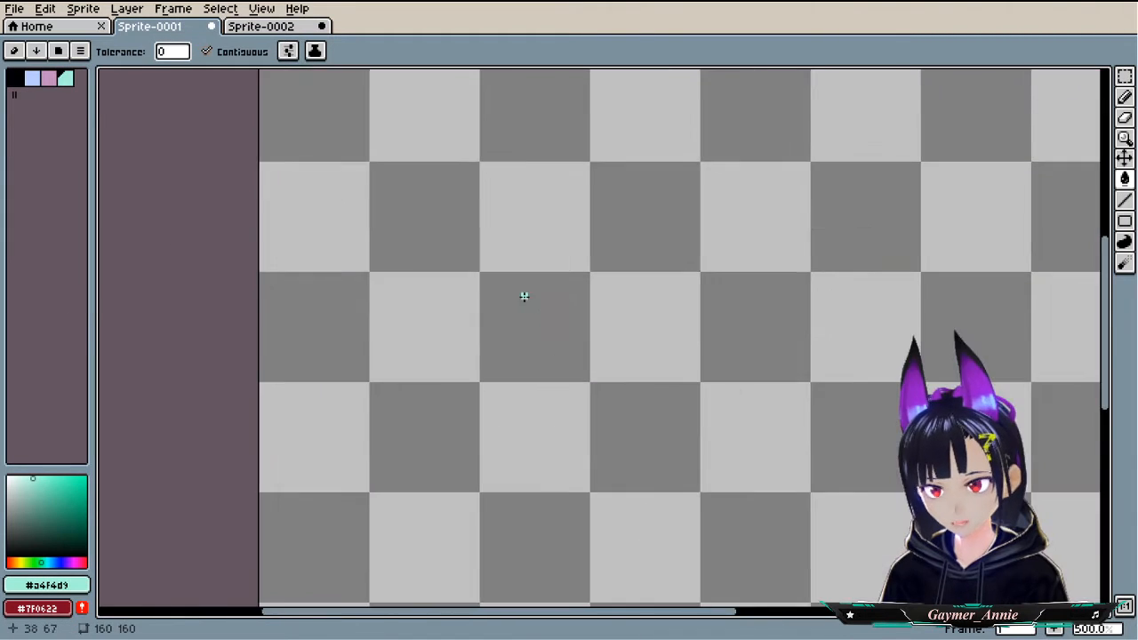
{"action": "left_click_drag", "start_coordinate": [524, 294], "coordinate": [596, 490]}
{"action": "left_click_drag", "start_coordinate": [495, 372], "coordinate": [569, 473]}
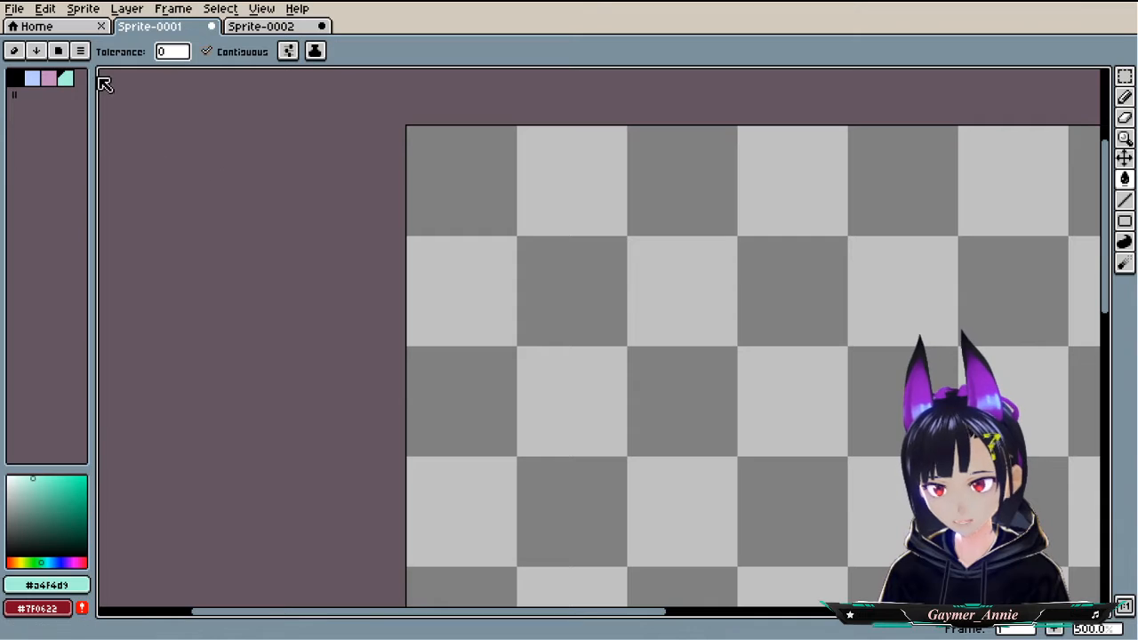
- Sample the pinkish-purple, light blue and mint tiles of Sprite-0002 in turn with the Eyedropper, ending on mint
{"action": "left_click", "coordinate": [261, 27]}
{"action": "key", "text": "i"}
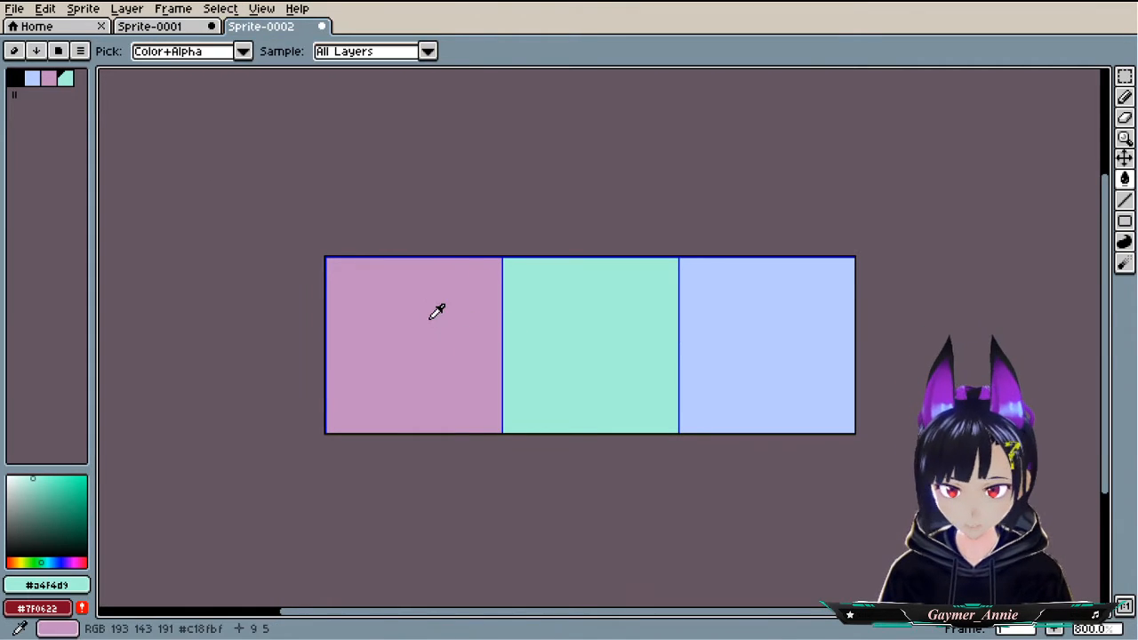
{"action": "left_click", "coordinate": [461, 350]}
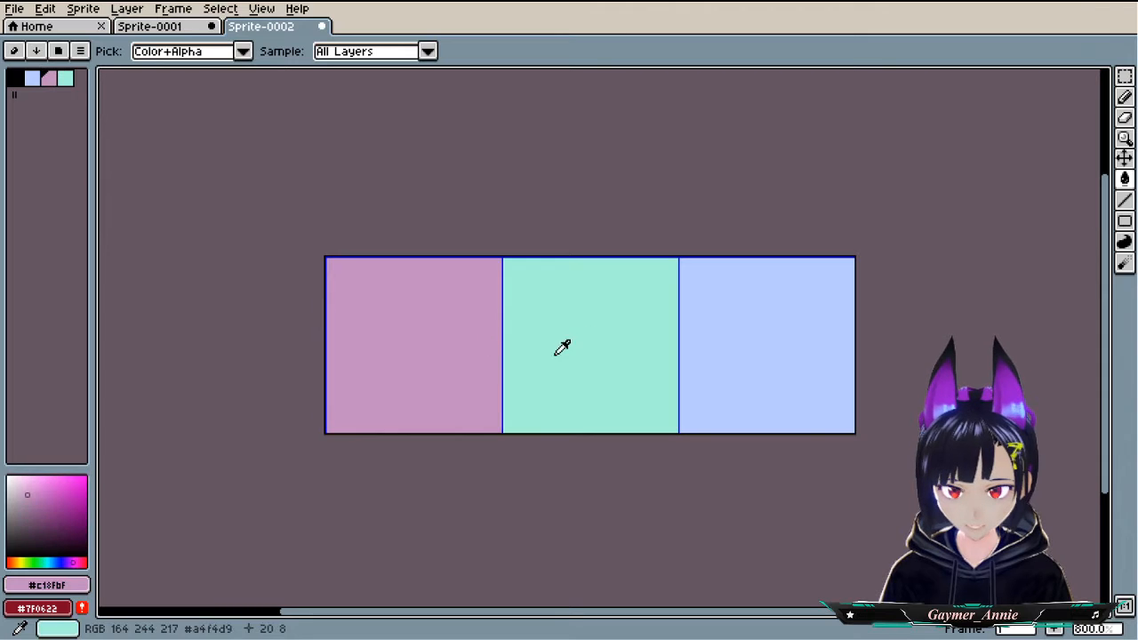
{"action": "left_click", "coordinate": [707, 358]}
{"action": "left_click", "coordinate": [601, 358]}
{"action": "left_click", "coordinate": [471, 349]}
{"action": "left_click", "coordinate": [569, 348]}
{"action": "left_click", "coordinate": [791, 348]}
{"action": "left_click", "coordinate": [633, 361]}
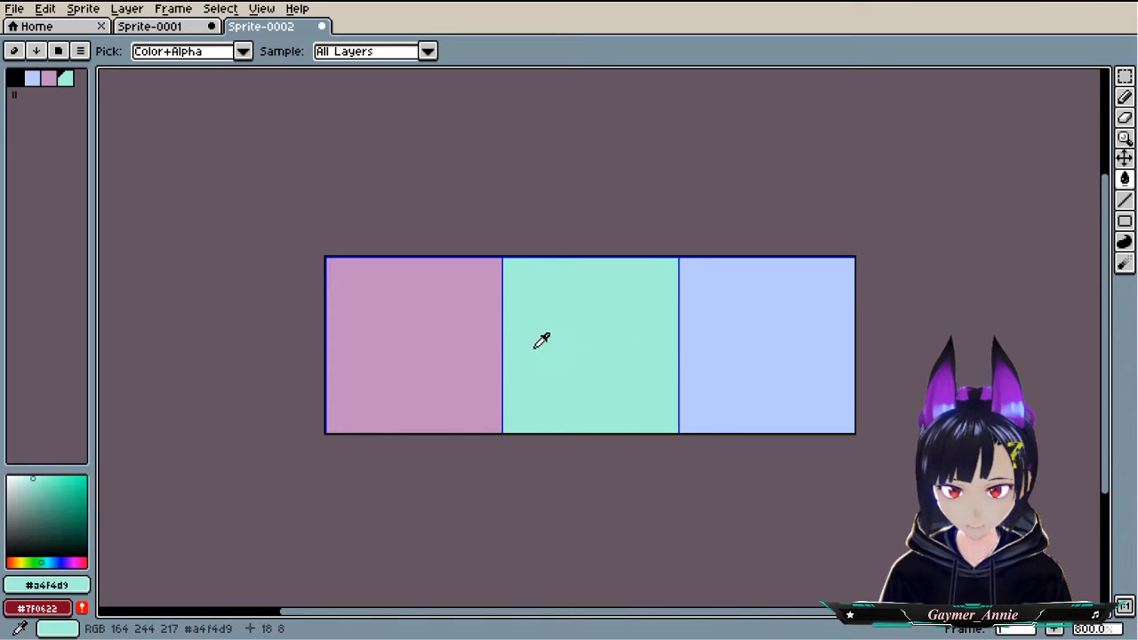
{"action": "left_click", "coordinate": [468, 335]}
{"action": "left_click", "coordinate": [587, 343]}
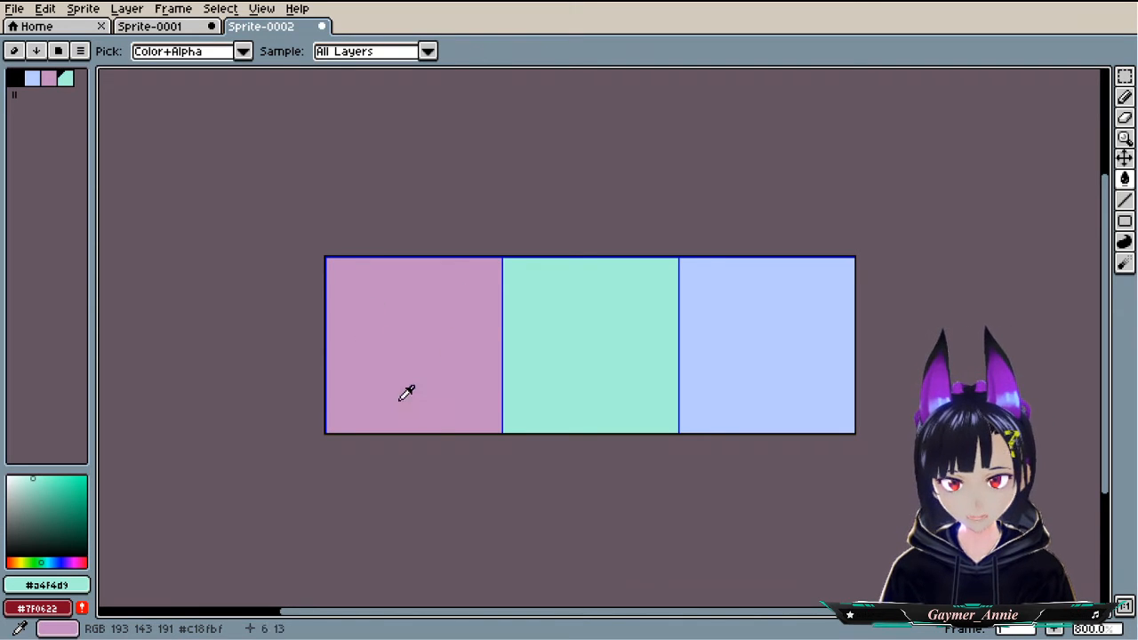
{"action": "scroll", "coordinate": [355, 343], "scroll_direction": "up", "scroll_amount": 5}
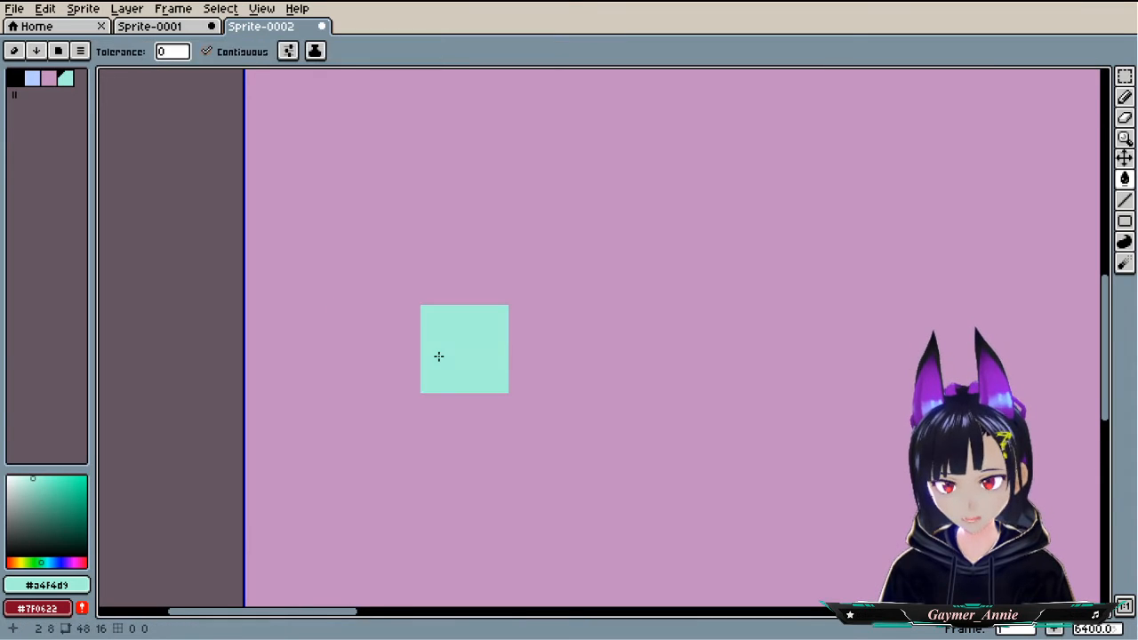
{"action": "scroll", "coordinate": [553, 327], "scroll_direction": "down", "scroll_amount": 7}
{"action": "left_click_drag", "start_coordinate": [620, 362], "coordinate": [429, 368]}
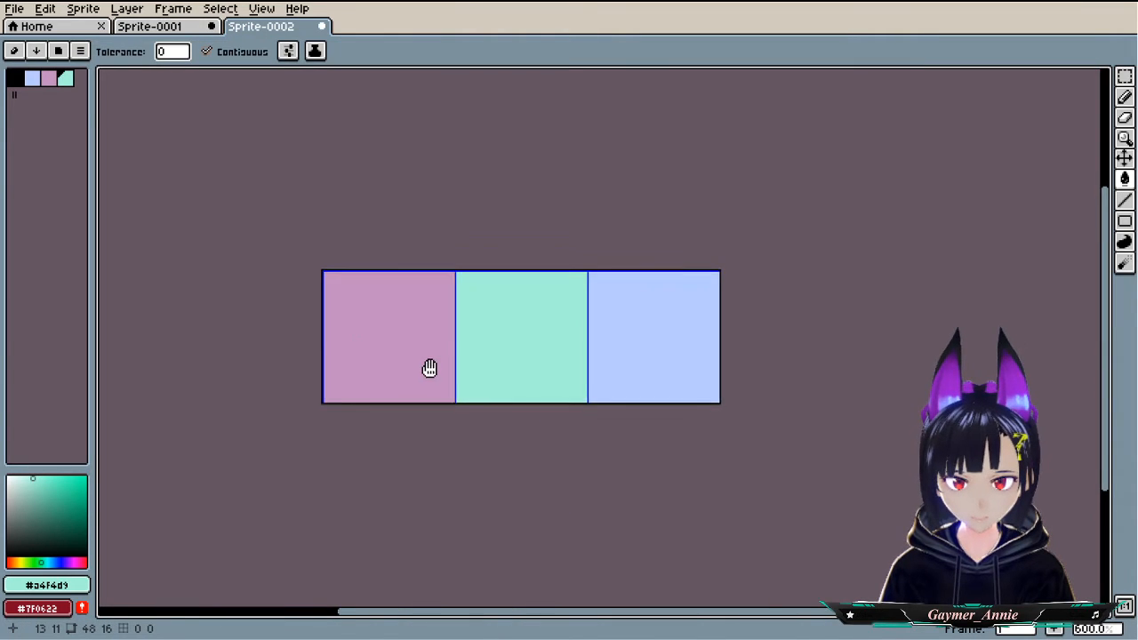
{"action": "scroll", "coordinate": [448, 349], "scroll_direction": "up", "scroll_amount": 3}
{"action": "left_click_drag", "start_coordinate": [450, 330], "coordinate": [500, 311]}
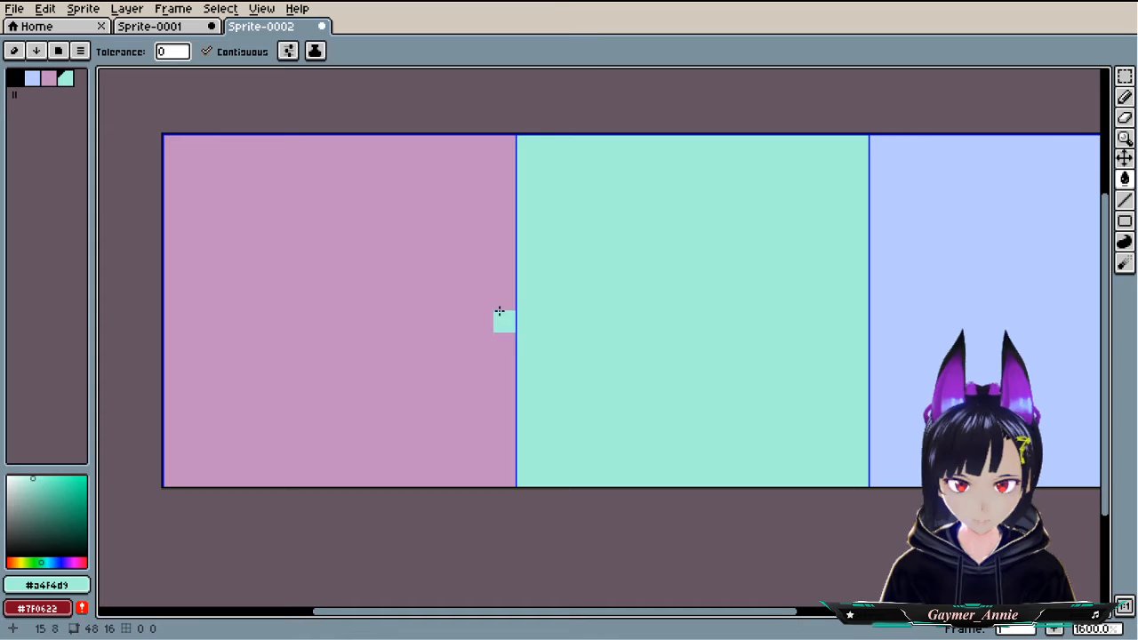
- Apply the 16 px grid to the 160 x 160 sprite Sprite-0001
{"action": "left_click", "coordinate": [188, 26]}
{"action": "scroll", "coordinate": [651, 382], "scroll_direction": "down", "scroll_amount": 2}
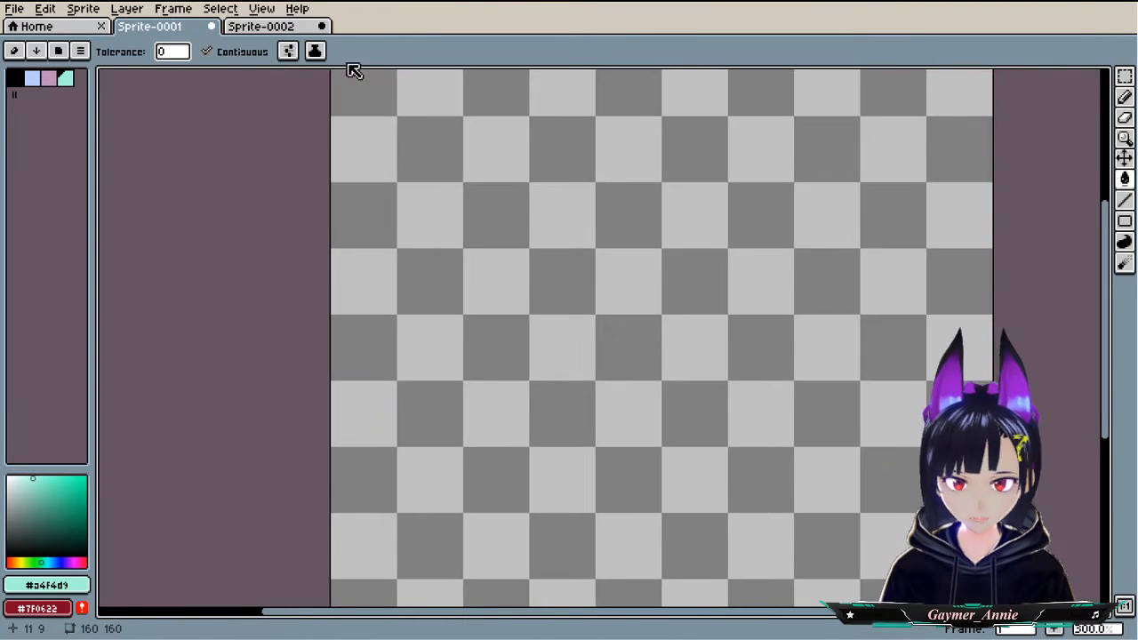
{"action": "left_click", "coordinate": [261, 8]}
{"action": "mouse_move", "coordinate": [287, 86]}
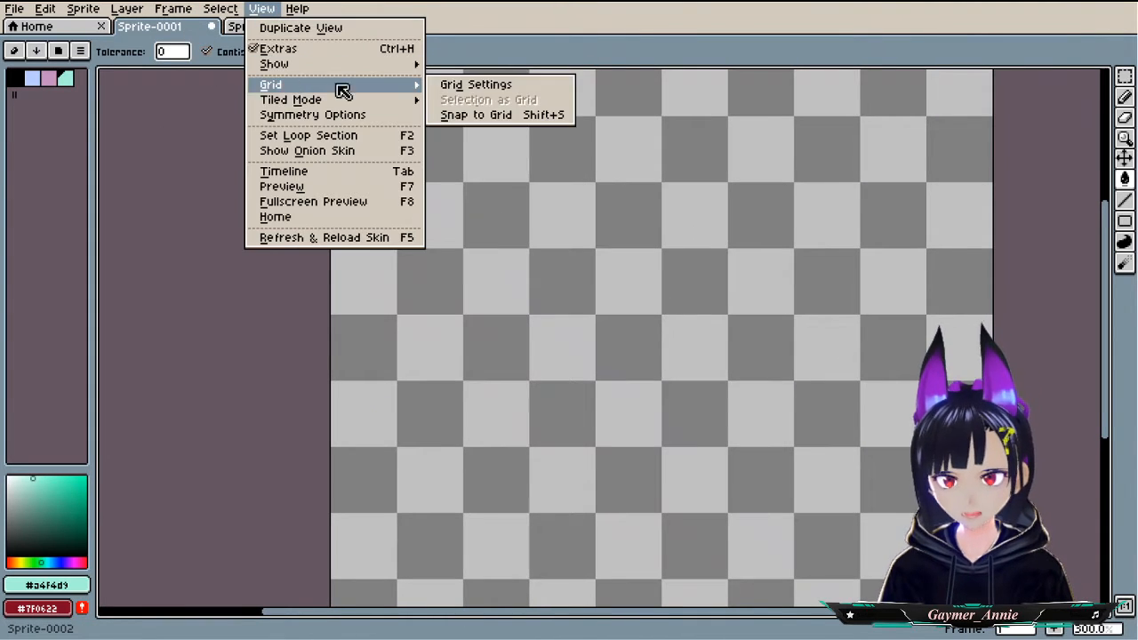
{"action": "left_click", "coordinate": [494, 94]}
{"action": "left_click", "coordinate": [562, 353]}
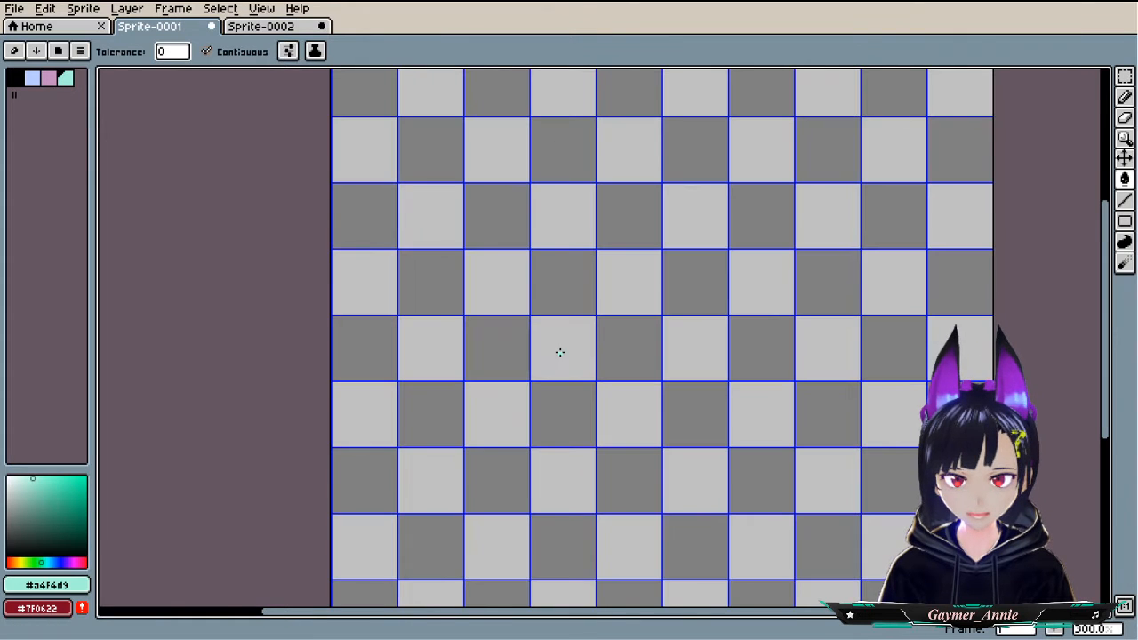
- Examine how the grid divides the whole 160 x 160 canvas of Sprite-0001 into tiles
{"action": "left_click_drag", "start_coordinate": [473, 318], "coordinate": [612, 384]}
{"action": "scroll", "coordinate": [361, 157], "scroll_direction": "down", "scroll_amount": 2}
{"action": "scroll", "coordinate": [503, 301], "scroll_direction": "up", "scroll_amount": 2}
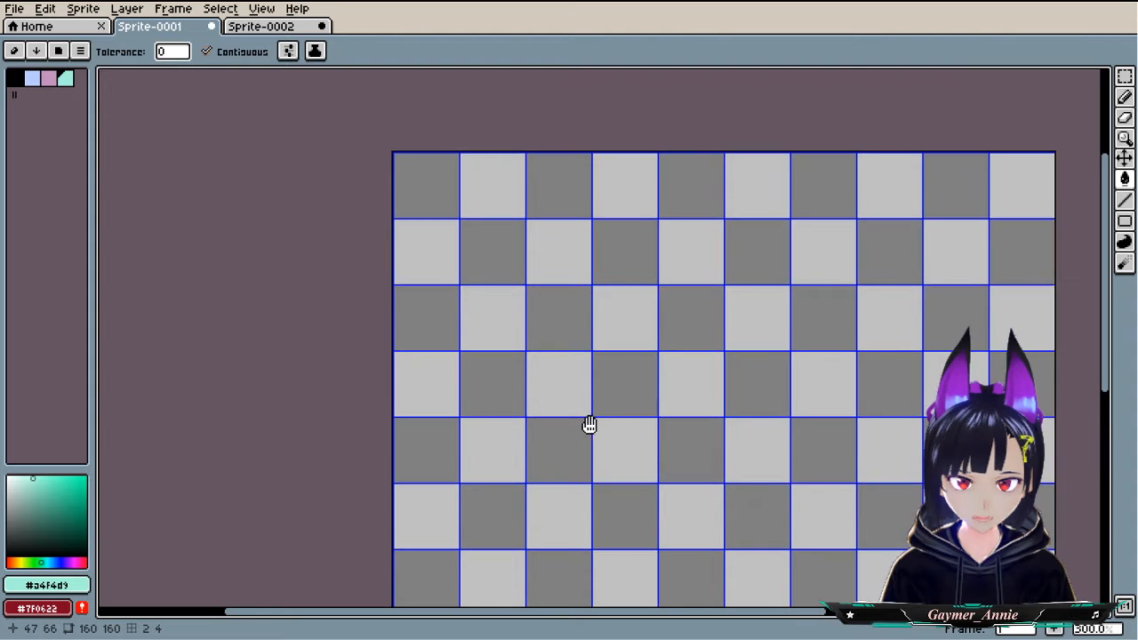
{"action": "left_click_drag", "start_coordinate": [590, 427], "coordinate": [534, 377]}
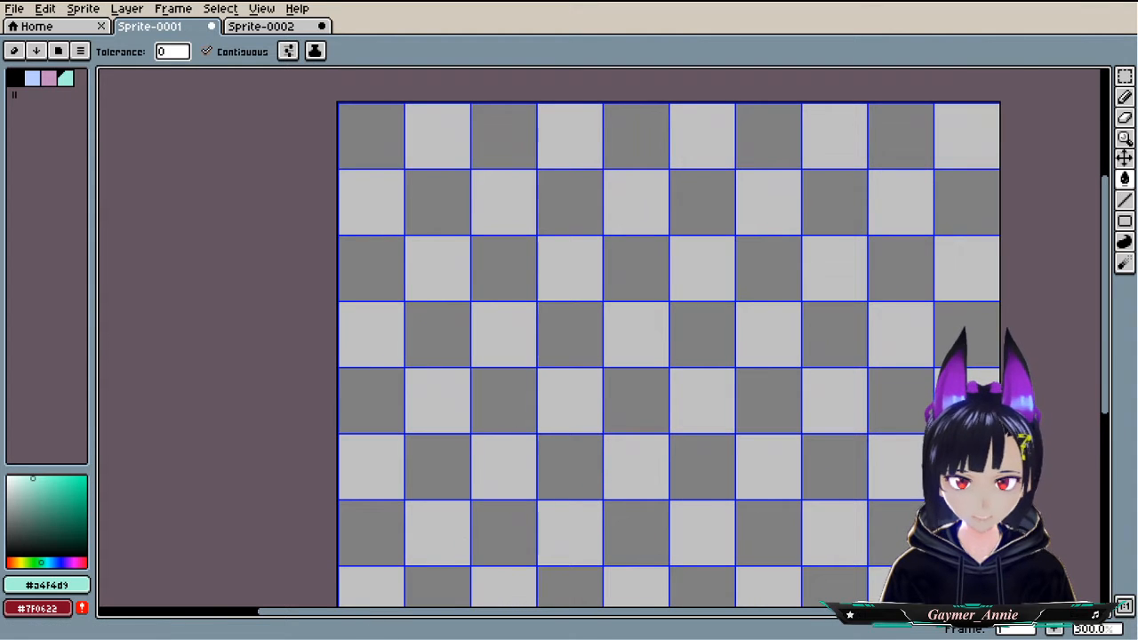
{"action": "left_click_drag", "start_coordinate": [688, 420], "coordinate": [597, 246]}
{"action": "scroll", "coordinate": [589, 219], "scroll_direction": "down", "scroll_amount": 2}
{"action": "scroll", "coordinate": [595, 210], "scroll_direction": "up", "scroll_amount": 4}
{"action": "left_click_drag", "start_coordinate": [521, 186], "coordinate": [907, 606]}
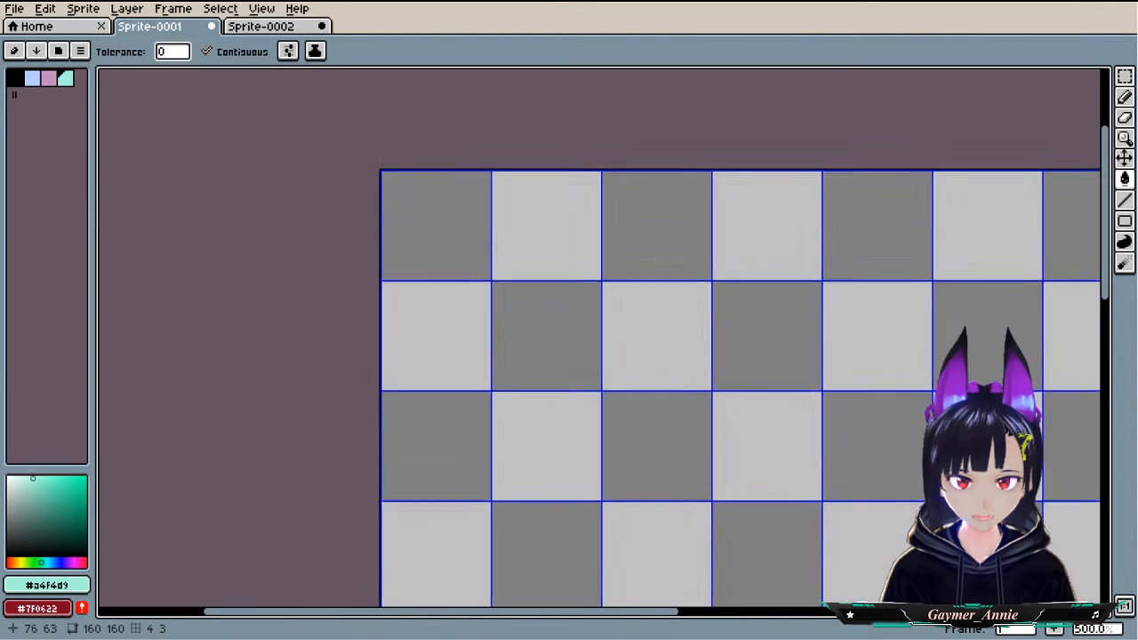
{"action": "left_click_drag", "start_coordinate": [655, 376], "coordinate": [89, 276]}
{"action": "left_click_drag", "start_coordinate": [568, 386], "coordinate": [691, 142]}
{"action": "left_click_drag", "start_coordinate": [680, 229], "coordinate": [768, 91]}
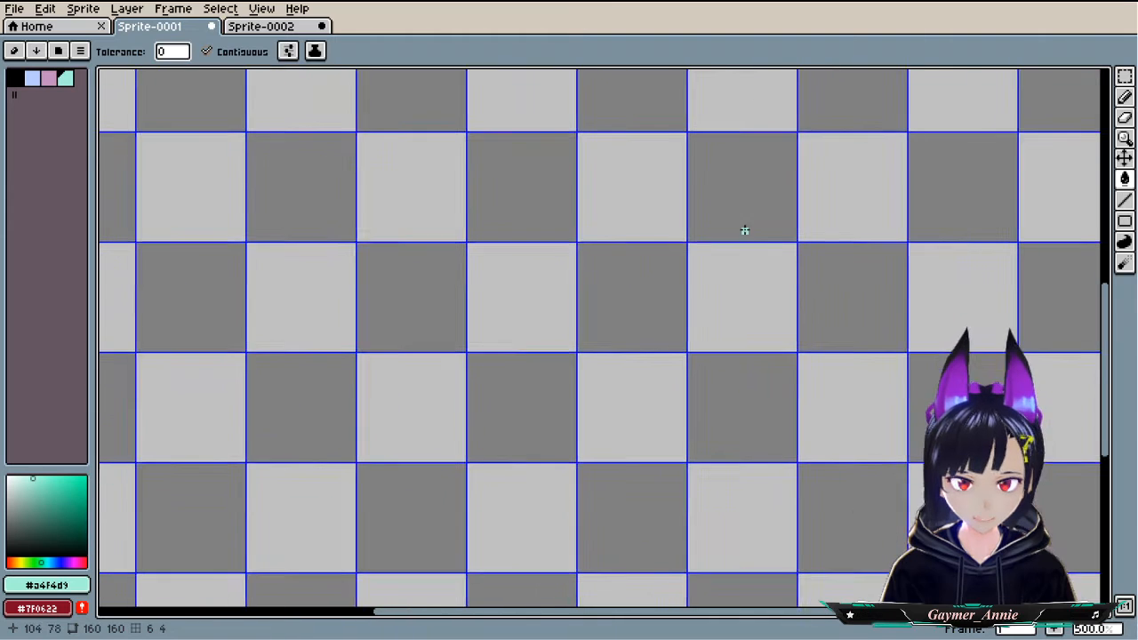
{"action": "left_click_drag", "start_coordinate": [684, 342], "coordinate": [839, 140]}
{"action": "left_click_drag", "start_coordinate": [914, 242], "coordinate": [633, 408]}
{"action": "scroll", "coordinate": [528, 288], "scroll_direction": "down", "scroll_amount": 3}
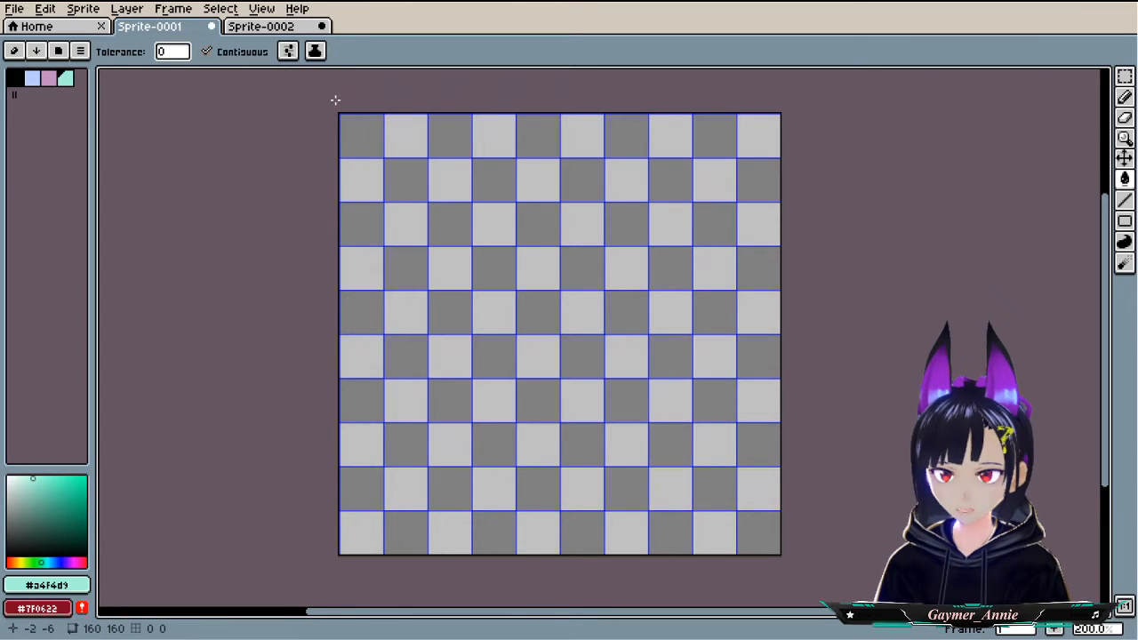
- Fill the first three grid tiles of the canvas's top row with the palette's mint colour
{"action": "scroll", "coordinate": [356, 114], "scroll_direction": "up", "scroll_amount": 5}
{"action": "scroll", "coordinate": [536, 302], "scroll_direction": "up", "scroll_amount": 1}
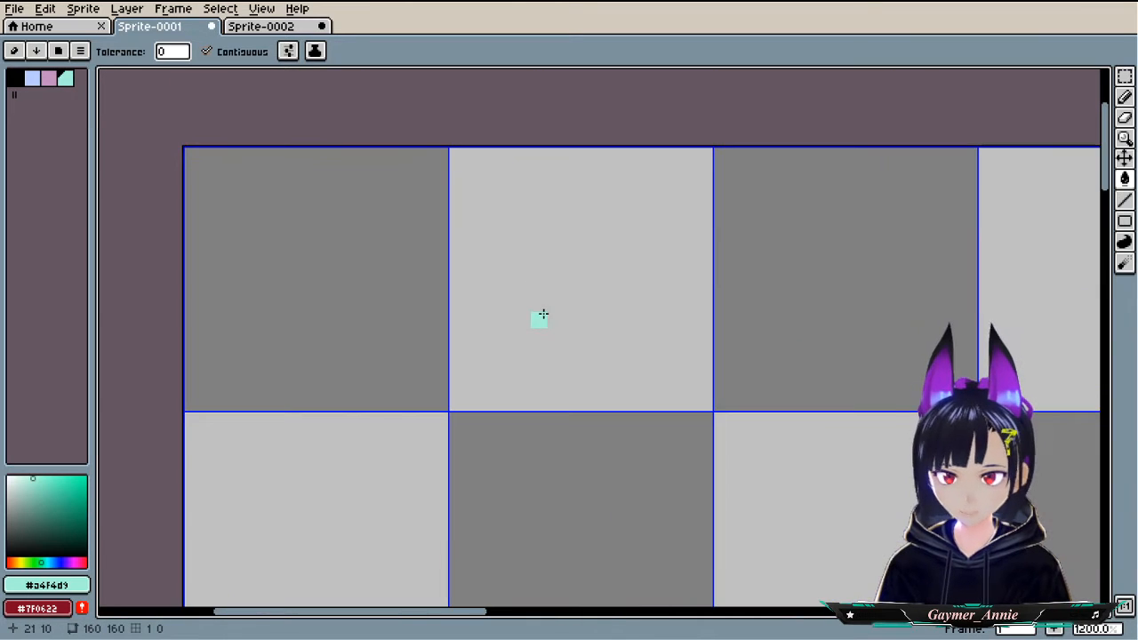
{"action": "left_click", "coordinate": [50, 85]}
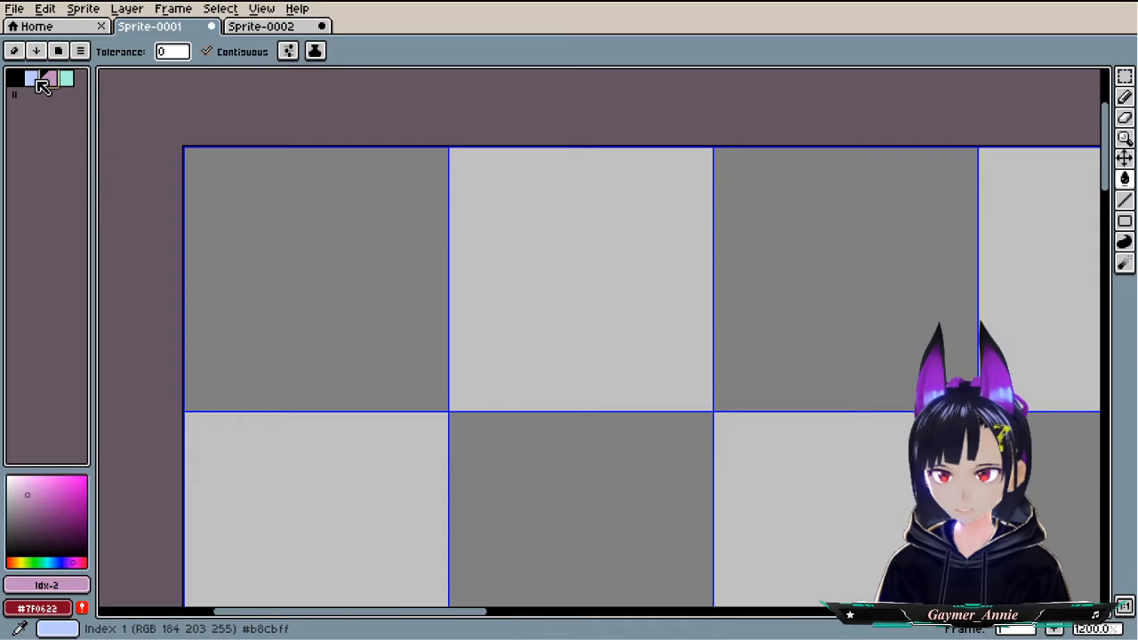
{"action": "left_click", "coordinate": [42, 84]}
{"action": "left_click", "coordinate": [66, 79]}
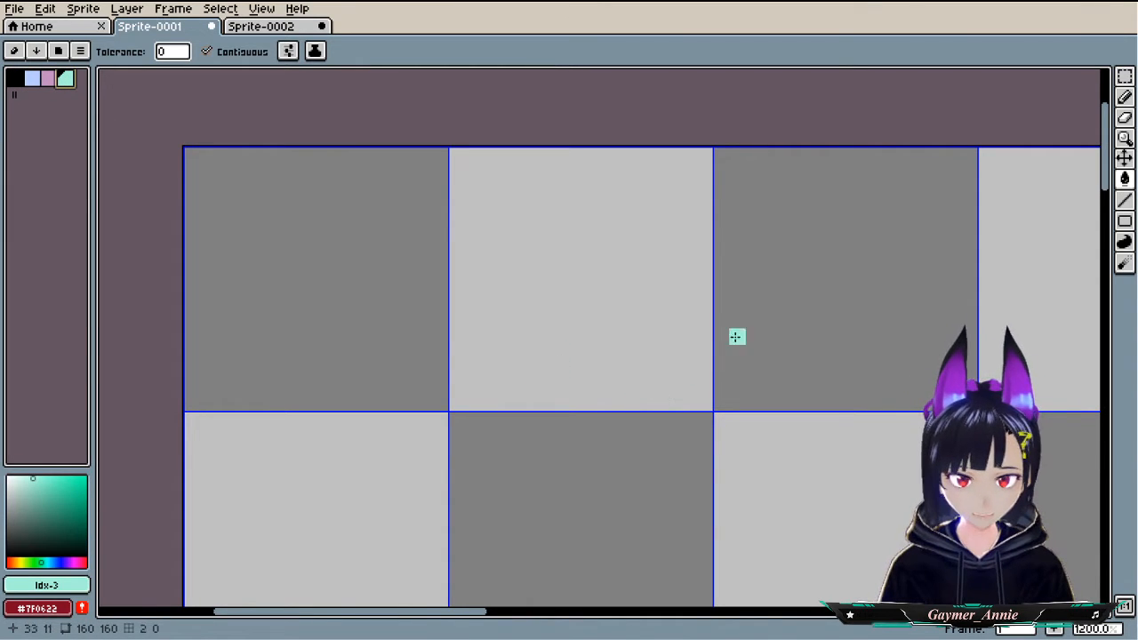
{"action": "key", "text": "g"}
{"action": "left_click", "coordinate": [614, 316]}
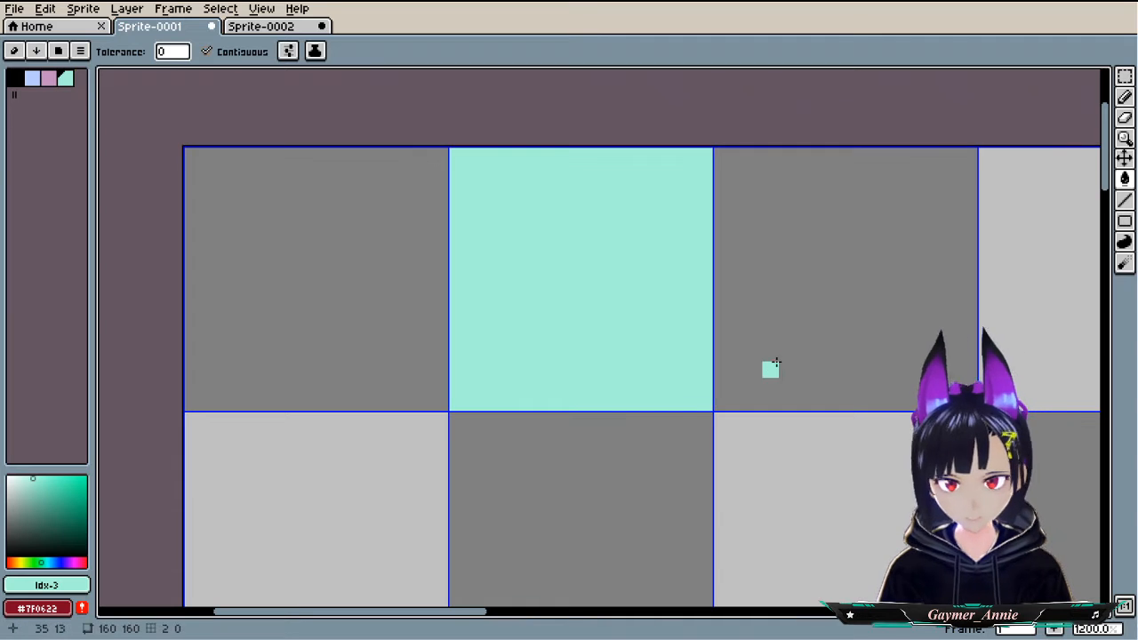
{"action": "left_click", "coordinate": [770, 368]}
{"action": "left_click", "coordinate": [262, 312]}
- Fill the first three tiles of the second and third rows with mint to complete a 3 x 3 block
{"action": "left_click", "coordinate": [427, 485]}
{"action": "left_click", "coordinate": [627, 477]}
{"action": "mouse_move", "coordinate": [626, 476]}
{"action": "left_mouse_down"}
{"action": "mouse_move", "coordinate": [532, 296]}
{"action": "mouse_move", "coordinate": [526, 221]}
{"action": "left_mouse_up"}
{"action": "left_click", "coordinate": [655, 411]}
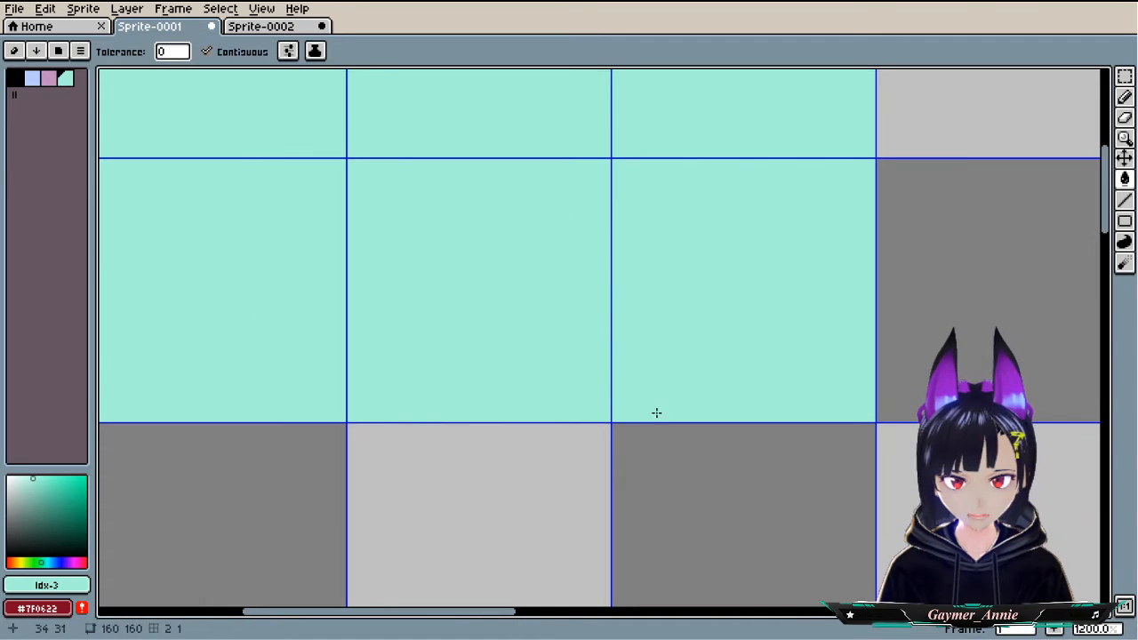
{"action": "left_click", "coordinate": [654, 445]}
{"action": "left_click", "coordinate": [386, 503]}
{"action": "left_click", "coordinate": [342, 472]}
{"action": "scroll", "coordinate": [415, 442], "scroll_direction": "down", "scroll_amount": 4}
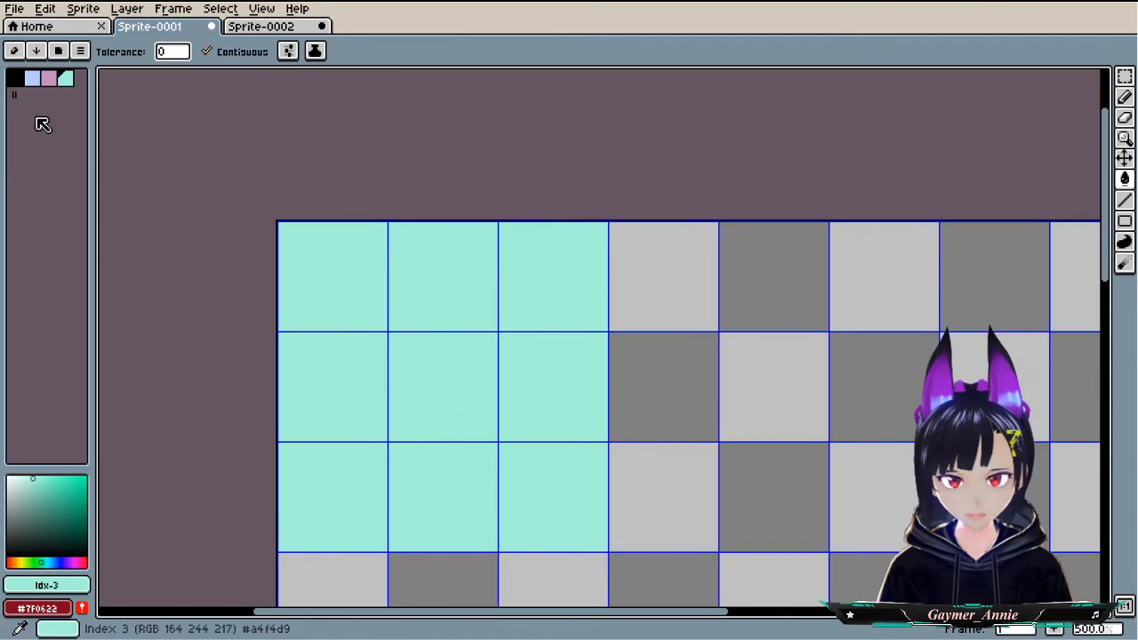
- Scatter single light blue pixels over the 3 x 3 mint block with the 1 px Pencil
{"action": "left_click", "coordinate": [32, 78]}
{"action": "key", "text": "v"}
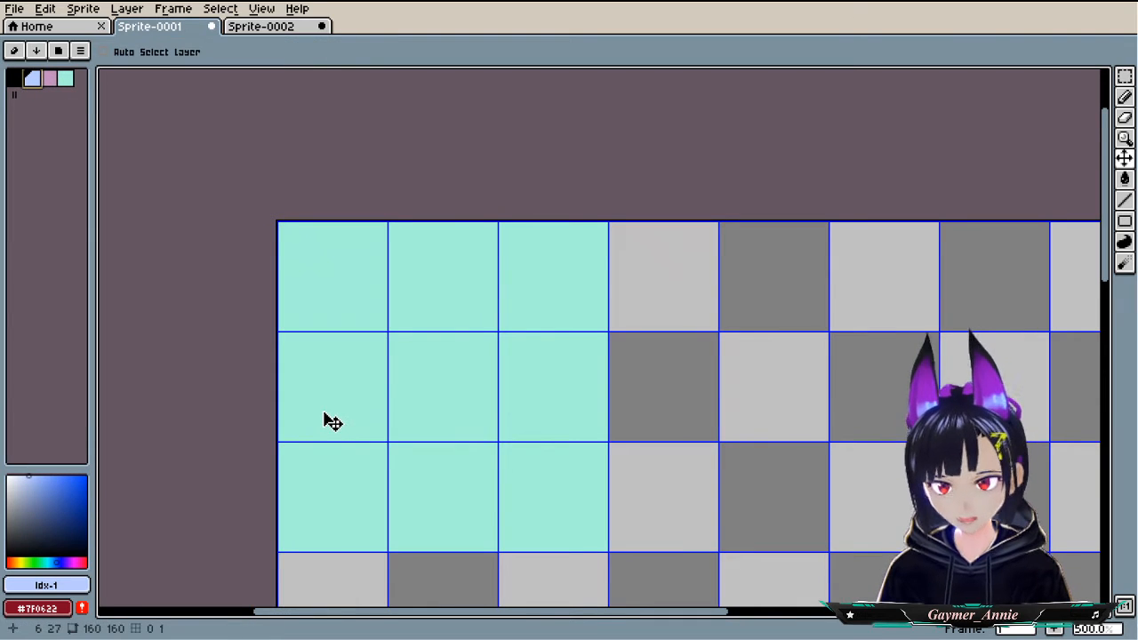
{"action": "key", "text": "g"}
{"action": "key", "text": "b"}
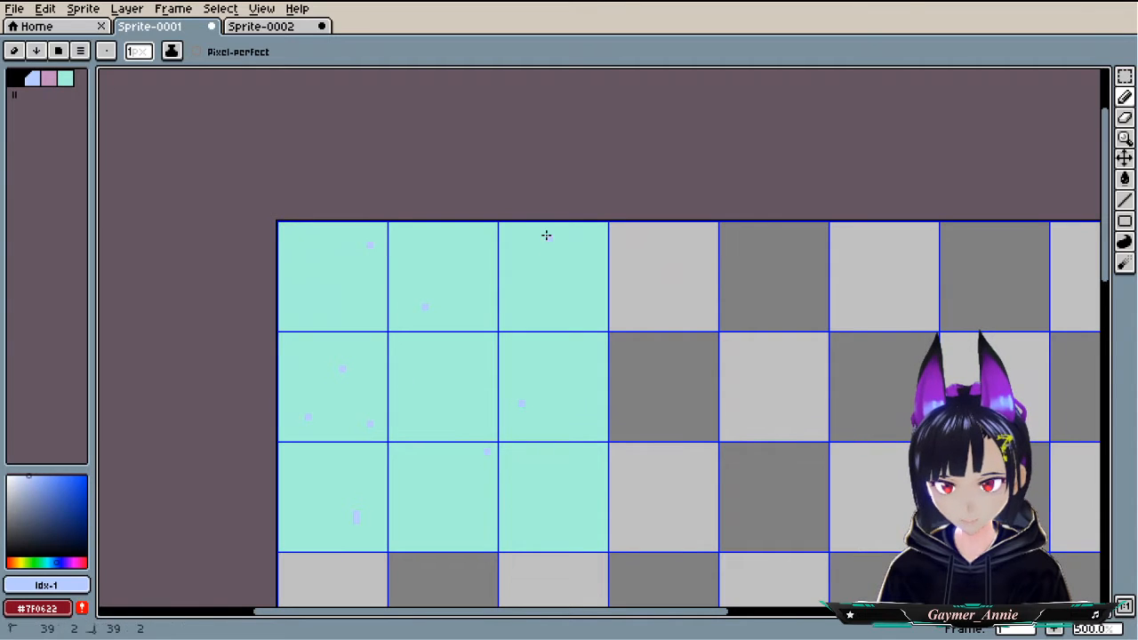
- Scatter single pinkish-purple pixels over the 3 x 3 mint block with the 1 px Pencil
{"action": "left_click", "coordinate": [48, 78]}
{"action": "left_click", "coordinate": [315, 300]}
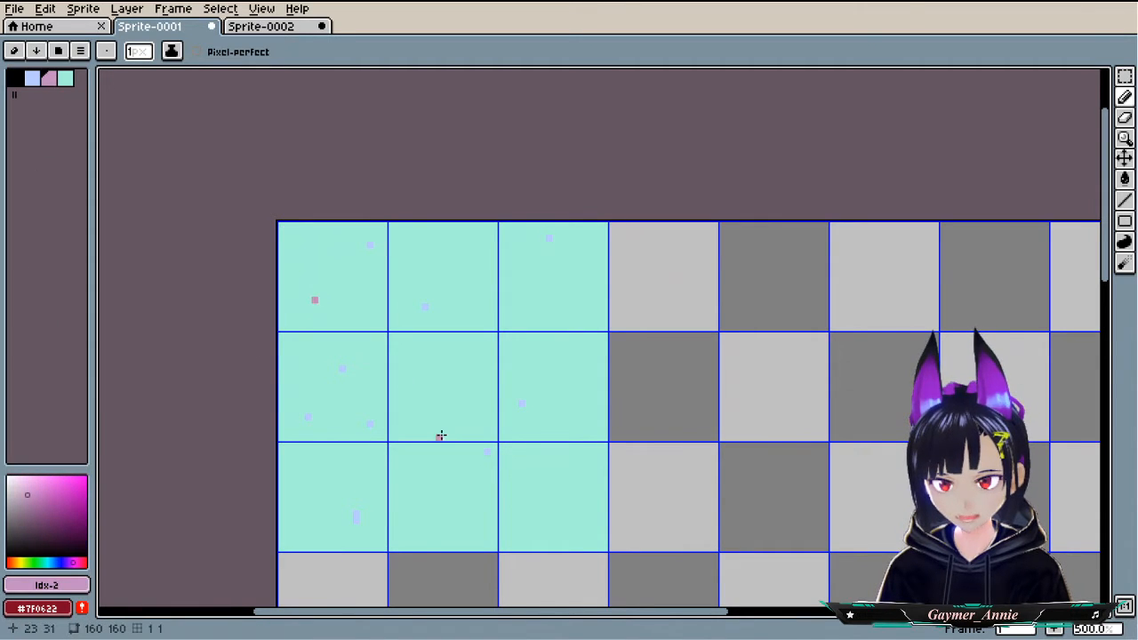
{"action": "left_click", "coordinate": [418, 513]}
{"action": "left_click", "coordinate": [294, 472]}
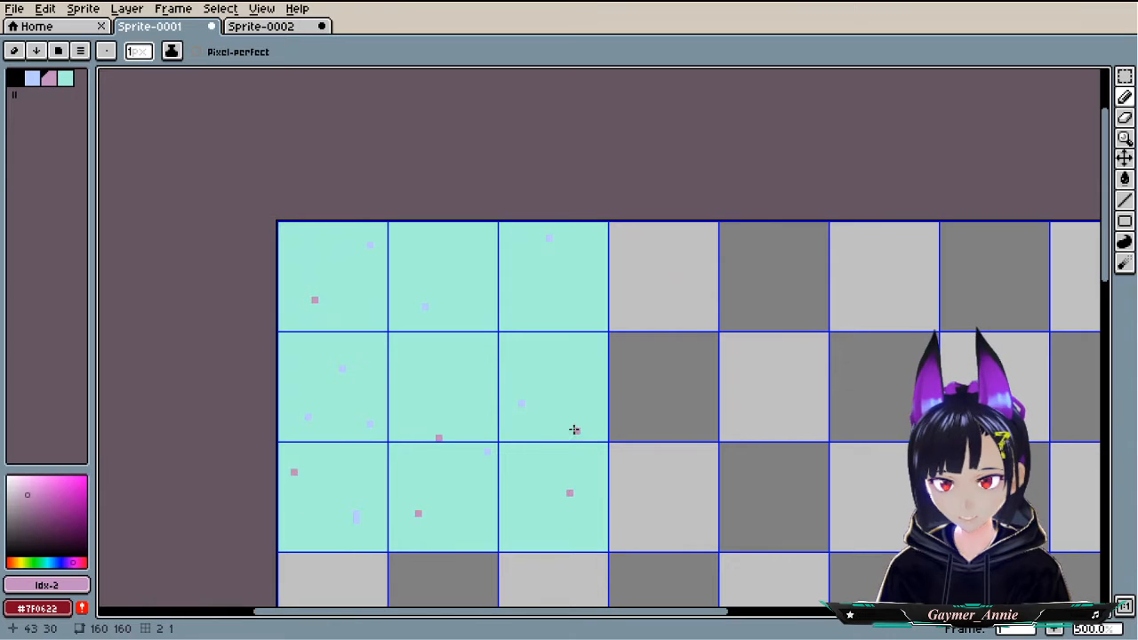
{"action": "scroll", "coordinate": [531, 515], "scroll_direction": "down", "scroll_amount": 3}
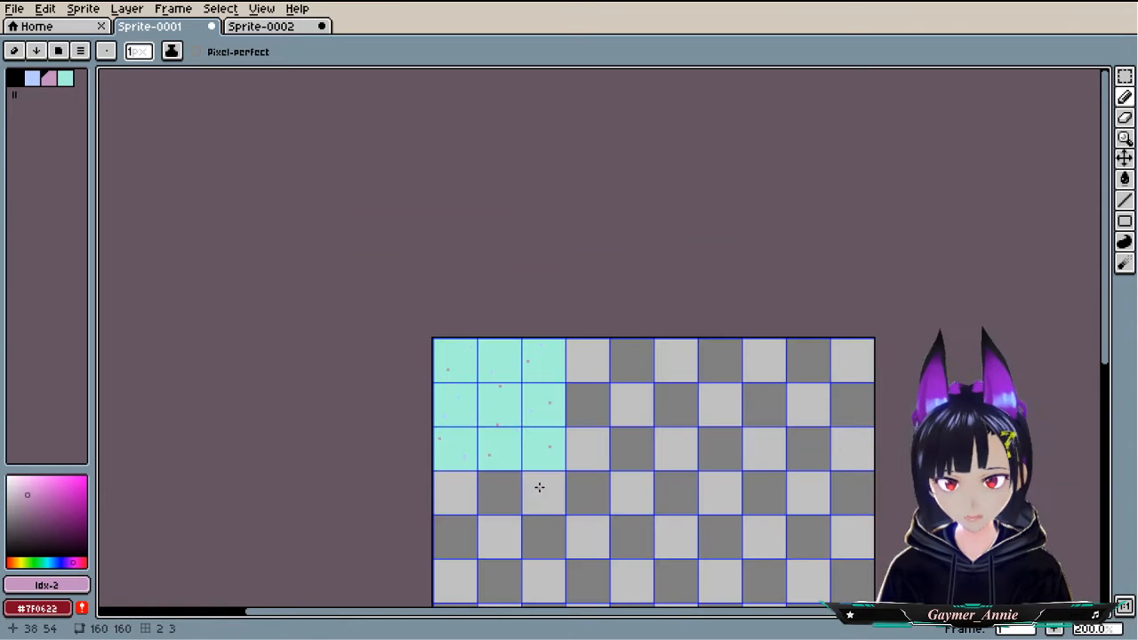
{"action": "scroll", "coordinate": [564, 453], "scroll_direction": "up", "scroll_amount": 3}
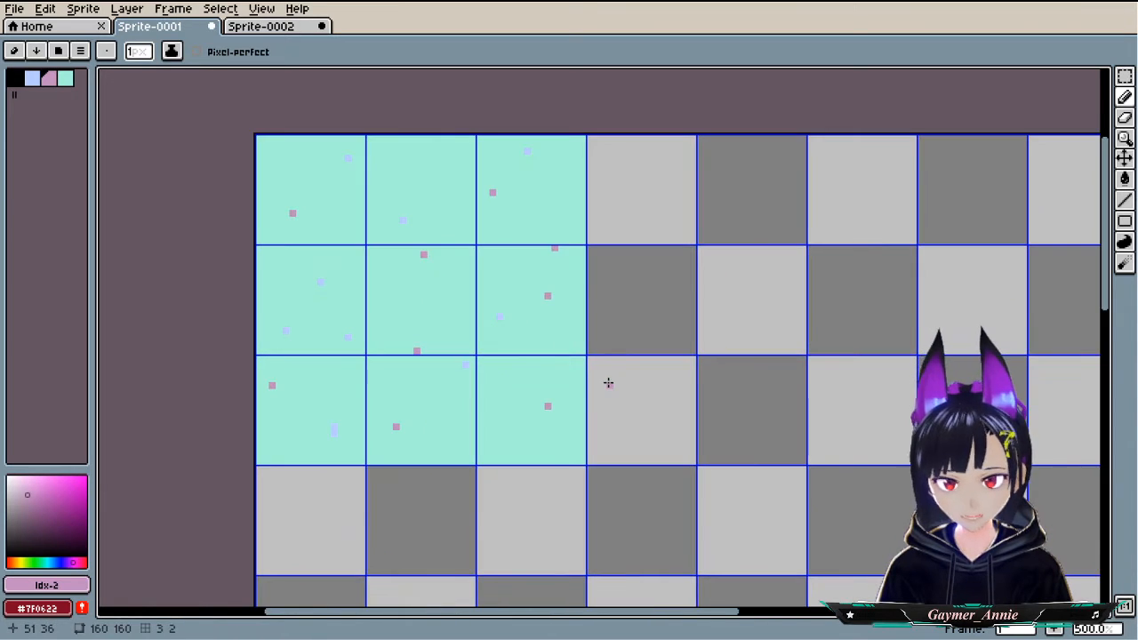
- Undo all the light blue and pinkish-purple Pencil pixels on the mint block
{"action": "key", "text": "ctrl+z"}
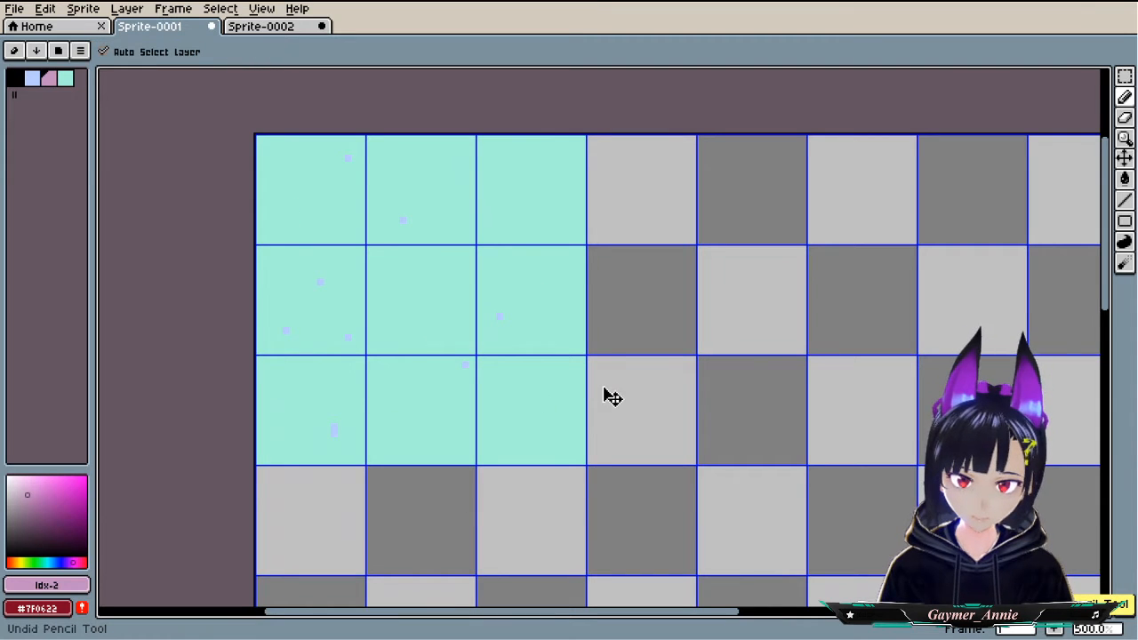
{"action": "key", "text": "b"}
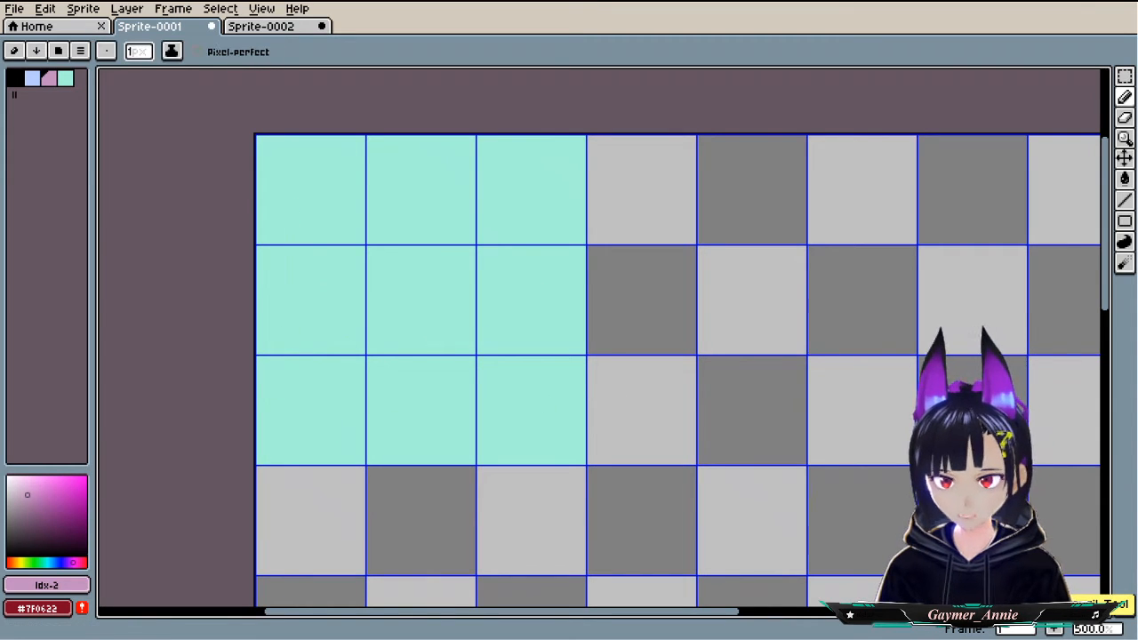
- Draw the light blue stems of a small grass tuft in the top row's second mint tile with the 1 px Pencil
{"action": "left_click", "coordinate": [34, 80]}
{"action": "scroll", "coordinate": [332, 184], "scroll_direction": "up", "scroll_amount": 8}
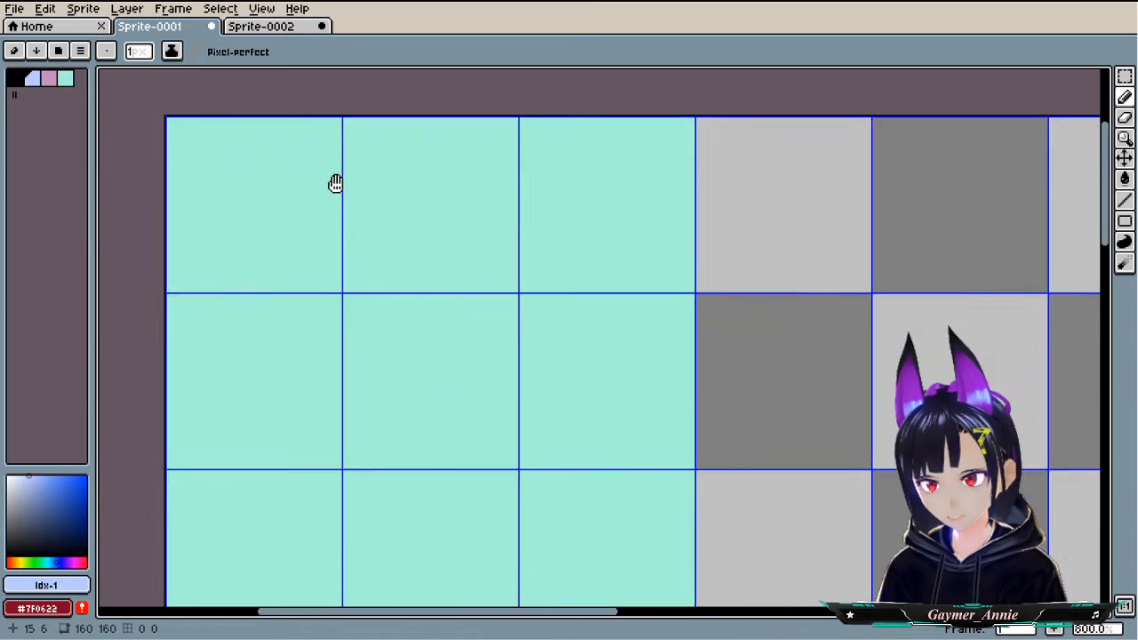
{"action": "left_click", "coordinate": [396, 330]}
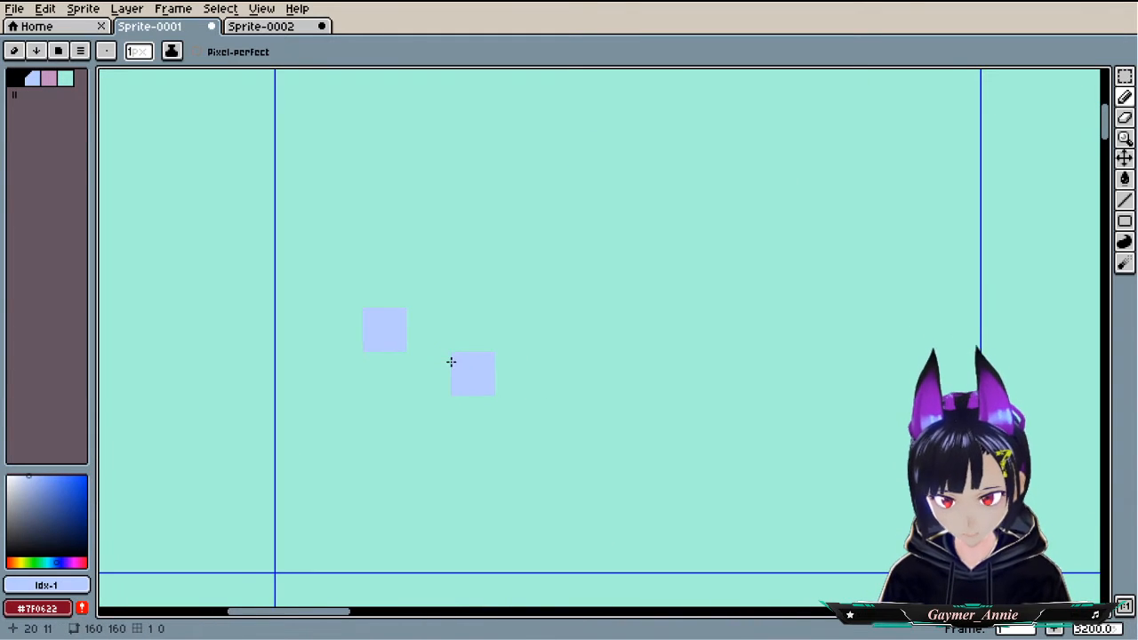
{"action": "left_click", "coordinate": [426, 374]}
{"action": "left_click_drag", "start_coordinate": [518, 373], "coordinate": [518, 286]}
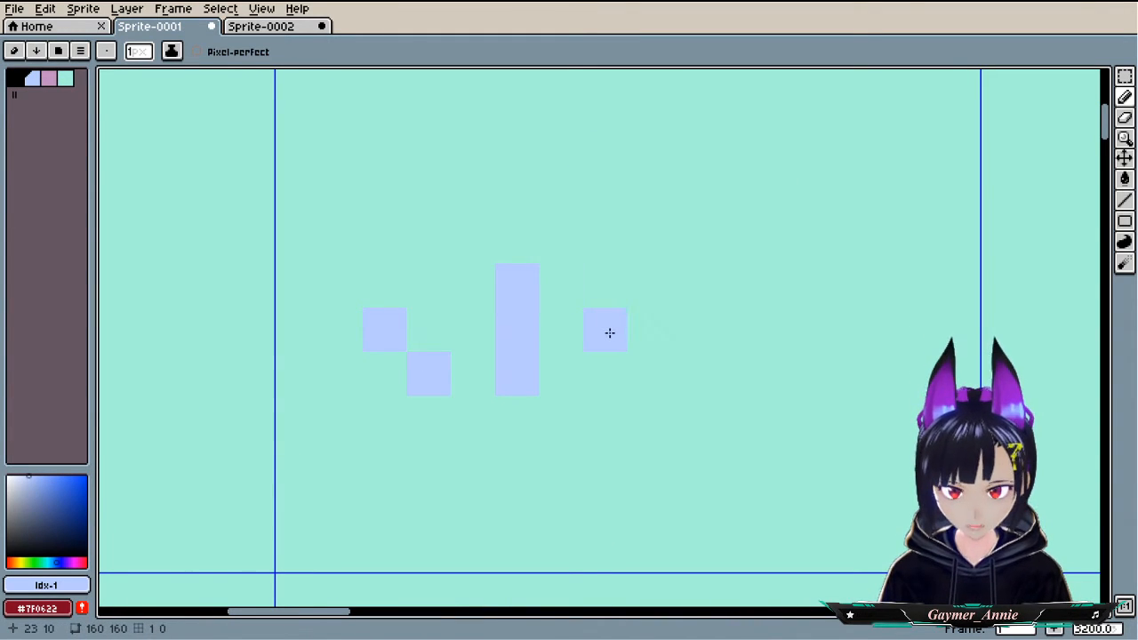
{"action": "left_click", "coordinate": [608, 372]}
{"action": "left_click", "coordinate": [637, 328]}
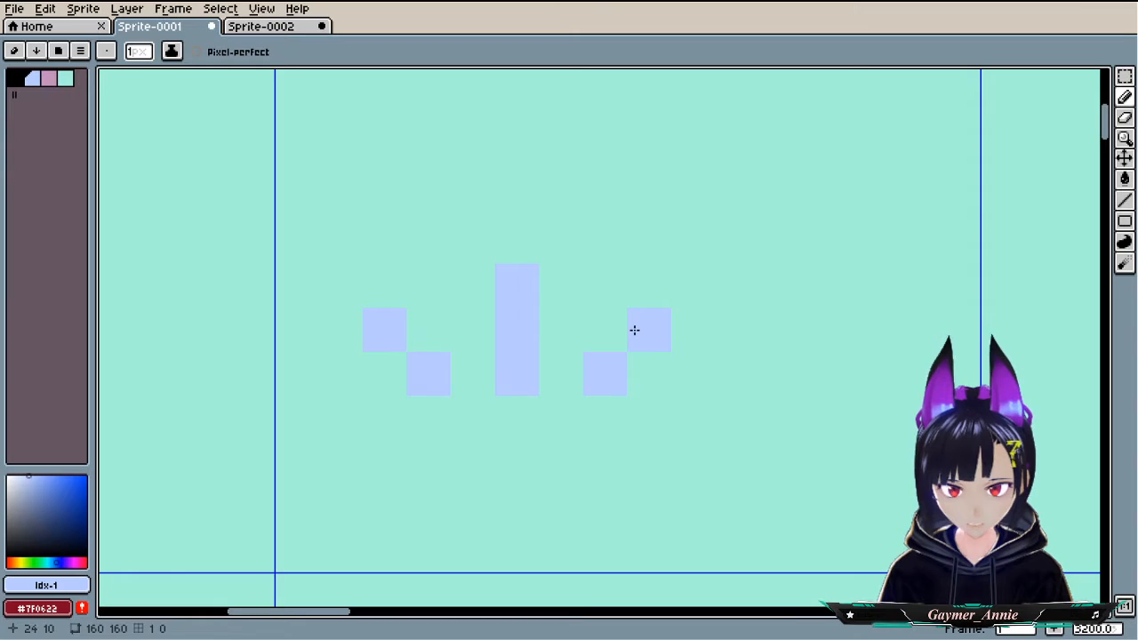
- Add pinkish-purple pixels to the tuft's left blade, around the central stem and on its tip
{"action": "left_click", "coordinate": [48, 78]}
{"action": "left_click_drag", "start_coordinate": [394, 297], "coordinate": [453, 343]}
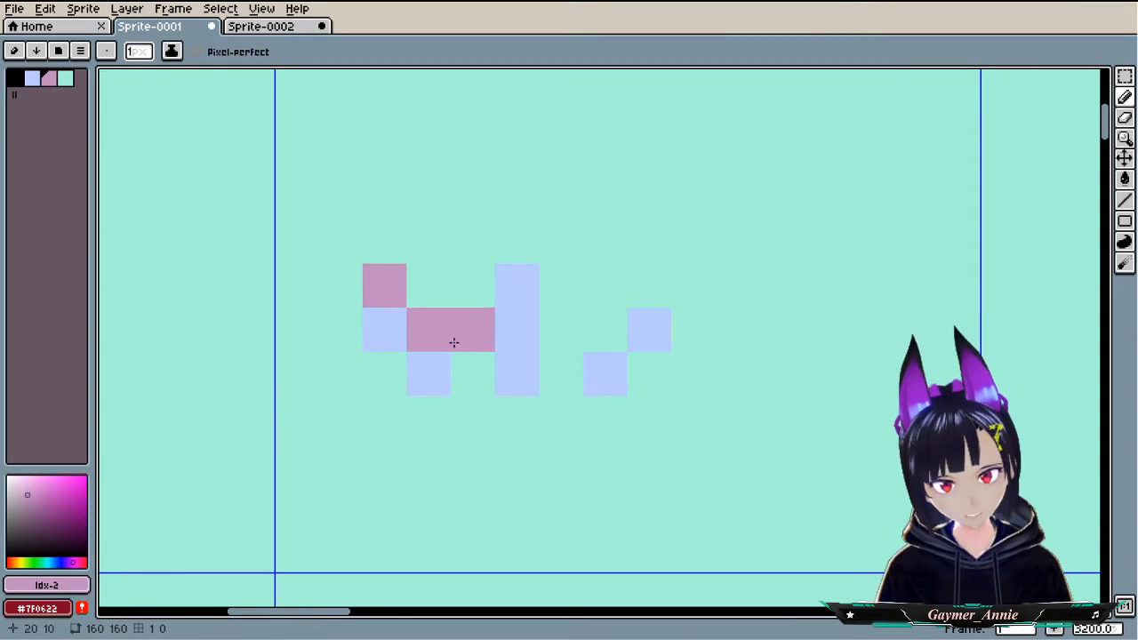
{"action": "left_click", "coordinate": [461, 363]}
{"action": "left_click", "coordinate": [524, 240]}
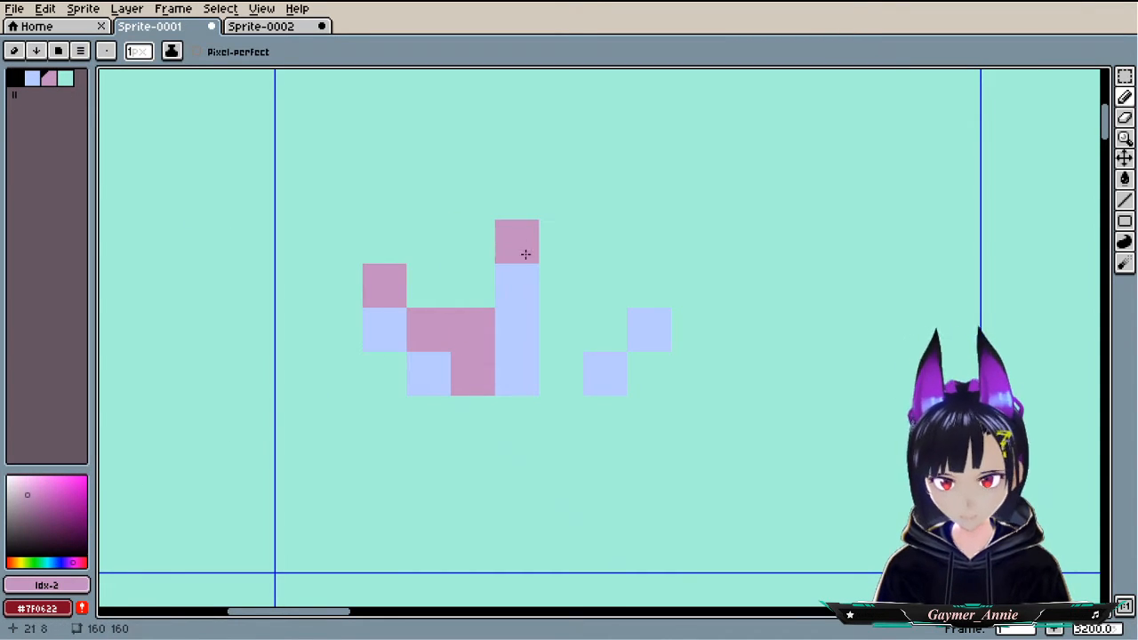
{"action": "left_click_drag", "start_coordinate": [564, 293], "coordinate": [584, 356]}
- Pick mint as the background colour and paint over the stray dark red pixel below the tuft
{"action": "right_click", "coordinate": [563, 427]}
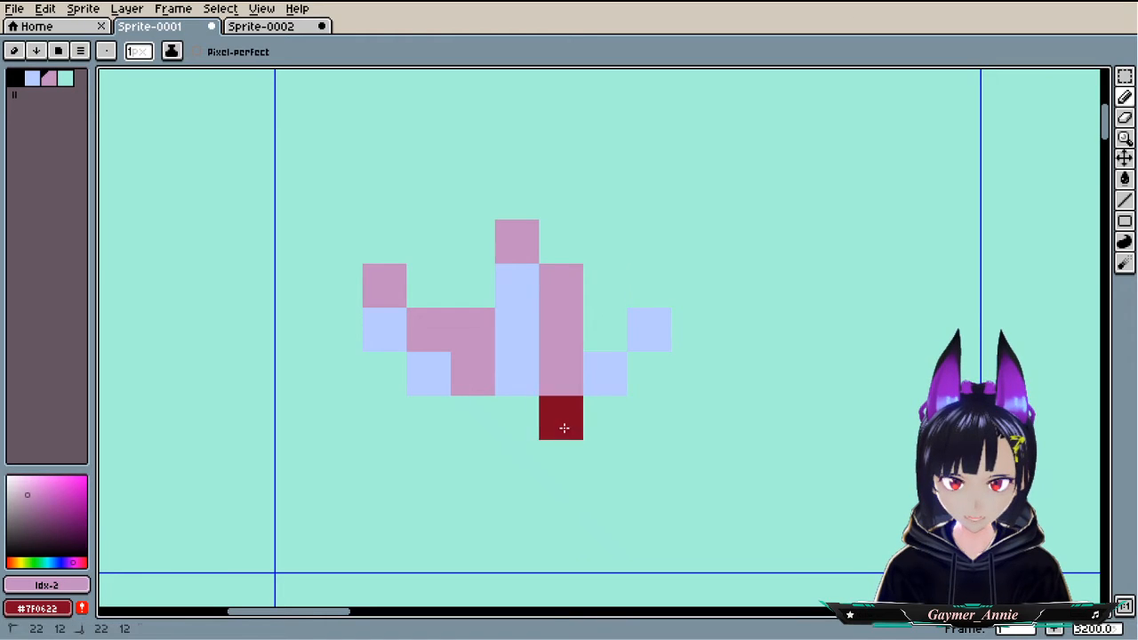
{"action": "right_click", "coordinate": [622, 436], "text": "alt"}
{"action": "right_click", "coordinate": [548, 421]}
- Add pinkish-purple pixels around the tuft's right blade to complete the grass tuft
{"action": "left_click", "coordinate": [600, 342]}
{"action": "left_click", "coordinate": [648, 293]}
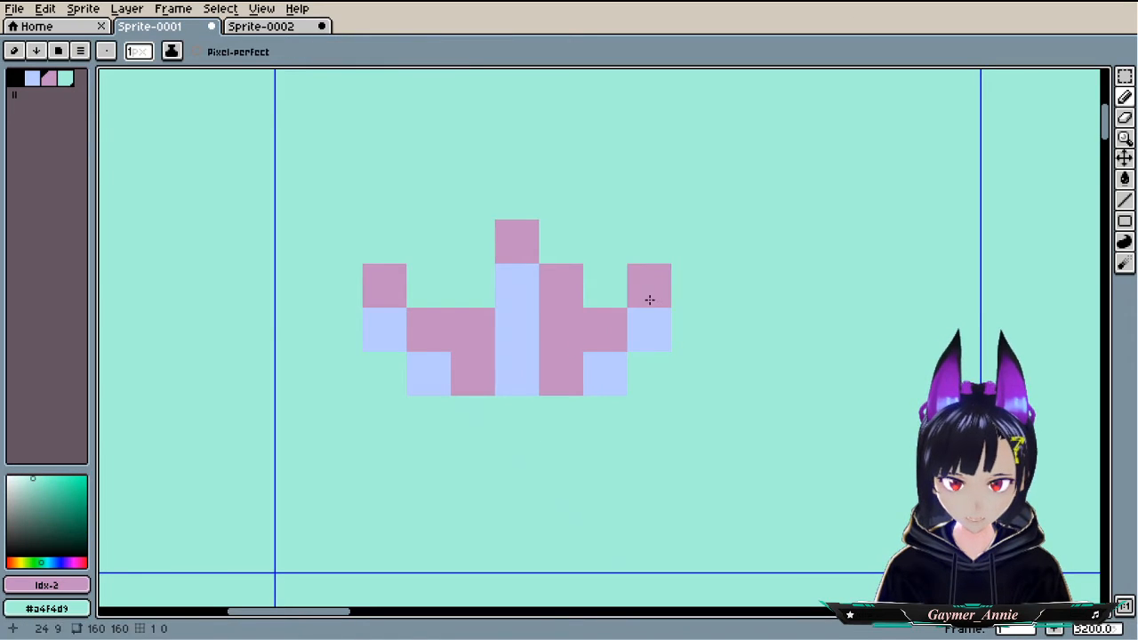
{"action": "left_click", "coordinate": [699, 322]}
{"action": "left_click", "coordinate": [702, 297]}
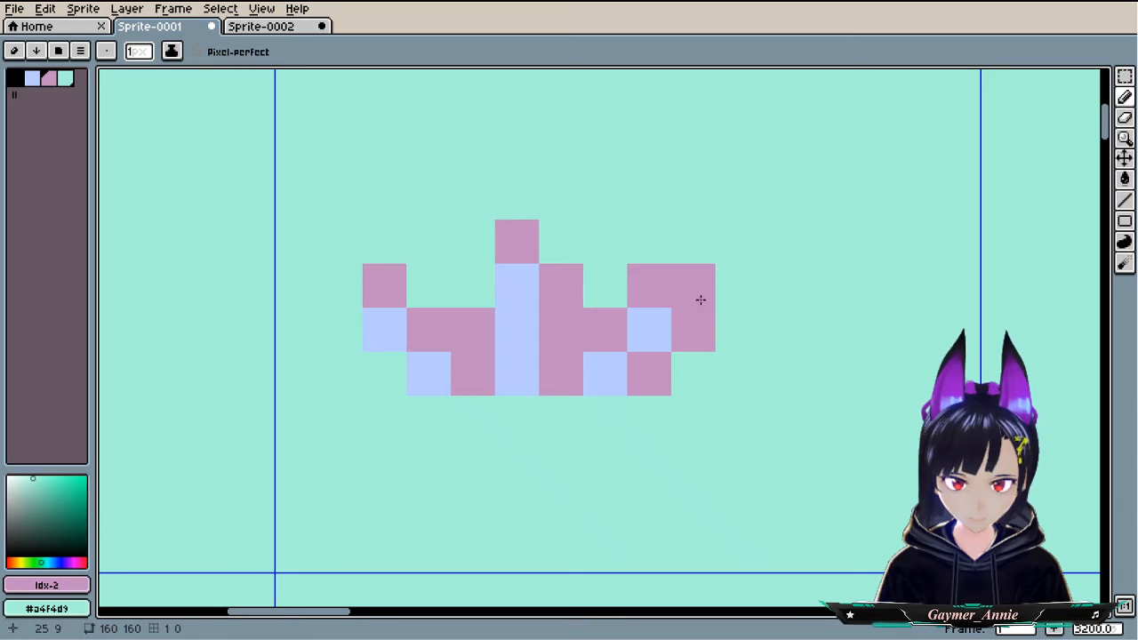
{"action": "left_click", "coordinate": [702, 460]}
- Examine how the finished tuft reads within the 3 x 3 mint block at different magnifications
{"action": "scroll", "coordinate": [761, 485], "scroll_direction": "down", "scroll_amount": 5}
{"action": "scroll", "coordinate": [758, 483], "scroll_direction": "up", "scroll_amount": 3}
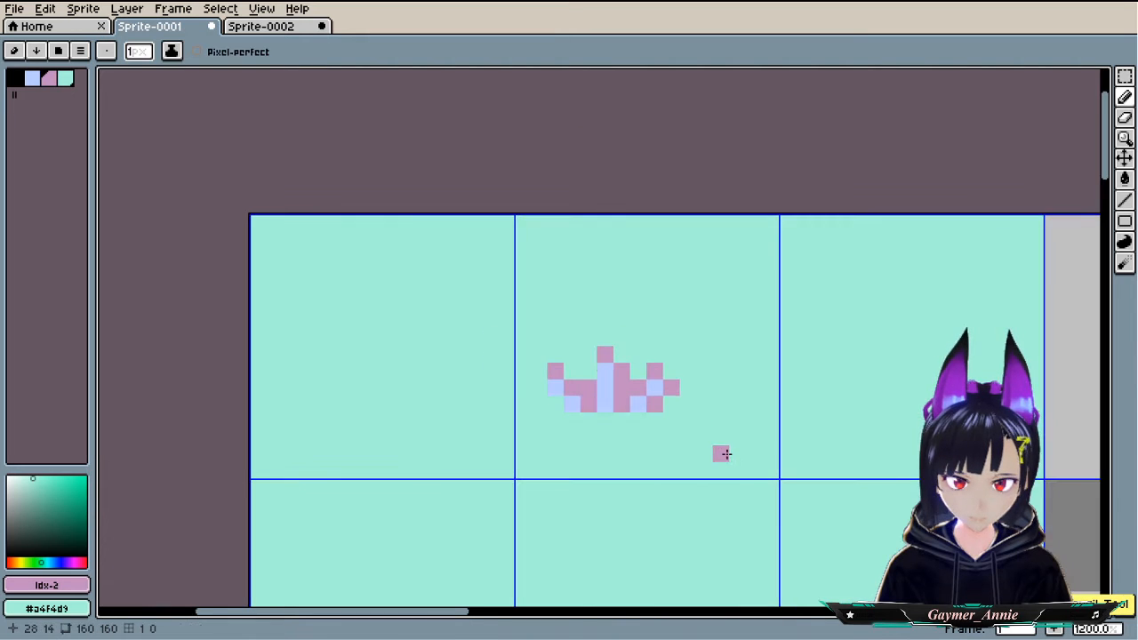
{"action": "scroll", "coordinate": [547, 462], "scroll_direction": "down", "scroll_amount": 2}
{"action": "scroll", "coordinate": [602, 513], "scroll_direction": "up", "scroll_amount": 1}
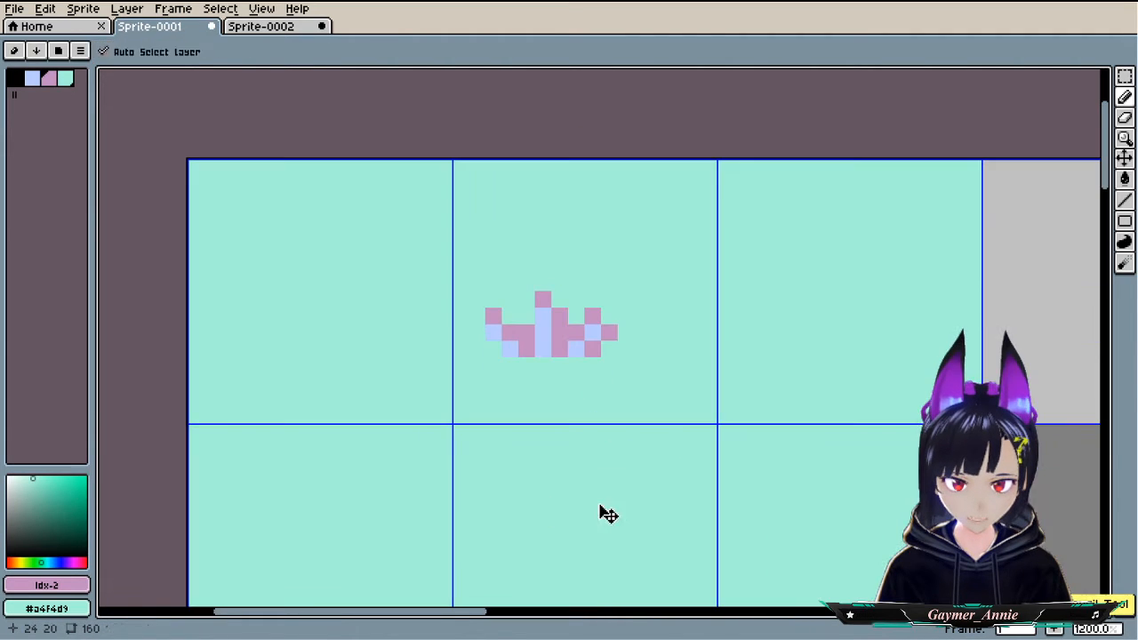
{"action": "left_click", "coordinate": [594, 498]}
{"action": "scroll", "coordinate": [568, 455], "scroll_direction": "down", "scroll_amount": 6}
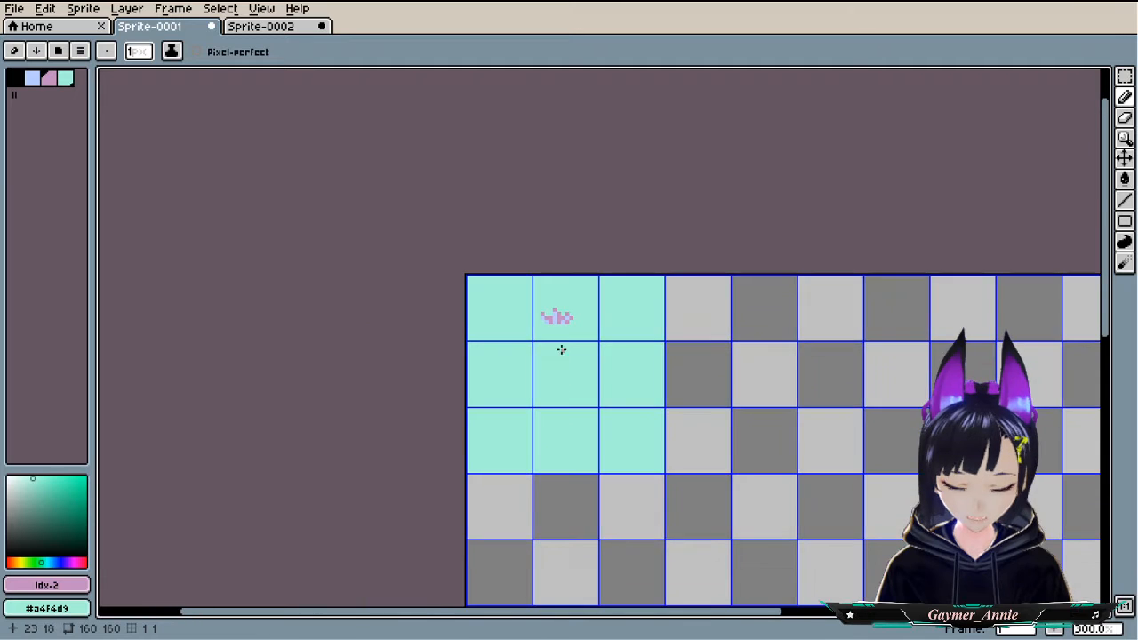
{"action": "scroll", "coordinate": [561, 347], "scroll_direction": "up", "scroll_amount": 2}
{"action": "scroll", "coordinate": [572, 312], "scroll_direction": "up", "scroll_amount": 2}
{"action": "left_click_drag", "start_coordinate": [585, 348], "coordinate": [585, 274]}
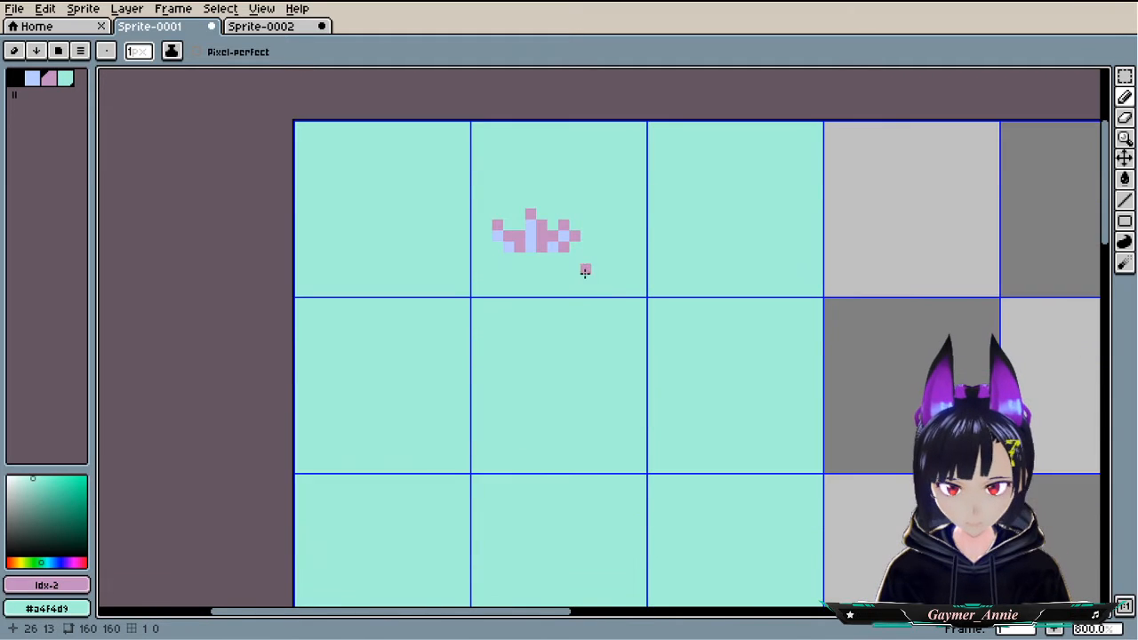
{"action": "scroll", "coordinate": [604, 301], "scroll_direction": "down", "scroll_amount": 1}
{"action": "left_click_drag", "start_coordinate": [703, 325], "coordinate": [668, 253]}
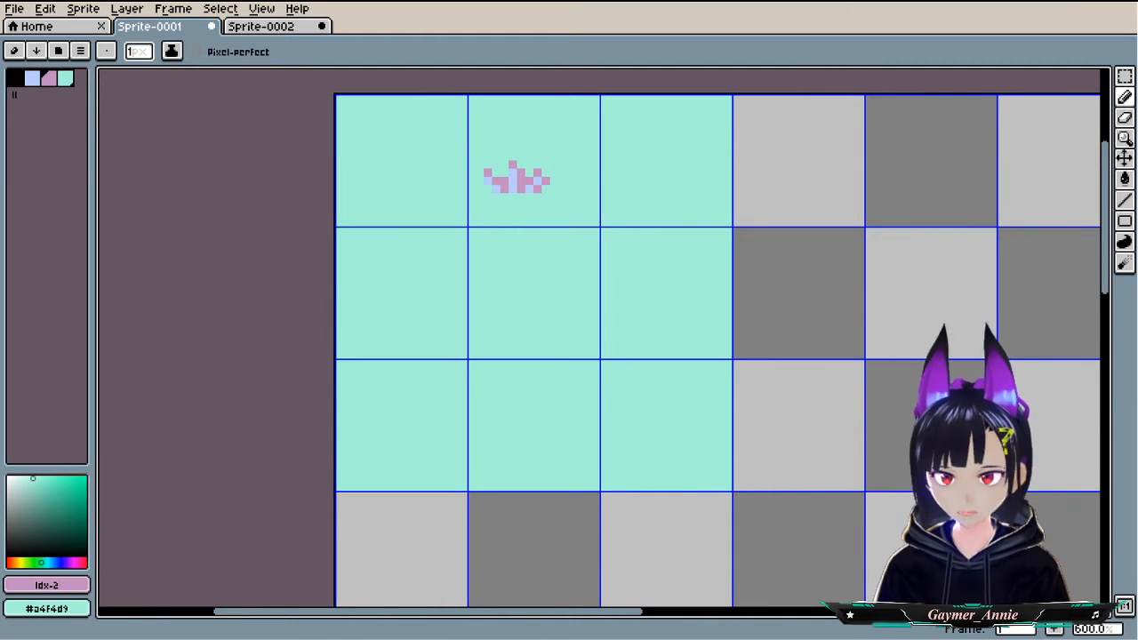
- Duplicate the selected tuft into the first row's third tile and the second row's second and third tiles, deleting the surplus copy in the third row
{"action": "key", "text": "m"}
{"action": "scroll", "coordinate": [453, 182], "scroll_direction": "up", "scroll_amount": 5}
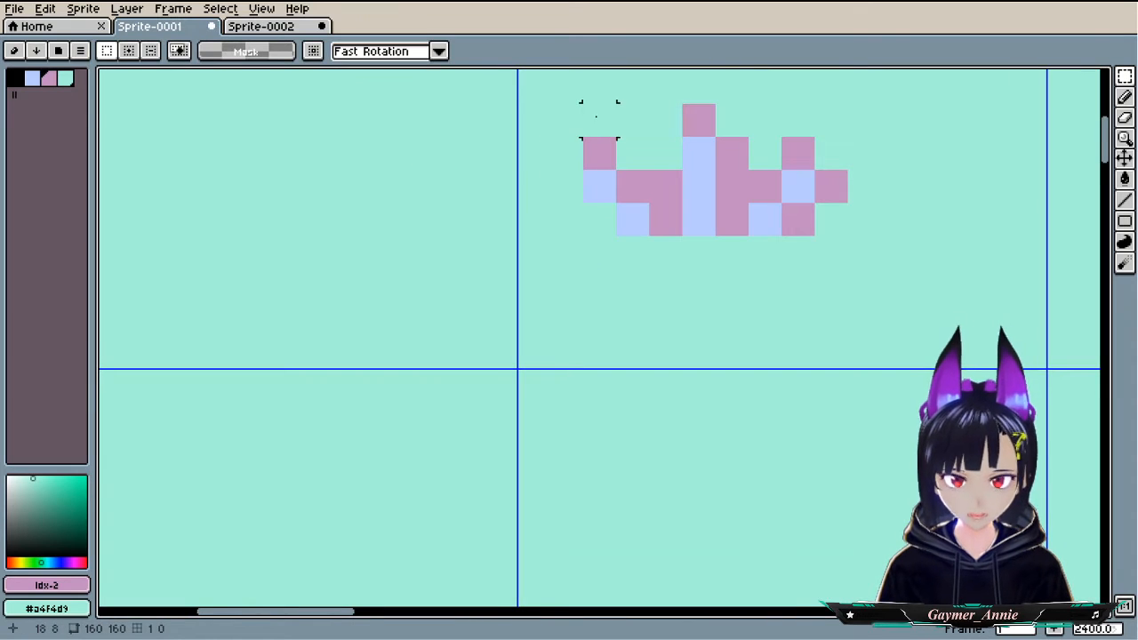
{"action": "left_click_drag", "start_coordinate": [596, 116], "coordinate": [1063, 397]}
{"action": "scroll", "coordinate": [827, 215], "scroll_direction": "down", "scroll_amount": 4}
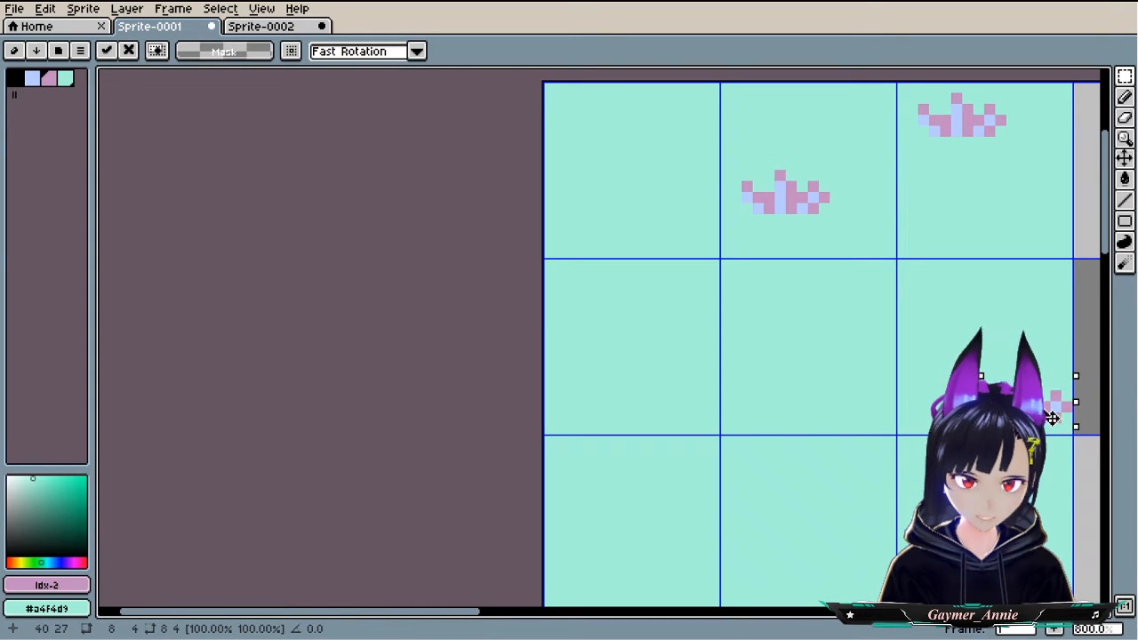
{"action": "left_click_drag", "start_coordinate": [1050, 418], "coordinate": [668, 511]}
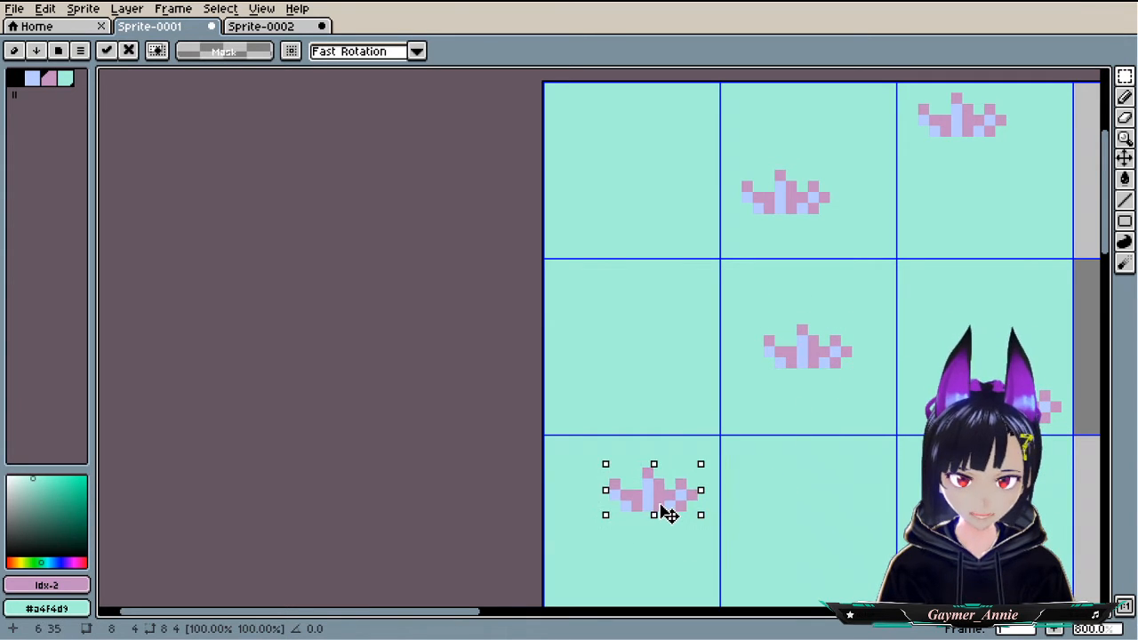
{"action": "key", "text": "Delete"}
- Move the second row's third tile, with its tuft, onto the first tile of that row
{"action": "scroll", "coordinate": [687, 494], "scroll_direction": "down", "scroll_amount": 2}
{"action": "scroll", "coordinate": [694, 507], "scroll_direction": "up", "scroll_amount": 2}
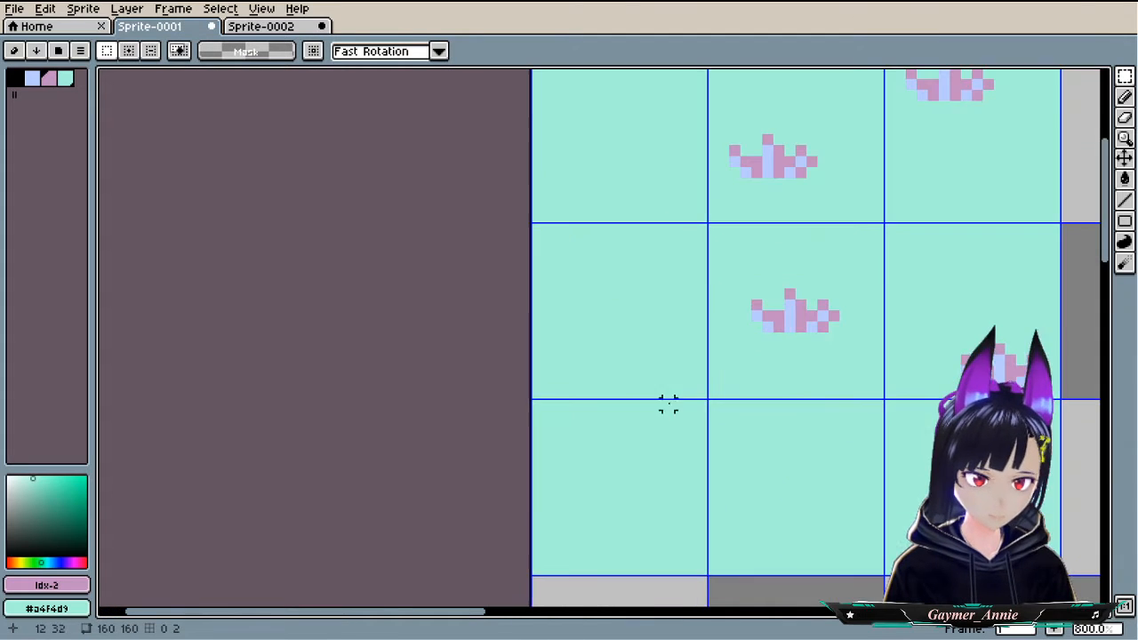
{"action": "left_click_drag", "start_coordinate": [812, 369], "coordinate": [606, 366]}
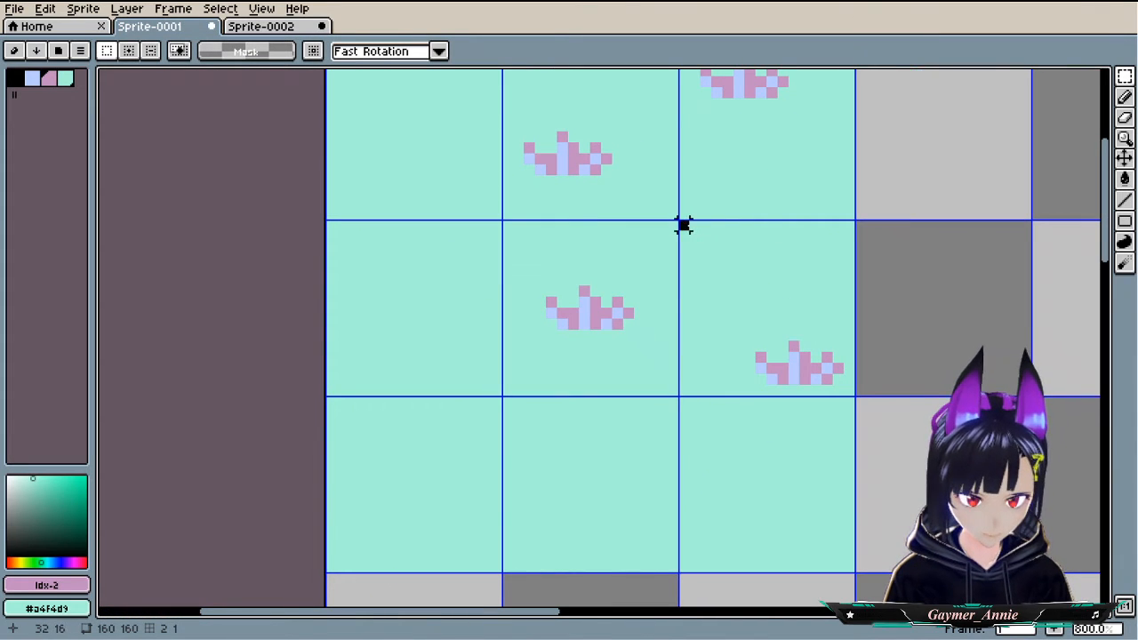
{"action": "mouse_move", "coordinate": [683, 224]}
{"action": "left_mouse_down"}
{"action": "mouse_move", "coordinate": [838, 401]}
{"action": "mouse_move", "coordinate": [854, 395]}
{"action": "left_mouse_up"}
{"action": "mouse_move", "coordinate": [811, 360]}
{"action": "left_mouse_down"}
{"action": "mouse_move", "coordinate": [863, 386]}
{"action": "mouse_move", "coordinate": [503, 375]}
{"action": "mouse_move", "coordinate": [464, 356]}
{"action": "left_mouse_up"}
{"action": "left_click", "coordinate": [386, 598]}
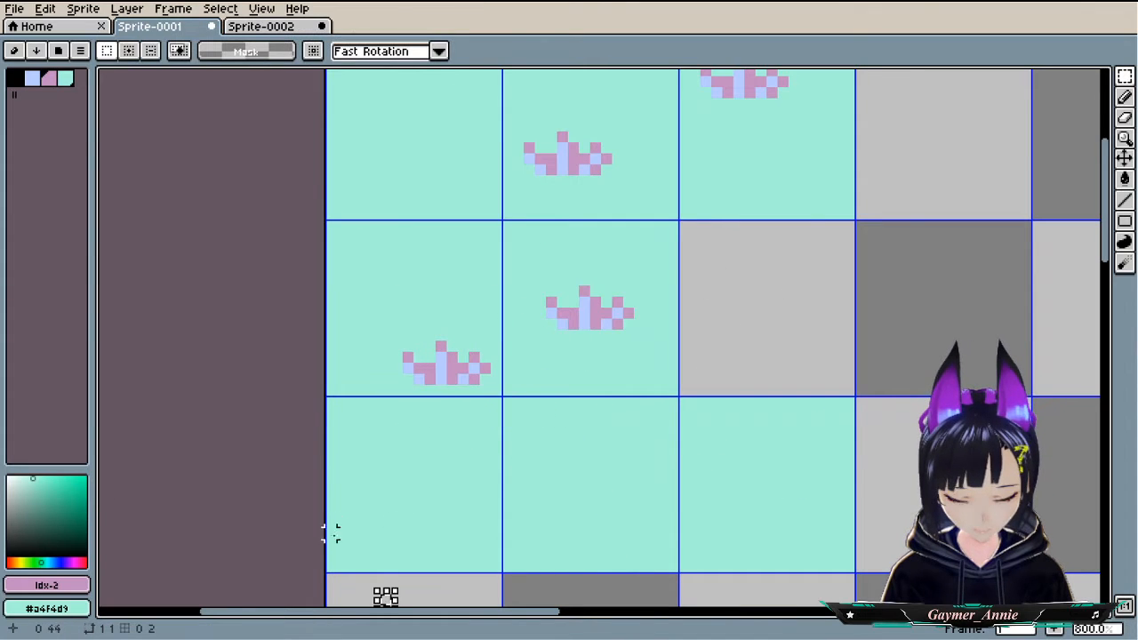
- Select the three mint tiles of the third row and delete them
{"action": "left_click_drag", "start_coordinate": [337, 567], "coordinate": [852, 390]}
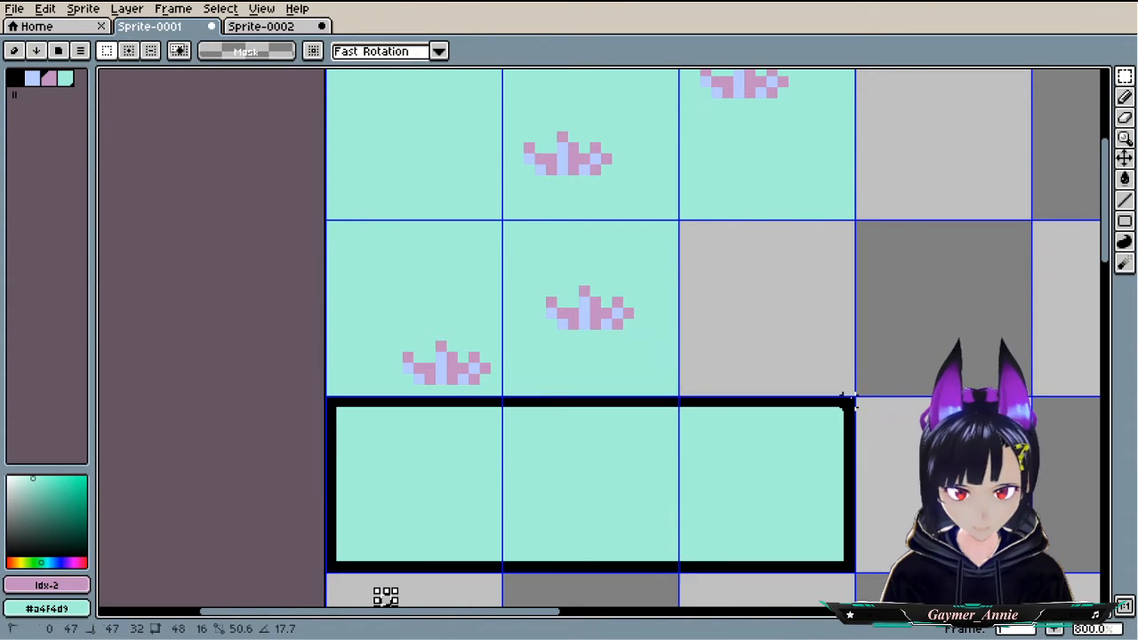
{"action": "key", "text": "Delete"}
{"action": "scroll", "coordinate": [765, 356], "scroll_direction": "down", "scroll_amount": 1}
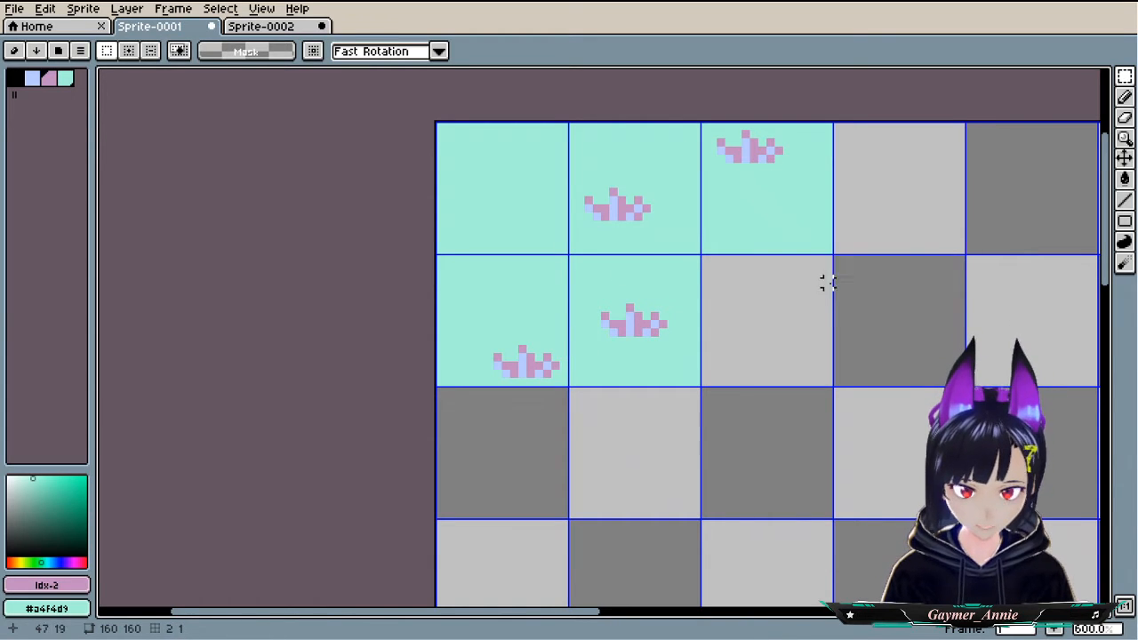
- Mirror the tuft in the second row's second tile horizontally and place it back in its original spot
{"action": "scroll", "coordinate": [647, 320], "scroll_direction": "up", "scroll_amount": 3}
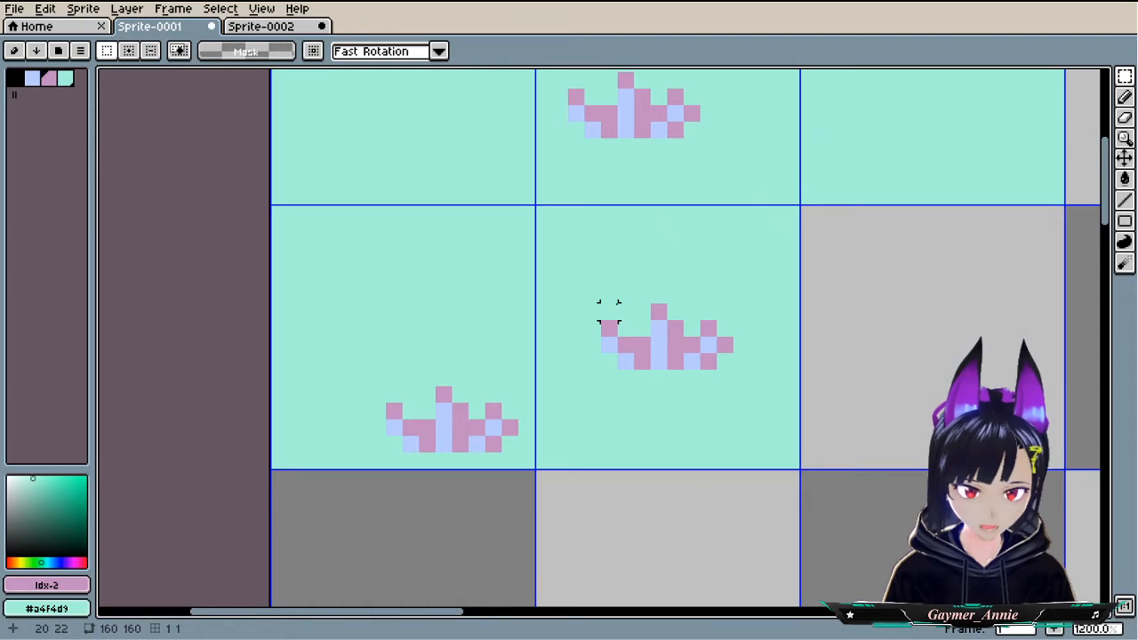
{"action": "left_click_drag", "start_coordinate": [609, 311], "coordinate": [482, 385]}
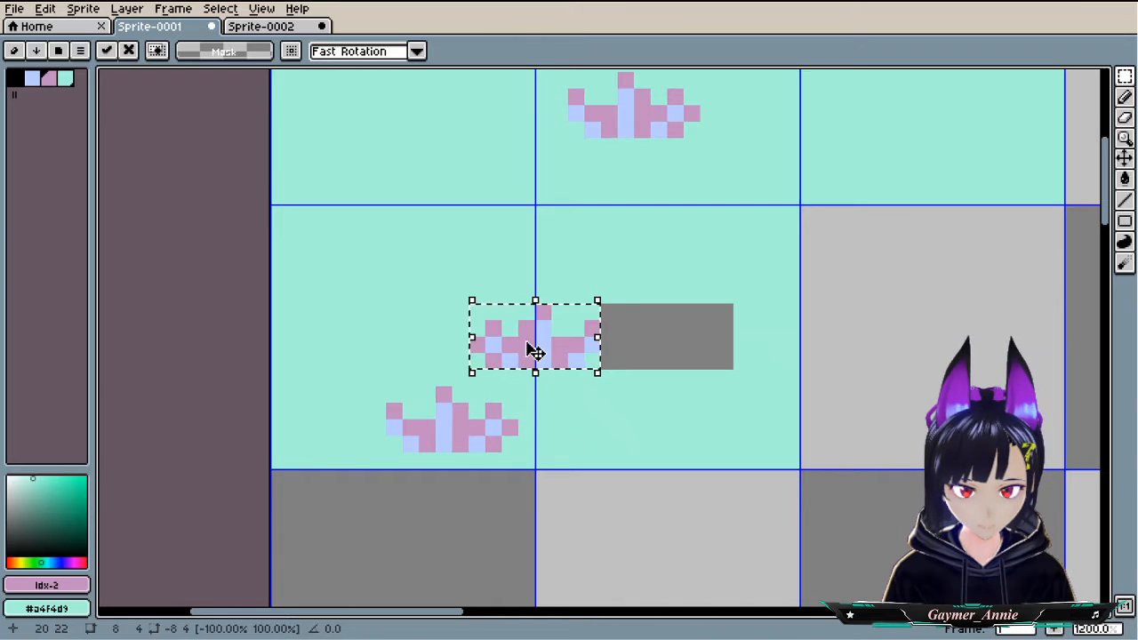
{"action": "left_click_drag", "start_coordinate": [530, 350], "coordinate": [660, 348]}
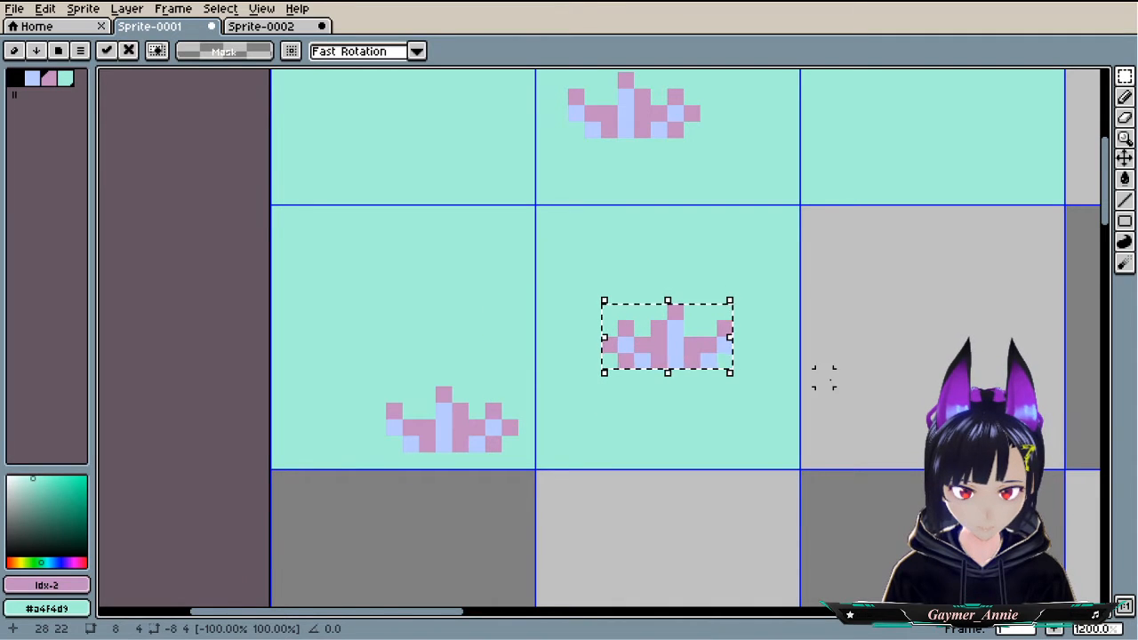
{"action": "left_click", "coordinate": [823, 376]}
{"action": "scroll", "coordinate": [872, 391], "scroll_direction": "down", "scroll_amount": 3}
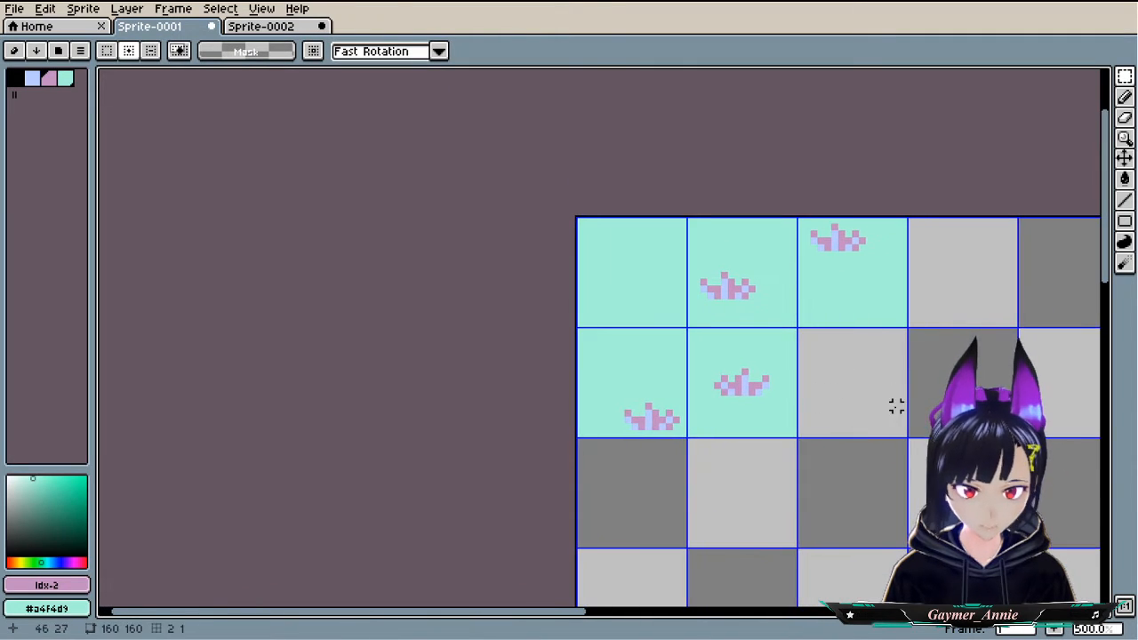
- Draw a vertical mint line down the fourth tile of the fourth row and fill the area left of it, making a strip about 11 px wide
{"action": "left_click_drag", "start_coordinate": [894, 407], "coordinate": [564, 263]}
{"action": "scroll", "coordinate": [712, 326], "scroll_direction": "down", "scroll_amount": 1}
{"action": "scroll", "coordinate": [531, 298], "scroll_direction": "down", "scroll_amount": 1}
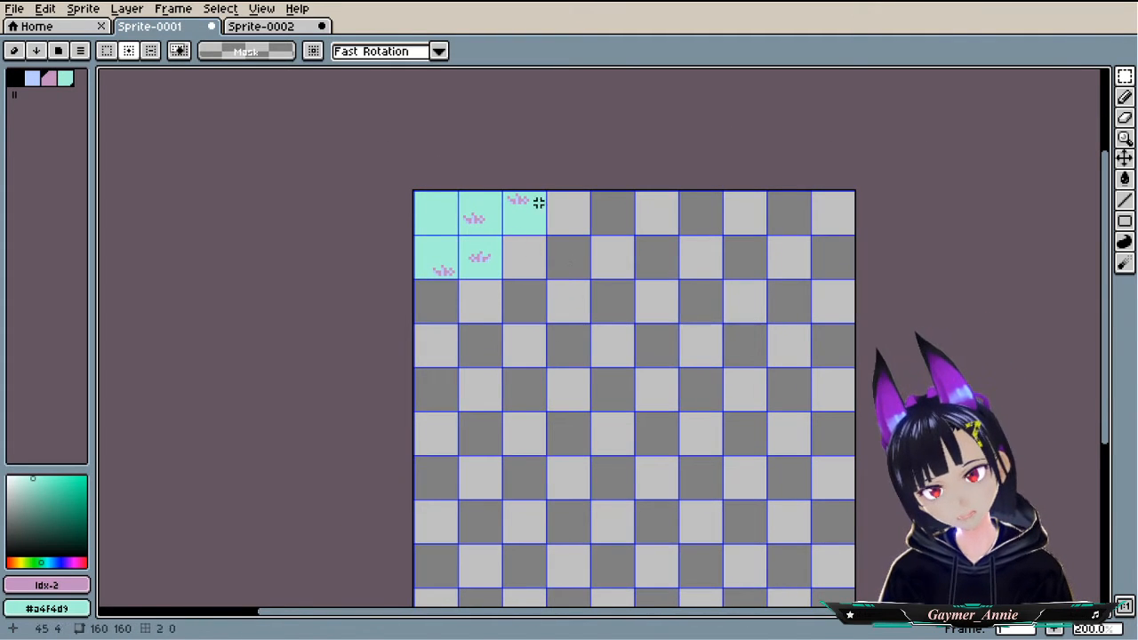
{"action": "left_click", "coordinate": [65, 78]}
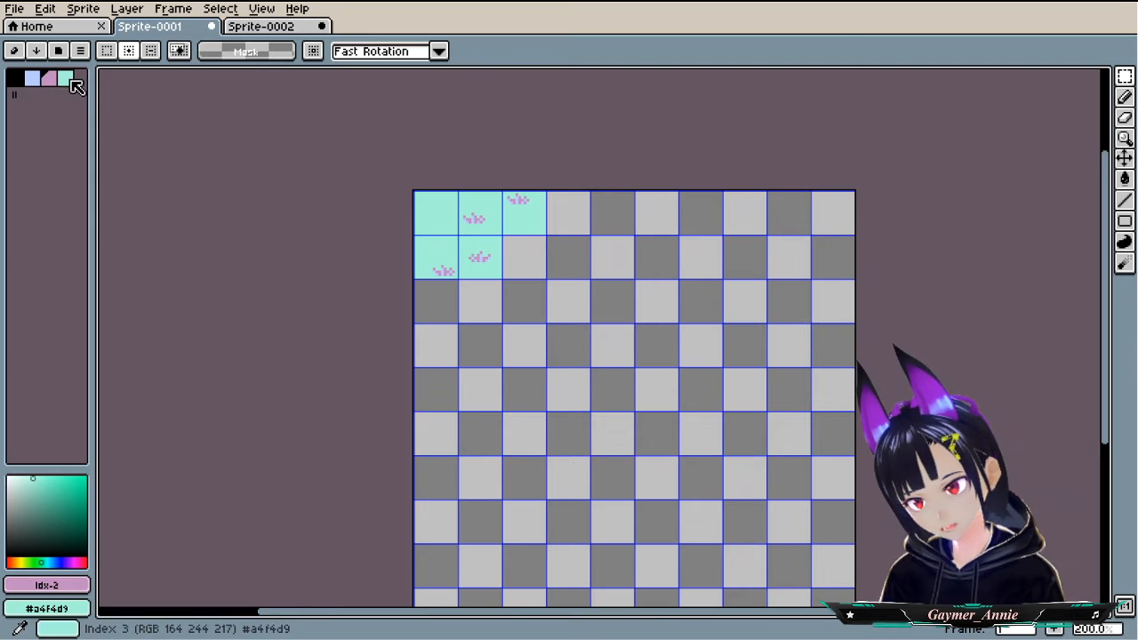
{"action": "scroll", "coordinate": [674, 443], "scroll_direction": "up", "scroll_amount": 3}
{"action": "left_click_drag", "start_coordinate": [510, 399], "coordinate": [589, 417]}
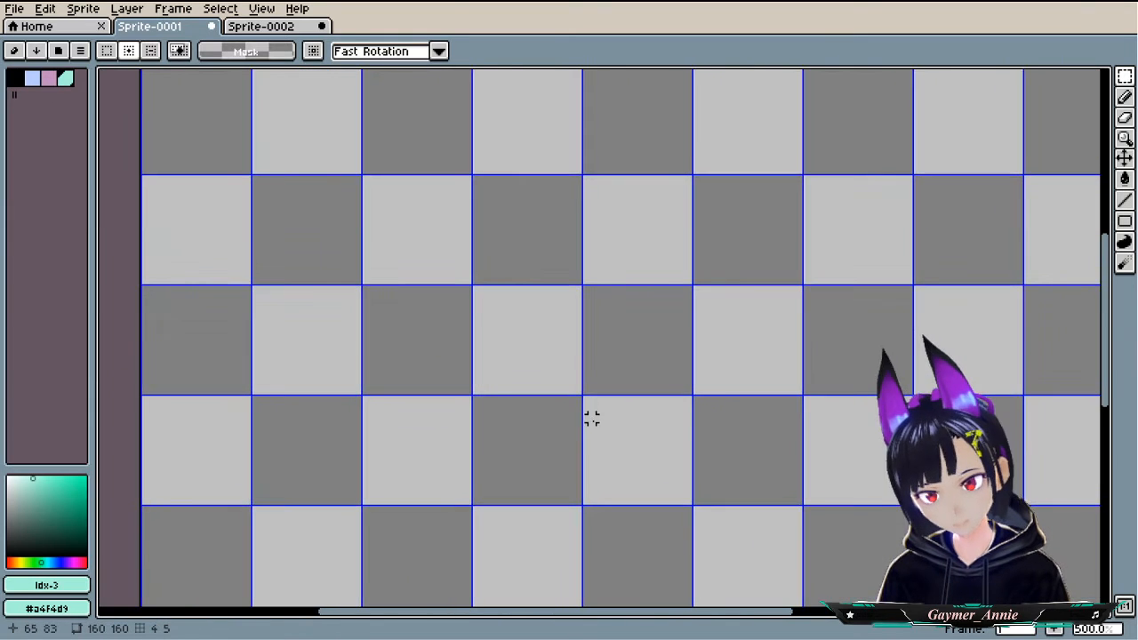
{"action": "key", "text": "b"}
{"action": "scroll", "coordinate": [523, 392], "scroll_direction": "up", "scroll_amount": 1}
{"action": "scroll", "coordinate": [546, 435], "scroll_direction": "up", "scroll_amount": 1}
{"action": "left_click_drag", "start_coordinate": [523, 392], "coordinate": [504, 589]}
{"action": "scroll", "coordinate": [562, 425], "scroll_direction": "up", "scroll_amount": 2}
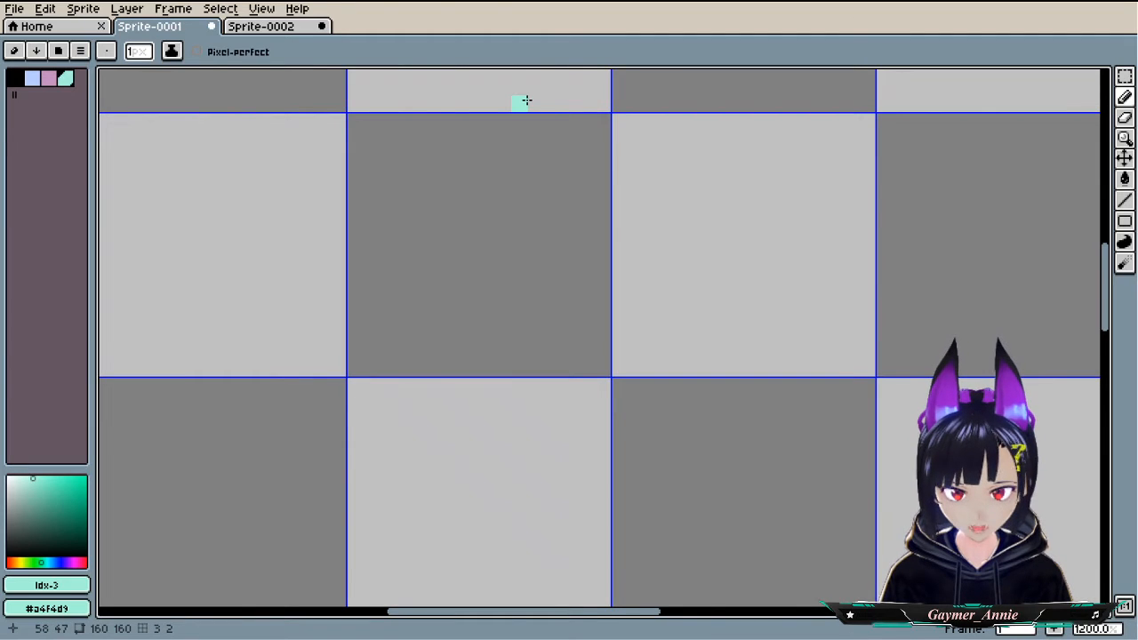
{"action": "mouse_move", "coordinate": [527, 115]}
{"action": "left_mouse_down"}
{"action": "mouse_move", "coordinate": [503, 240]}
{"action": "mouse_move", "coordinate": [514, 220]}
{"action": "left_mouse_up"}
{"action": "left_click_drag", "start_coordinate": [514, 276], "coordinate": [518, 343]}
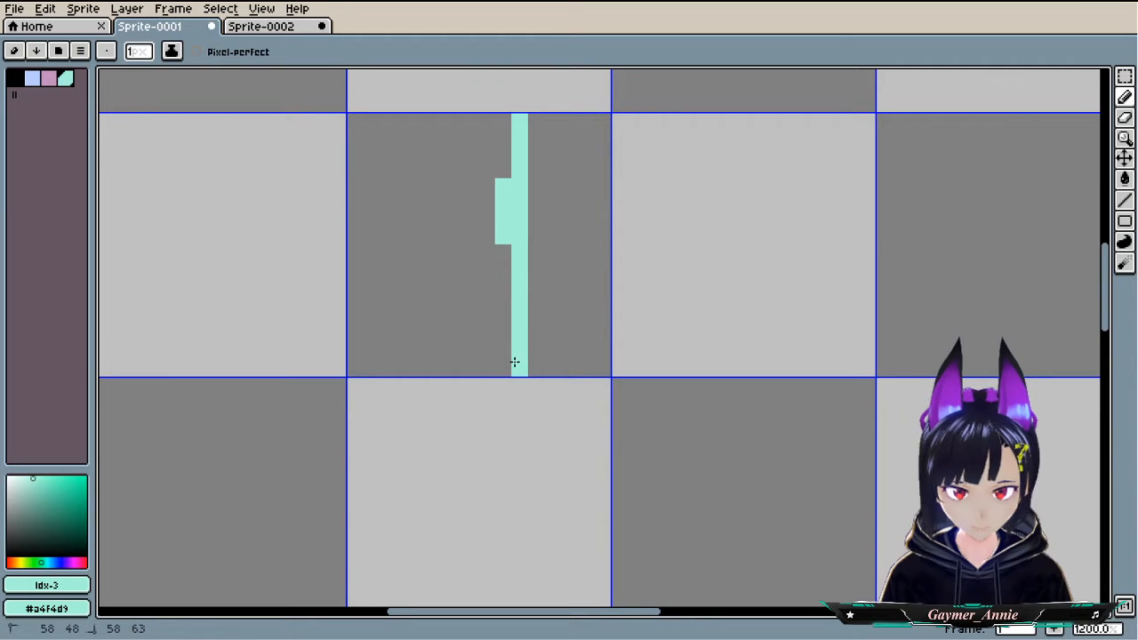
{"action": "key", "text": "g"}
{"action": "left_click", "coordinate": [510, 368]}
- Draw a vertical mint line down the sixth tile of the fourth row and fill the area right of it, about 11 px wide
{"action": "scroll", "coordinate": [513, 371], "scroll_direction": "right", "scroll_amount": 5}
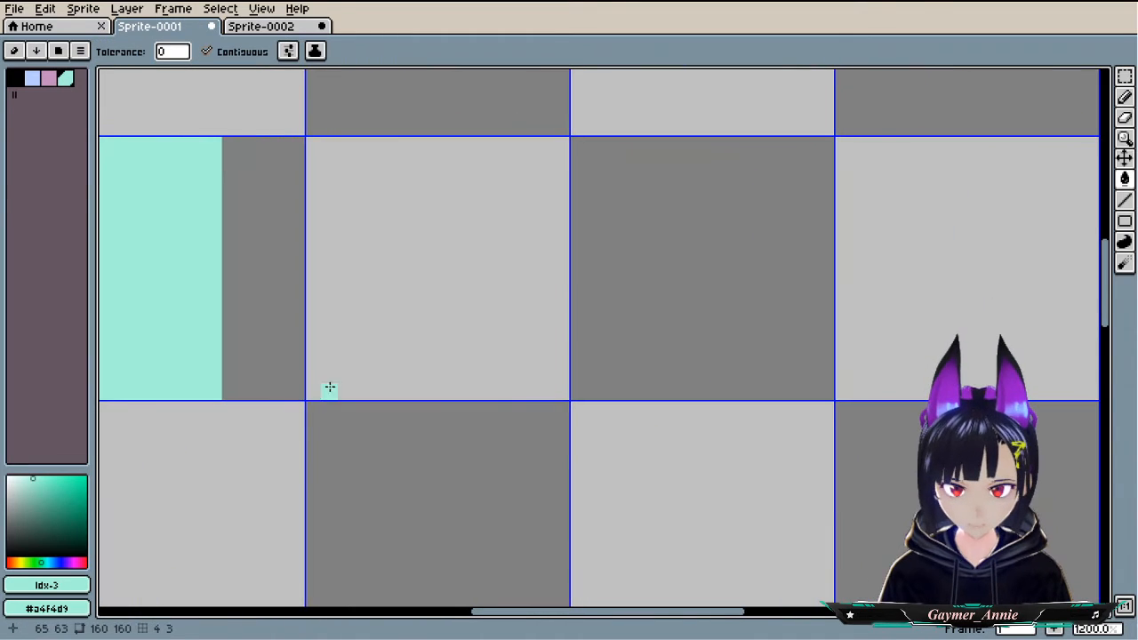
{"action": "key", "text": "b"}
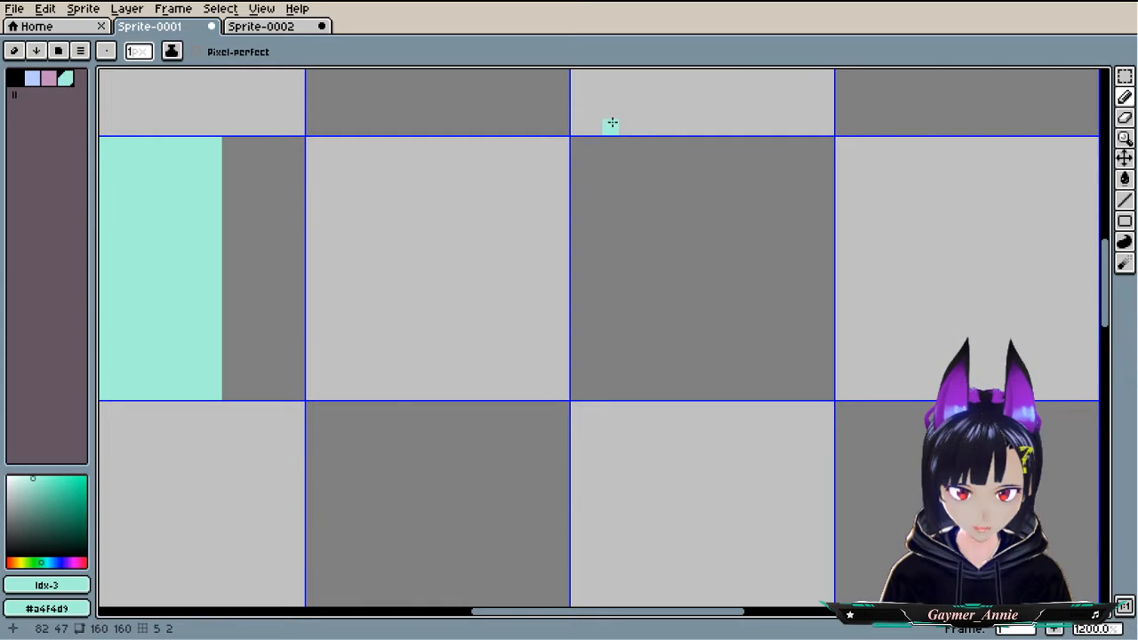
{"action": "left_click_drag", "start_coordinate": [661, 124], "coordinate": [659, 401]}
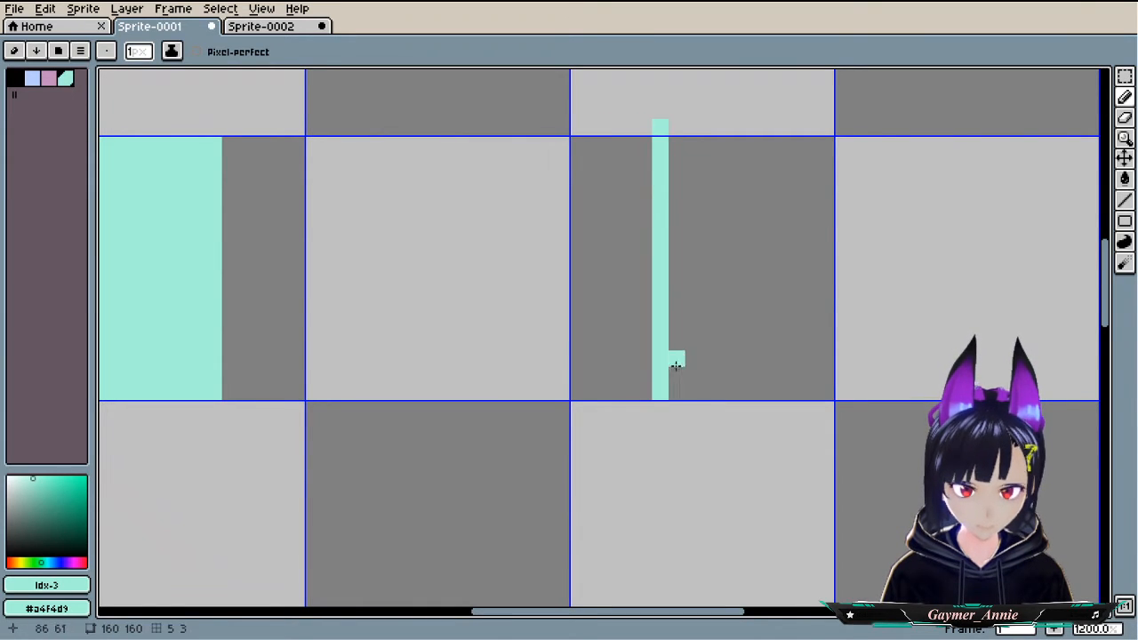
{"action": "key", "text": "g"}
{"action": "left_click", "coordinate": [742, 290]}
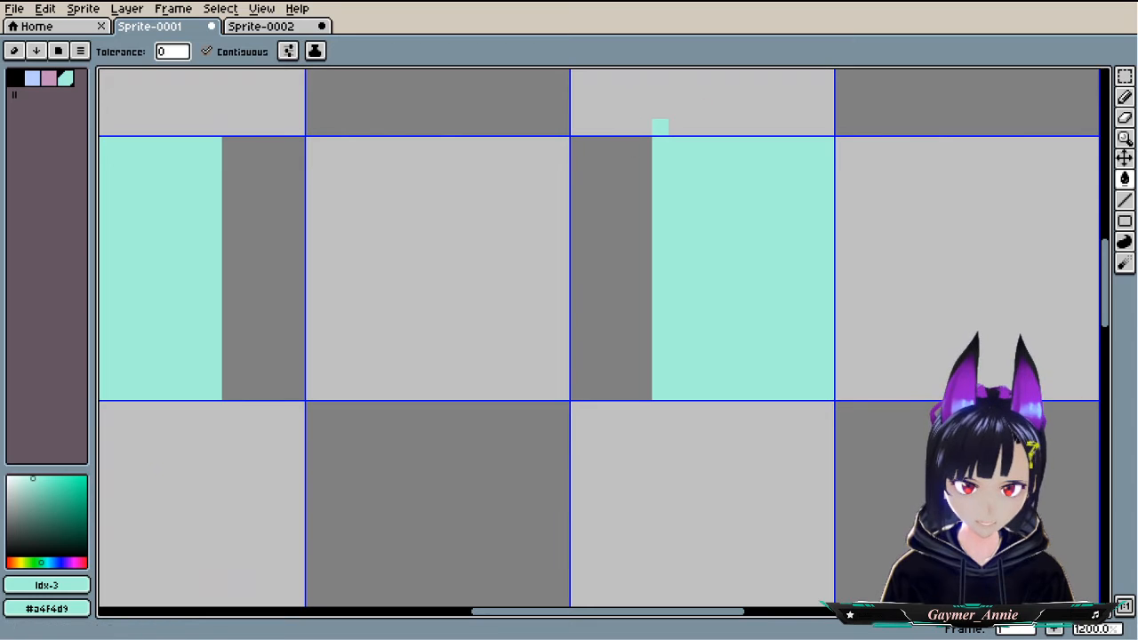
- Delete the stray mint pixel just above the sixth tile of the fourth row
{"action": "key", "text": "m"}
{"action": "left_click_drag", "start_coordinate": [661, 95], "coordinate": [694, 129]}
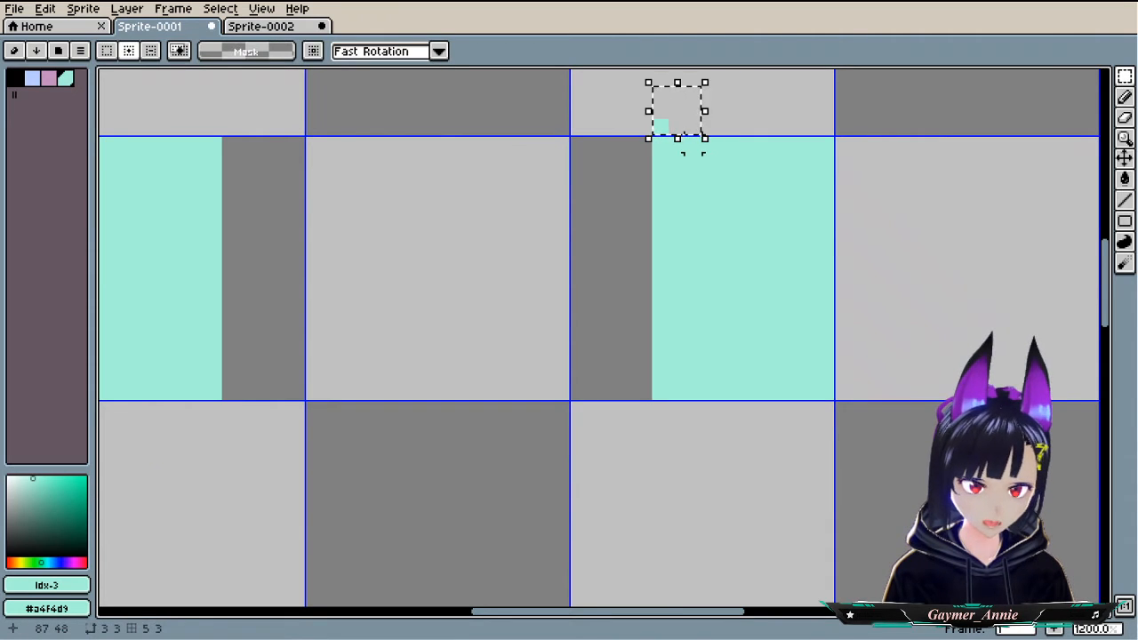
{"action": "key", "text": "Delete"}
- Fill the empty area between the two mint strips in the fourth row's fourth to sixth tiles with light blue
{"action": "left_click", "coordinate": [1126, 98]}
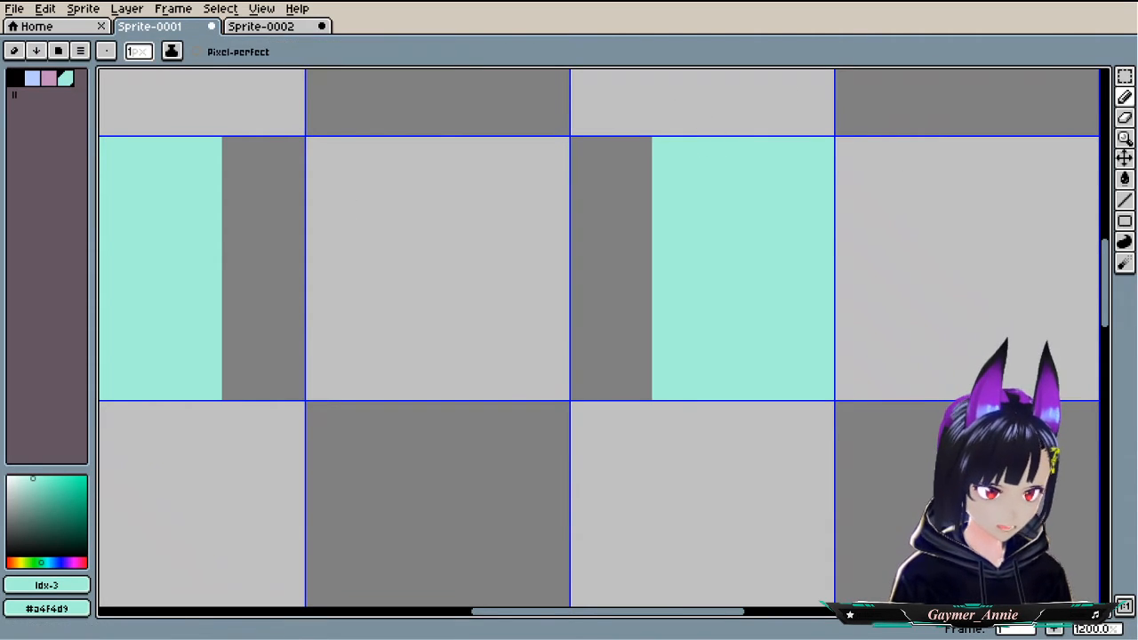
{"action": "left_click", "coordinate": [1125, 178]}
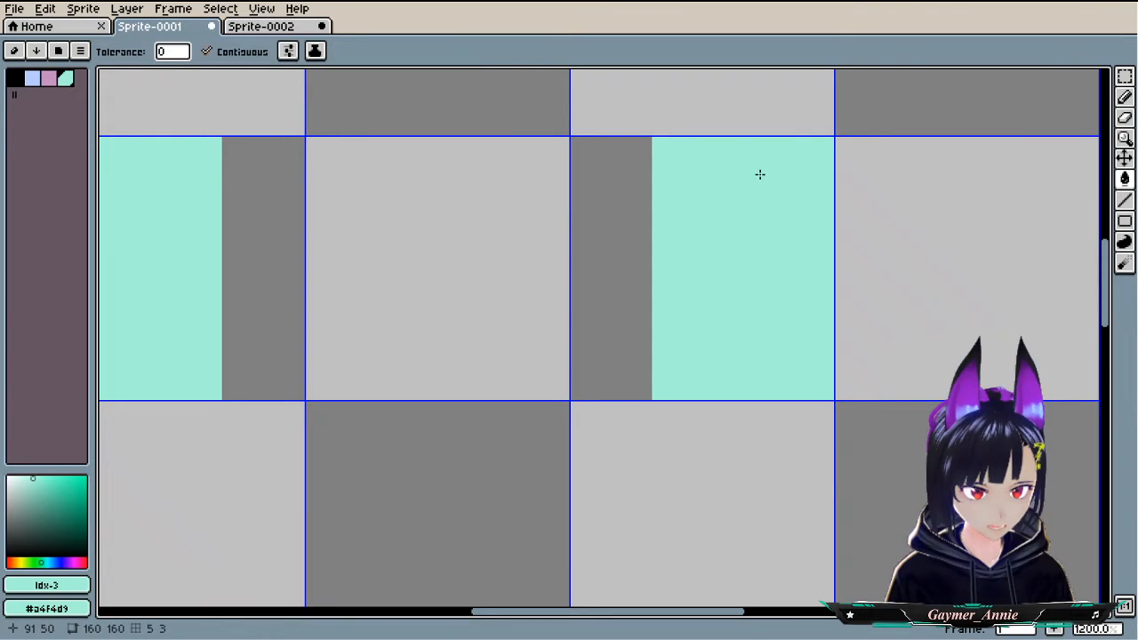
{"action": "left_click", "coordinate": [32, 78]}
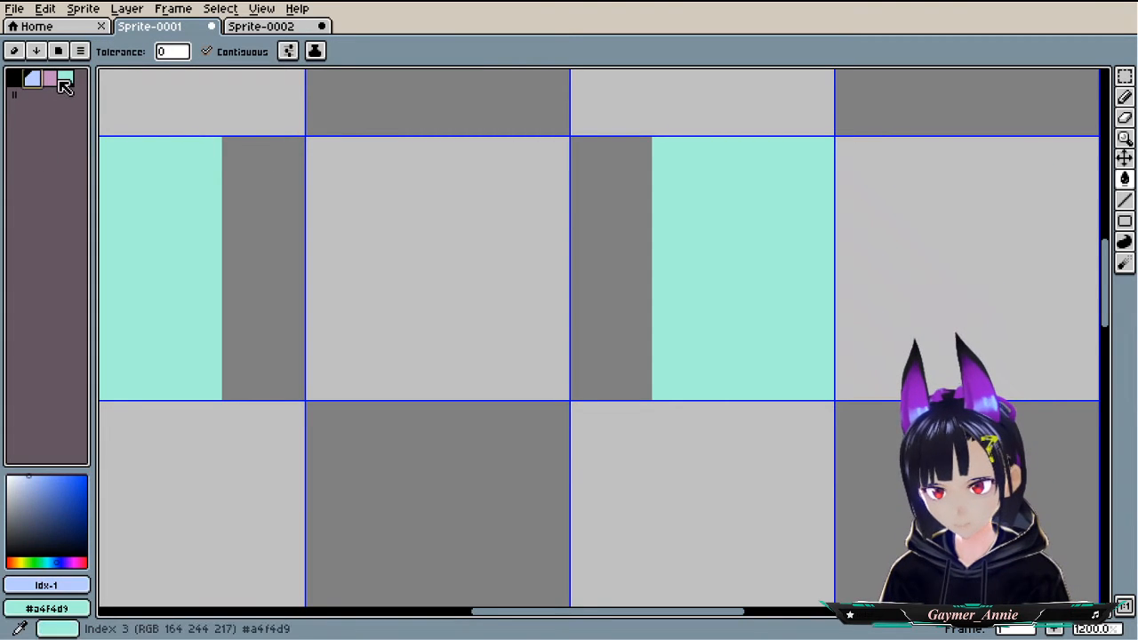
{"action": "left_click", "coordinate": [228, 241]}
{"action": "left_click", "coordinate": [397, 272]}
{"action": "left_click", "coordinate": [607, 273]}
{"action": "scroll", "coordinate": [399, 329], "scroll_direction": "down", "scroll_amount": 2}
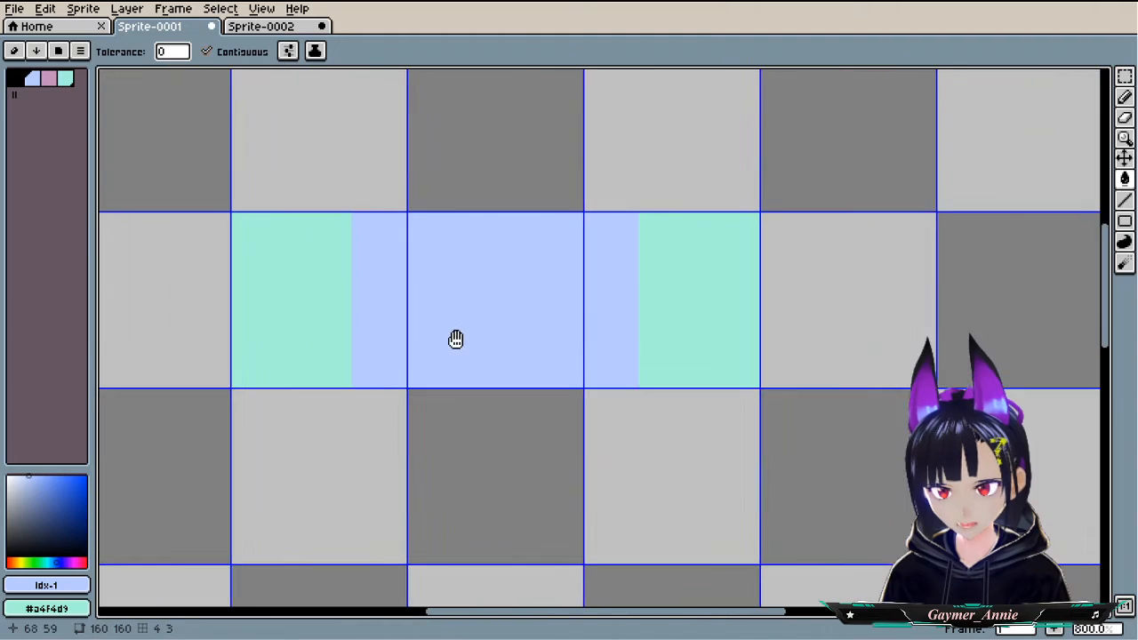
- Draw a pink mortar line across the blue area four pixels above the tile bottom, with a vertical joint at the fifth tile's left edge
{"action": "left_click", "coordinate": [49, 78]}
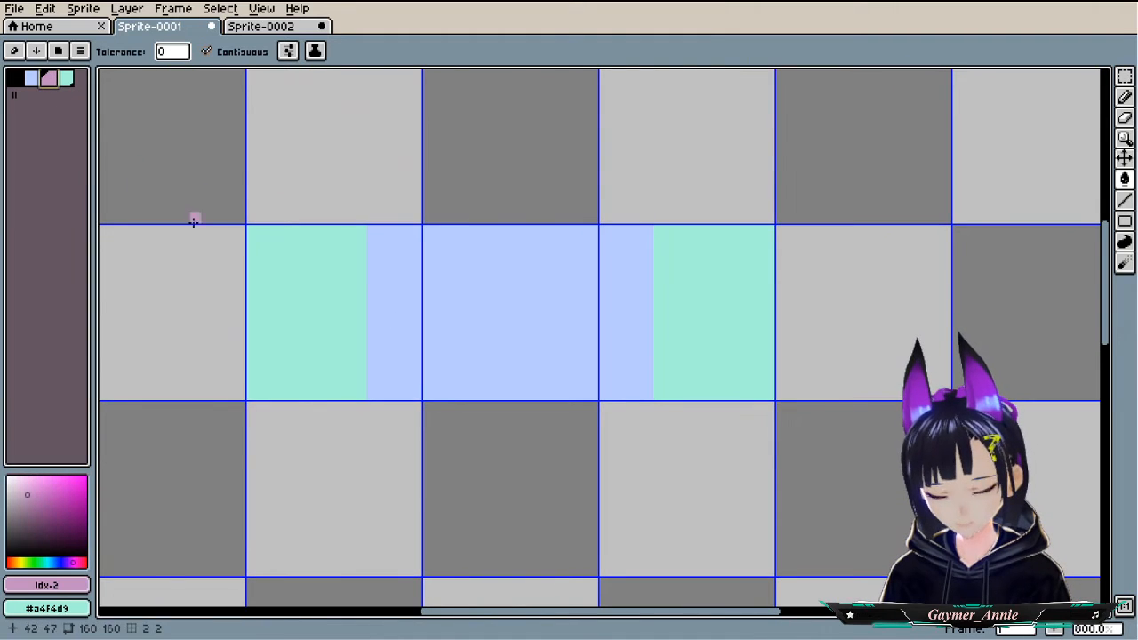
{"action": "key", "text": "v"}
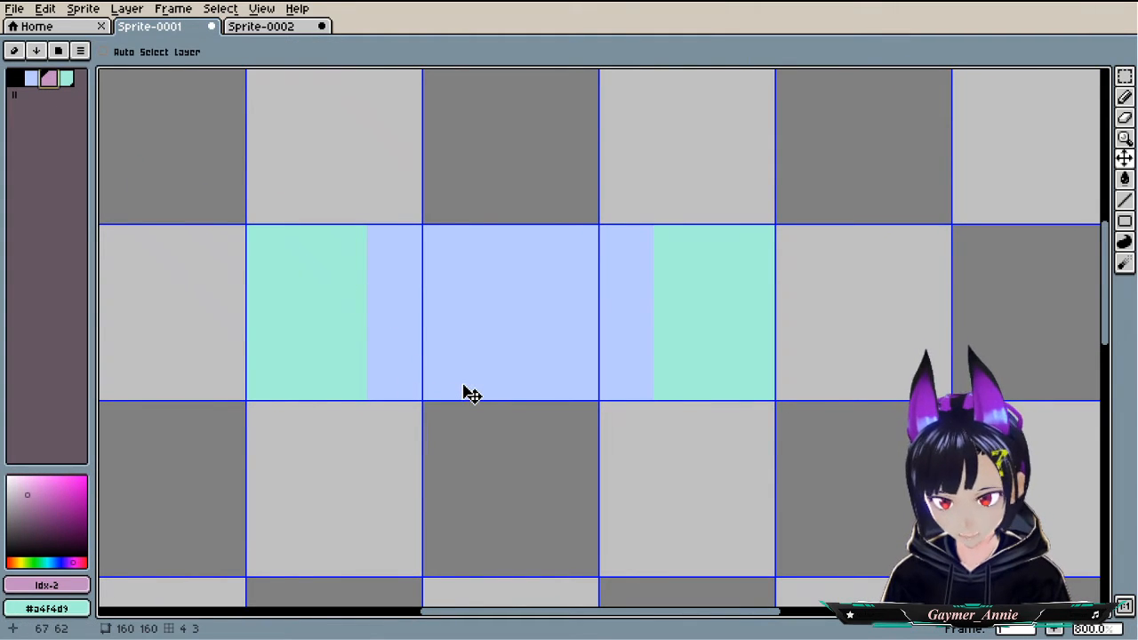
{"action": "key", "text": "g"}
{"action": "key", "text": "b"}
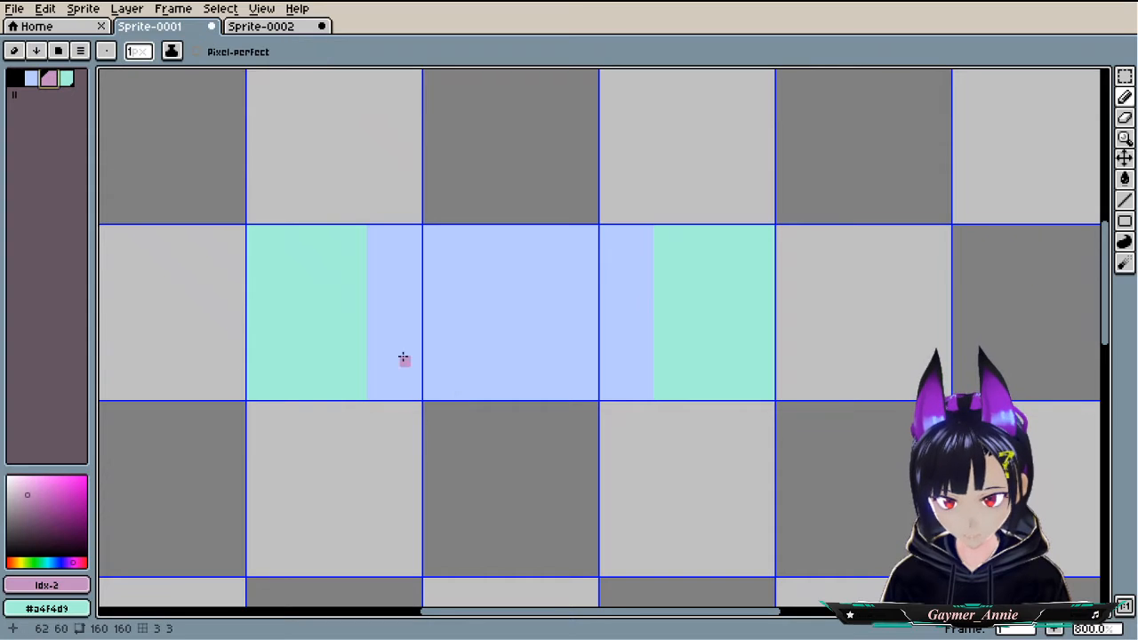
{"action": "scroll", "coordinate": [465, 356], "scroll_direction": "up", "scroll_amount": 5}
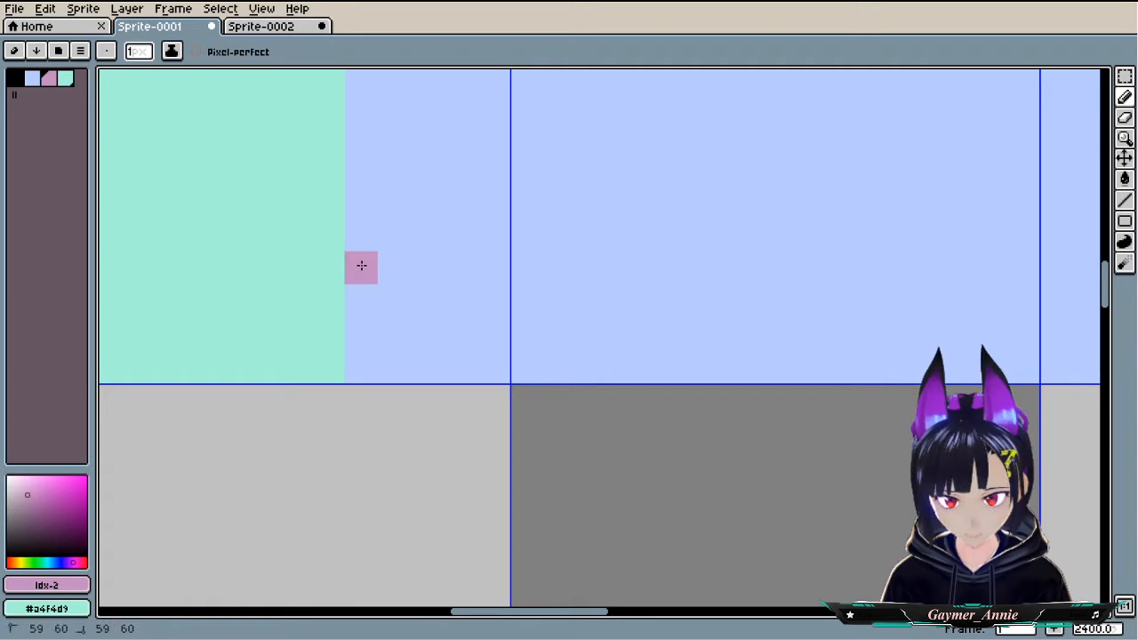
{"action": "mouse_move", "coordinate": [362, 265]}
{"action": "left_mouse_down"}
{"action": "mouse_move", "coordinate": [538, 264]}
{"action": "mouse_move", "coordinate": [541, 359]}
{"action": "mouse_move", "coordinate": [338, 401]}
{"action": "mouse_move", "coordinate": [352, 311]}
{"action": "mouse_move", "coordinate": [485, 307]}
{"action": "mouse_move", "coordinate": [507, 308]}
{"action": "mouse_move", "coordinate": [509, 400]}
{"action": "left_mouse_up"}
{"action": "key", "text": "ctrl+z"}
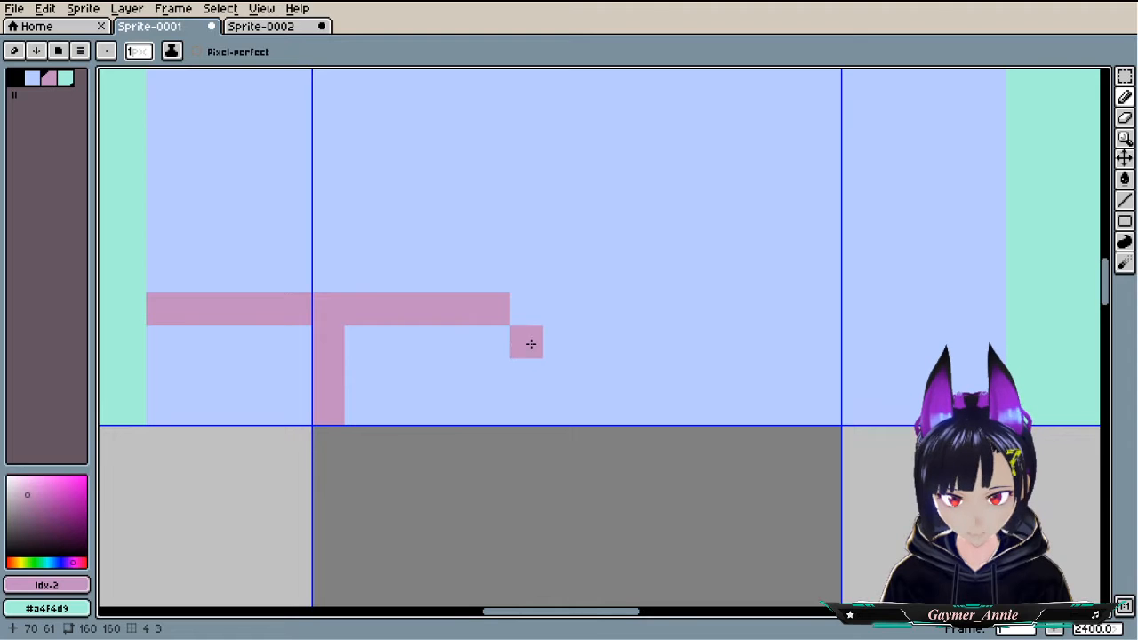
- Extend the mortar line and add a vertical joint eight pixels right of the first, restoring stray pixels to light blue
{"action": "mouse_move", "coordinate": [587, 342]}
{"action": "left_mouse_down"}
{"action": "mouse_move", "coordinate": [585, 310]}
{"action": "mouse_move", "coordinate": [524, 305]}
{"action": "left_mouse_up"}
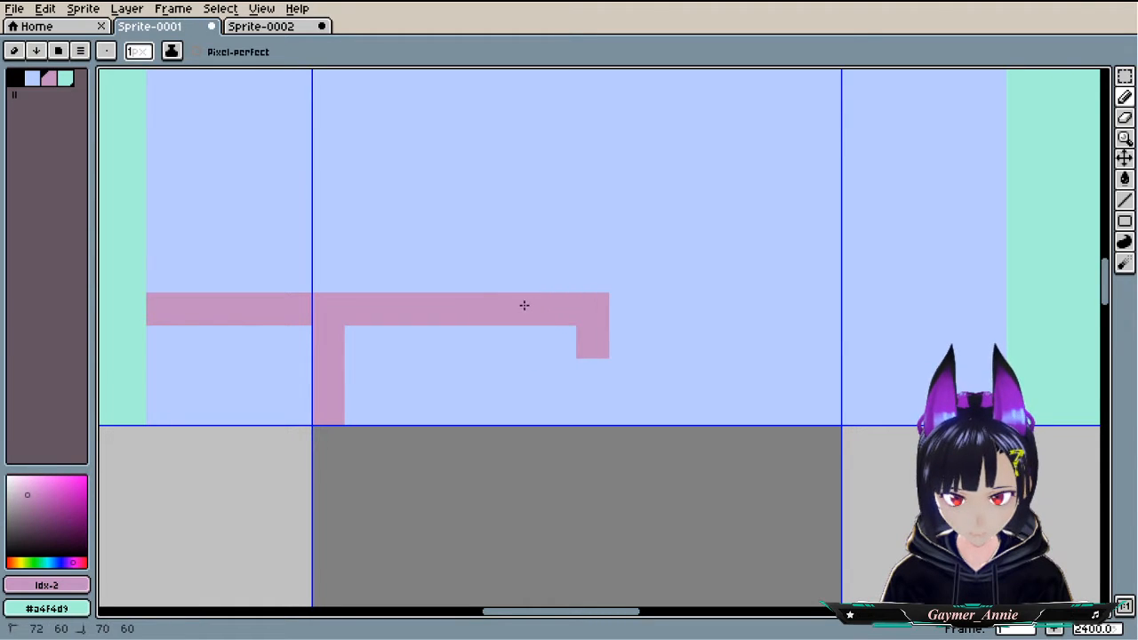
{"action": "mouse_move", "coordinate": [593, 374]}
{"action": "left_mouse_down"}
{"action": "mouse_move", "coordinate": [600, 366]}
{"action": "mouse_move", "coordinate": [590, 371]}
{"action": "left_mouse_up"}
{"action": "right_click", "coordinate": [616, 374]}
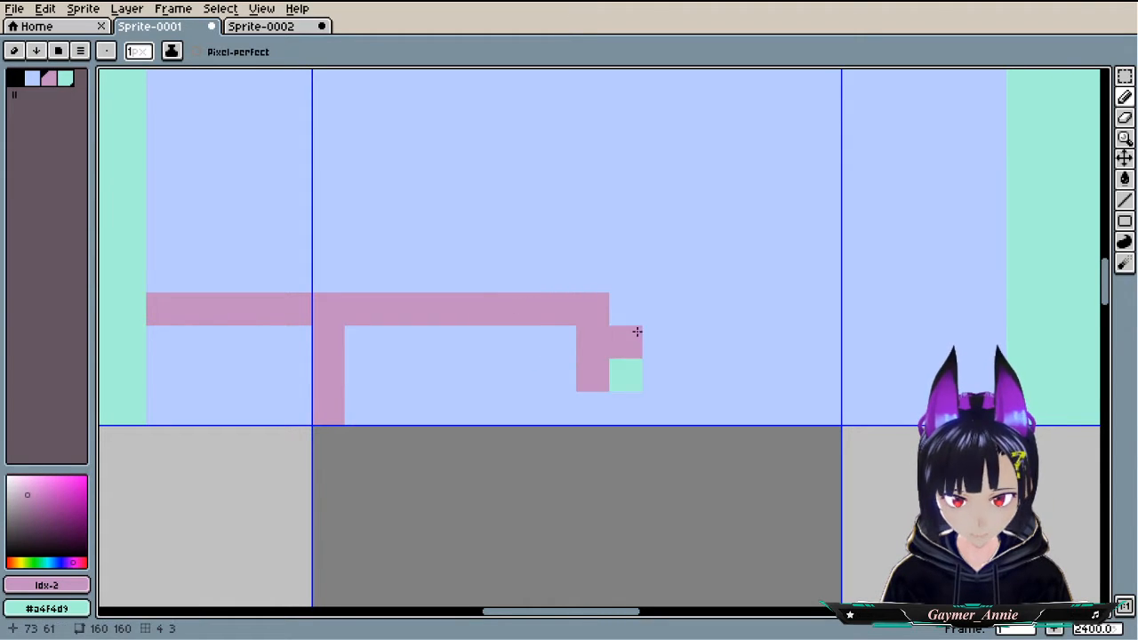
{"action": "right_click", "coordinate": [639, 331], "text": "alt"}
{"action": "right_click", "coordinate": [628, 377]}
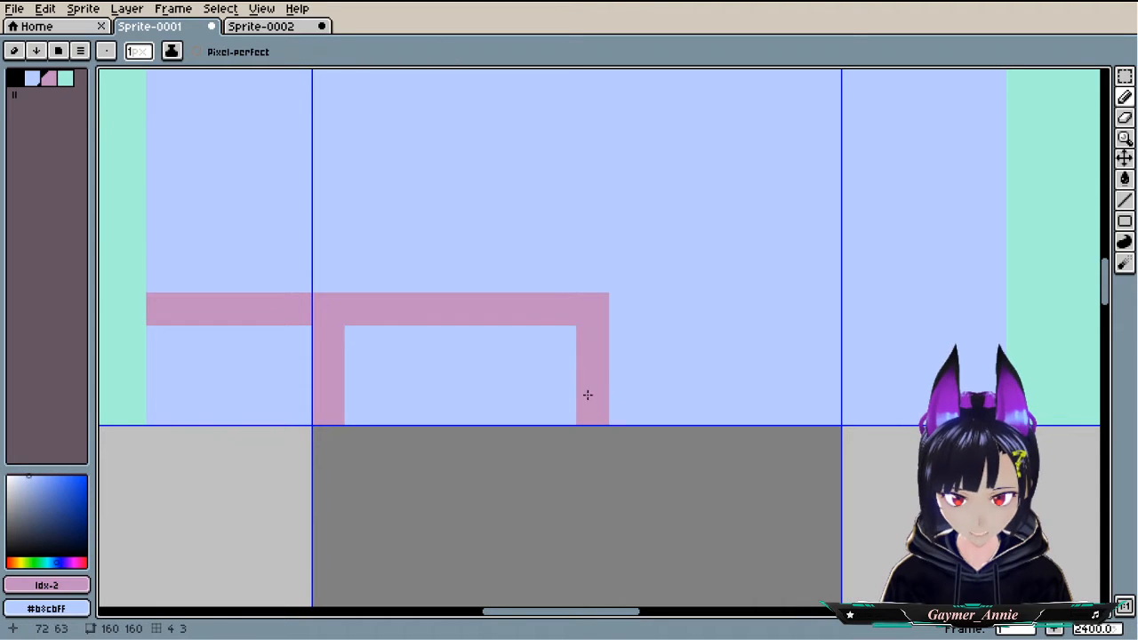
{"action": "left_click", "coordinate": [586, 394]}
- Continue the pink mortar line to the sixth tile's mint strip and add a vertical joint at that tile's left edge
{"action": "left_click_drag", "start_coordinate": [586, 387], "coordinate": [367, 397]}
{"action": "mouse_move", "coordinate": [408, 320]}
{"action": "left_mouse_down"}
{"action": "mouse_move", "coordinate": [614, 309]}
{"action": "mouse_move", "coordinate": [633, 317]}
{"action": "mouse_move", "coordinate": [637, 403]}
{"action": "left_mouse_up"}
{"action": "left_click_drag", "start_coordinate": [652, 327], "coordinate": [759, 315]}
- Draw a second pink mortar line four pixels above the first across the blue area, with two joints staggered between the lower ones
{"action": "scroll", "coordinate": [768, 386], "scroll_direction": "down", "scroll_amount": 4}
{"action": "scroll", "coordinate": [756, 402], "scroll_direction": "up", "scroll_amount": 3}
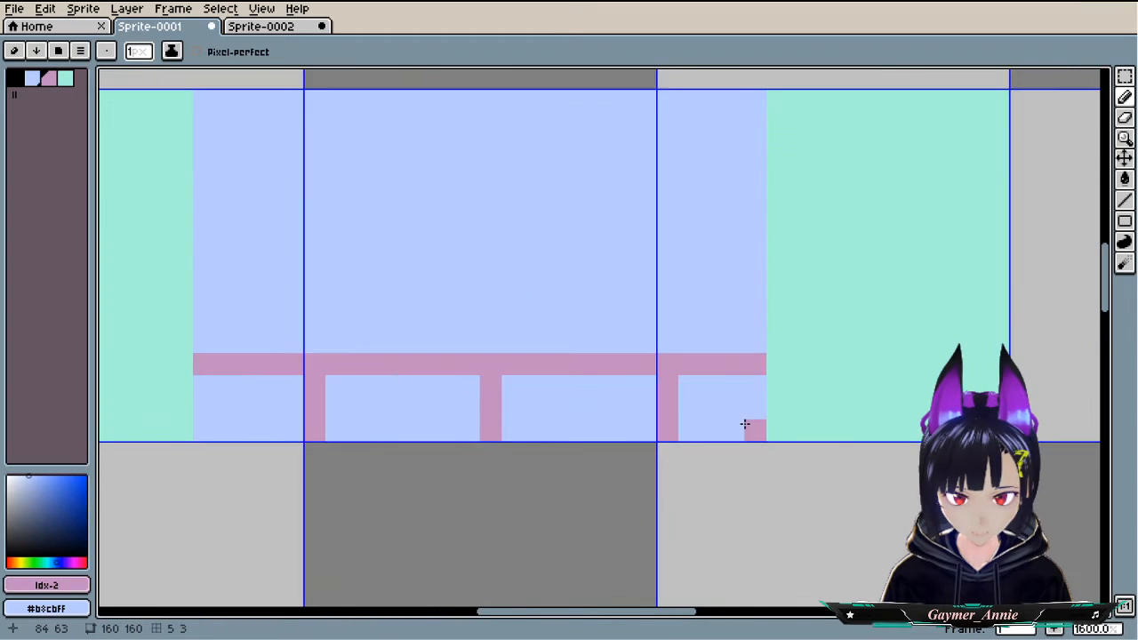
{"action": "left_click_drag", "start_coordinate": [745, 427], "coordinate": [817, 464]}
{"action": "left_click", "coordinate": [521, 384]}
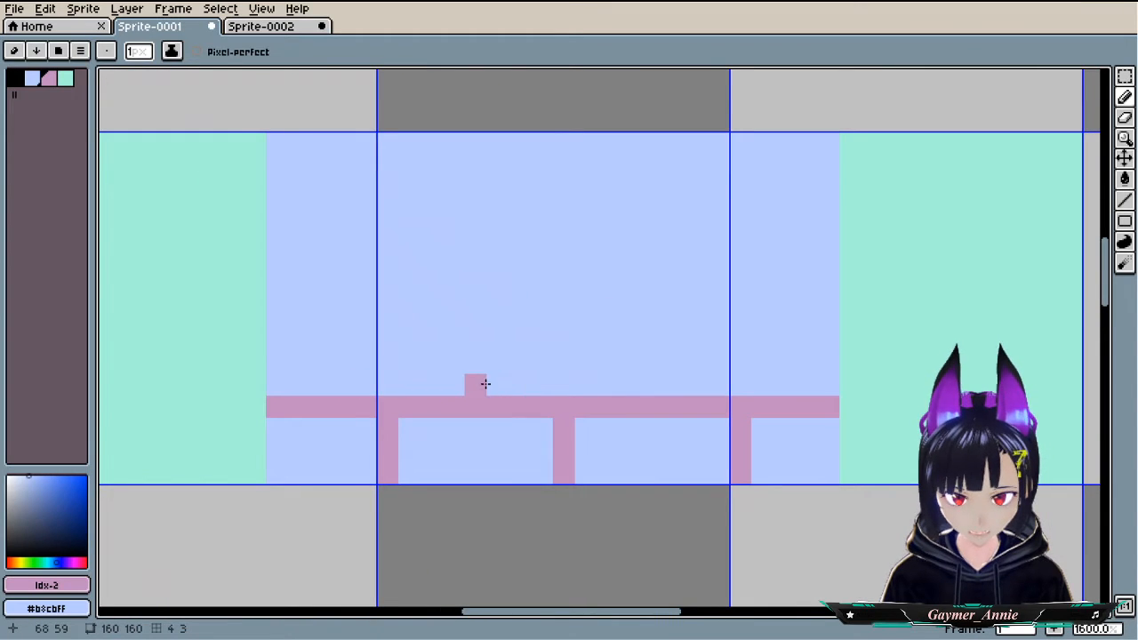
{"action": "mouse_move", "coordinate": [480, 384]}
{"action": "left_mouse_down"}
{"action": "mouse_move", "coordinate": [485, 339]}
{"action": "mouse_move", "coordinate": [495, 336]}
{"action": "mouse_move", "coordinate": [470, 313]}
{"action": "mouse_move", "coordinate": [821, 314]}
{"action": "left_mouse_up"}
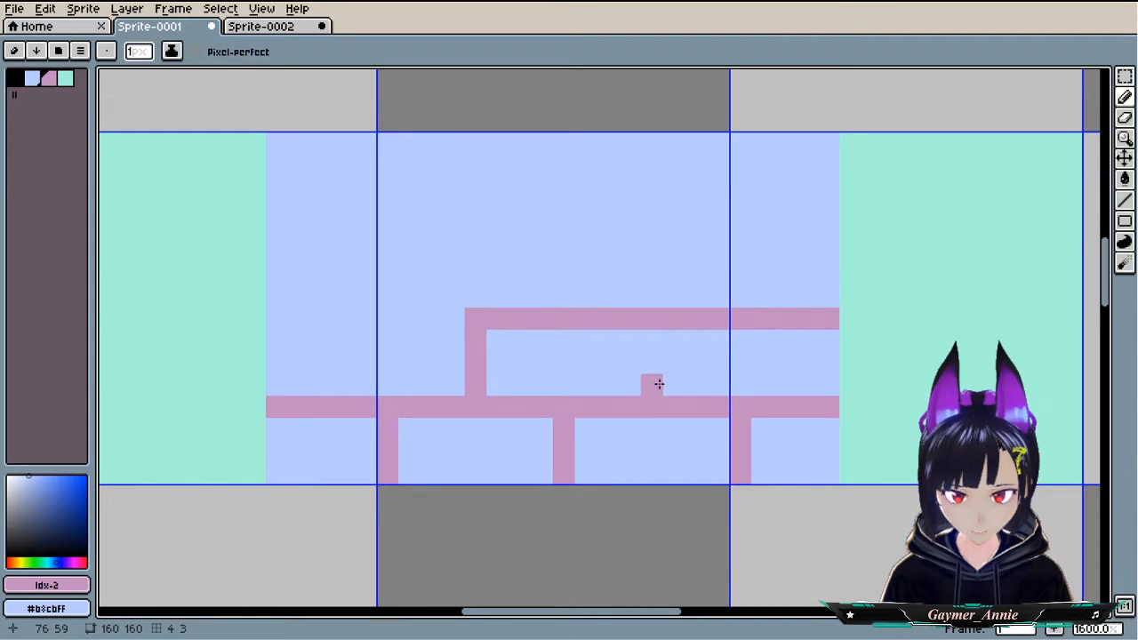
{"action": "mouse_move", "coordinate": [650, 382]}
{"action": "left_mouse_down"}
{"action": "mouse_move", "coordinate": [653, 336]}
{"action": "mouse_move", "coordinate": [451, 316]}
{"action": "mouse_move", "coordinate": [279, 316]}
{"action": "left_mouse_up"}
- Add vertical joints to the upper brick course, one in the fourth tile's blue part and one beside the sixth tile's mint strip
{"action": "left_click", "coordinate": [366, 340]}
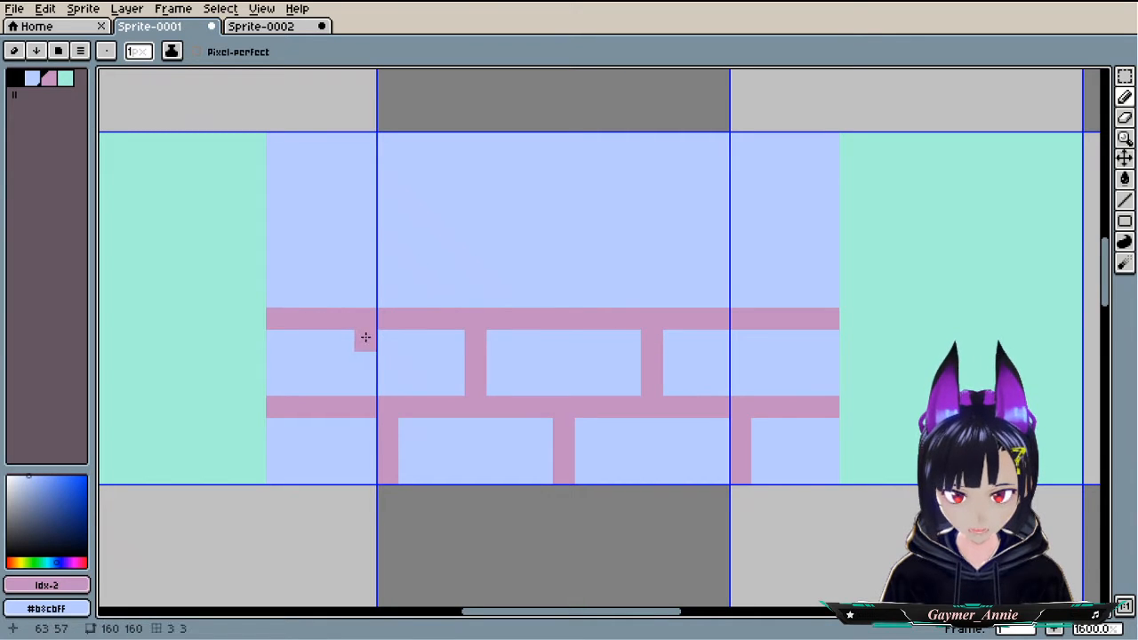
{"action": "left_click_drag", "start_coordinate": [365, 337], "coordinate": [370, 382]}
{"action": "key", "text": "ctrl+z"}
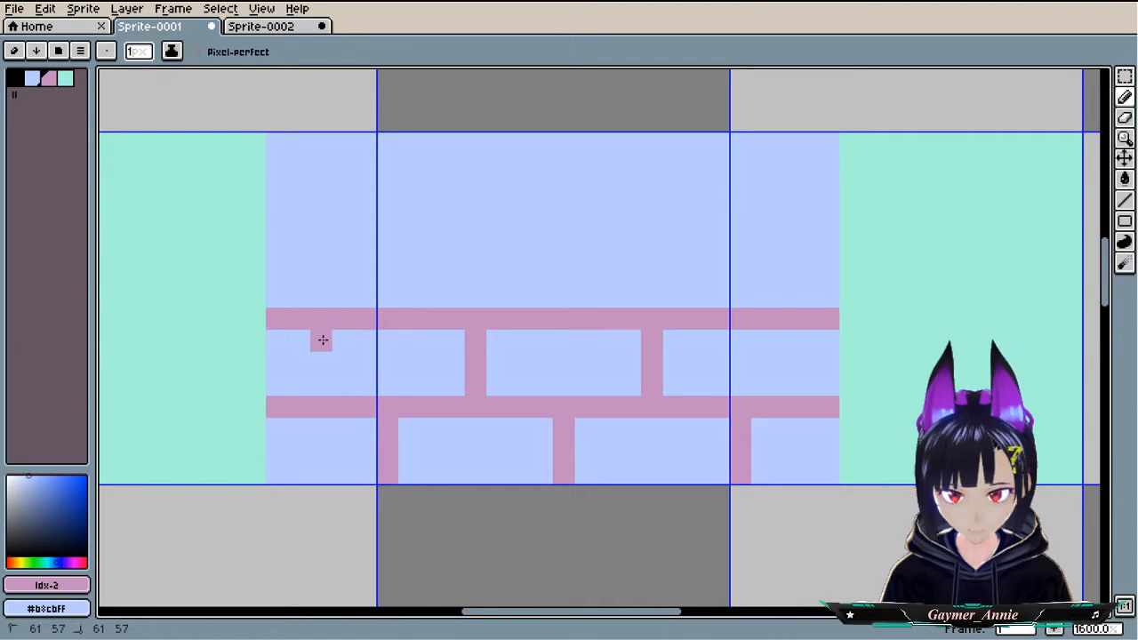
{"action": "left_click_drag", "start_coordinate": [323, 341], "coordinate": [322, 385]}
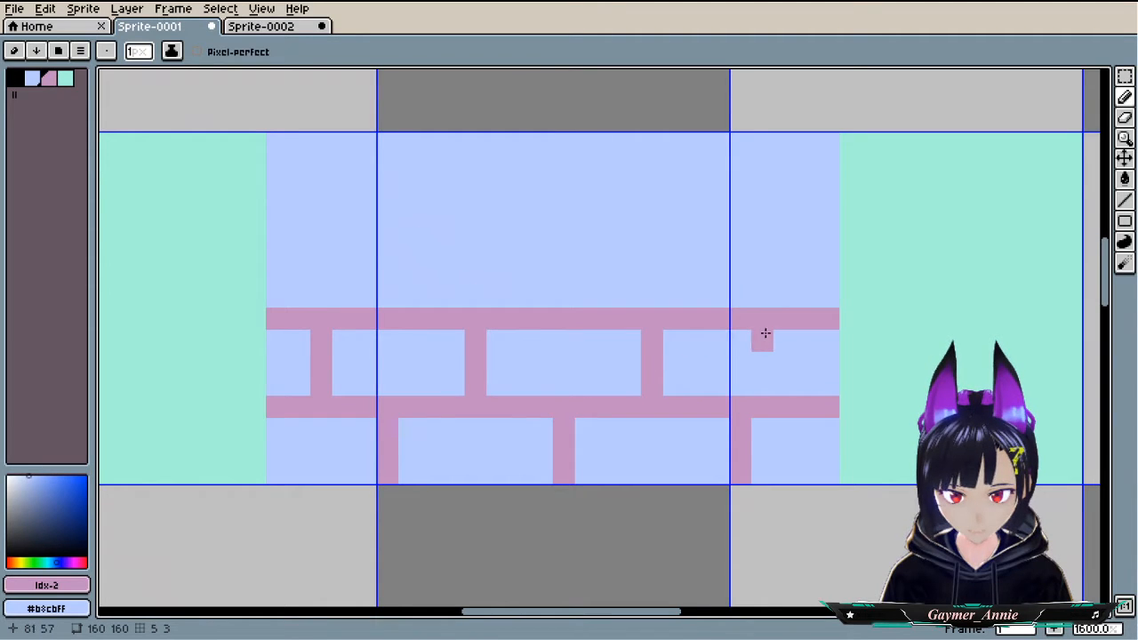
{"action": "left_click_drag", "start_coordinate": [829, 341], "coordinate": [830, 419]}
- Select the 26 x 8 px brick pattern and place a copy directly above it to fill the blue area's upper half
{"action": "scroll", "coordinate": [824, 438], "scroll_direction": "down", "scroll_amount": 3}
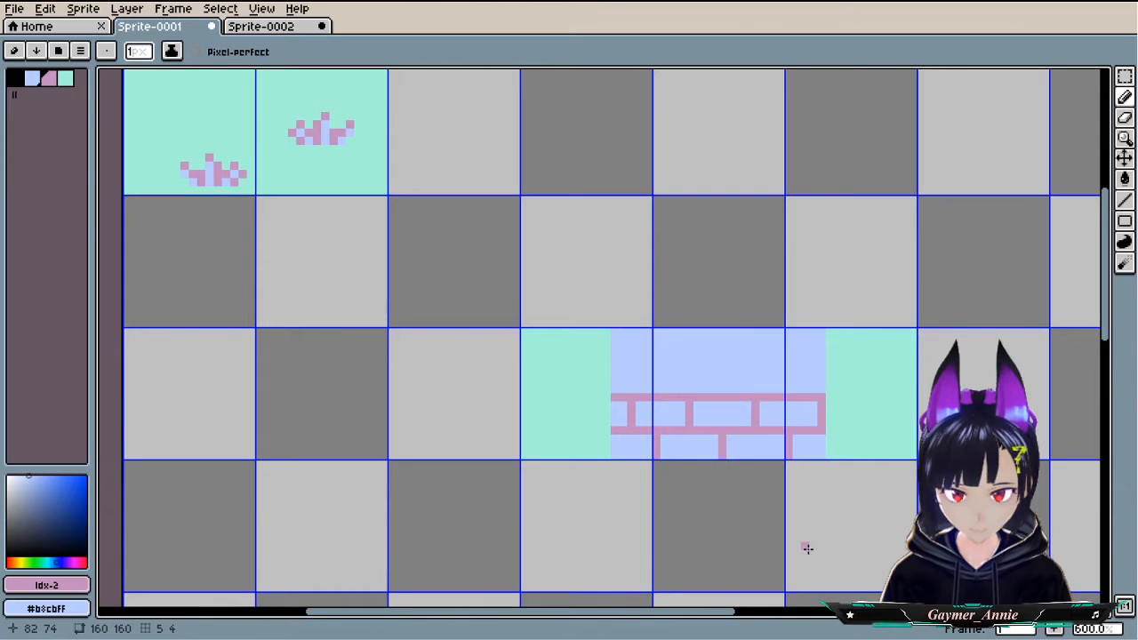
{"action": "left_click_drag", "start_coordinate": [820, 530], "coordinate": [879, 605]}
{"action": "scroll", "coordinate": [778, 523], "scroll_direction": "up", "scroll_amount": 2}
{"action": "scroll", "coordinate": [879, 605], "scroll_direction": "down", "scroll_amount": 2}
{"action": "left_click_drag", "start_coordinate": [668, 516], "coordinate": [506, 397]}
{"action": "scroll", "coordinate": [625, 472], "scroll_direction": "up", "scroll_amount": 1}
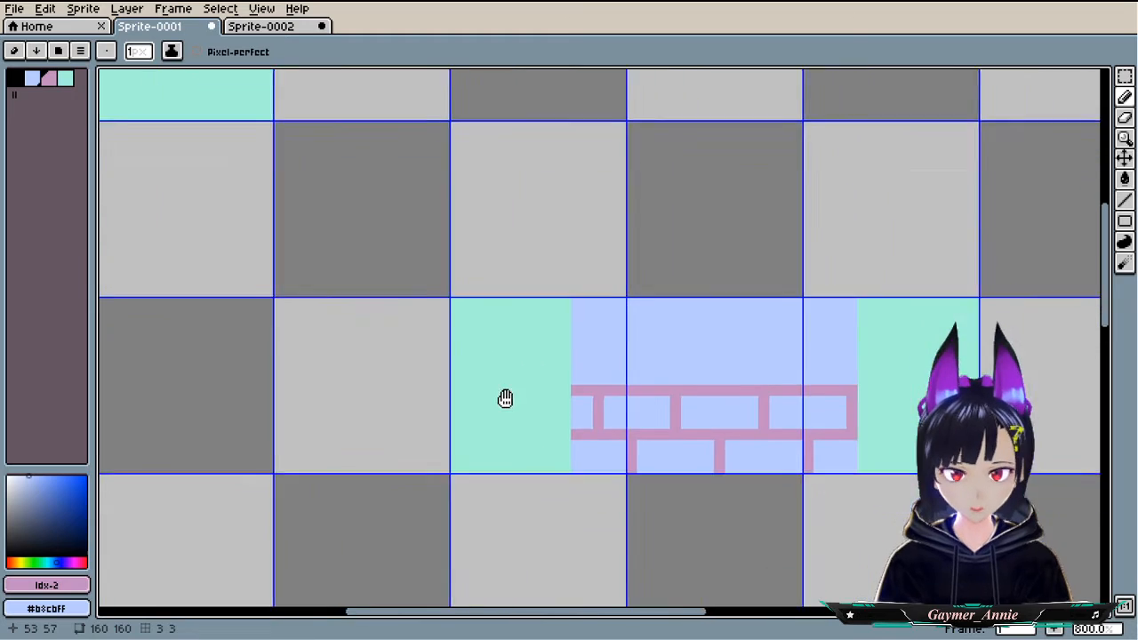
{"action": "scroll", "coordinate": [525, 382], "scroll_direction": "up", "scroll_amount": 1}
{"action": "scroll", "coordinate": [525, 382], "scroll_direction": "up", "scroll_amount": 1}
{"action": "left_click", "coordinate": [1124, 76]}
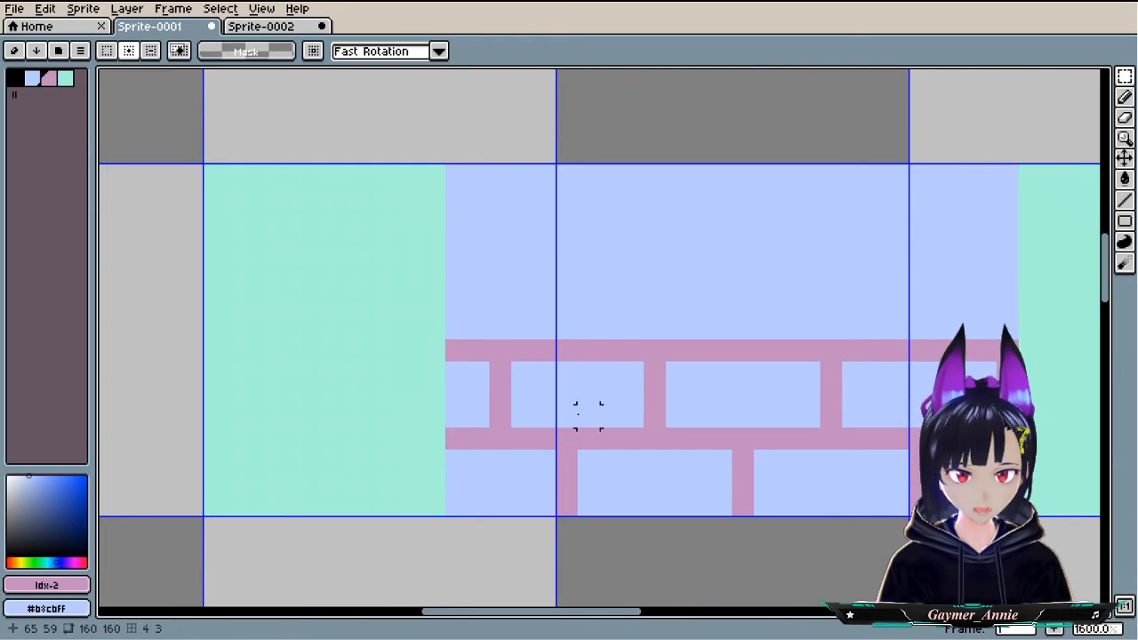
{"action": "left_click_drag", "start_coordinate": [444, 339], "coordinate": [1021, 517]}
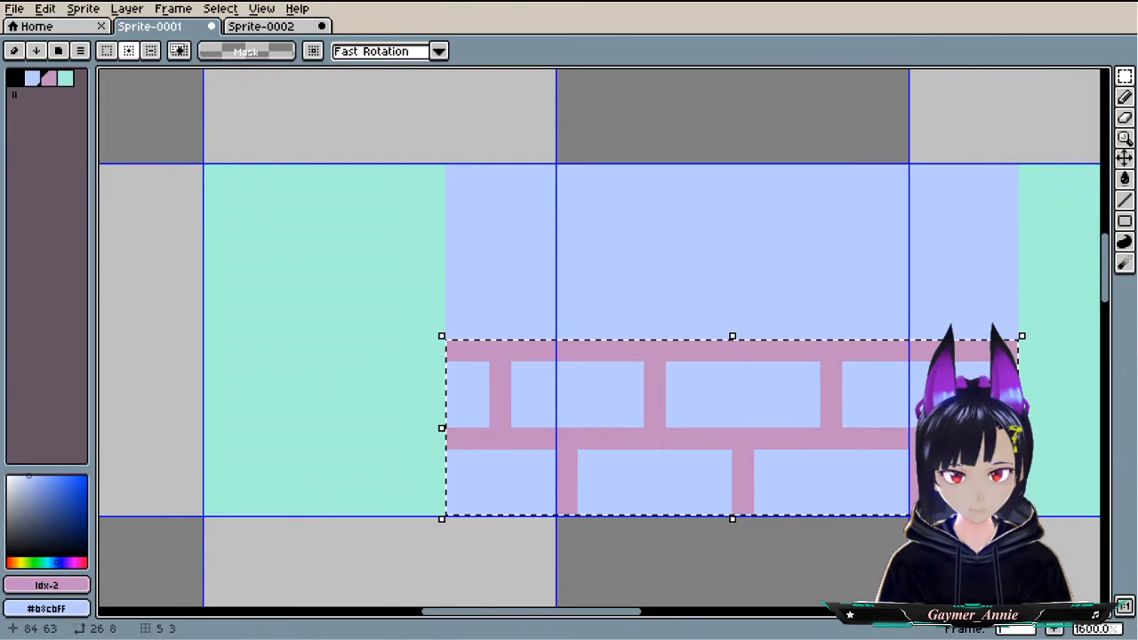
{"action": "left_click_drag", "start_coordinate": [925, 490], "coordinate": [925, 323]}
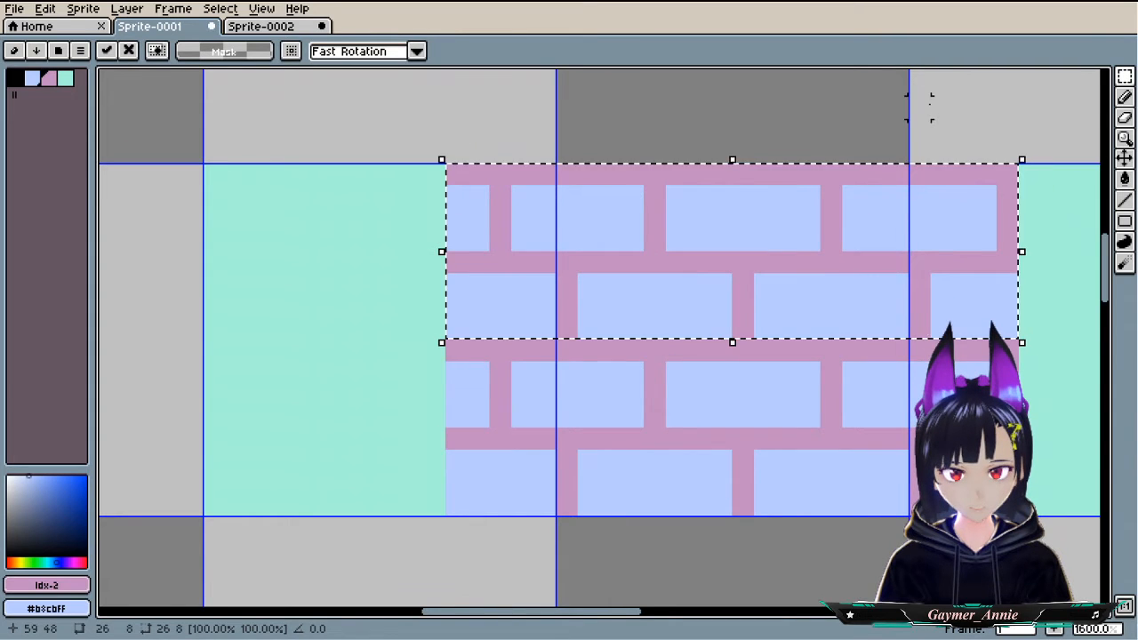
{"action": "left_click", "coordinate": [942, 130]}
{"action": "scroll", "coordinate": [965, 170], "scroll_direction": "down", "scroll_amount": 3}
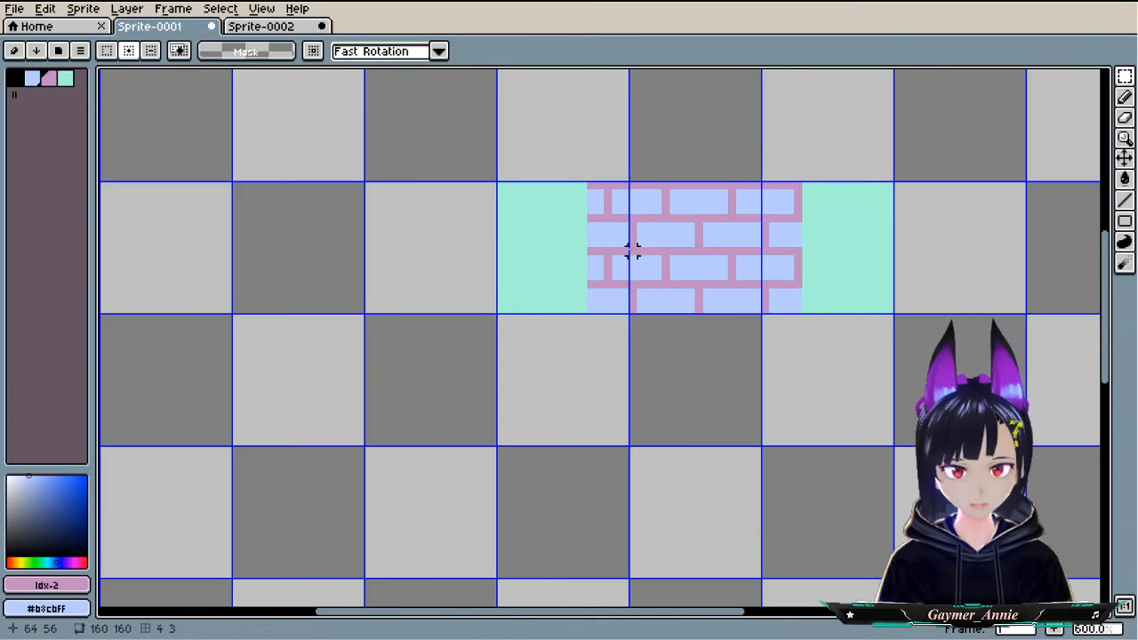
{"action": "scroll", "coordinate": [622, 300], "scroll_direction": "up", "scroll_amount": 4}
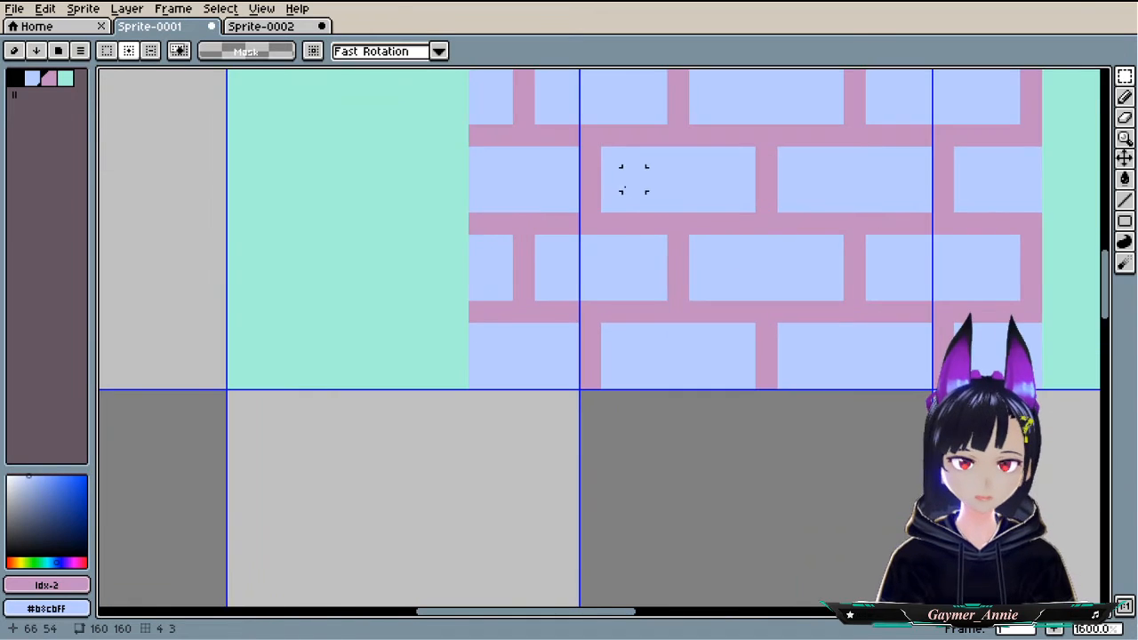
{"action": "scroll", "coordinate": [630, 178], "scroll_direction": "down", "scroll_amount": 3}
{"action": "left_click_drag", "start_coordinate": [612, 149], "coordinate": [780, 312]}
{"action": "key", "text": "ctrl+d"}
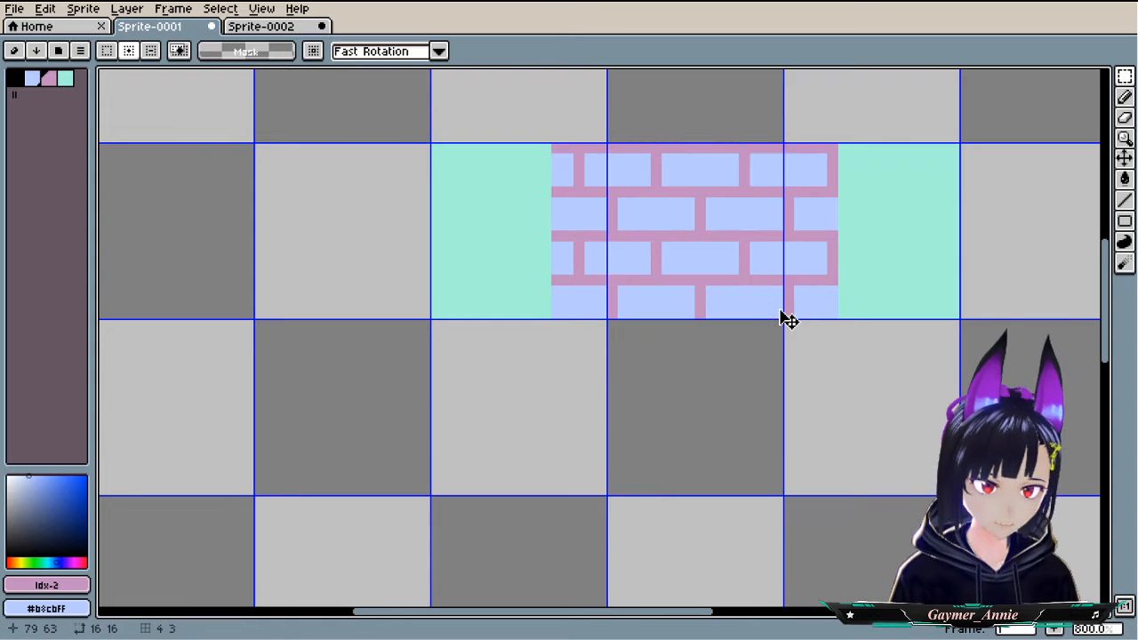
{"action": "left_click_drag", "start_coordinate": [771, 376], "coordinate": [723, 449]}
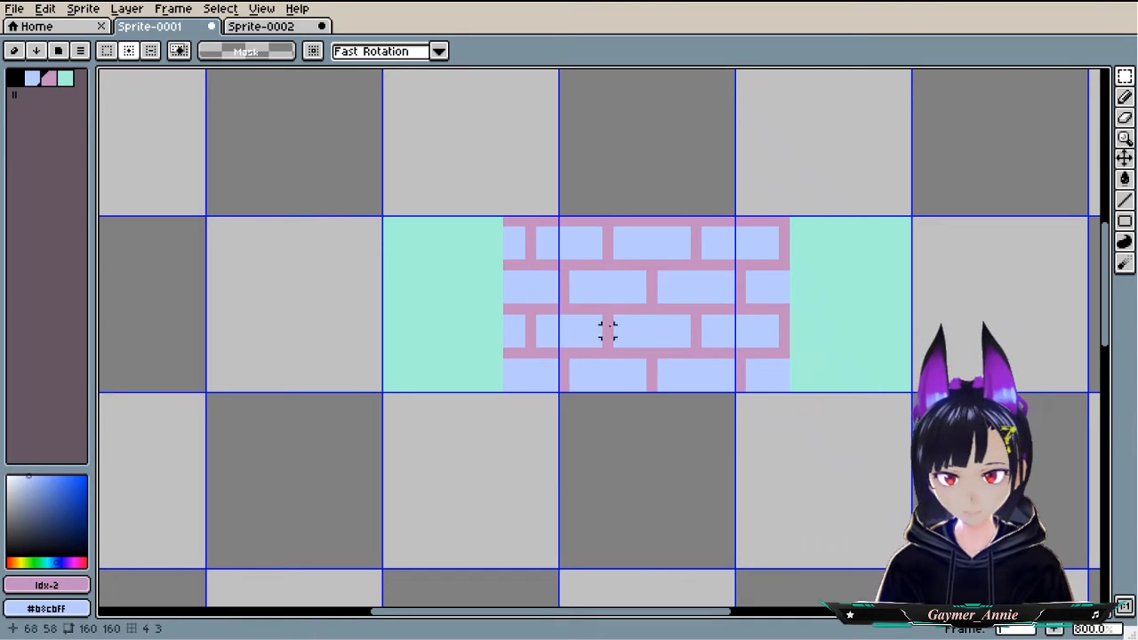
{"action": "left_click_drag", "start_coordinate": [254, 262], "coordinate": [792, 593]}
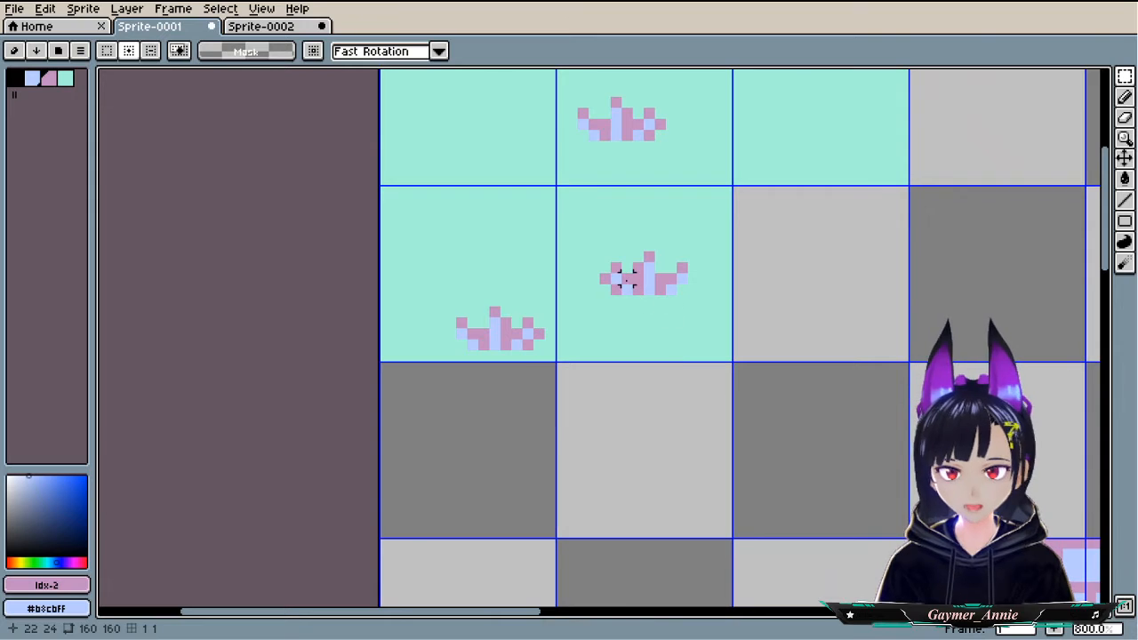
{"action": "left_click_drag", "start_coordinate": [601, 252], "coordinate": [893, 555]}
{"action": "key", "text": "v"}
{"action": "key", "text": "ctrl+z"}
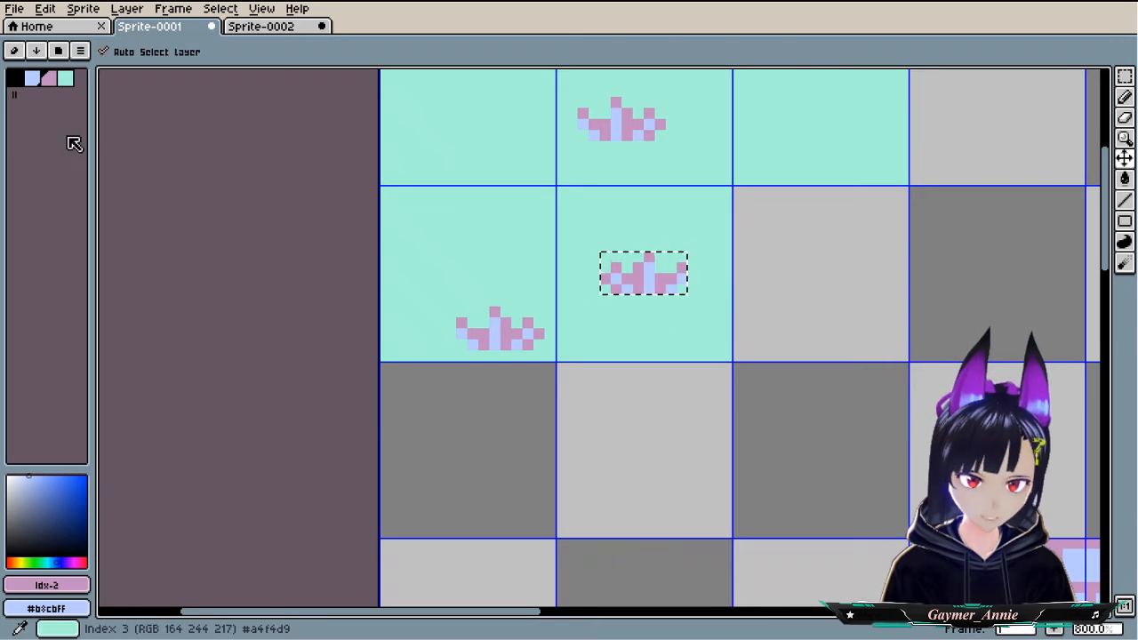
{"action": "key", "text": "ctrl+d"}
- Copy the second row's mirrored tuft onto the upper part of the fourth tile's mint strip and the lower part of the sixth tile's
{"action": "key", "text": "m"}
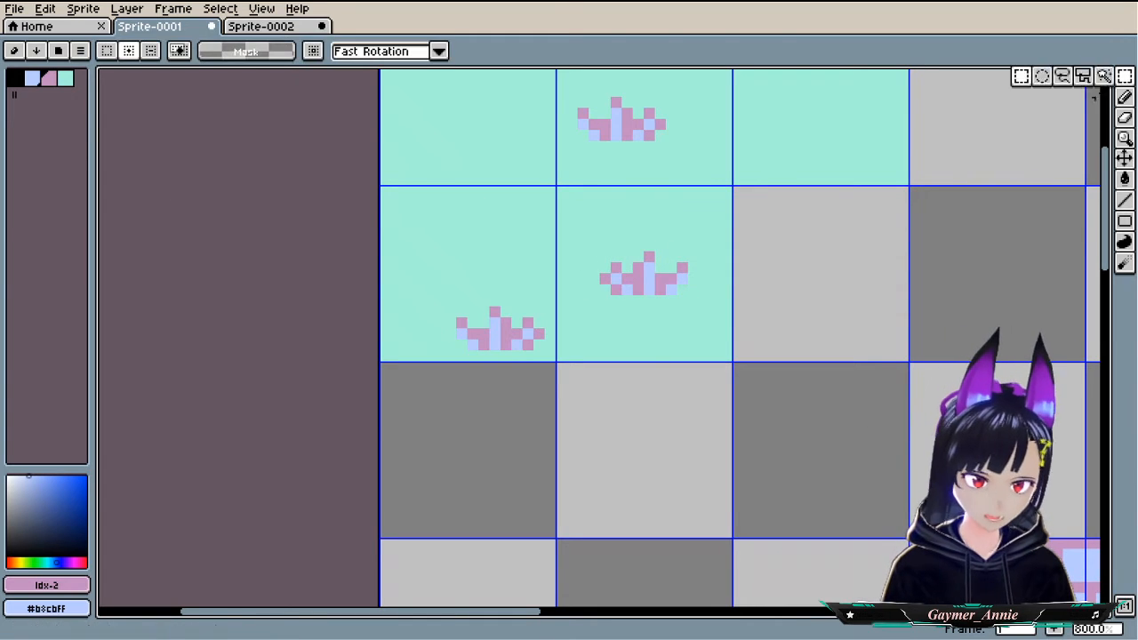
{"action": "left_click_drag", "start_coordinate": [604, 258], "coordinate": [536, 329]}
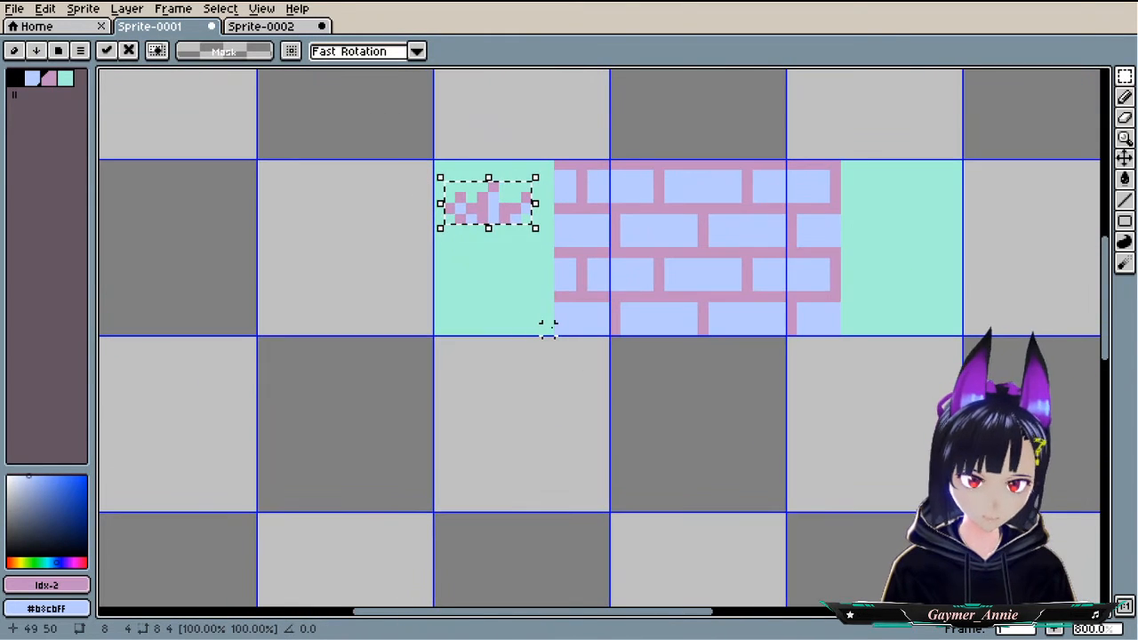
{"action": "left_click_drag", "start_coordinate": [486, 213], "coordinate": [905, 311]}
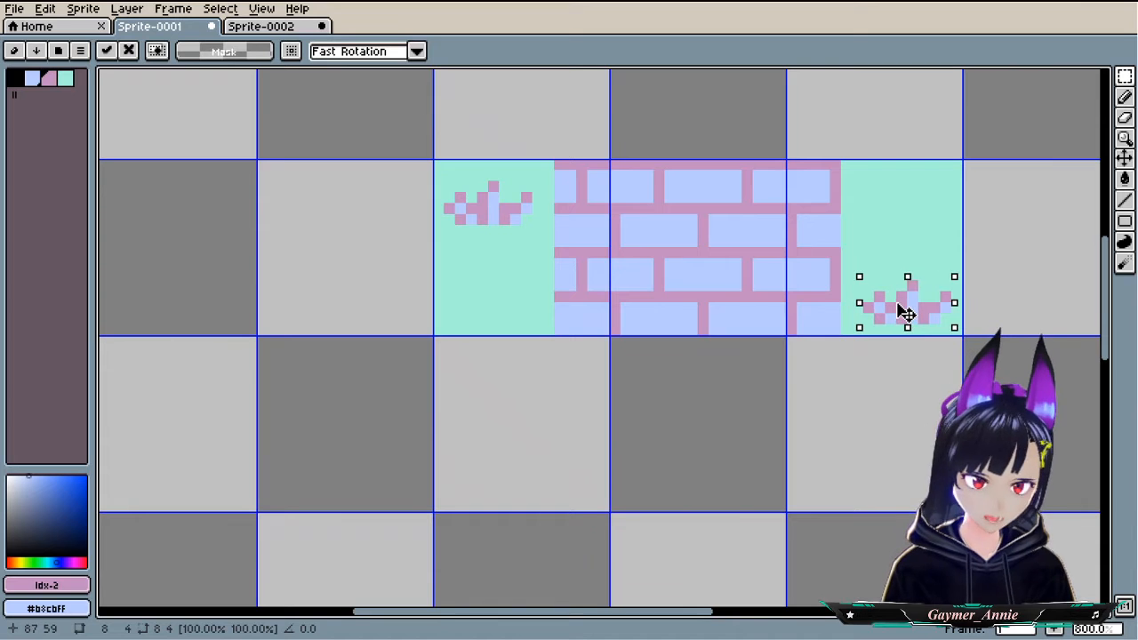
{"action": "left_click", "coordinate": [923, 483]}
{"action": "scroll", "coordinate": [907, 469], "scroll_direction": "down", "scroll_amount": 3}
{"action": "left_click_drag", "start_coordinate": [904, 469], "coordinate": [787, 505]}
{"action": "scroll", "coordinate": [845, 518], "scroll_direction": "down", "scroll_amount": 1}
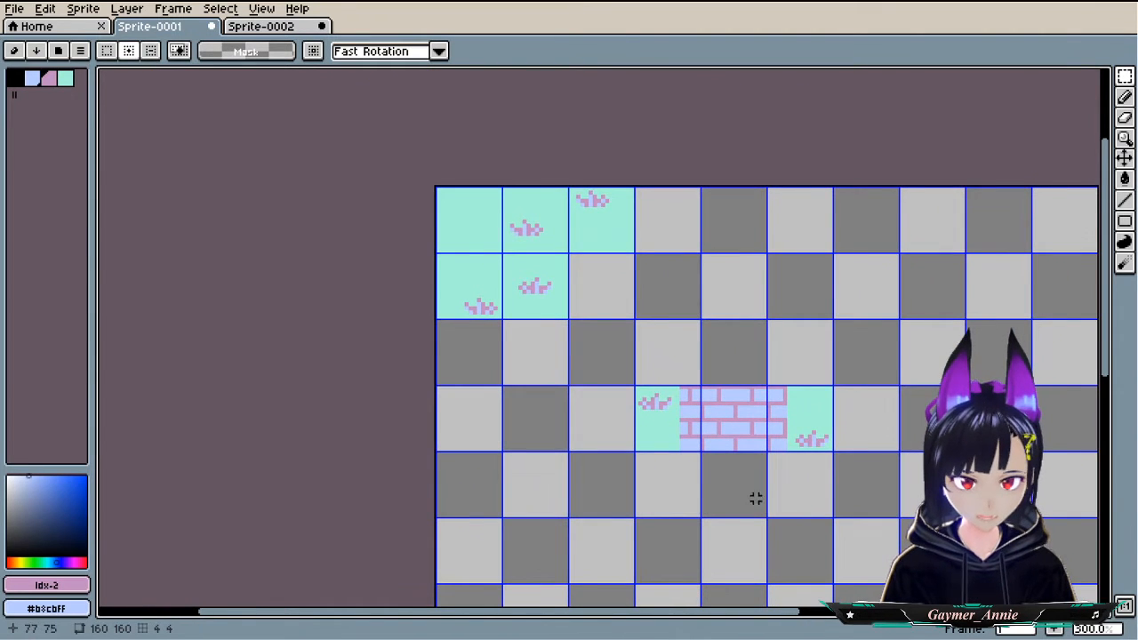
{"action": "scroll", "coordinate": [701, 481], "scroll_direction": "up", "scroll_amount": 2}
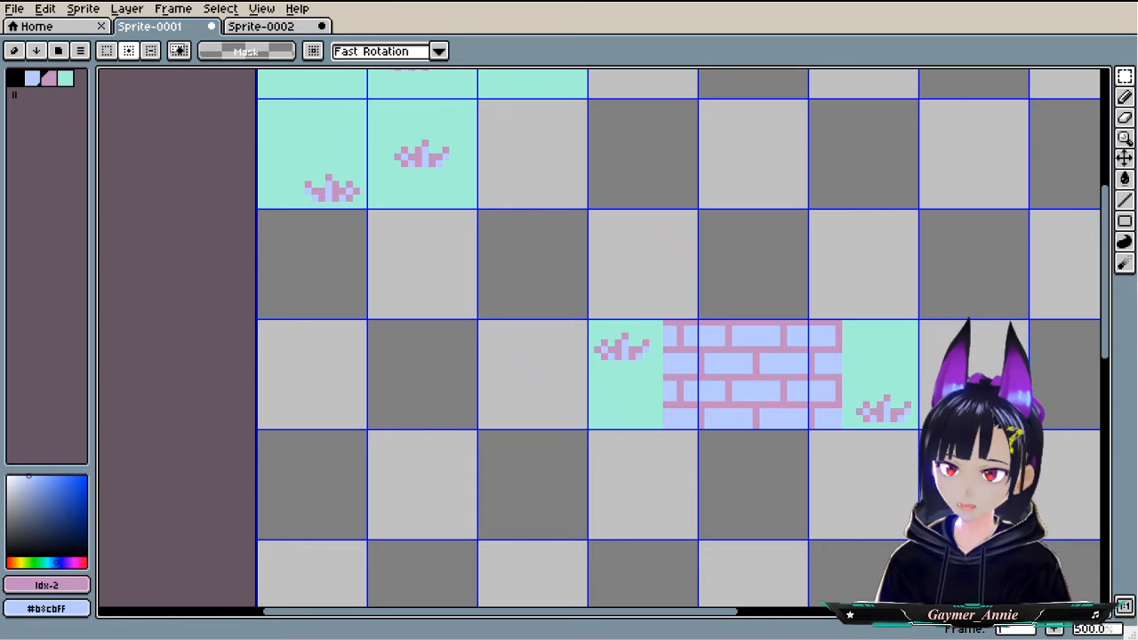
- Examine the brick pattern and its grassy side strips, up close and in the context of the whole tileset
{"action": "scroll", "coordinate": [718, 452], "scroll_direction": "up", "scroll_amount": 2}
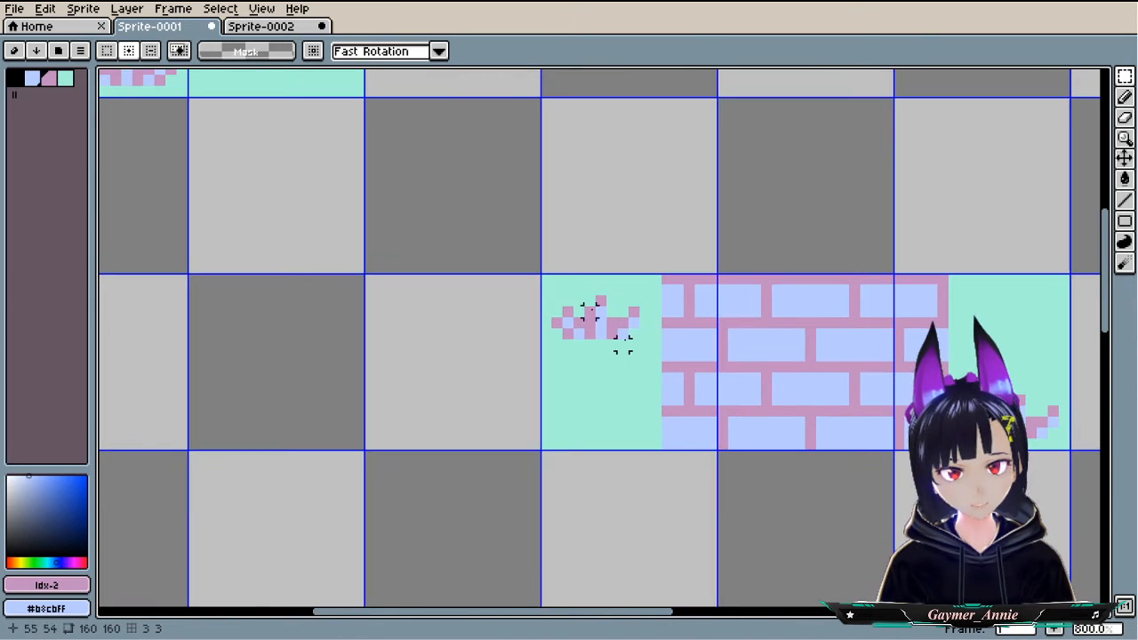
{"action": "left_click_drag", "start_coordinate": [546, 279], "coordinate": [670, 447]}
{"action": "left_click", "coordinate": [645, 521]}
{"action": "scroll", "coordinate": [644, 521], "scroll_direction": "down", "scroll_amount": 4}
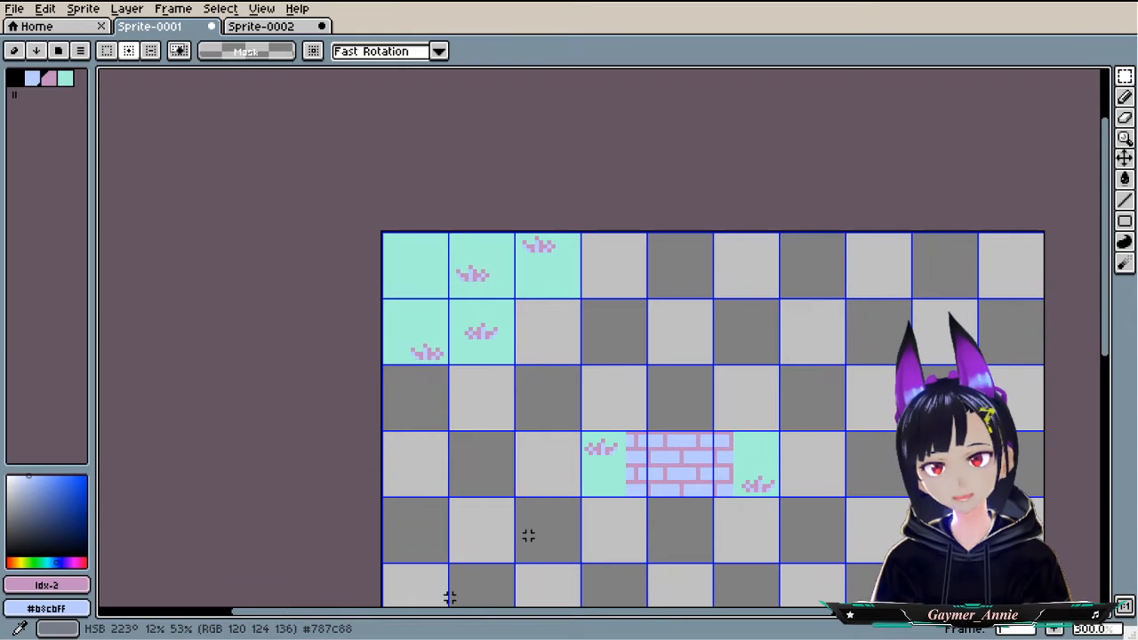
{"action": "scroll", "coordinate": [686, 432], "scroll_direction": "up", "scroll_amount": 7}
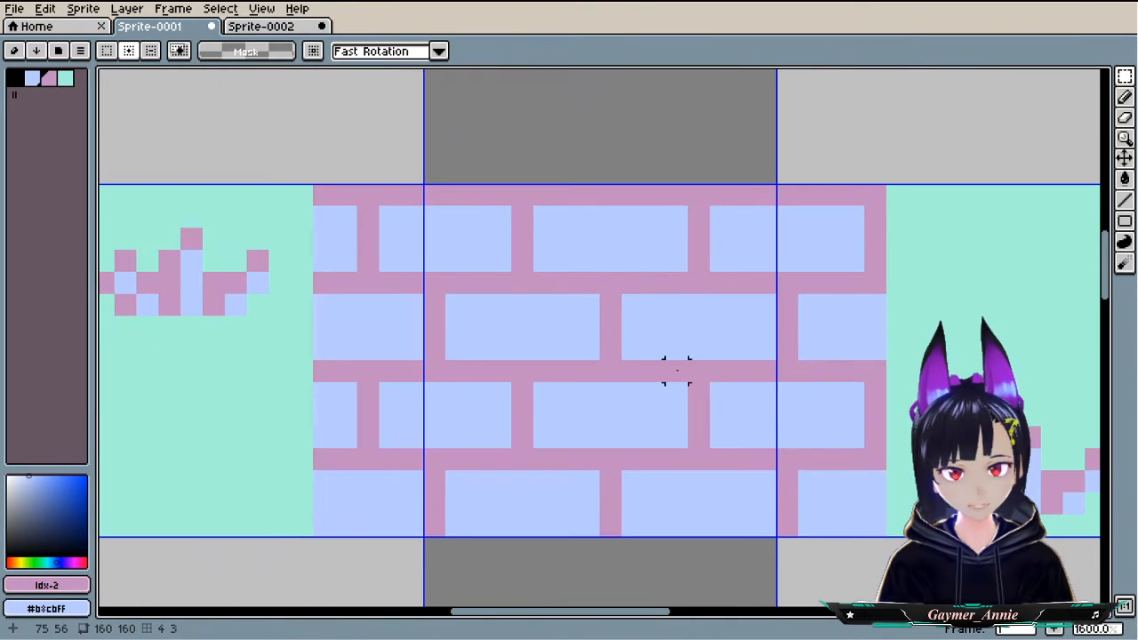
{"action": "scroll", "coordinate": [676, 370], "scroll_direction": "up", "scroll_amount": 1}
{"action": "left_click_drag", "start_coordinate": [676, 370], "coordinate": [711, 379]}
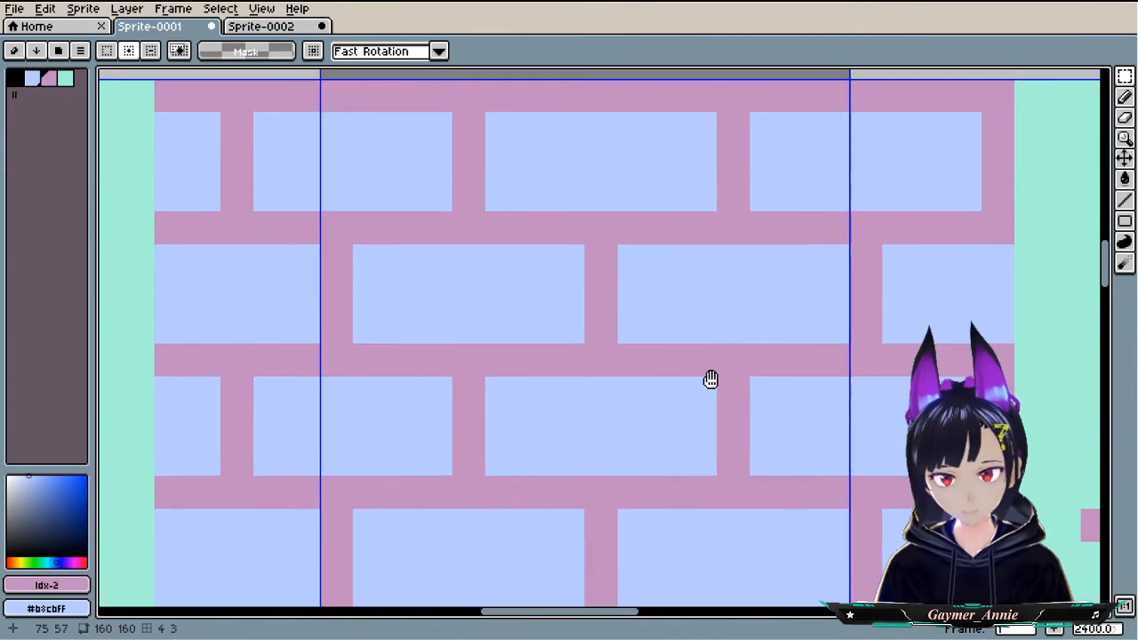
{"action": "scroll", "coordinate": [711, 380], "scroll_direction": "down", "scroll_amount": 2}
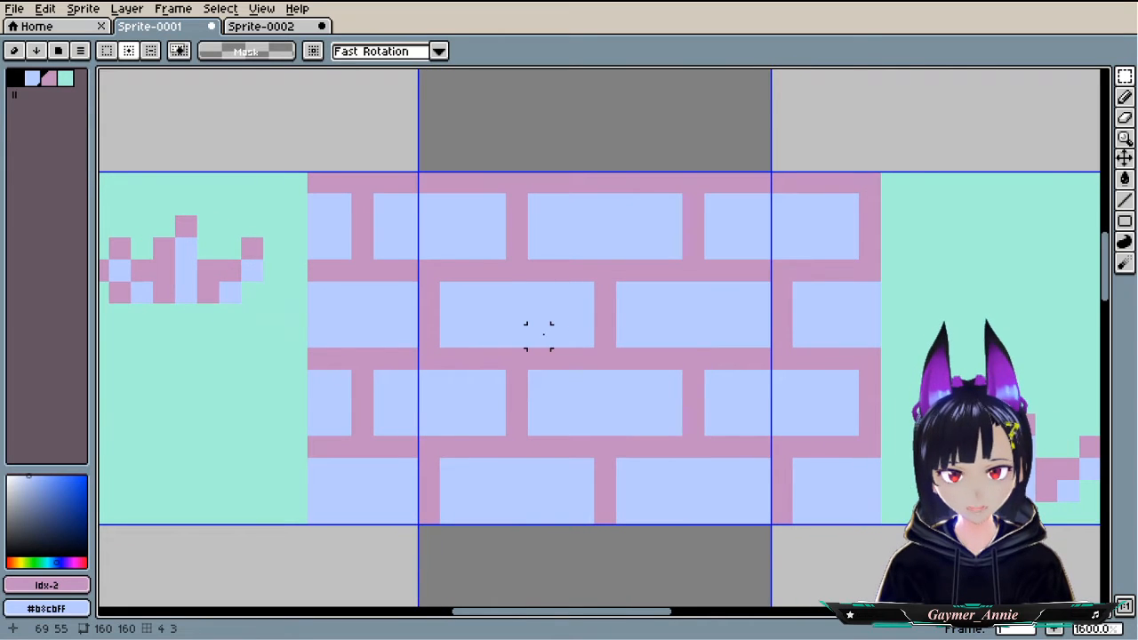
{"action": "scroll", "coordinate": [473, 284], "scroll_direction": "down", "scroll_amount": 5}
{"action": "left_click_drag", "start_coordinate": [487, 288], "coordinate": [697, 478]}
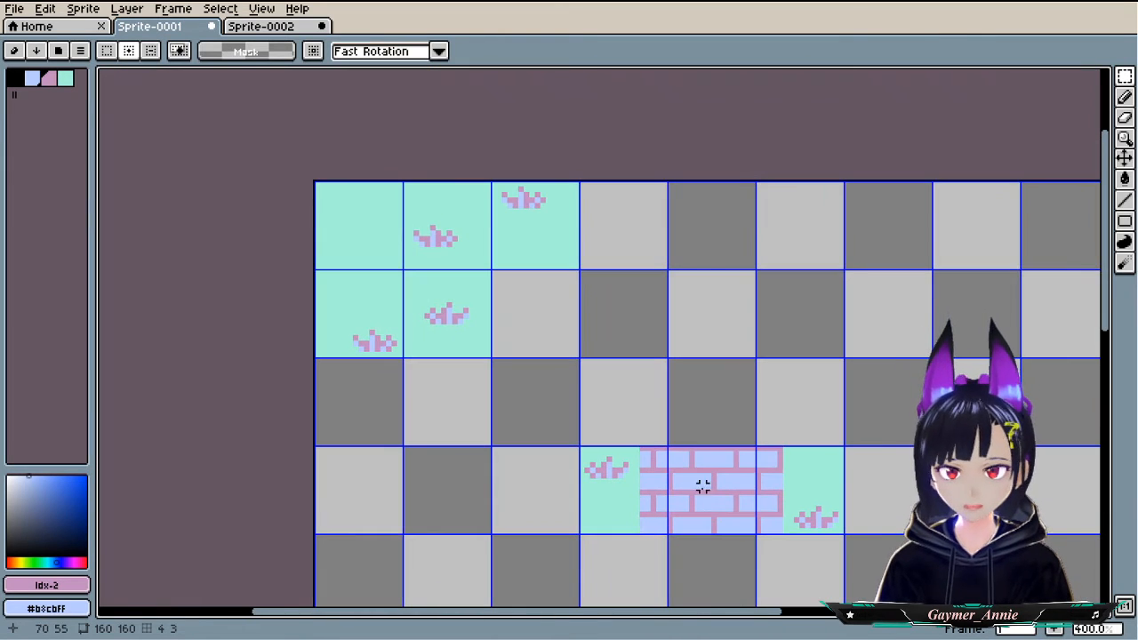
{"action": "left_click_drag", "start_coordinate": [655, 501], "coordinate": [592, 400]}
{"action": "scroll", "coordinate": [564, 424], "scroll_direction": "up", "scroll_amount": 4}
{"action": "scroll", "coordinate": [593, 400], "scroll_direction": "up", "scroll_amount": 1}
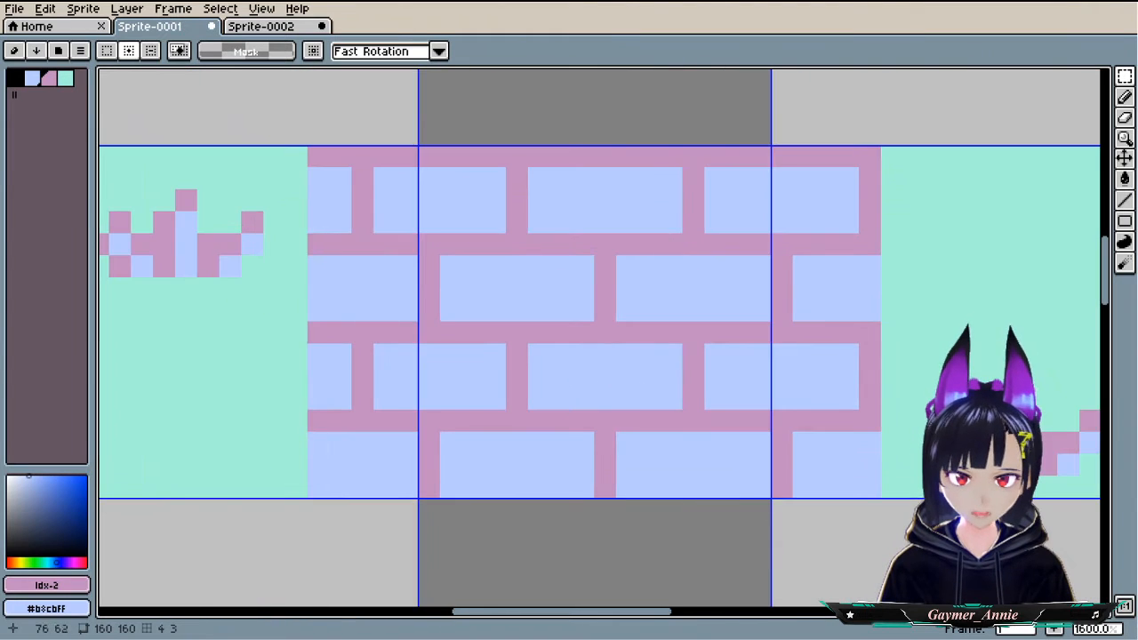
- Add a new layer above Layer 1, and hide and show Layer 1 to check the new layer
{"action": "left_click", "coordinate": [128, 8]}
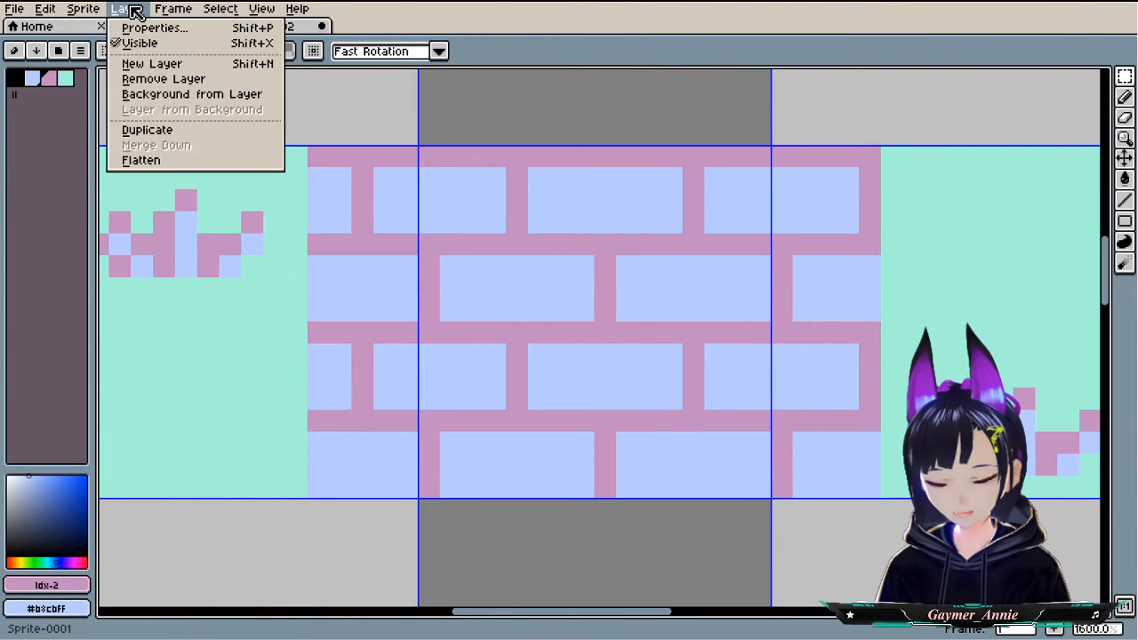
{"action": "left_click", "coordinate": [164, 63]}
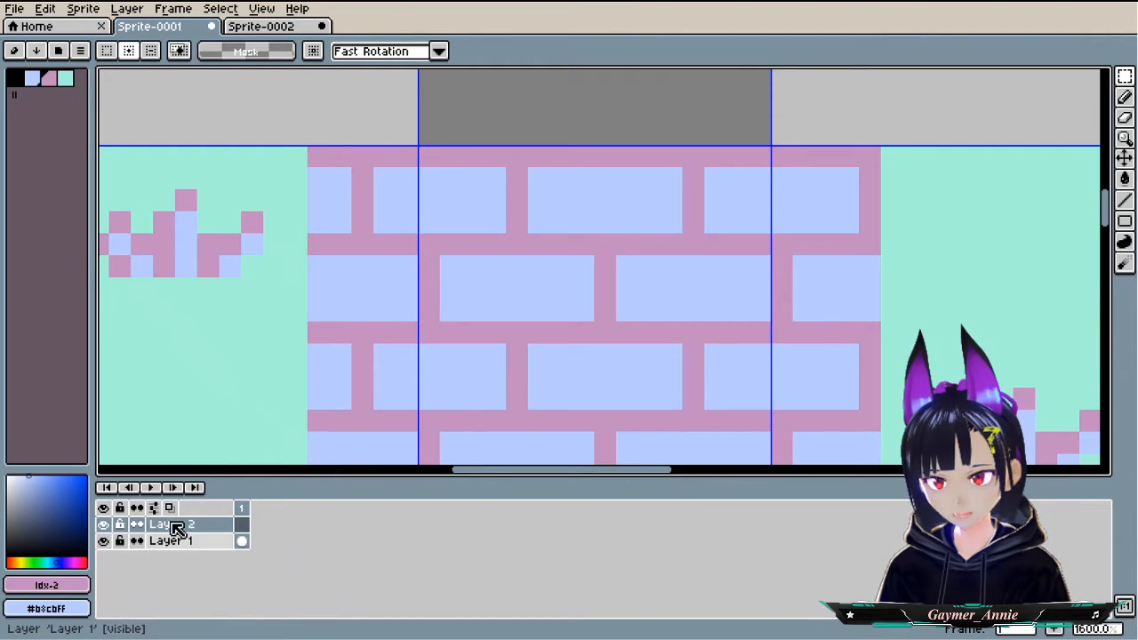
{"action": "left_click", "coordinate": [104, 541]}
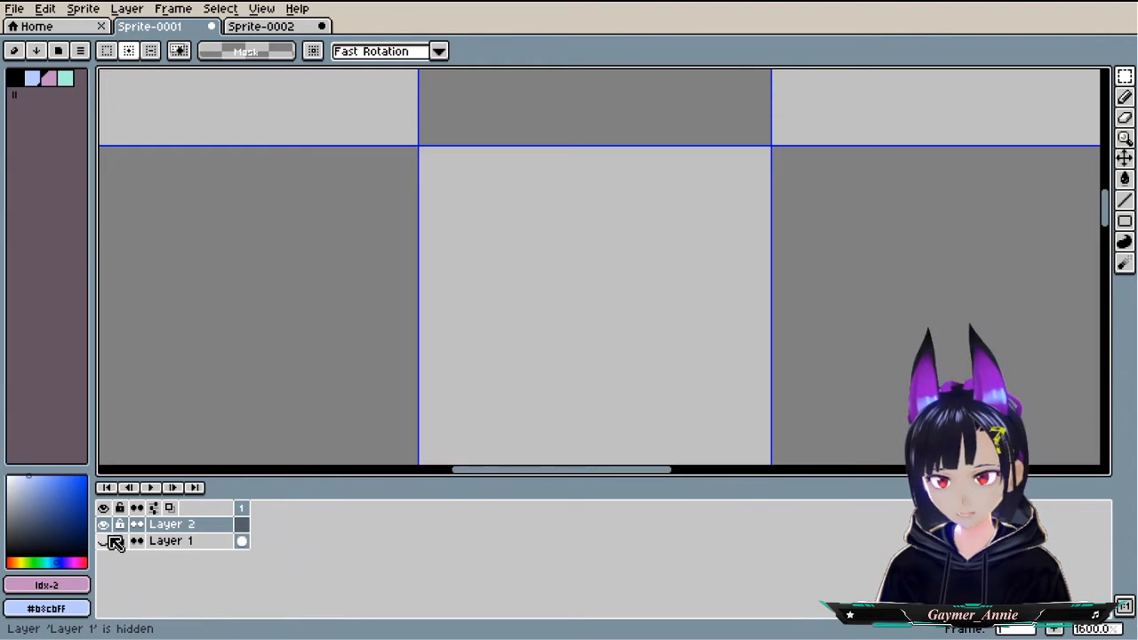
{"action": "scroll", "coordinate": [148, 386], "scroll_direction": "down", "scroll_amount": 4}
{"action": "scroll", "coordinate": [468, 355], "scroll_direction": "down", "scroll_amount": 3}
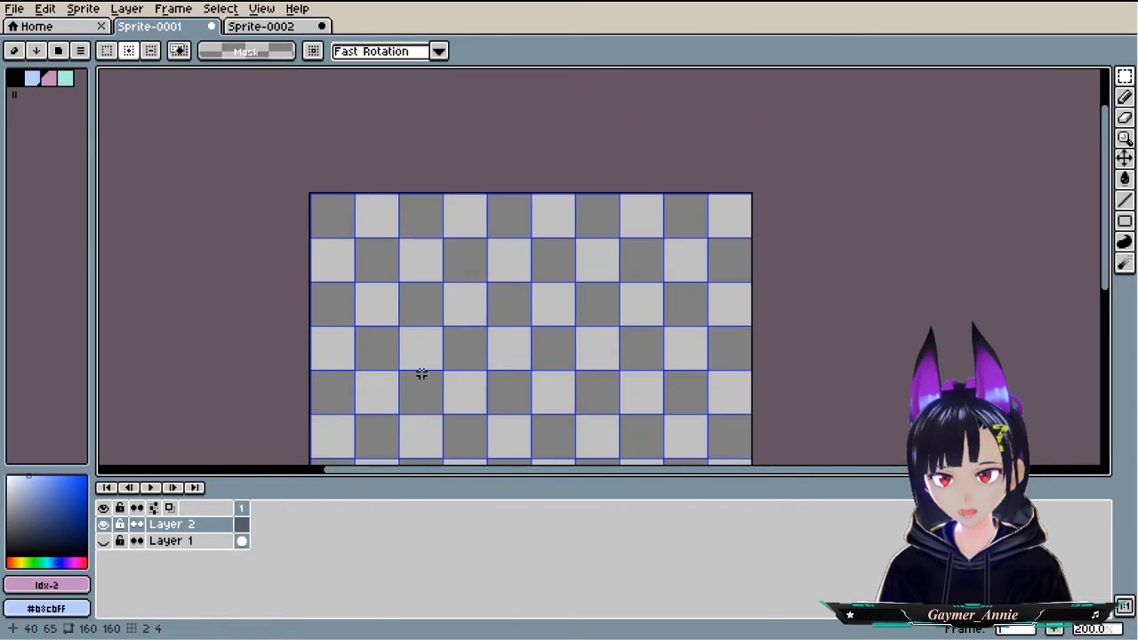
{"action": "left_click", "coordinate": [104, 542]}
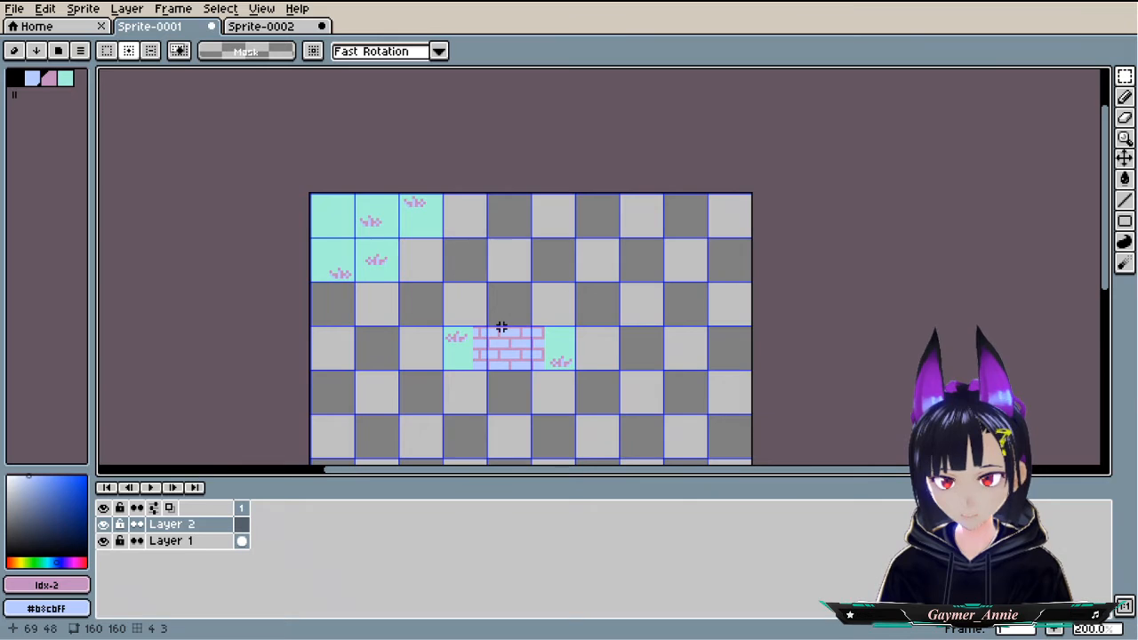
- Set Layer 2's opacity to 120 in its layer properties
{"action": "scroll", "coordinate": [502, 328], "scroll_direction": "up", "scroll_amount": 5}
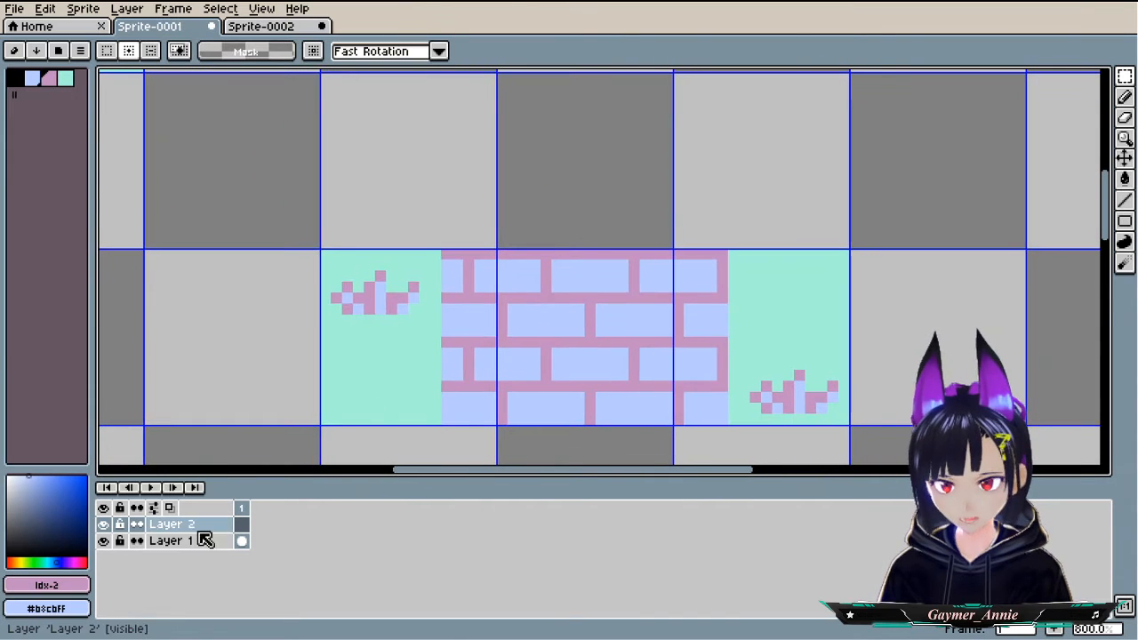
{"action": "double_click", "coordinate": [186, 527]}
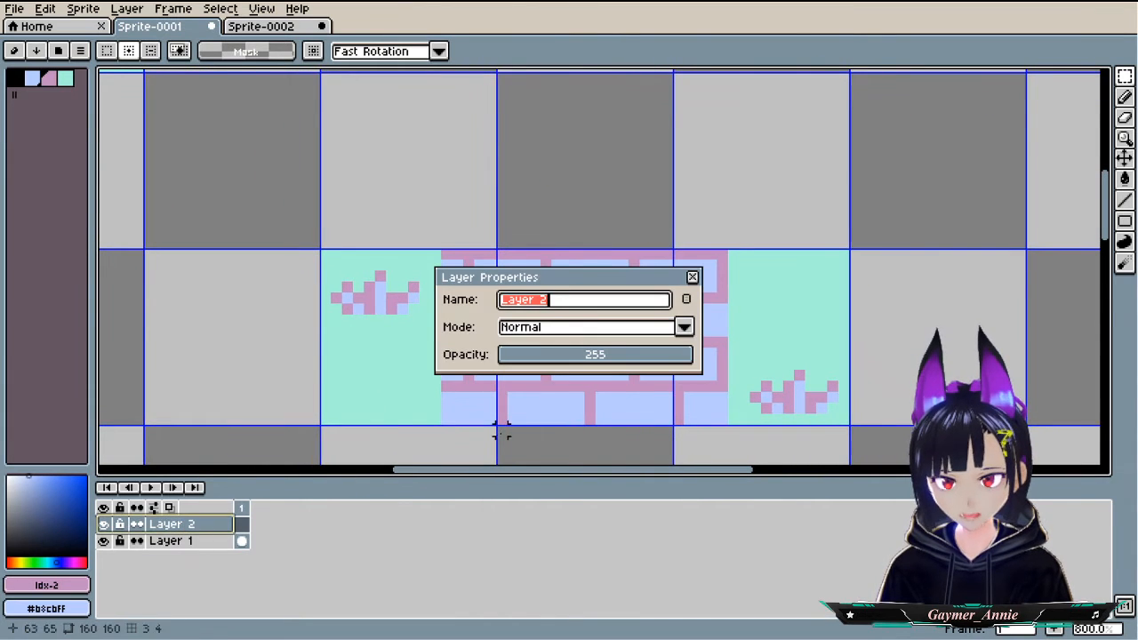
{"action": "left_click", "coordinate": [597, 357]}
{"action": "left_click_drag", "start_coordinate": [605, 368], "coordinate": [602, 368]}
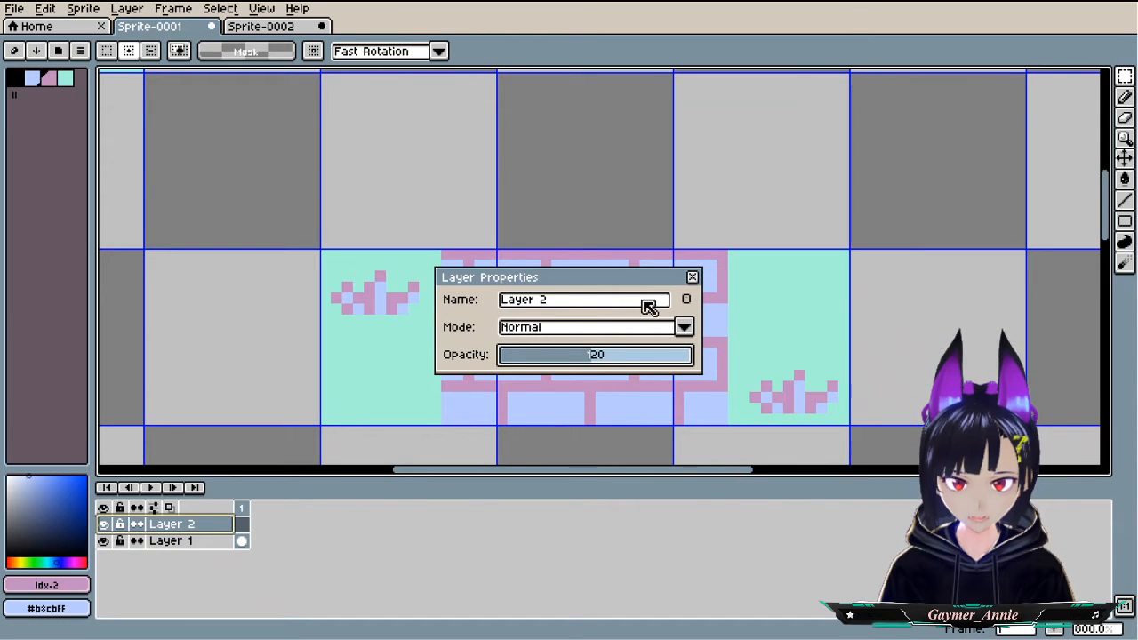
{"action": "left_click", "coordinate": [692, 278]}
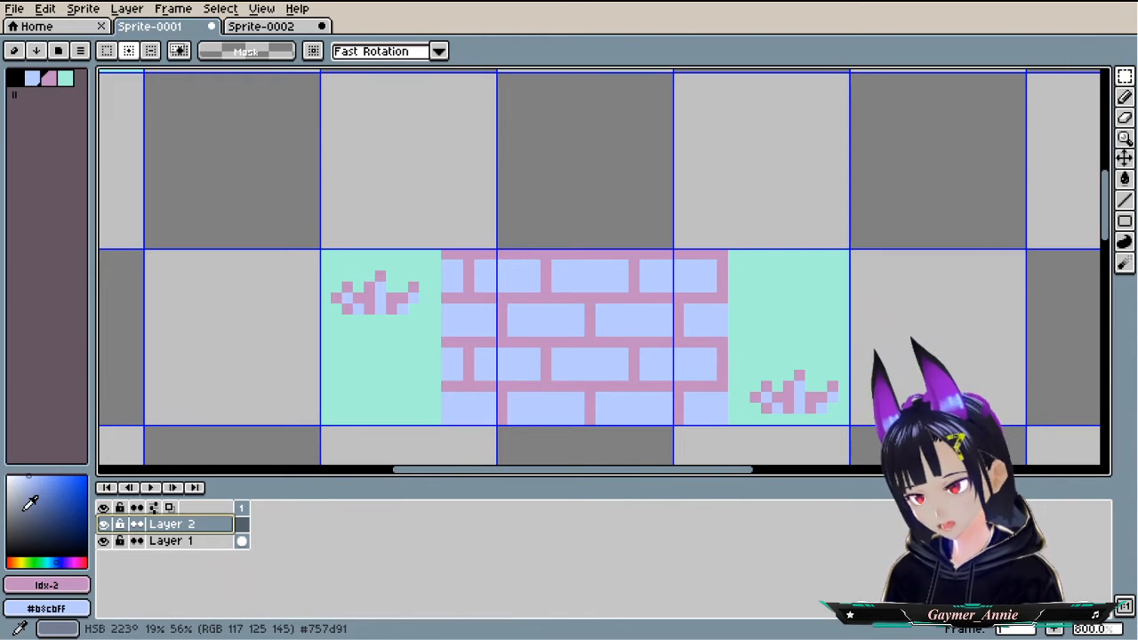
- Choose a neutral grey and pencil a four-pixel stepped shadow in the lower-right corner of the third course's middle brick on Layer 2
{"action": "left_click_drag", "start_coordinate": [30, 502], "coordinate": [3, 503]}
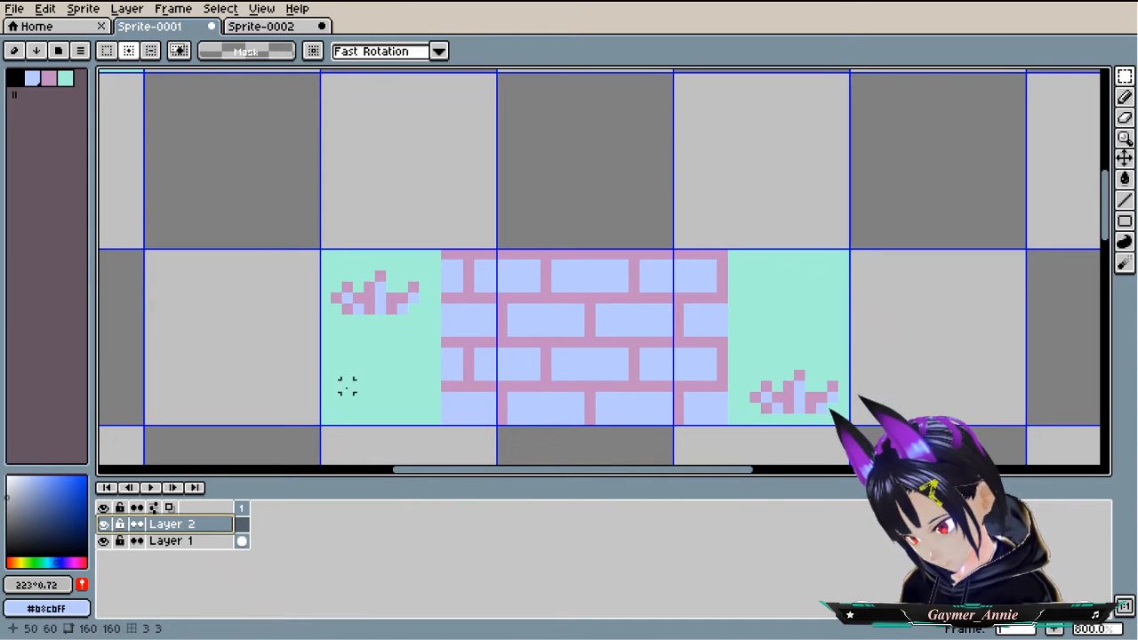
{"action": "key", "text": "b"}
{"action": "scroll", "coordinate": [544, 361], "scroll_direction": "up", "scroll_amount": 3}
{"action": "scroll", "coordinate": [397, 249], "scroll_direction": "up", "scroll_amount": 2}
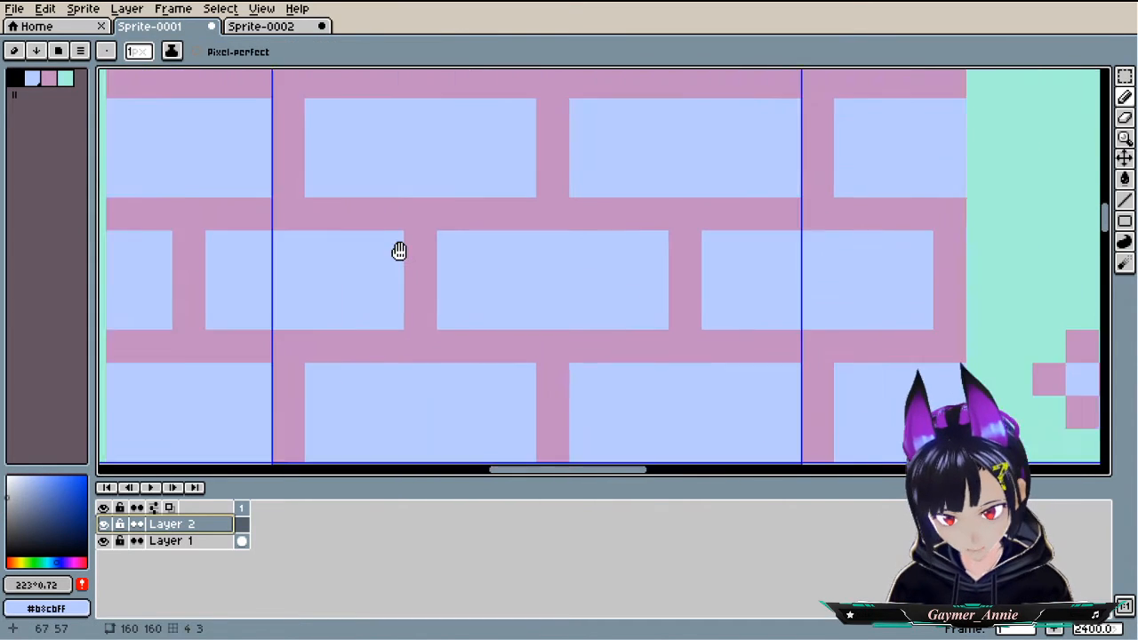
{"action": "left_click_drag", "start_coordinate": [369, 256], "coordinate": [451, 268]}
{"action": "key", "text": "ctrl+z"}
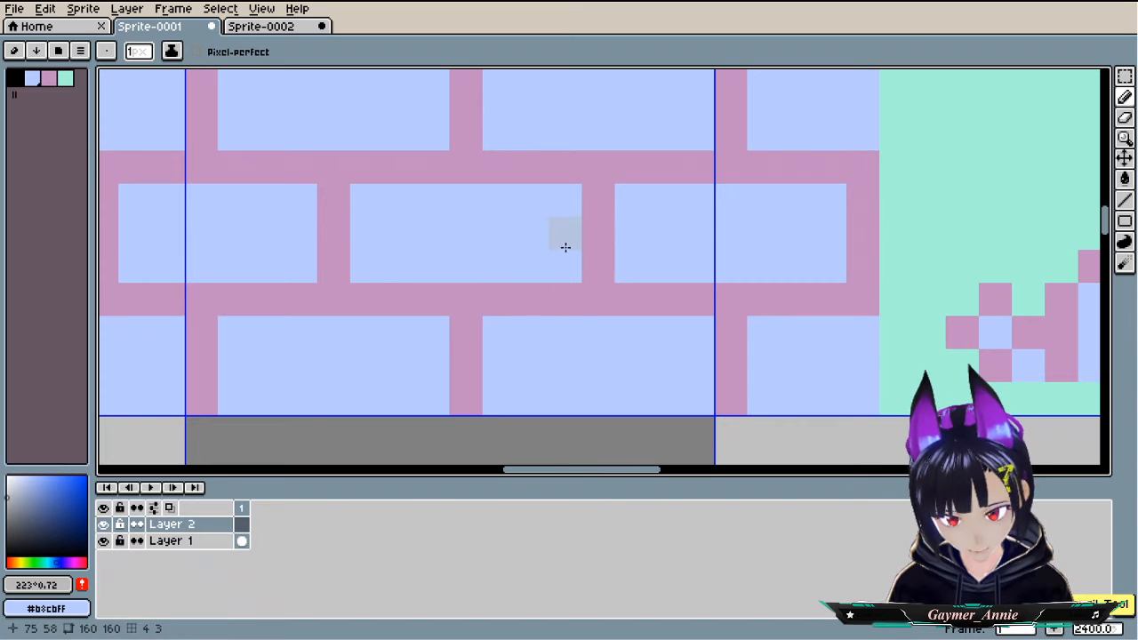
{"action": "mouse_move", "coordinate": [571, 241]}
{"action": "left_mouse_down"}
{"action": "mouse_move", "coordinate": [563, 267]}
{"action": "mouse_move", "coordinate": [501, 276]}
{"action": "left_mouse_up"}
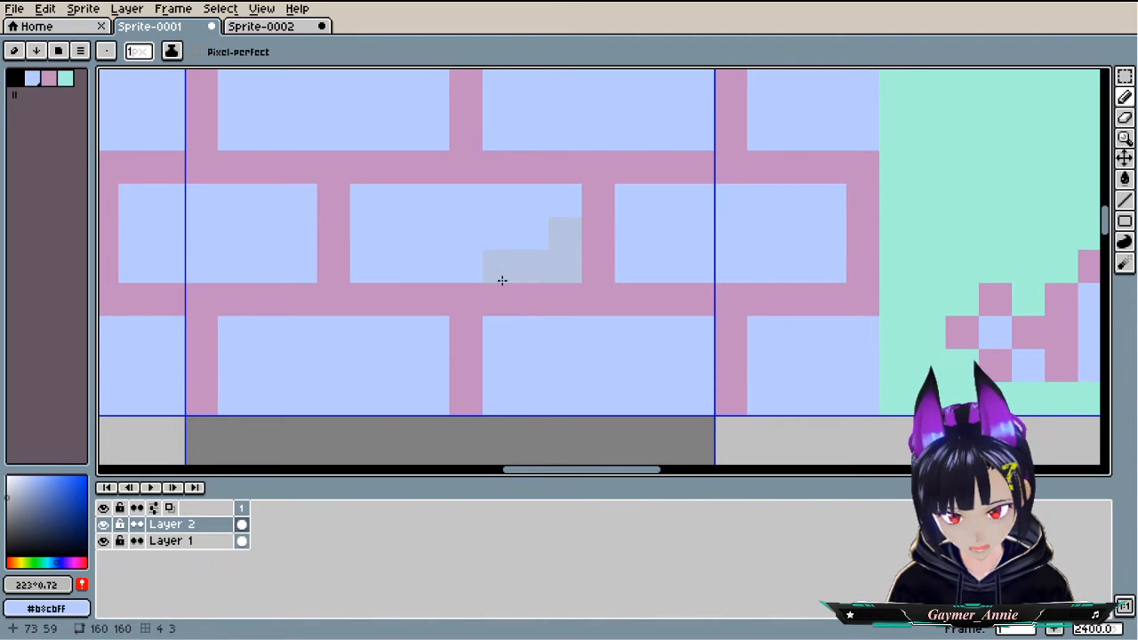
- Pencil a three-pixel stepped shadow in the lower-right corner of the bottom-course brick that ends at the fifth tile's right edge
{"action": "scroll", "coordinate": [509, 325], "scroll_direction": "down", "scroll_amount": 7}
{"action": "scroll", "coordinate": [508, 324], "scroll_direction": "up", "scroll_amount": 5}
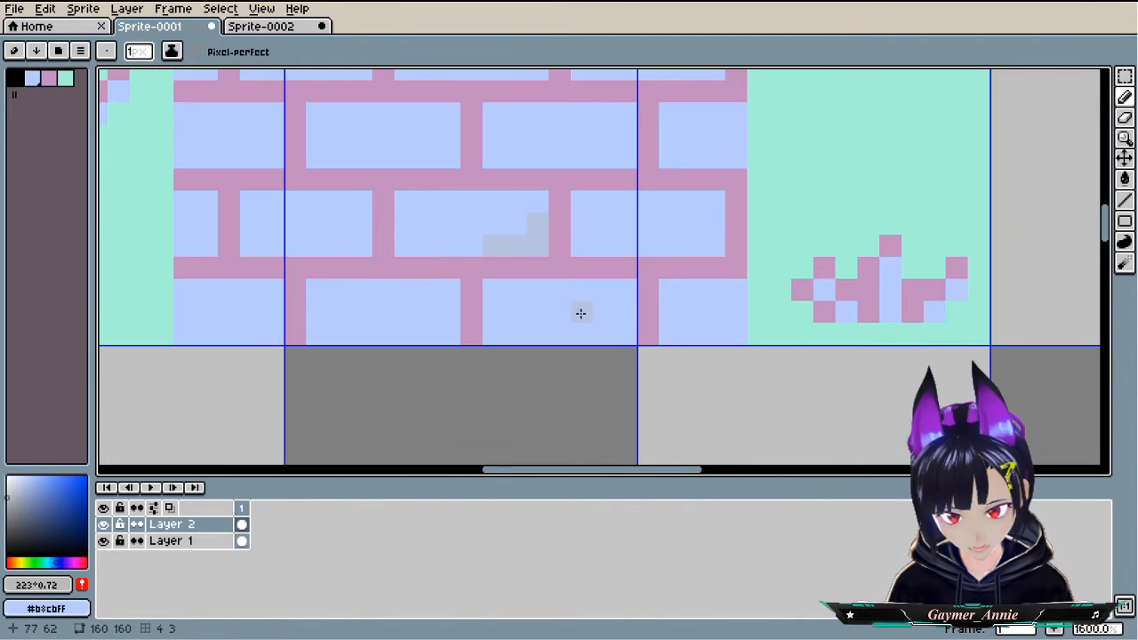
{"action": "left_click_drag", "start_coordinate": [623, 320], "coordinate": [625, 327]}
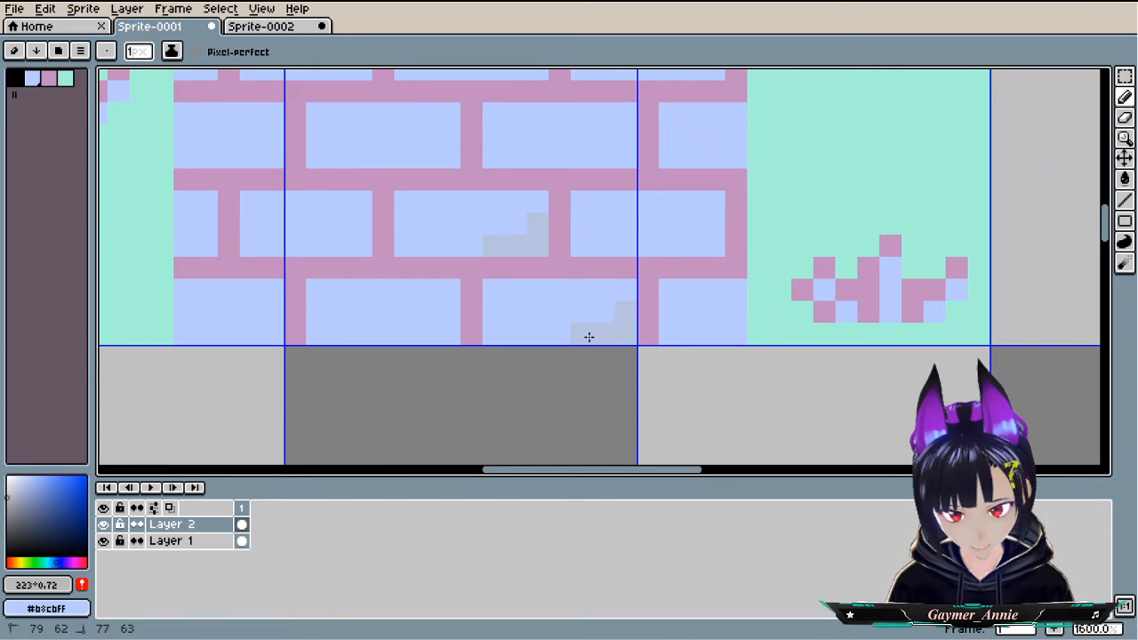
{"action": "key", "text": "ctrl+z"}
{"action": "left_click_drag", "start_coordinate": [626, 314], "coordinate": [612, 331]}
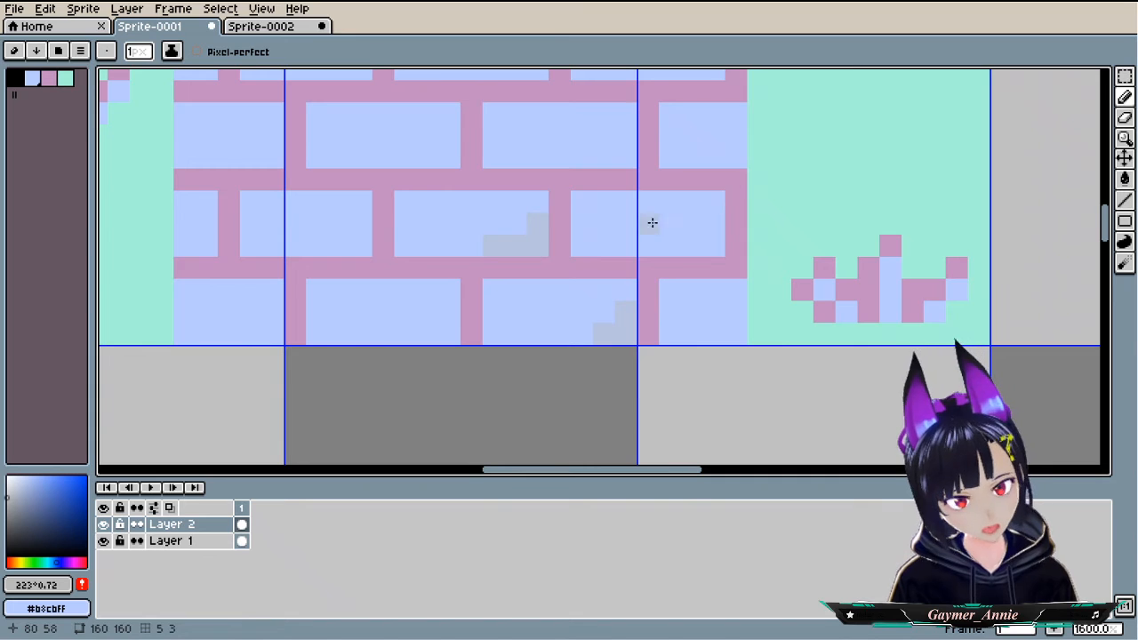
- Shade the upper-right corner of the third course's last brick and the lower-left corner of the bottom course's first full brick
{"action": "left_click", "coordinate": [702, 199]}
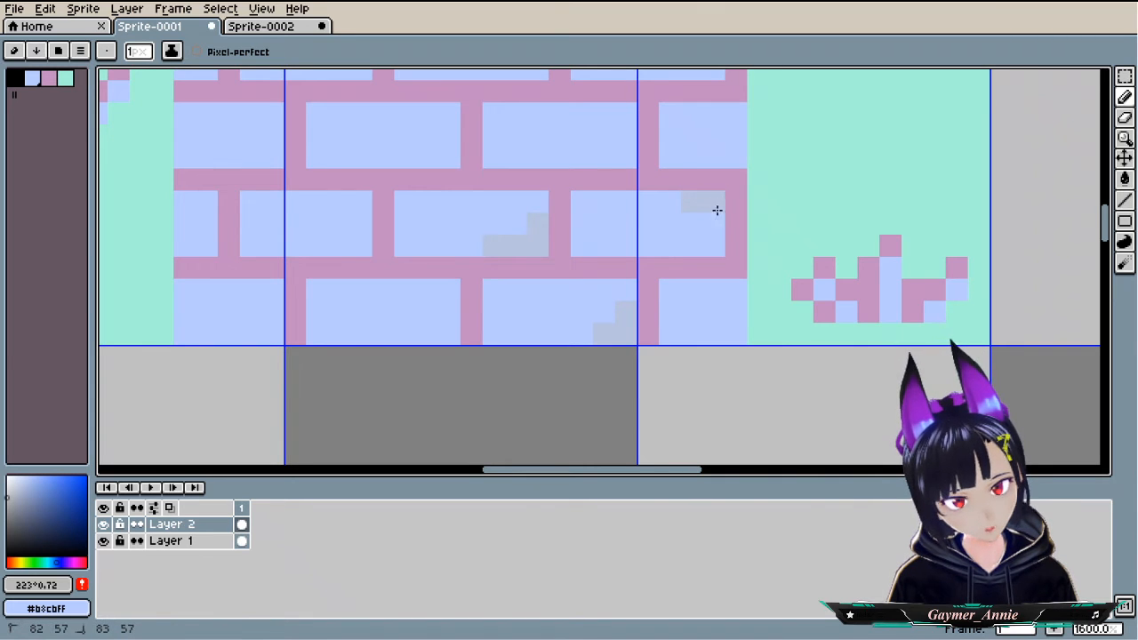
{"action": "left_click_drag", "start_coordinate": [718, 211], "coordinate": [714, 225]}
{"action": "scroll", "coordinate": [557, 400], "scroll_direction": "down", "scroll_amount": 2}
{"action": "mouse_move", "coordinate": [513, 344]}
{"action": "left_mouse_down"}
{"action": "mouse_move", "coordinate": [661, 401]}
{"action": "mouse_move", "coordinate": [756, 329]}
{"action": "left_mouse_up"}
{"action": "scroll", "coordinate": [534, 353], "scroll_direction": "up", "scroll_amount": 3}
{"action": "left_click", "coordinate": [519, 402]}
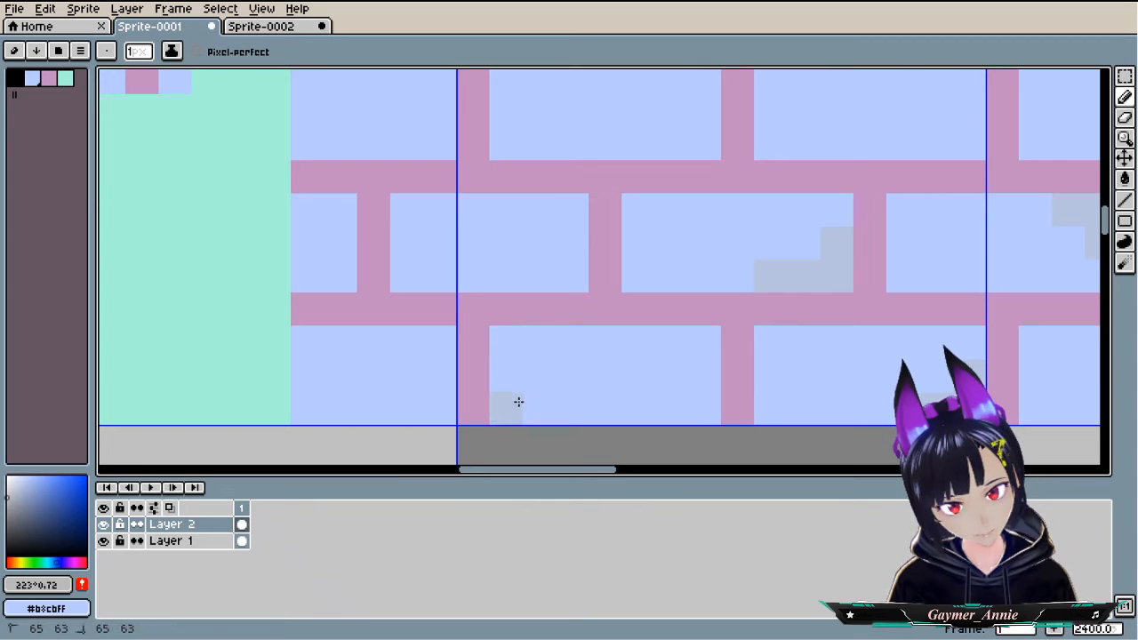
{"action": "left_click_drag", "start_coordinate": [519, 402], "coordinate": [506, 379]}
- Compare the shaded bricks with the grass tuft tiles, zoomed out and up close
{"action": "scroll", "coordinate": [568, 404], "scroll_direction": "down", "scroll_amount": 1}
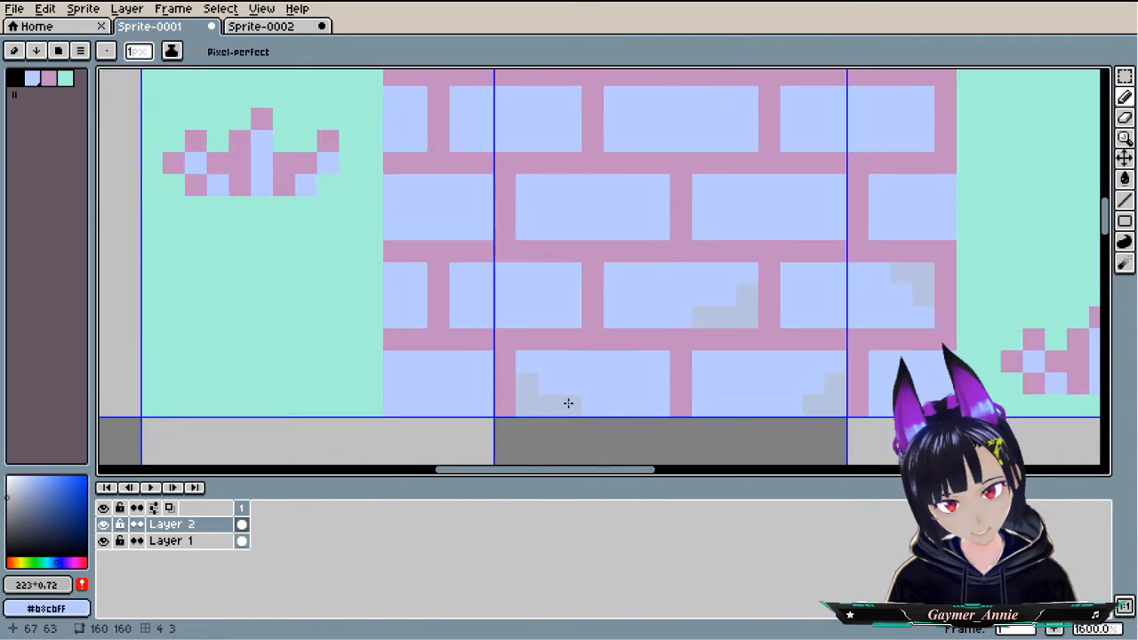
{"action": "scroll", "coordinate": [569, 403], "scroll_direction": "down", "scroll_amount": 2}
{"action": "scroll", "coordinate": [579, 399], "scroll_direction": "down", "scroll_amount": 2}
{"action": "left_click_drag", "start_coordinate": [610, 379], "coordinate": [608, 287]}
{"action": "scroll", "coordinate": [617, 308], "scroll_direction": "down", "scroll_amount": 1}
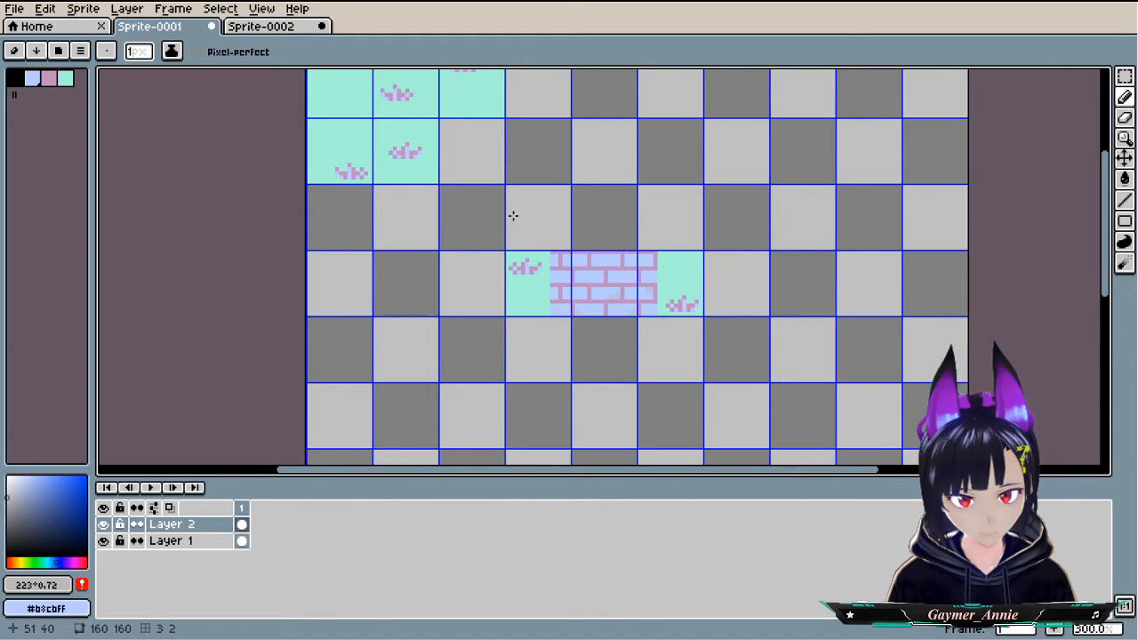
{"action": "left_click_drag", "start_coordinate": [513, 215], "coordinate": [517, 300]}
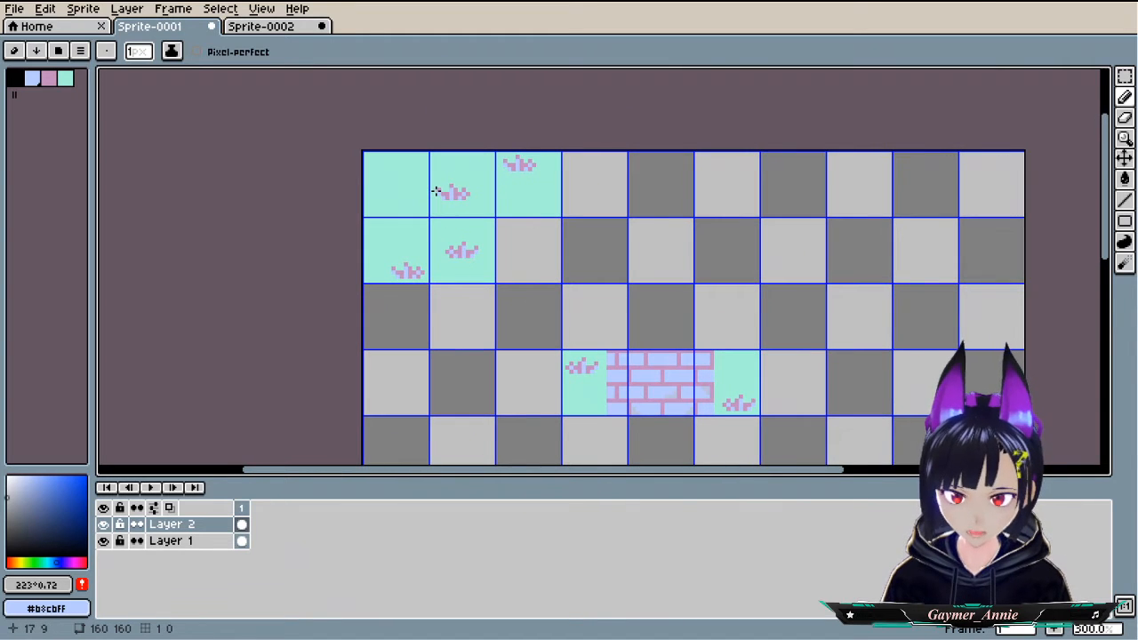
{"action": "scroll", "coordinate": [435, 191], "scroll_direction": "up", "scroll_amount": 9}
{"action": "scroll", "coordinate": [500, 278], "scroll_direction": "down", "scroll_amount": 3}
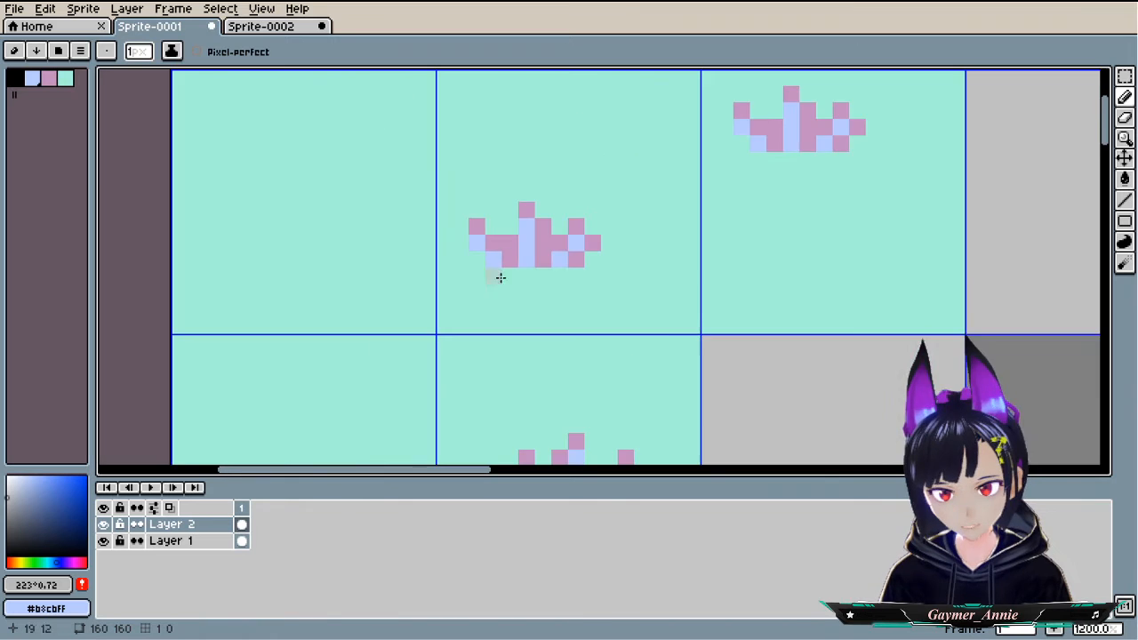
{"action": "scroll", "coordinate": [663, 338], "scroll_direction": "down", "scroll_amount": 6}
- Pencil a three-pixel shadow in the upper-right corner of the second course's leftmost brick
{"action": "scroll", "coordinate": [486, 106], "scroll_direction": "up", "scroll_amount": 2}
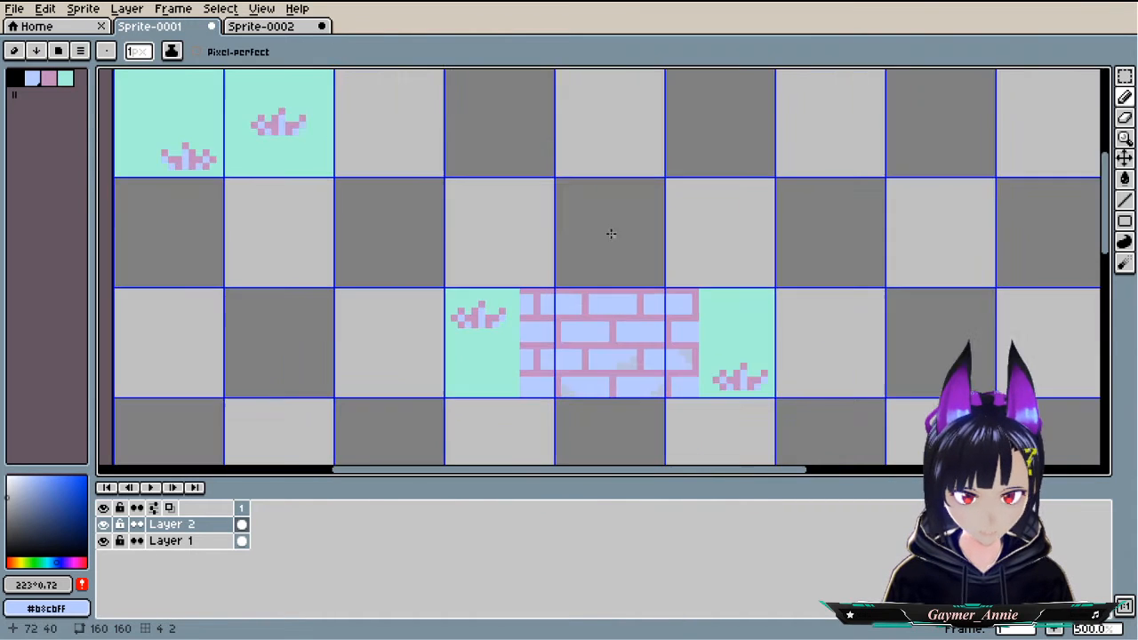
{"action": "scroll", "coordinate": [611, 233], "scroll_direction": "up", "scroll_amount": 5}
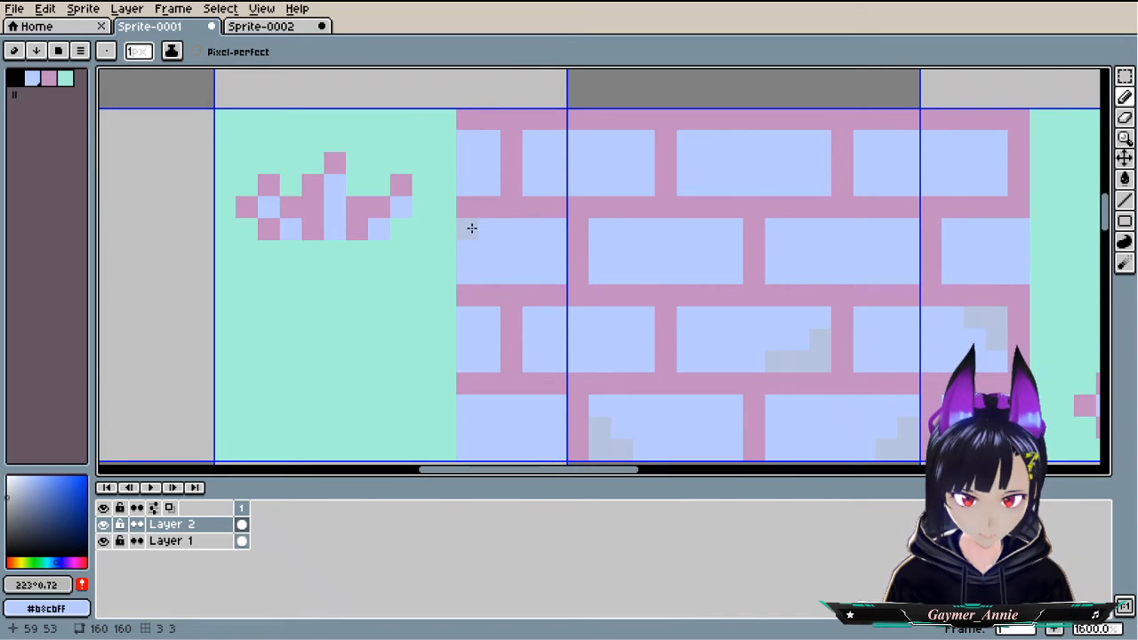
{"action": "left_click_drag", "start_coordinate": [535, 228], "coordinate": [559, 246]}
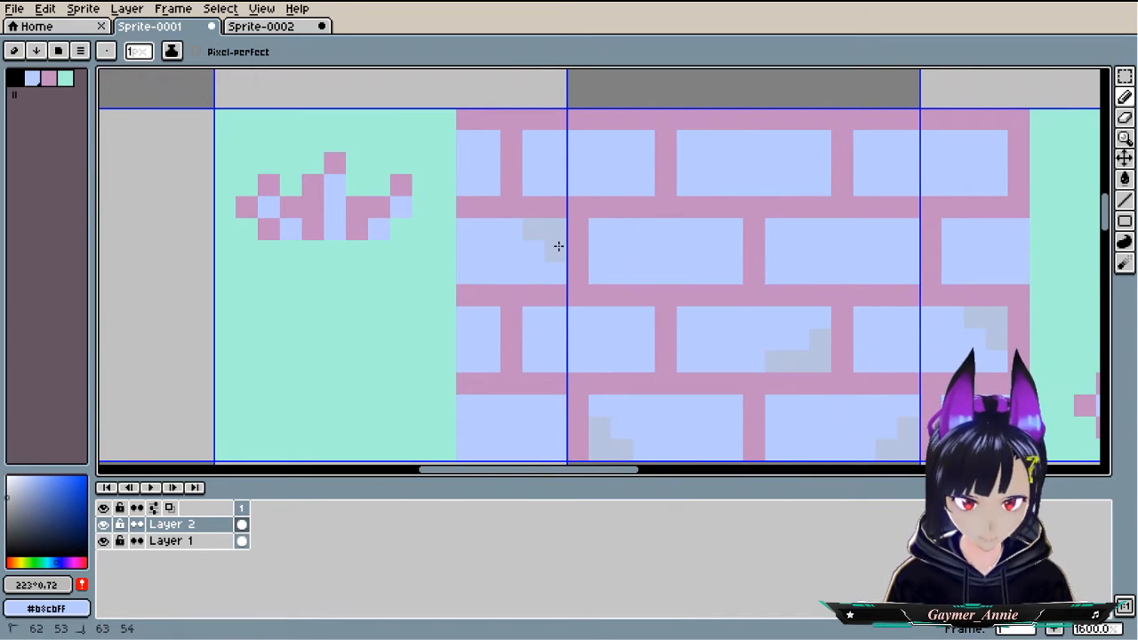
{"action": "left_click_drag", "start_coordinate": [460, 252], "coordinate": [475, 224]}
{"action": "left_click", "coordinate": [485, 229]}
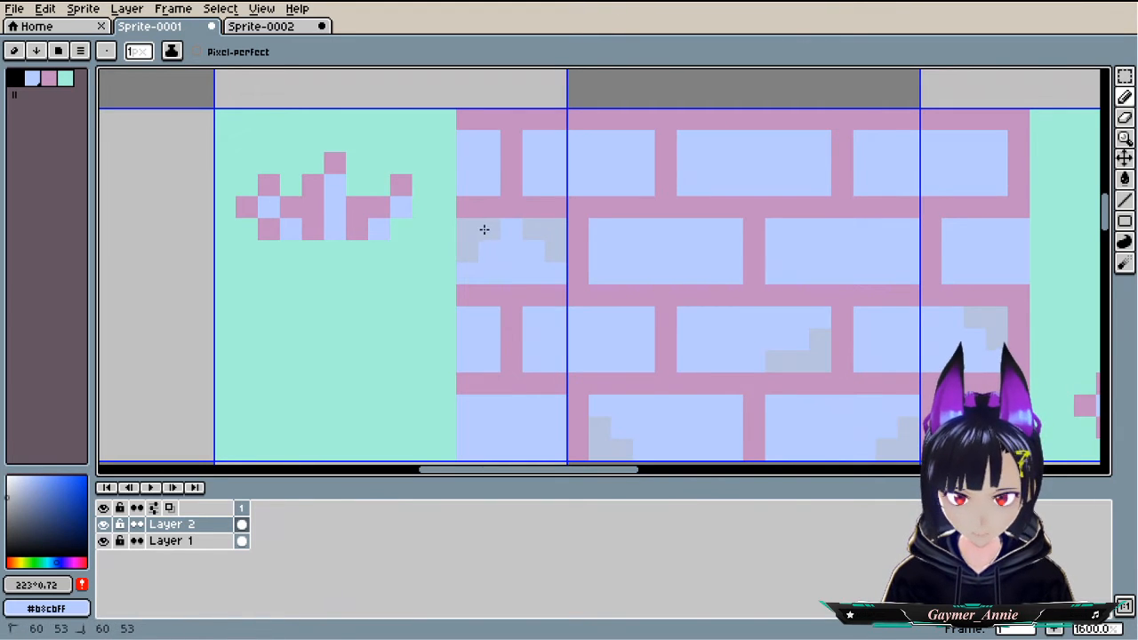
{"action": "key", "text": "ctrl+z"}
{"action": "key", "text": "ctrl+z"}
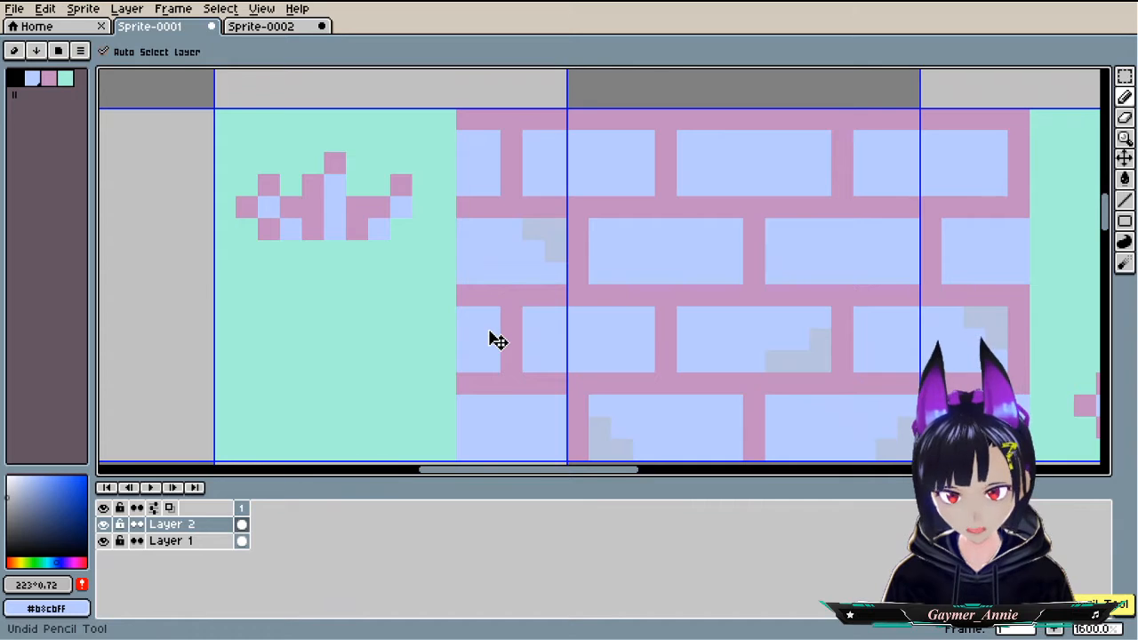
{"action": "scroll", "coordinate": [512, 338], "scroll_direction": "down", "scroll_amount": 1}
{"action": "left_click_drag", "start_coordinate": [511, 334], "coordinate": [490, 265]}
{"action": "scroll", "coordinate": [490, 264], "scroll_direction": "down", "scroll_amount": 1}
{"action": "scroll", "coordinate": [492, 275], "scroll_direction": "up", "scroll_amount": 5}
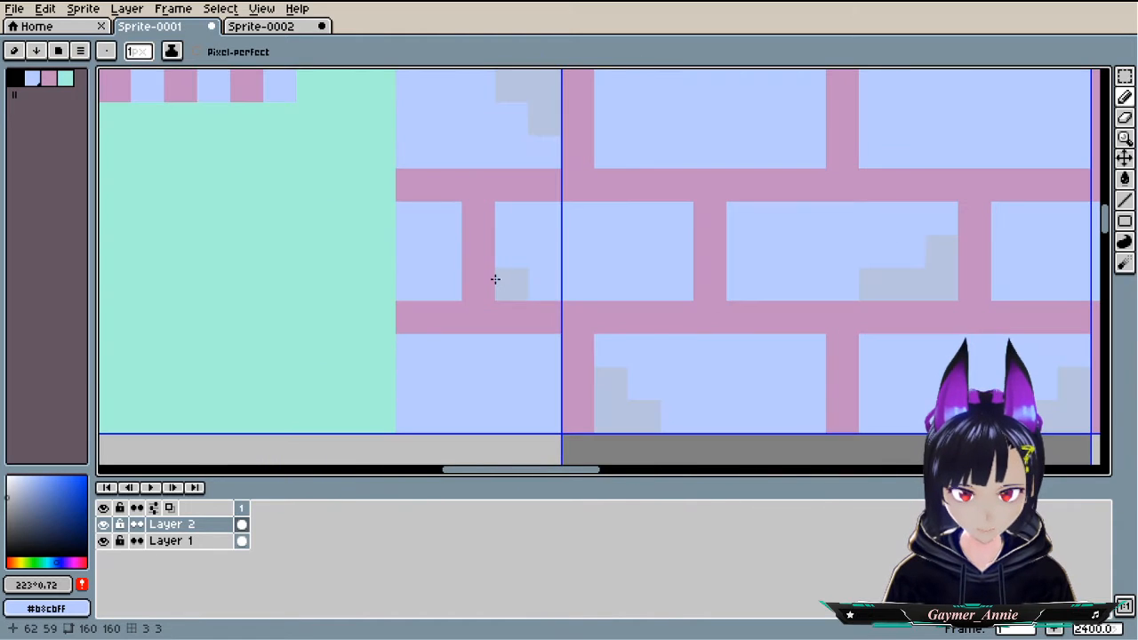
{"action": "left_click", "coordinate": [411, 218]}
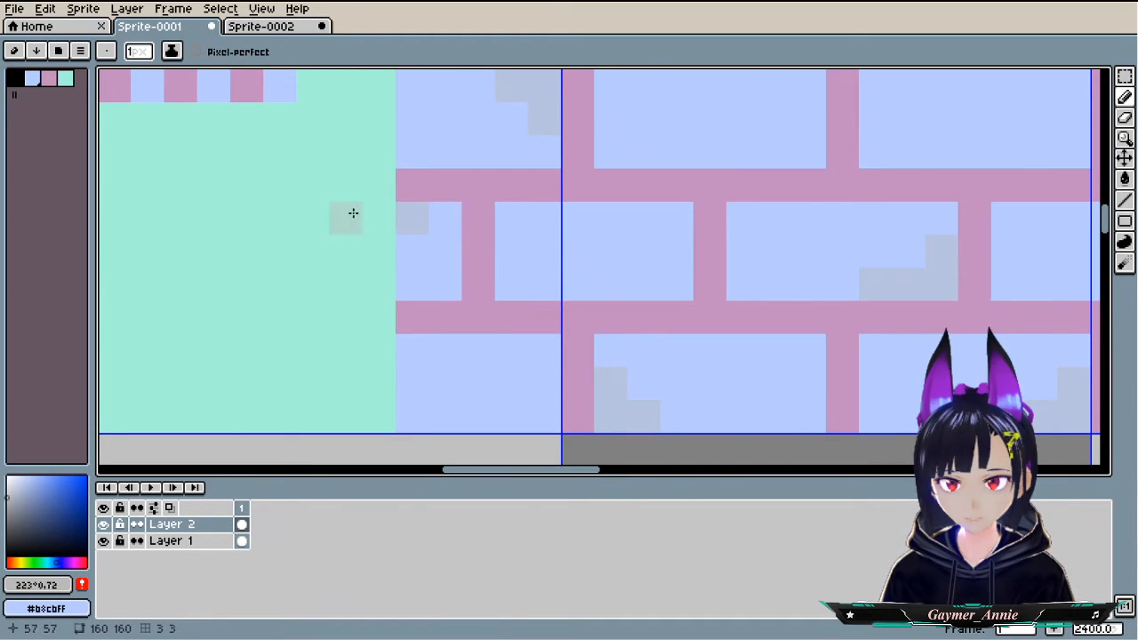
{"action": "key", "text": "ctrl+z"}
- Pencil three-pixel corner shadows in the top course: upper-left on the second brick, lower-right on the third, upper-right on the last
{"action": "scroll", "coordinate": [533, 368], "scroll_direction": "down", "scroll_amount": 5}
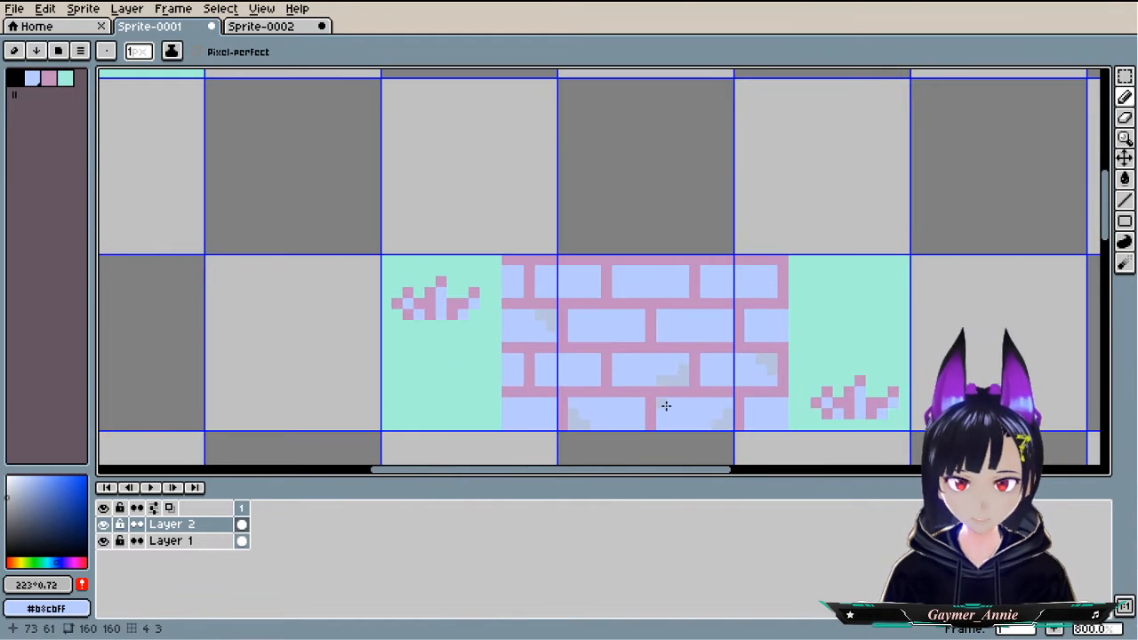
{"action": "scroll", "coordinate": [643, 410], "scroll_direction": "up", "scroll_amount": 1}
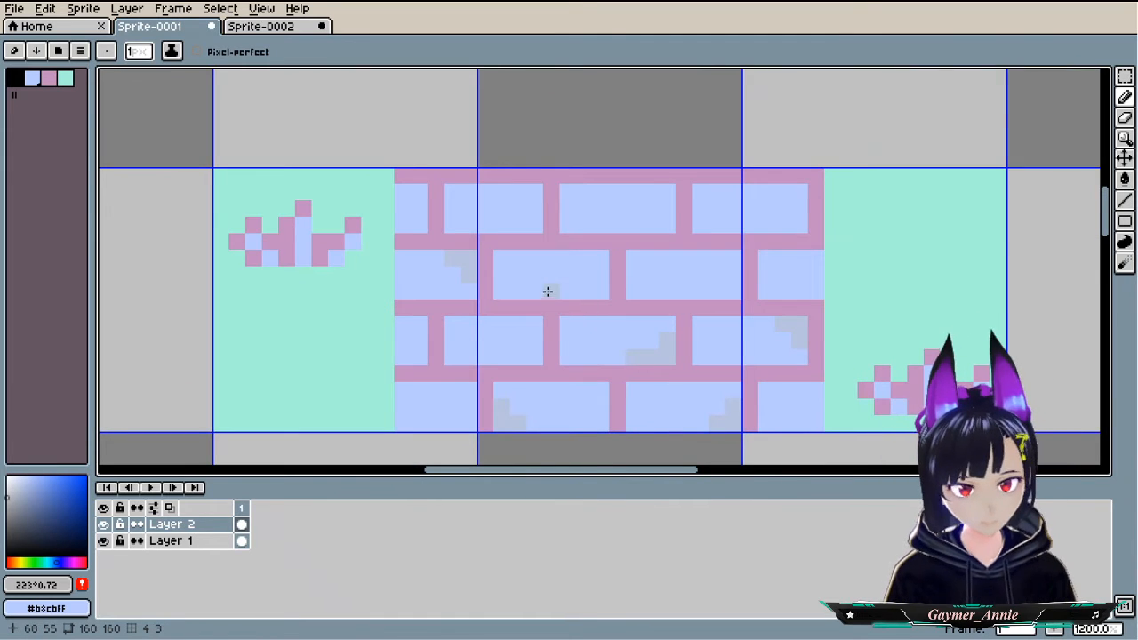
{"action": "scroll", "coordinate": [570, 293], "scroll_direction": "down", "scroll_amount": 2}
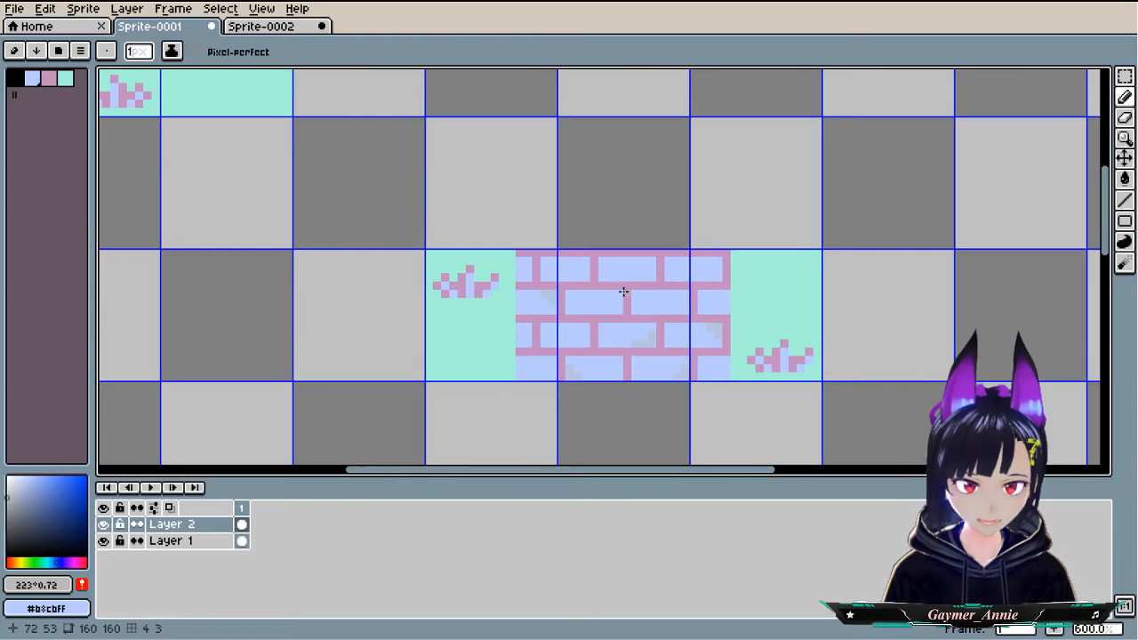
{"action": "scroll", "coordinate": [639, 286], "scroll_direction": "up", "scroll_amount": 3}
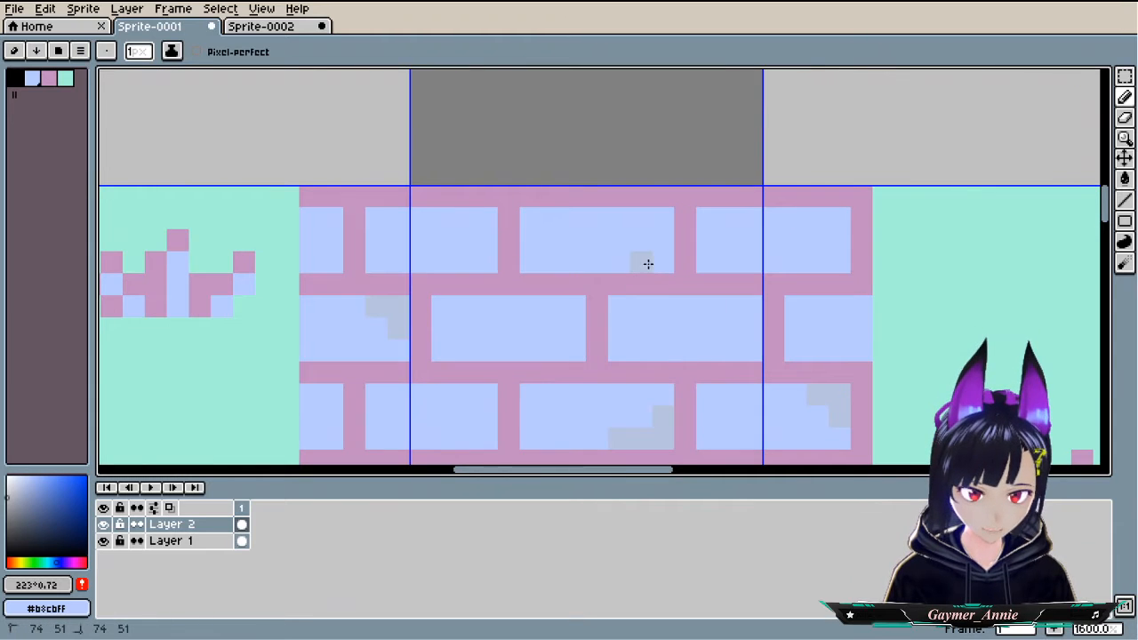
{"action": "left_click_drag", "start_coordinate": [646, 259], "coordinate": [658, 241]}
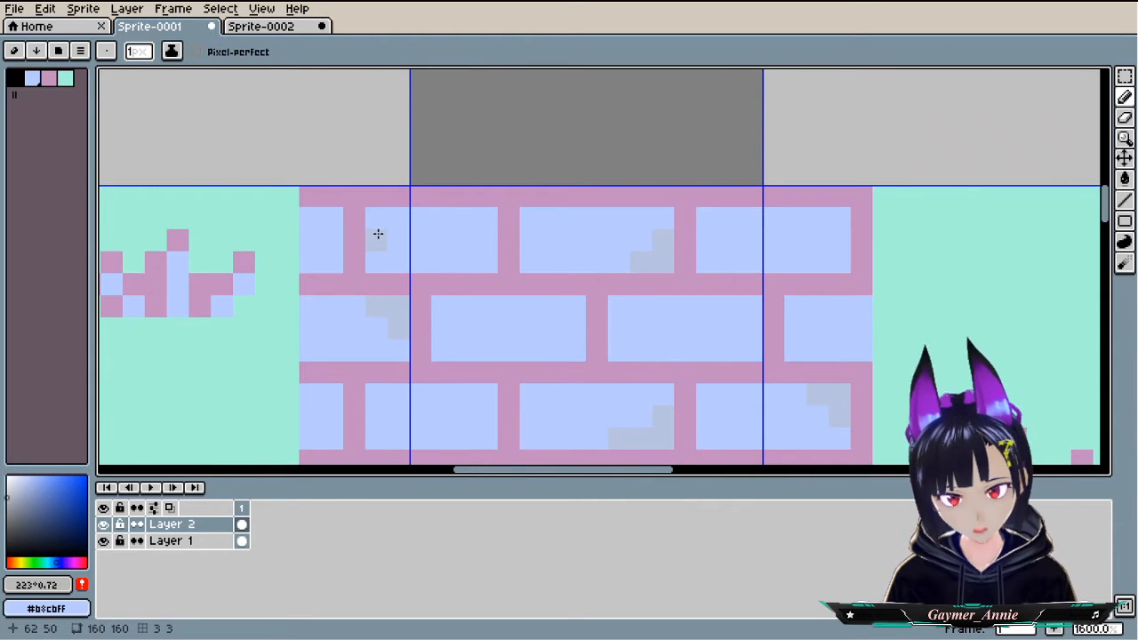
{"action": "left_click_drag", "start_coordinate": [379, 234], "coordinate": [400, 219]}
{"action": "mouse_move", "coordinate": [823, 221]}
{"action": "left_mouse_down"}
{"action": "mouse_move", "coordinate": [839, 215]}
{"action": "mouse_move", "coordinate": [840, 236]}
{"action": "left_mouse_up"}
{"action": "scroll", "coordinate": [839, 237], "scroll_direction": "down", "scroll_amount": 4}
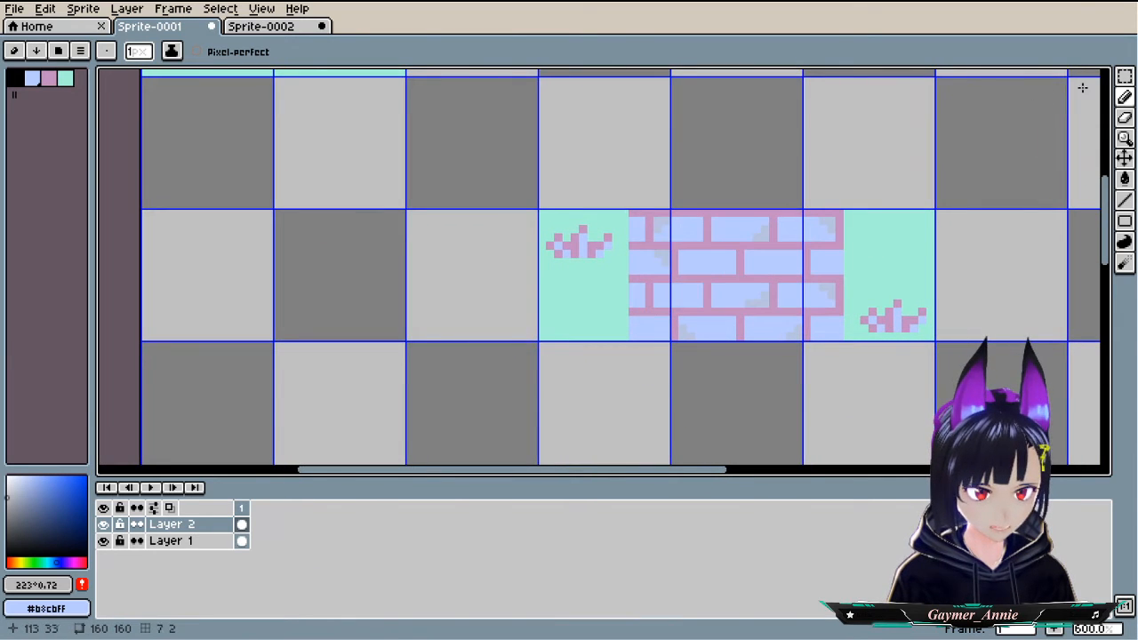
- Select the 48 x 16 strip of path tiles and try to move it up beside the grass tiles
{"action": "left_click", "coordinate": [1125, 77]}
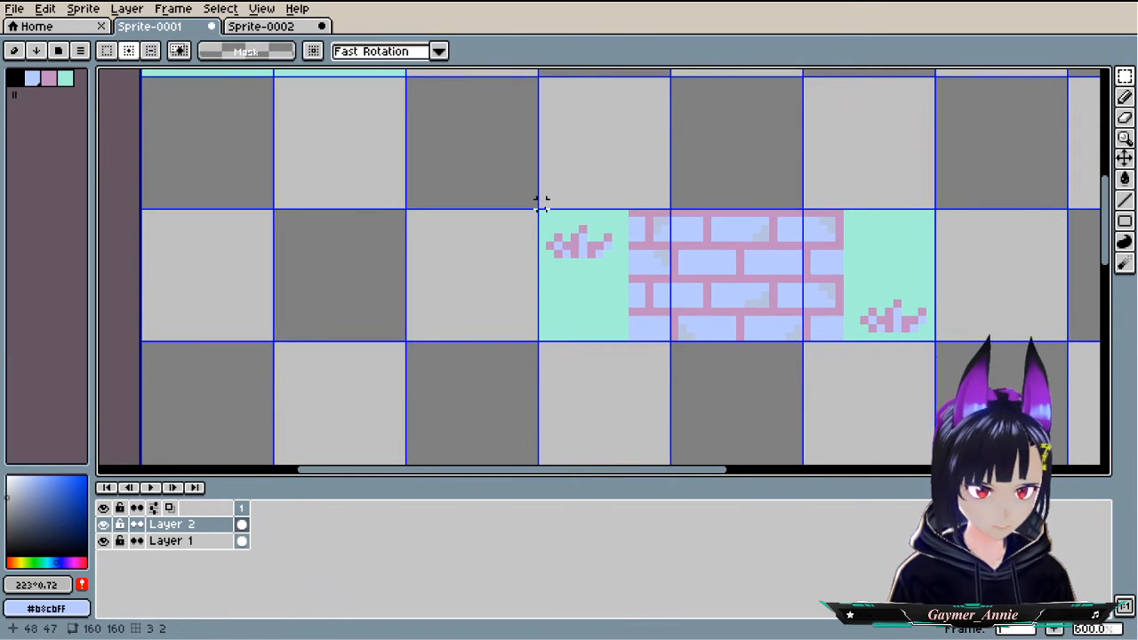
{"action": "left_click_drag", "start_coordinate": [541, 211], "coordinate": [934, 341]}
{"action": "scroll", "coordinate": [755, 308], "scroll_direction": "down", "scroll_amount": 2}
{"action": "left_click_drag", "start_coordinate": [714, 190], "coordinate": [717, 312]}
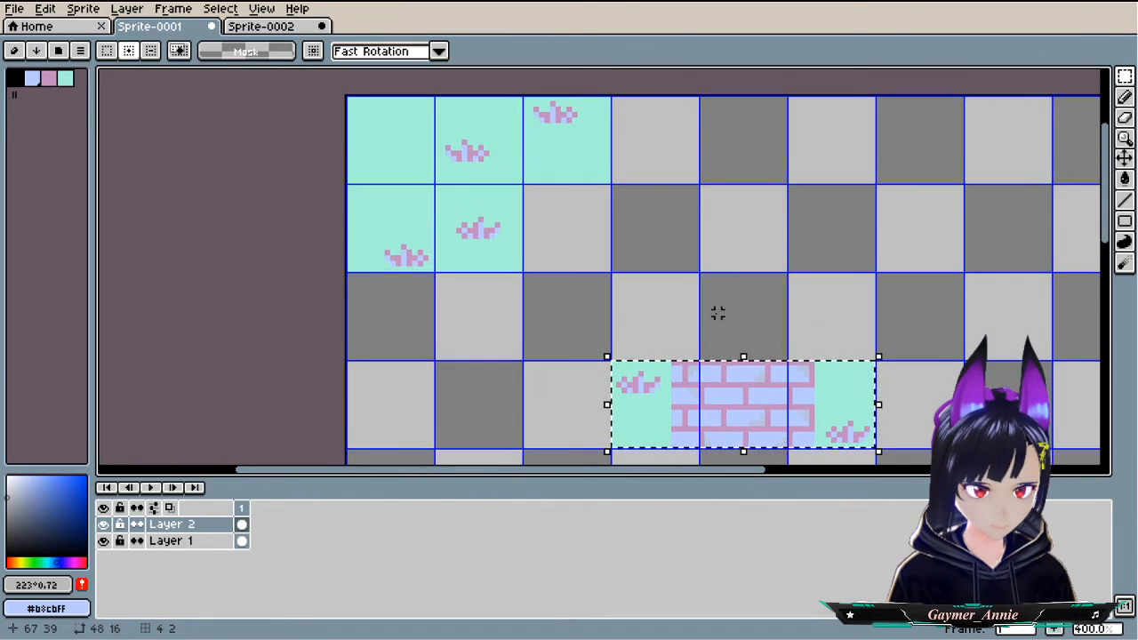
{"action": "left_click_drag", "start_coordinate": [729, 409], "coordinate": [669, 261]}
{"action": "key", "text": "Escape"}
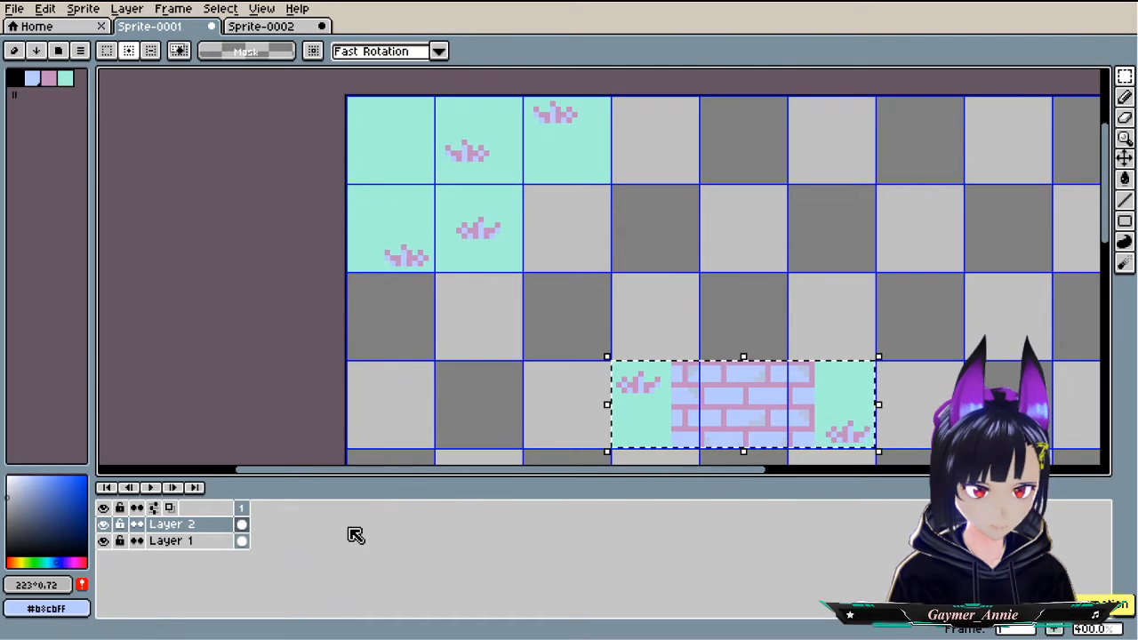
- Merge Layer 2 down into Layer 1 and move the selected strip directly after the second row's grass tiles
{"action": "right_click", "coordinate": [206, 523]}
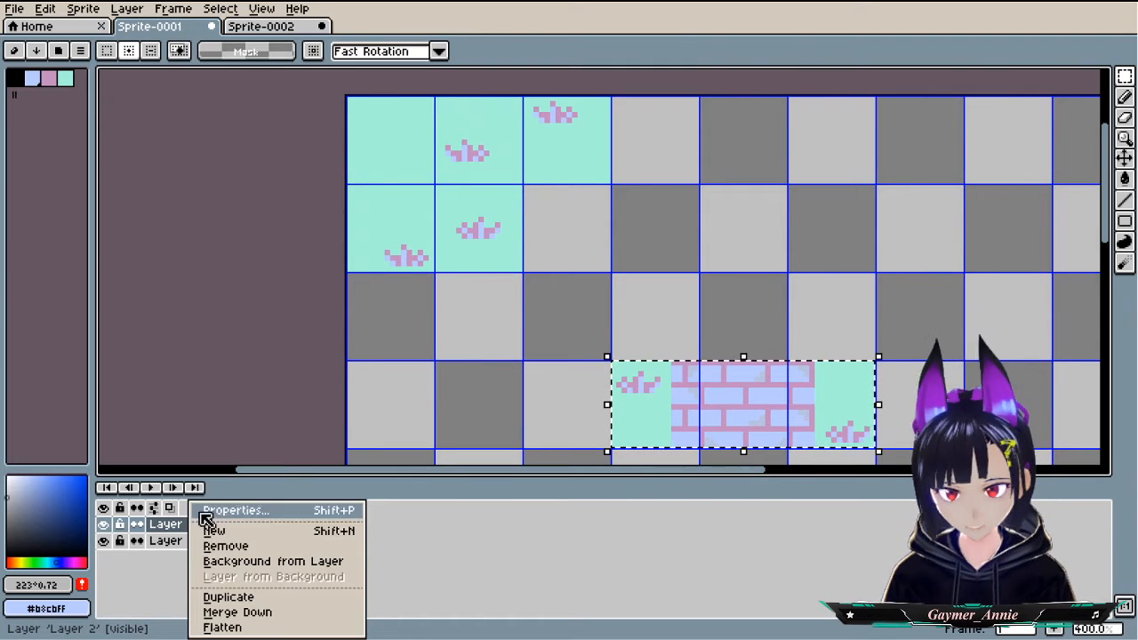
{"action": "left_click", "coordinate": [230, 612]}
{"action": "left_click_drag", "start_coordinate": [724, 425], "coordinate": [638, 248]}
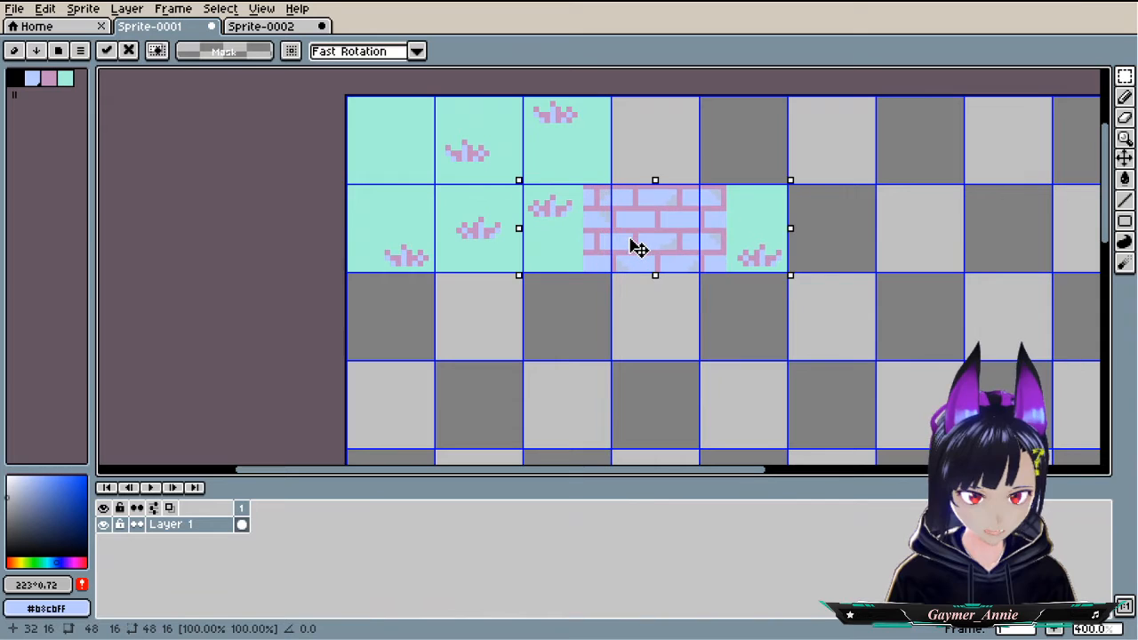
{"action": "left_click", "coordinate": [679, 367]}
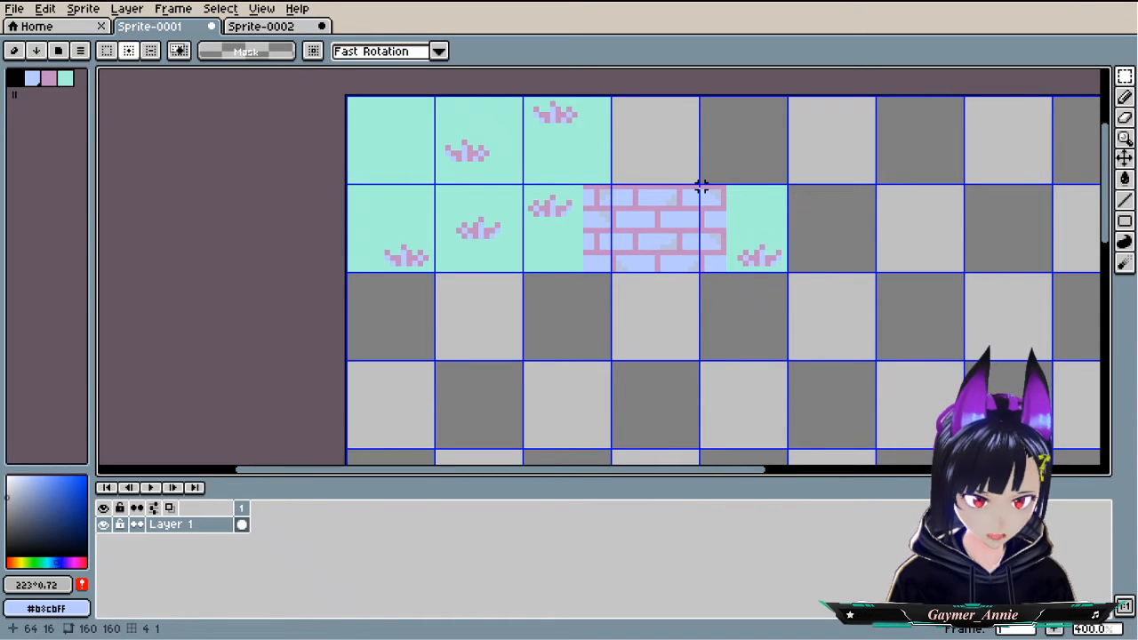
- Move the right path-edge tile into the top row, directly above the full brick tile, and deselect it
{"action": "left_click_drag", "start_coordinate": [702, 186], "coordinate": [674, 164]}
{"action": "key", "text": "ctrl+d"}
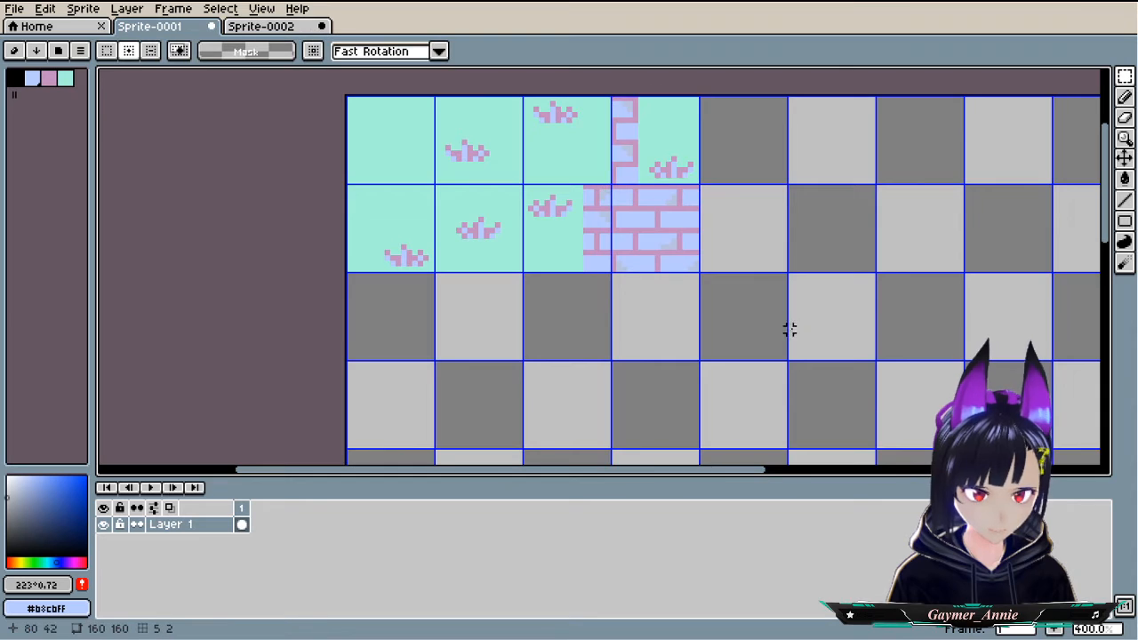
- Examine the rearranged grass and brick path tiles, both up close and across the whole sheet
{"action": "scroll", "coordinate": [792, 332], "scroll_direction": "down", "scroll_amount": 2}
{"action": "left_click_drag", "start_coordinate": [792, 343], "coordinate": [773, 367]}
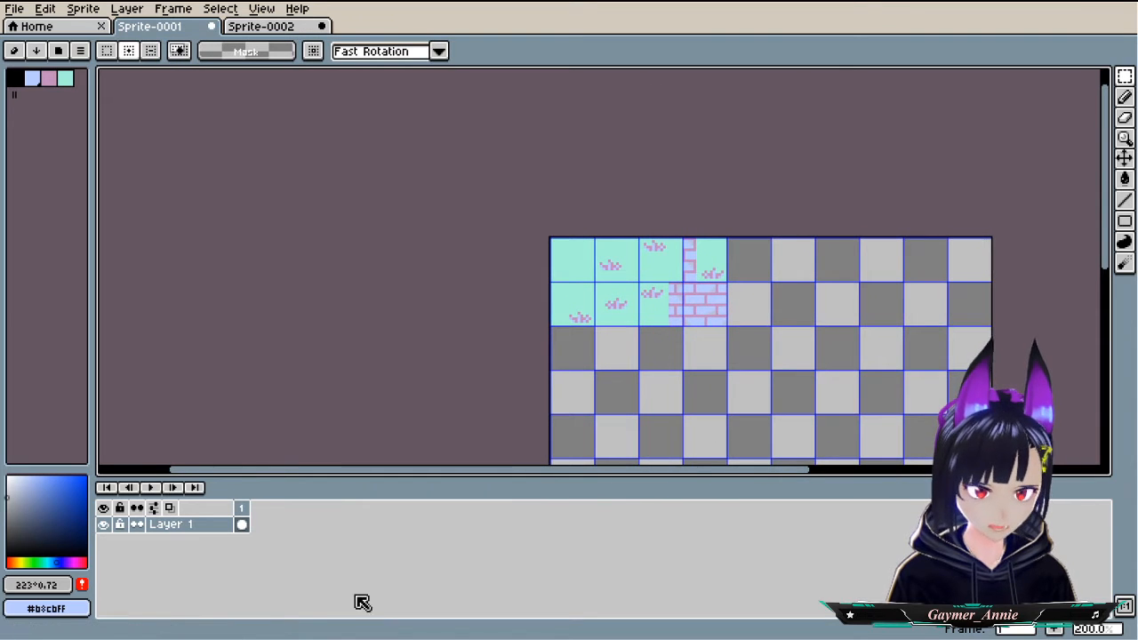
{"action": "scroll", "coordinate": [747, 263], "scroll_direction": "up", "scroll_amount": 4}
{"action": "left_click_drag", "start_coordinate": [702, 323], "coordinate": [727, 305]}
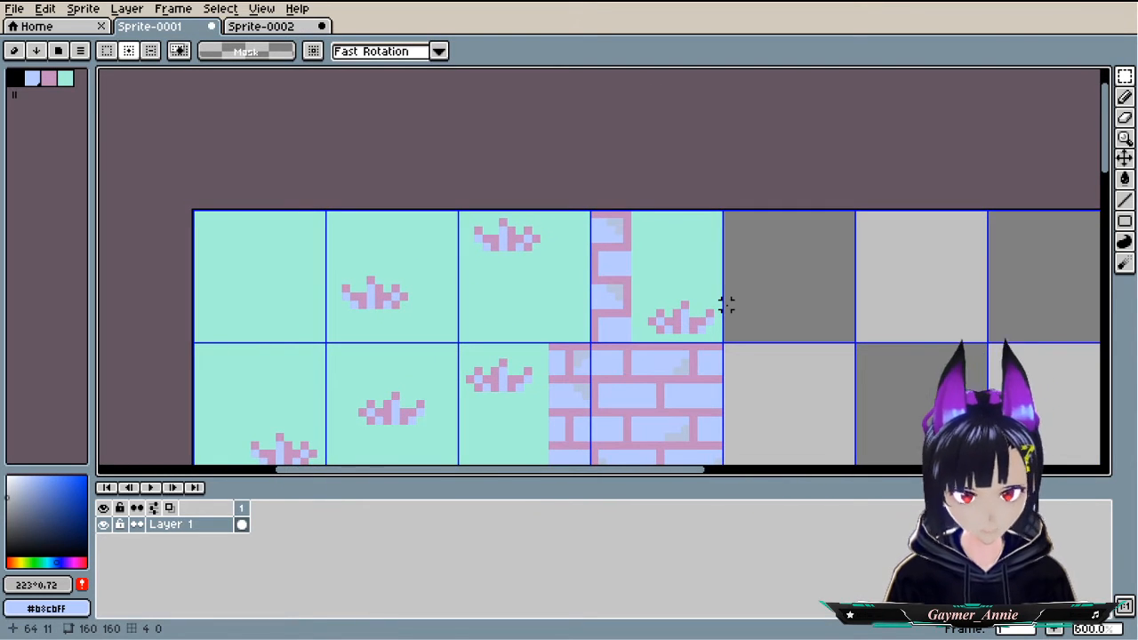
{"action": "scroll", "coordinate": [553, 304], "scroll_direction": "up", "scroll_amount": 5}
{"action": "left_click_drag", "start_coordinate": [836, 322], "coordinate": [513, 233]}
{"action": "scroll", "coordinate": [513, 232], "scroll_direction": "down", "scroll_amount": 1}
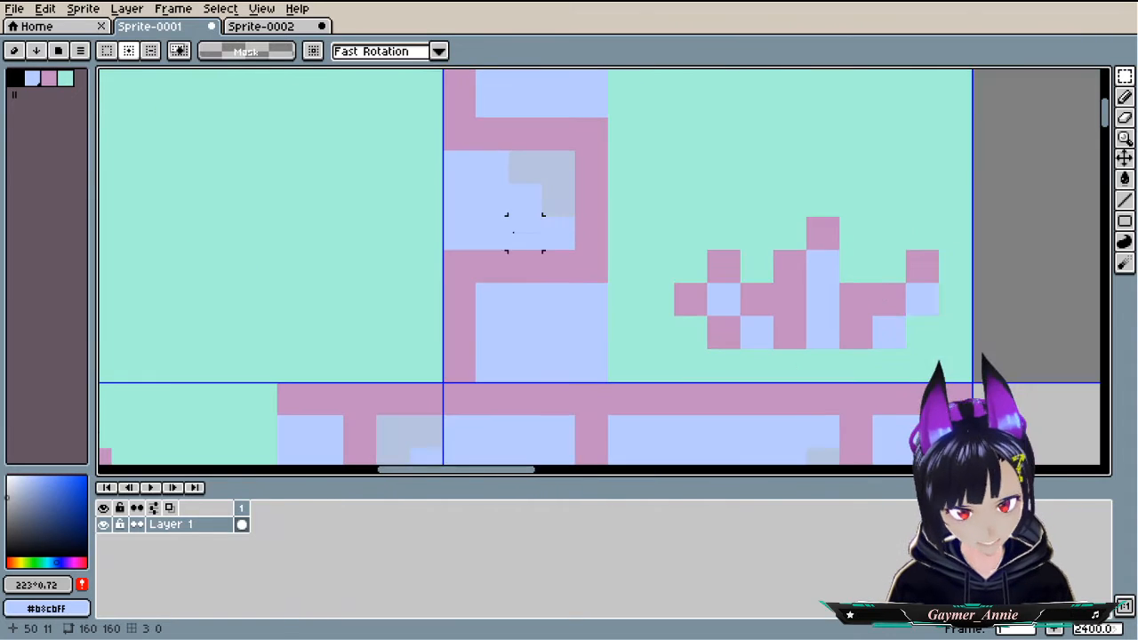
{"action": "scroll", "coordinate": [592, 266], "scroll_direction": "down", "scroll_amount": 1}
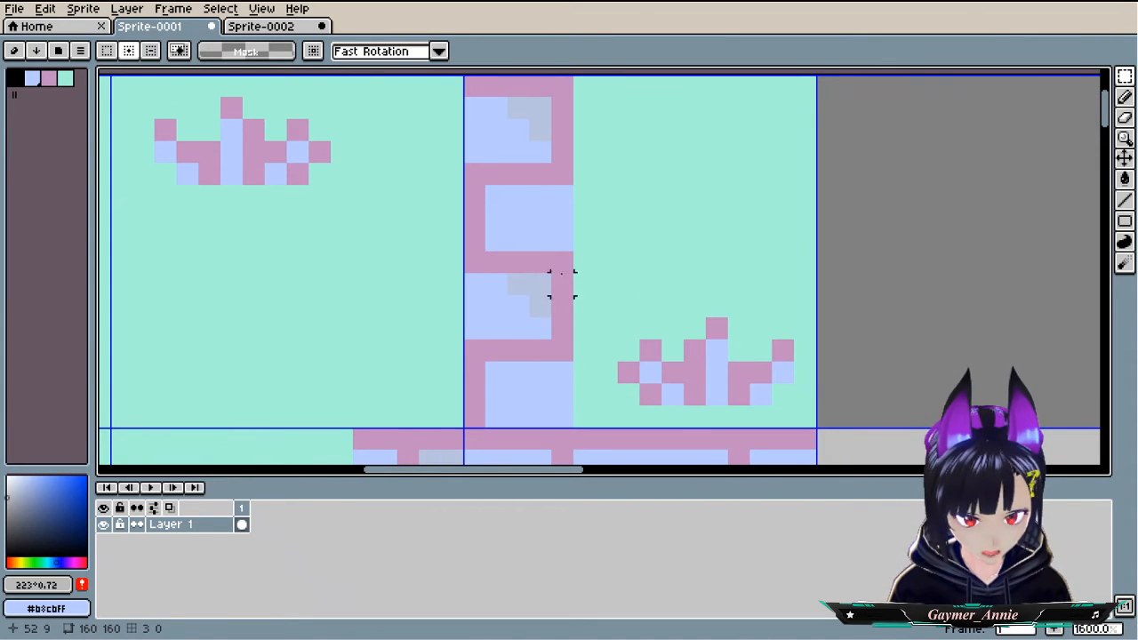
{"action": "scroll", "coordinate": [558, 431], "scroll_direction": "down", "scroll_amount": 1}
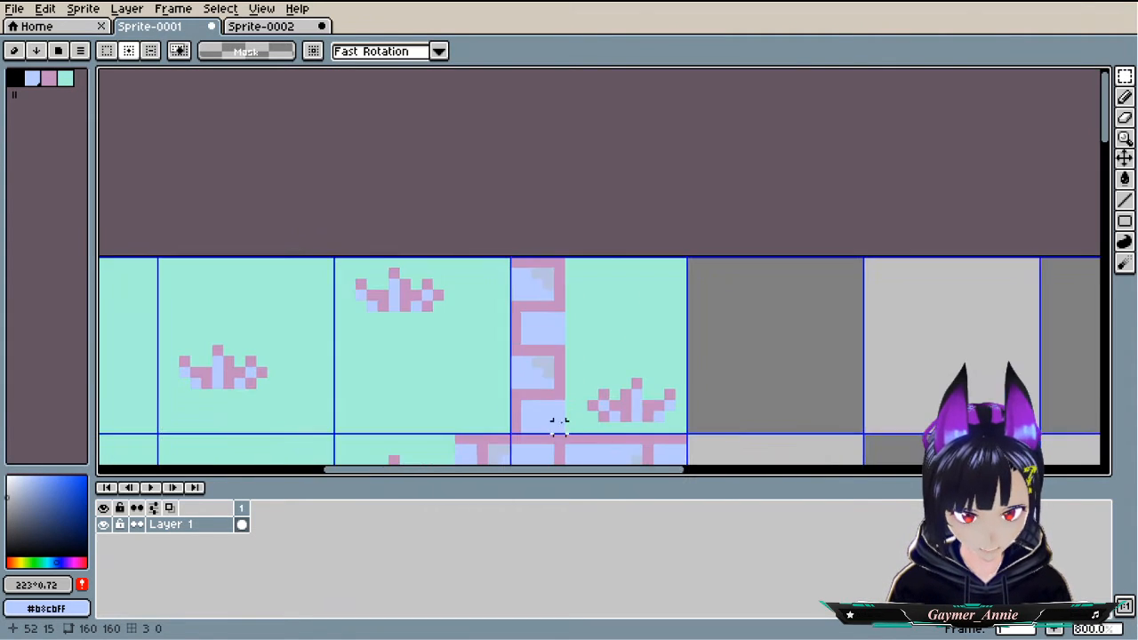
{"action": "left_click_drag", "start_coordinate": [554, 424], "coordinate": [527, 460]}
{"action": "scroll", "coordinate": [537, 187], "scroll_direction": "up", "scroll_amount": 1}
{"action": "scroll", "coordinate": [535, 242], "scroll_direction": "down", "scroll_amount": 2}
{"action": "left_click_drag", "start_coordinate": [567, 401], "coordinate": [584, 307]}
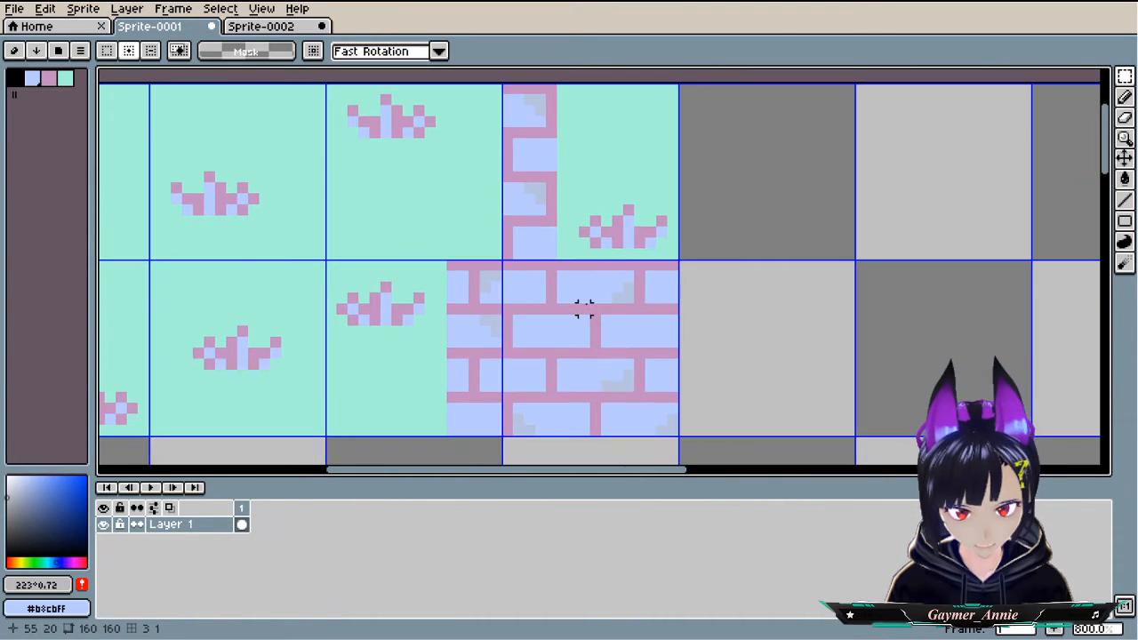
{"action": "scroll", "coordinate": [584, 307], "scroll_direction": "down", "scroll_amount": 4}
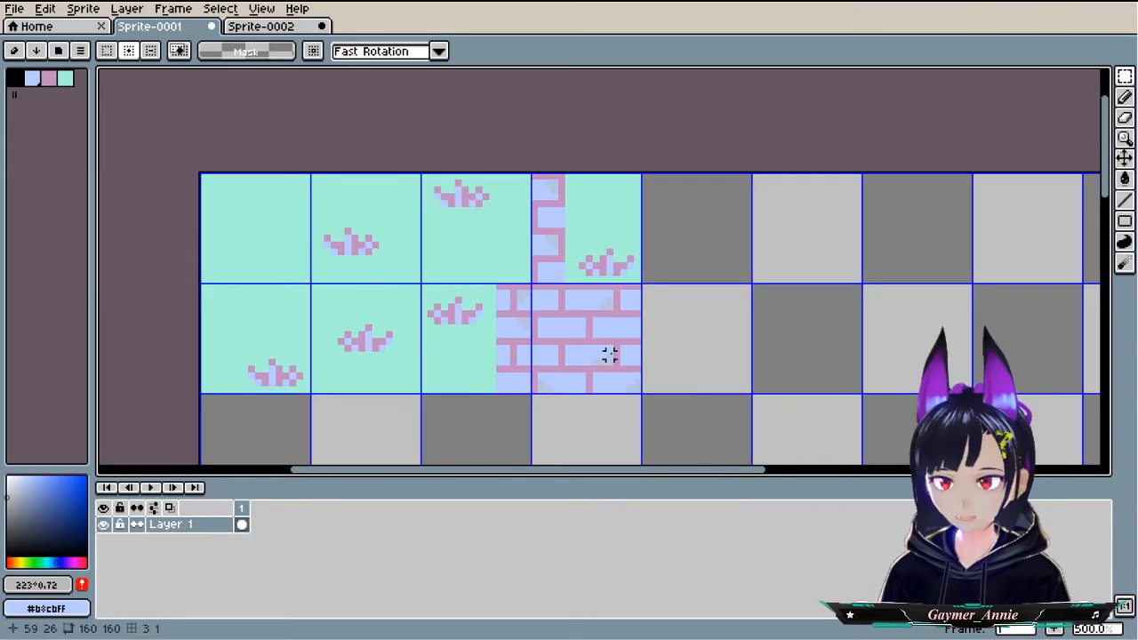
{"action": "left_click_drag", "start_coordinate": [600, 296], "coordinate": [567, 238]}
{"action": "left_click_drag", "start_coordinate": [880, 453], "coordinate": [755, 328]}
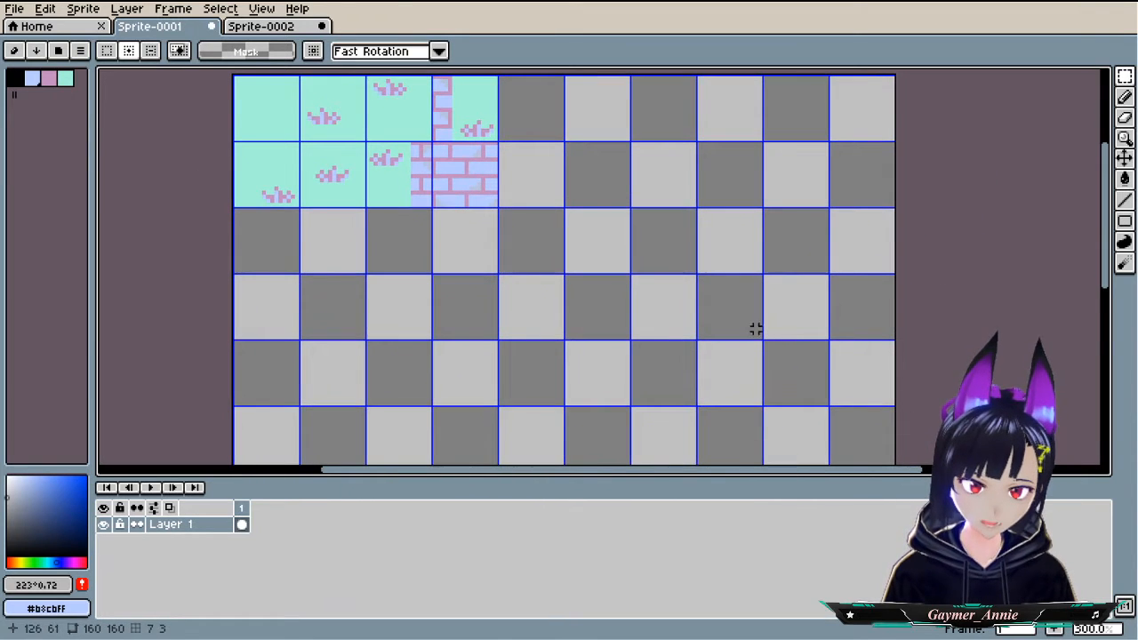
- Sample the brick shading colour #b8c3df from the canvas and add it to the palette
{"action": "left_click", "coordinate": [81, 585]}
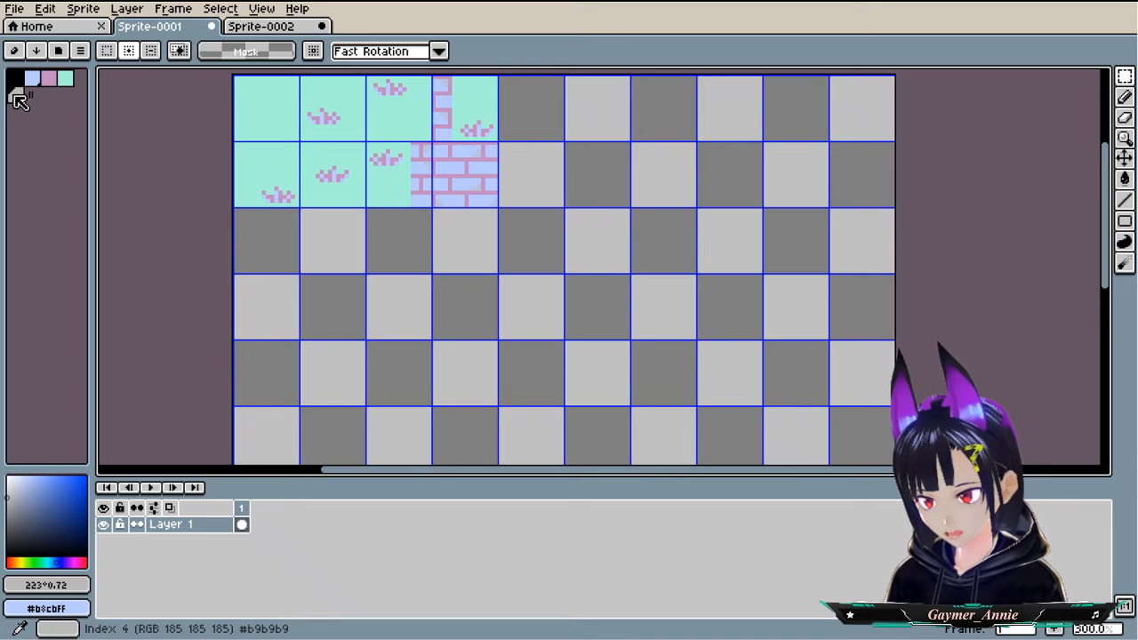
{"action": "scroll", "coordinate": [427, 152], "scroll_direction": "up", "scroll_amount": 6}
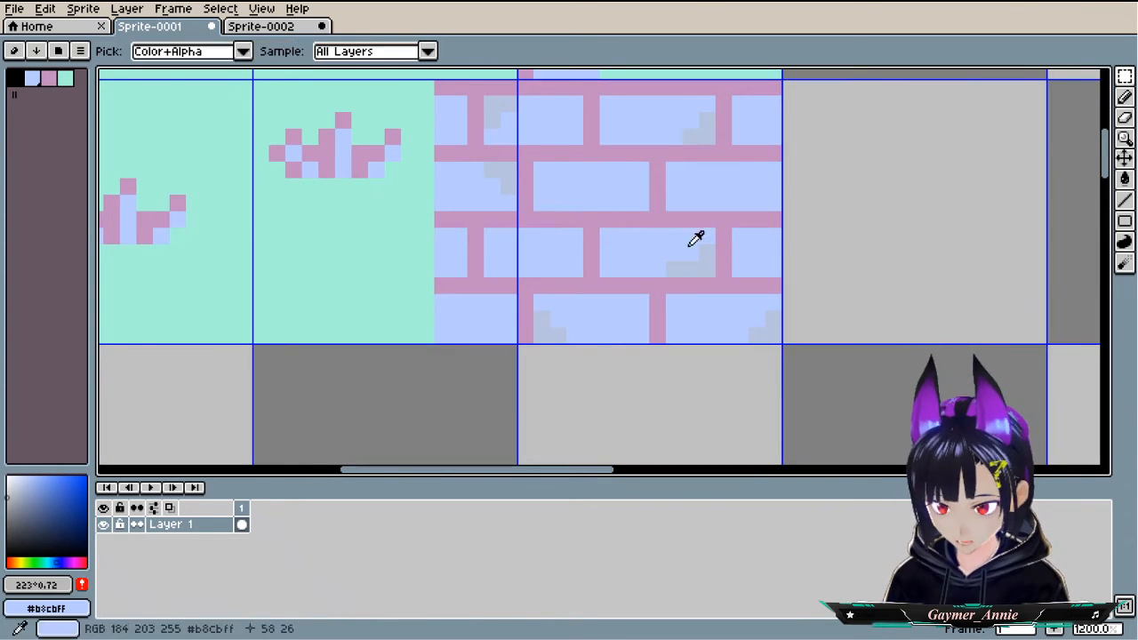
{"action": "left_click", "coordinate": [709, 254], "text": "alt"}
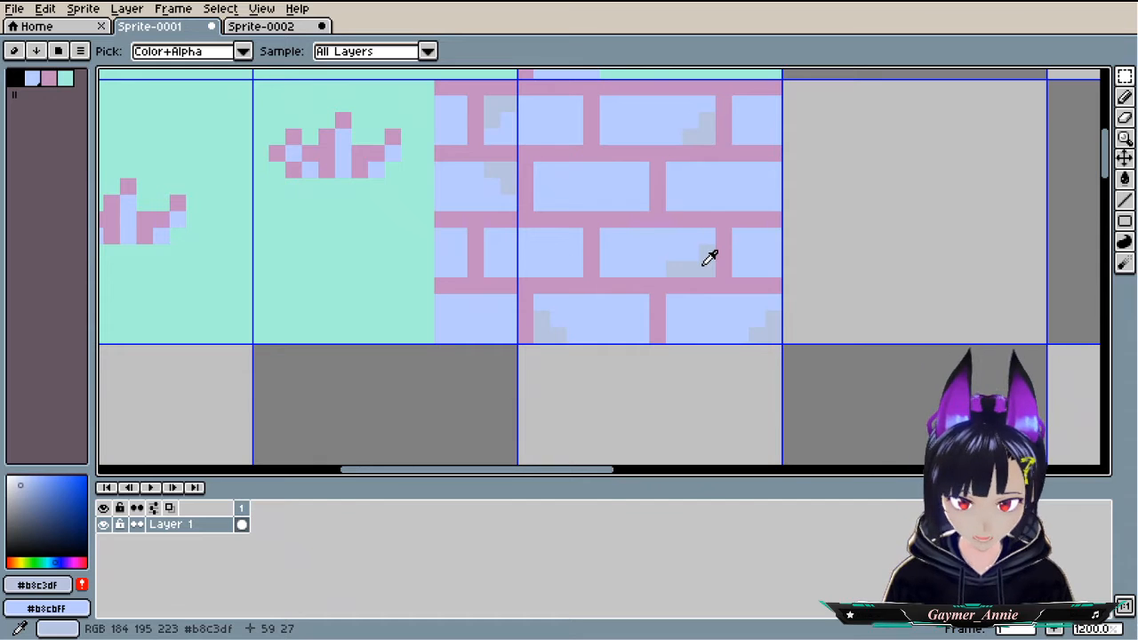
{"action": "left_click", "coordinate": [81, 584]}
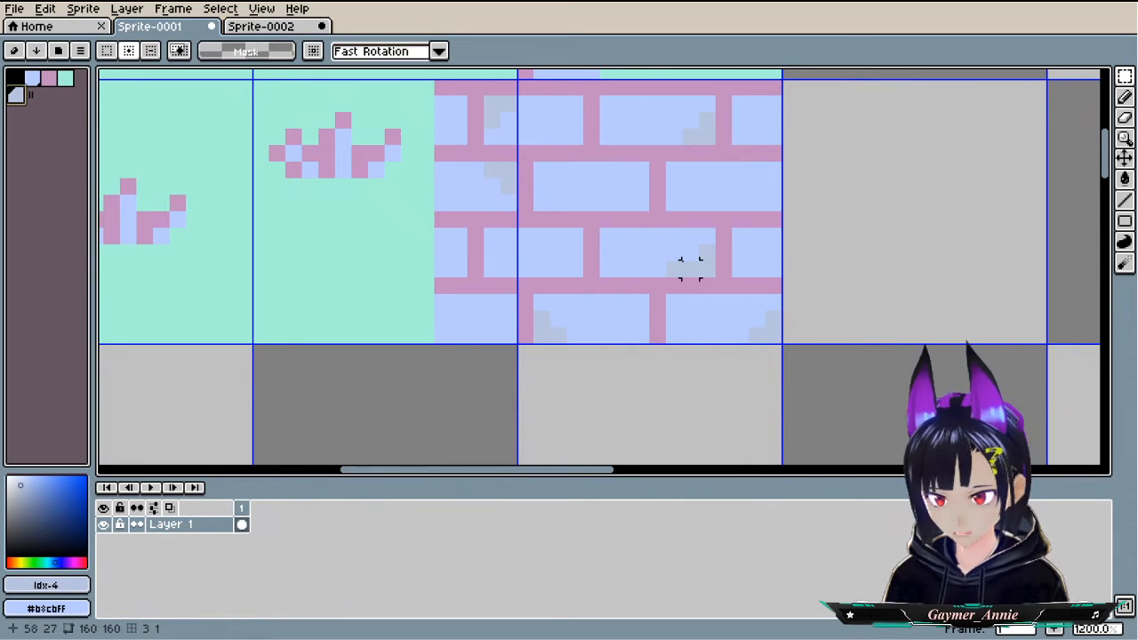
- Pencil a pink mortar corner in the third row's sixth tile, four pixels up its left edge and six pixels across
{"action": "scroll", "coordinate": [686, 266], "scroll_direction": "up", "scroll_amount": 5}
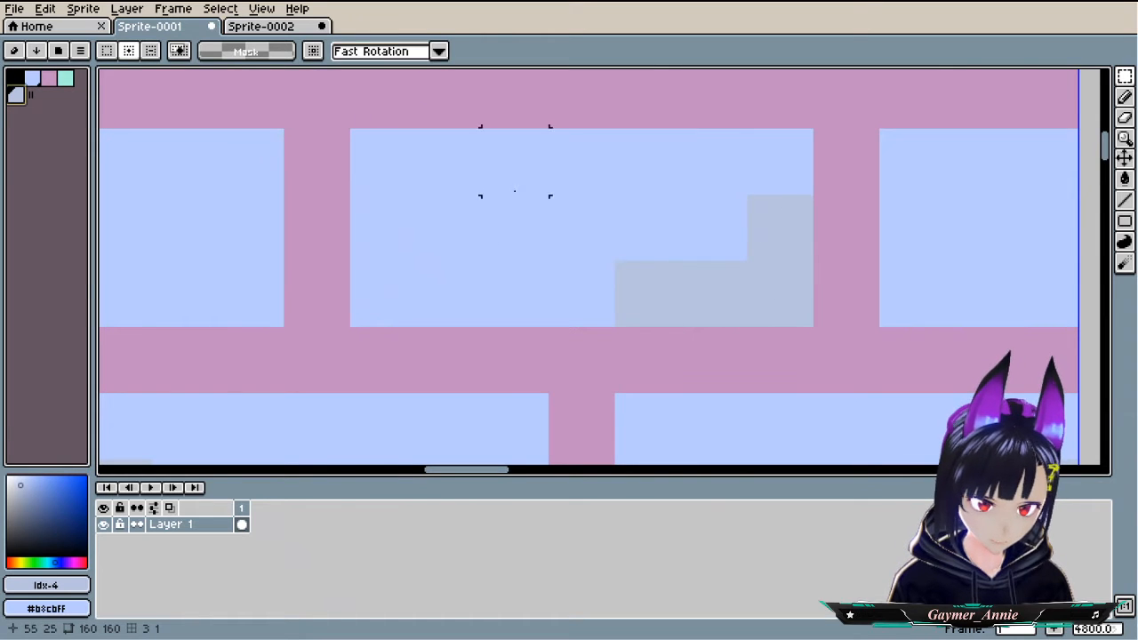
{"action": "scroll", "coordinate": [515, 228], "scroll_direction": "down", "scroll_amount": 5}
{"action": "left_click_drag", "start_coordinate": [583, 242], "coordinate": [432, 313]}
{"action": "scroll", "coordinate": [431, 313], "scroll_direction": "down", "scroll_amount": 3}
{"action": "left_click_drag", "start_coordinate": [520, 290], "coordinate": [598, 71]}
{"action": "scroll", "coordinate": [688, 169], "scroll_direction": "up", "scroll_amount": 2}
{"action": "left_click_drag", "start_coordinate": [781, 234], "coordinate": [680, 286]}
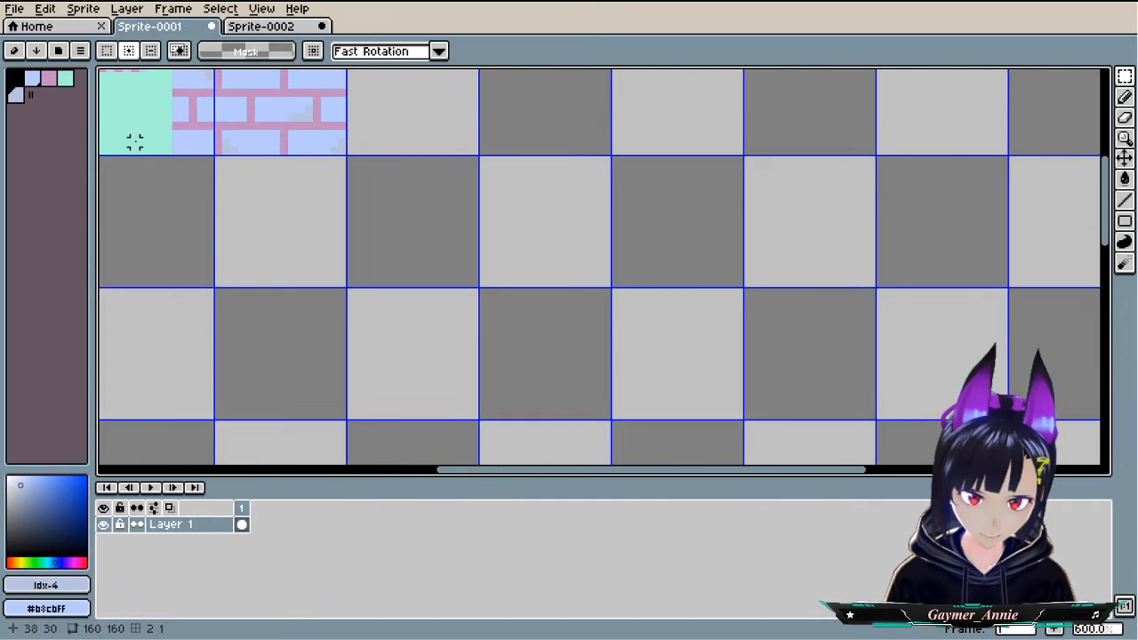
{"action": "left_click", "coordinate": [49, 80]}
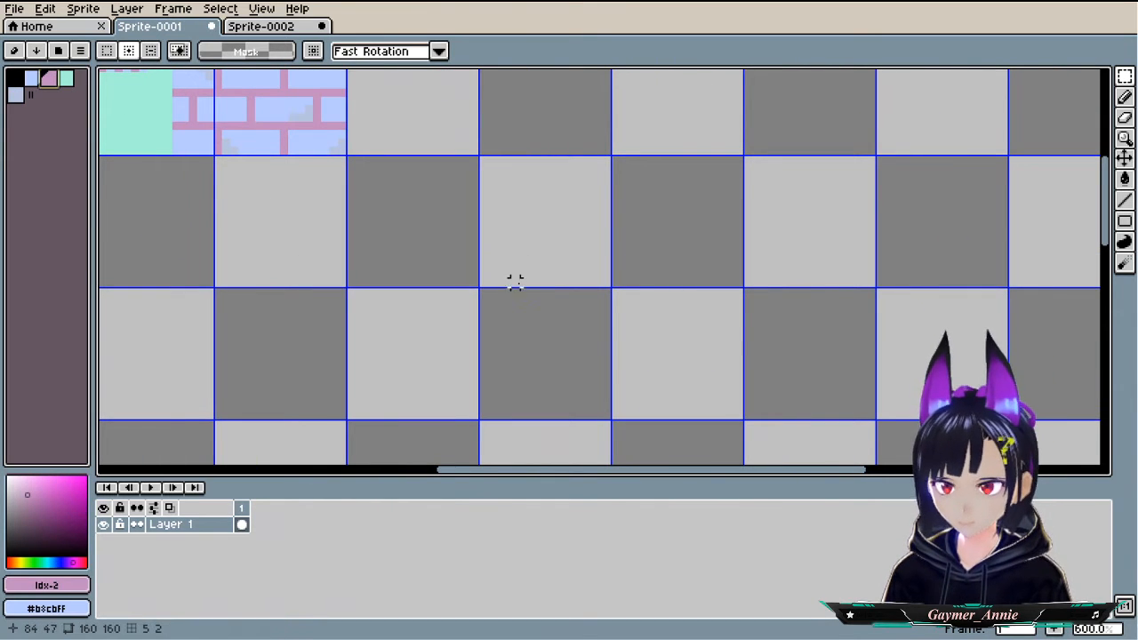
{"action": "key", "text": "v"}
{"action": "scroll", "coordinate": [492, 281], "scroll_direction": "up", "scroll_amount": 3}
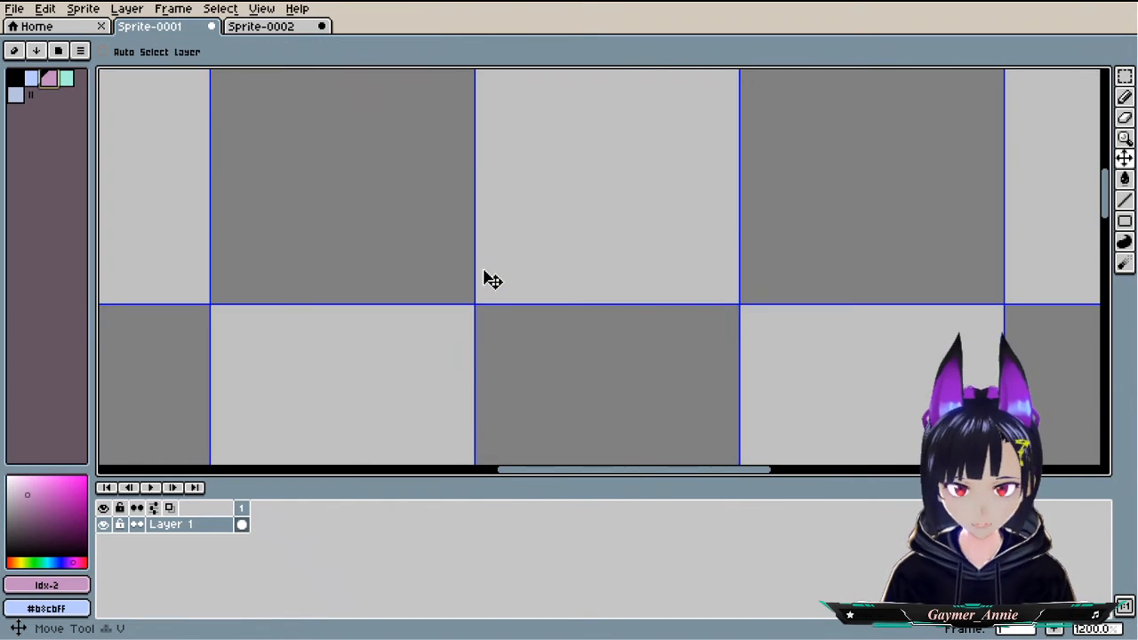
{"action": "key", "text": "b"}
{"action": "scroll", "coordinate": [510, 310], "scroll_direction": "up", "scroll_amount": 3}
{"action": "left_click", "coordinate": [458, 354]}
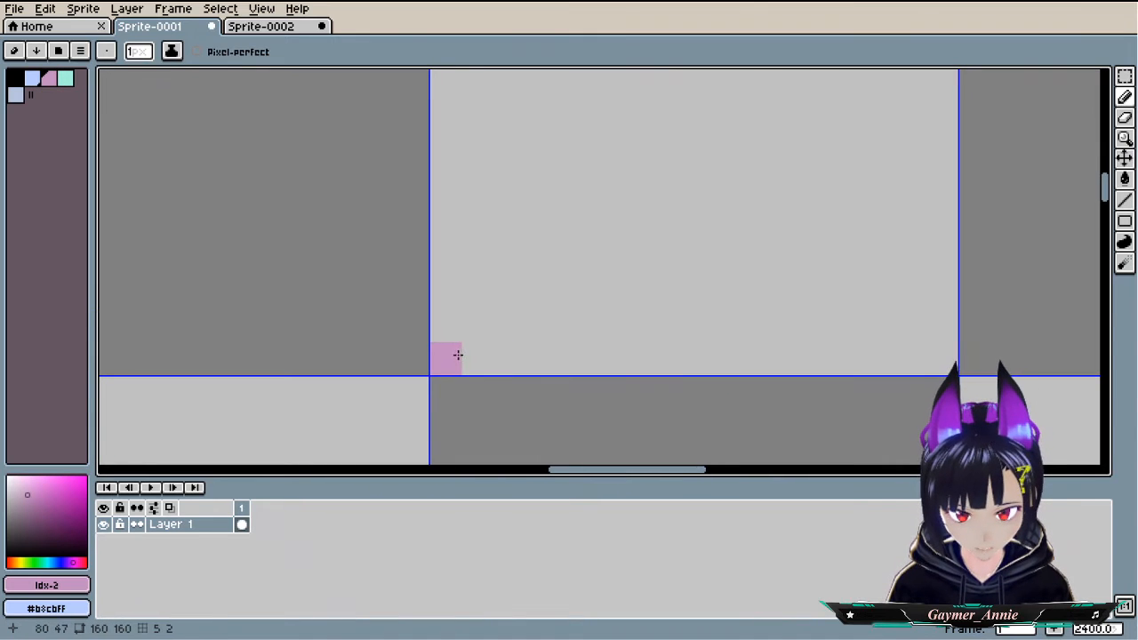
{"action": "mouse_move", "coordinate": [447, 355]}
{"action": "left_mouse_down"}
{"action": "mouse_move", "coordinate": [440, 262]}
{"action": "mouse_move", "coordinate": [625, 259]}
{"action": "left_mouse_up"}
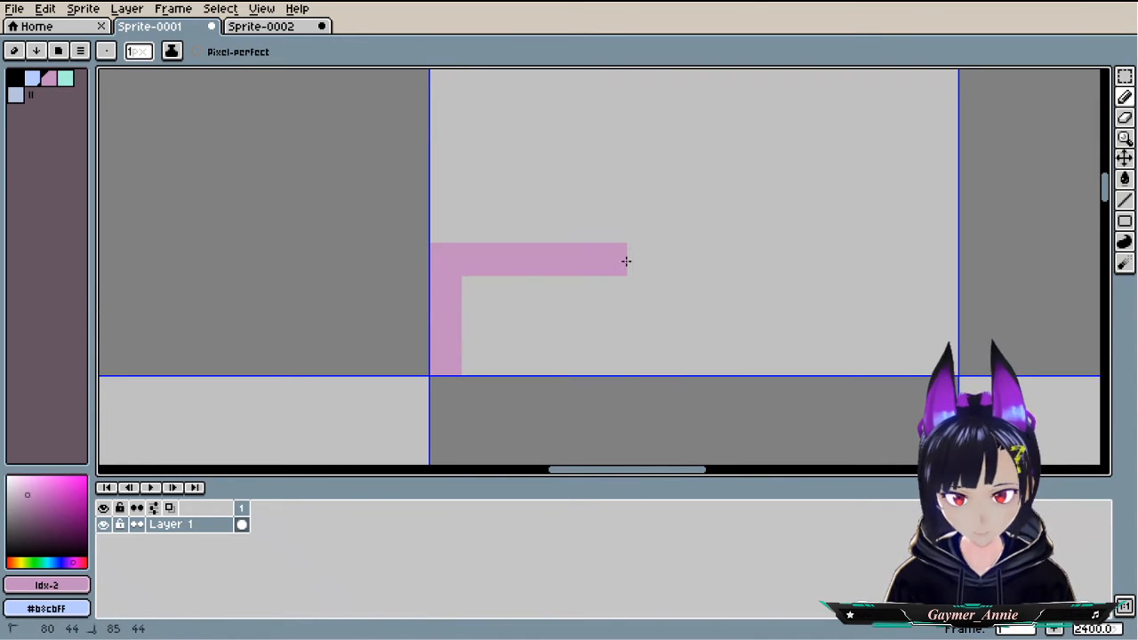
- Extend the pink mortar lines into four staggered brick courses filling the whole empty tile
{"action": "left_click", "coordinate": [492, 318]}
{"action": "key", "text": "ctrl+z"}
{"action": "left_click", "coordinate": [504, 299]}
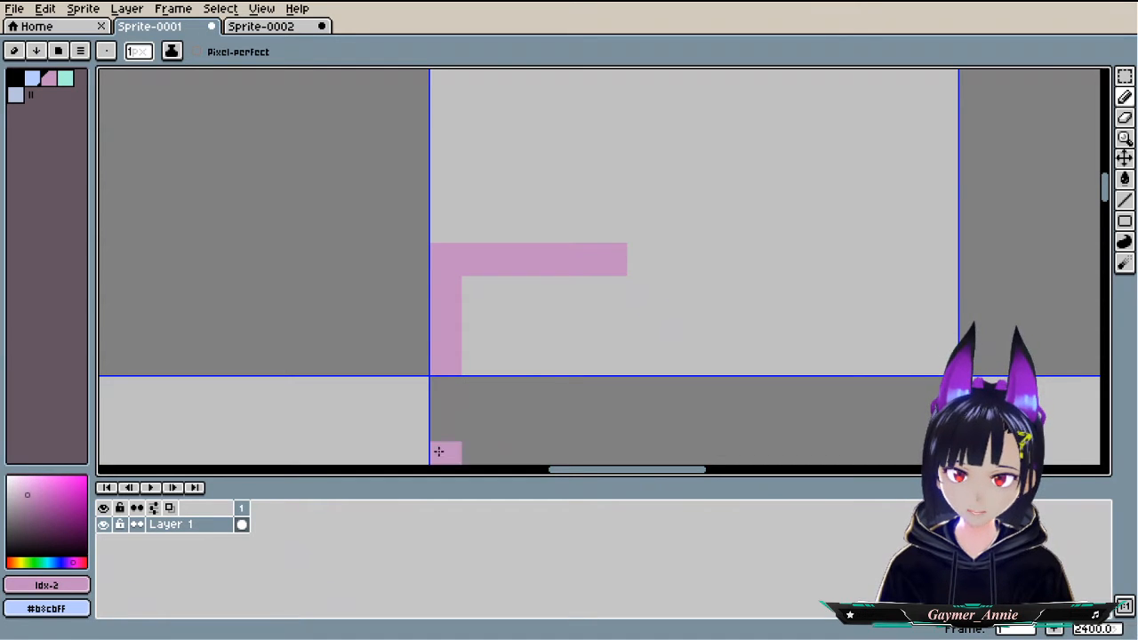
{"action": "left_click_drag", "start_coordinate": [556, 345], "coordinate": [451, 354]}
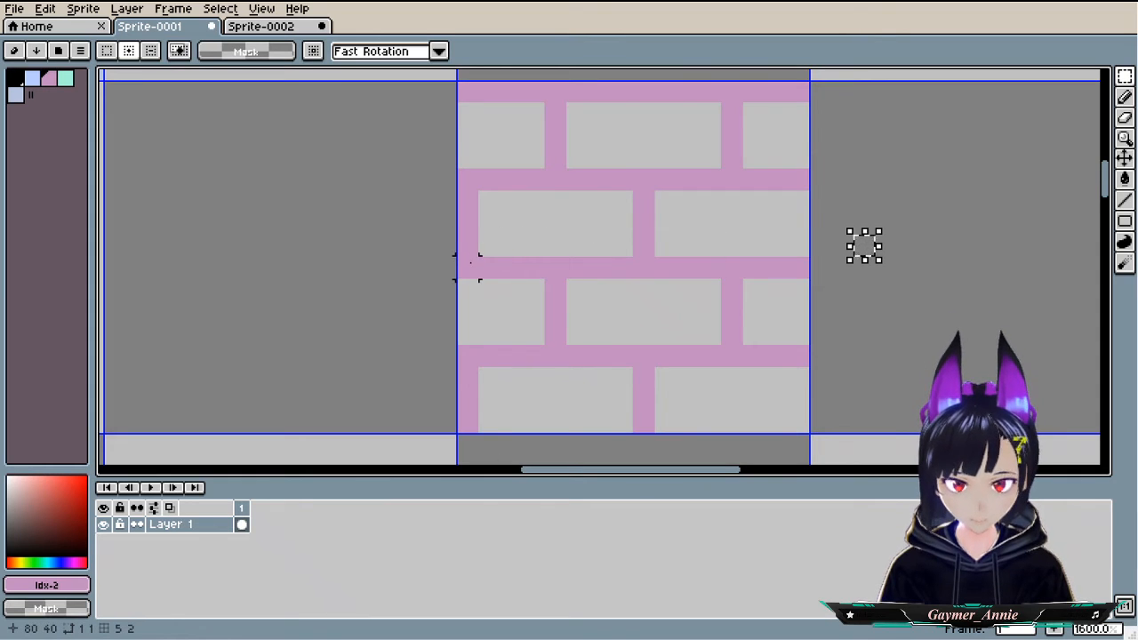
- Clear the new brick tile's upper nine pixel rows and fill the two bricks in its bottom course with light blue
{"action": "left_click_drag", "start_coordinate": [468, 264], "coordinate": [803, 104]}
{"action": "key", "text": "Delete"}
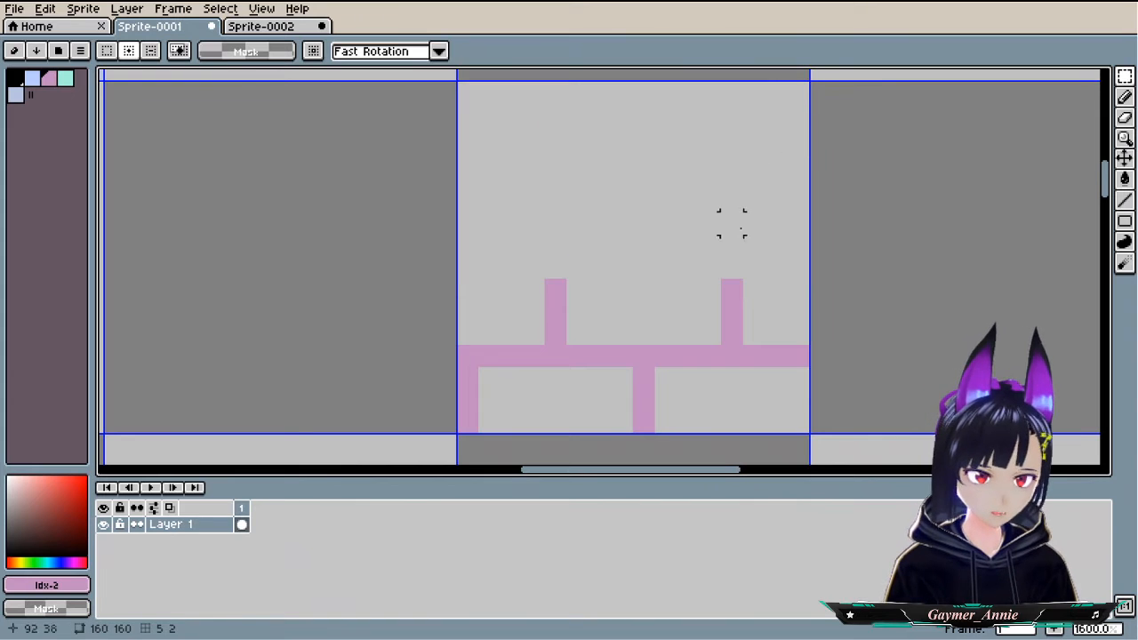
{"action": "left_click", "coordinate": [33, 79]}
{"action": "key", "text": "b"}
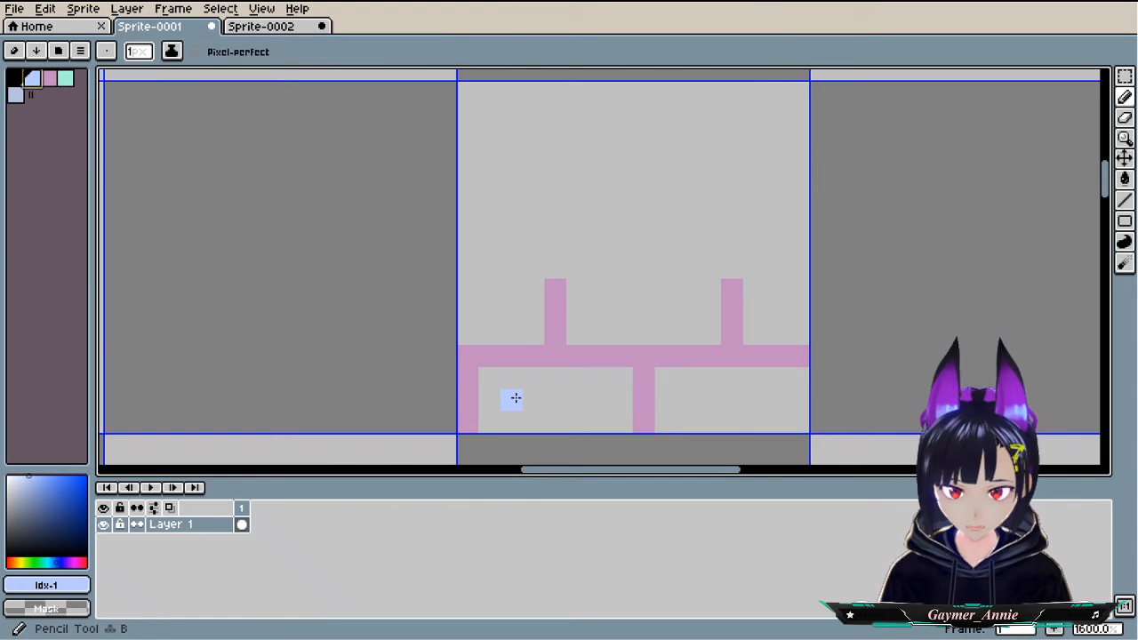
{"action": "key", "text": "g"}
{"action": "left_click", "coordinate": [516, 396]}
{"action": "left_click", "coordinate": [730, 411]}
- Pencil the three bricks of the tile's second course from the bottom in solid light blue
{"action": "key", "text": "b"}
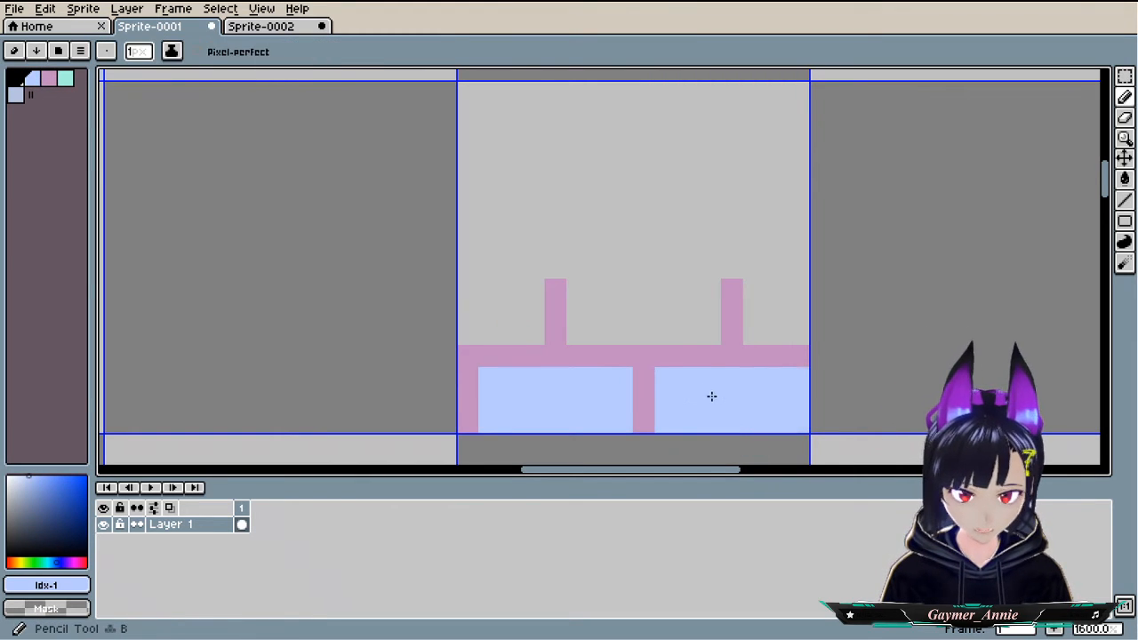
{"action": "left_click", "coordinate": [470, 289]}
{"action": "mouse_move", "coordinate": [486, 281]}
{"action": "left_mouse_down"}
{"action": "mouse_move", "coordinate": [527, 281]}
{"action": "mouse_move", "coordinate": [526, 324]}
{"action": "mouse_move", "coordinate": [471, 326]}
{"action": "mouse_move", "coordinate": [507, 308]}
{"action": "left_mouse_up"}
{"action": "mouse_move", "coordinate": [571, 285]}
{"action": "left_mouse_down"}
{"action": "mouse_move", "coordinate": [705, 289]}
{"action": "mouse_move", "coordinate": [702, 340]}
{"action": "mouse_move", "coordinate": [581, 321]}
{"action": "mouse_move", "coordinate": [762, 290]}
{"action": "mouse_move", "coordinate": [756, 327]}
{"action": "mouse_move", "coordinate": [771, 295]}
{"action": "mouse_move", "coordinate": [776, 340]}
{"action": "mouse_move", "coordinate": [801, 294]}
{"action": "mouse_move", "coordinate": [803, 341]}
{"action": "left_mouse_up"}
{"action": "left_click", "coordinate": [757, 290]}
- Add a new layer above Layer 1 and set its opacity to 120
{"action": "left_click", "coordinate": [126, 8]}
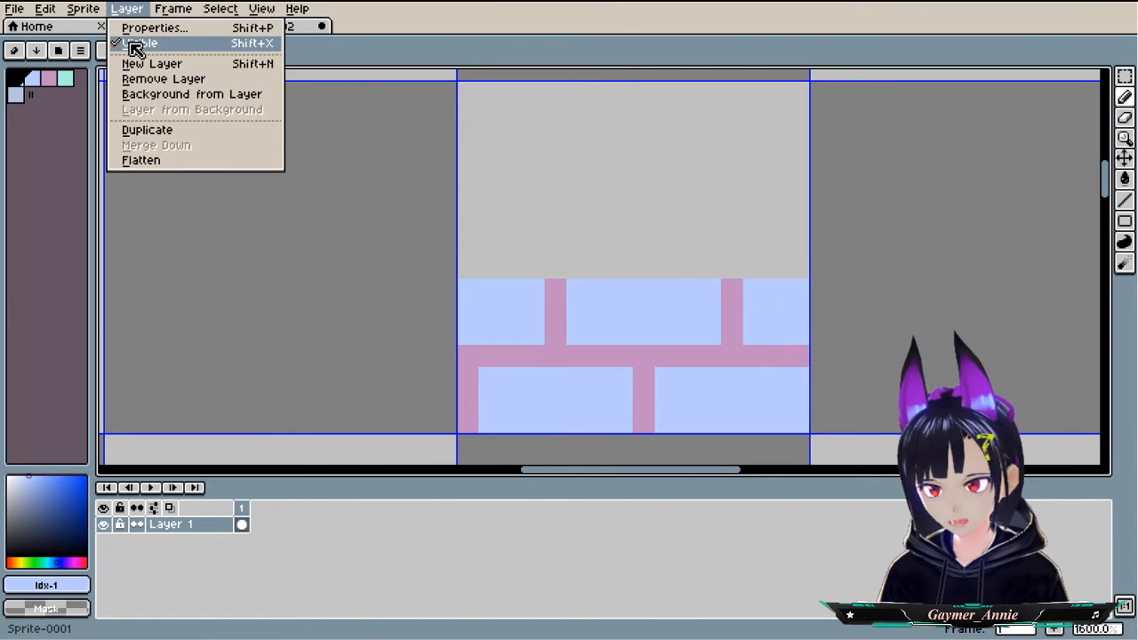
{"action": "left_click", "coordinate": [142, 64]}
{"action": "double_click", "coordinate": [182, 527]}
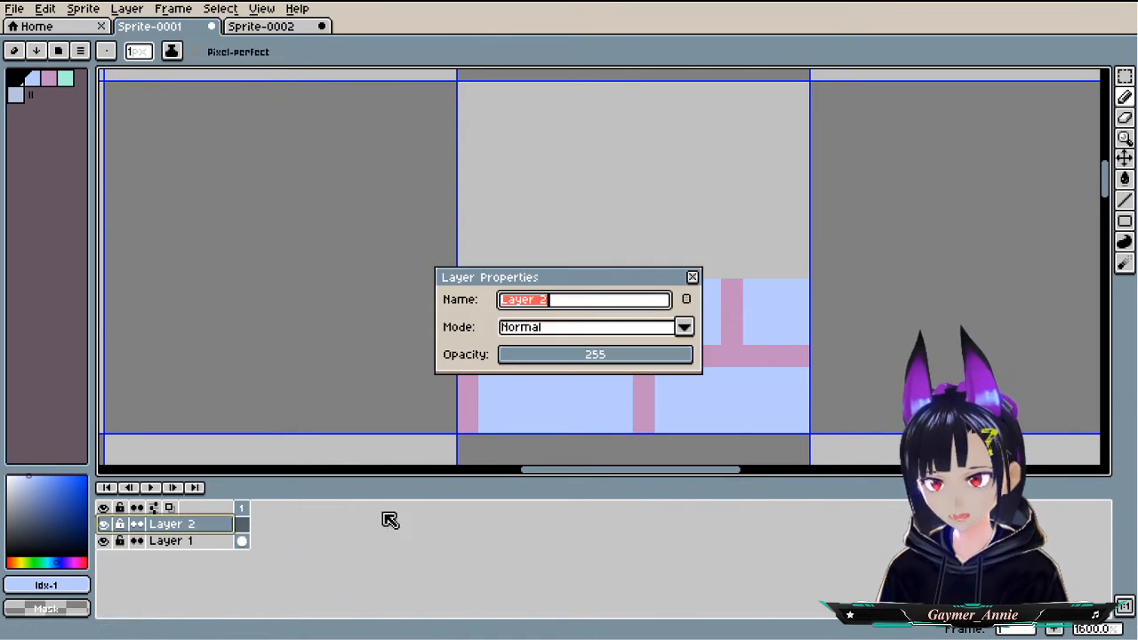
{"action": "left_click", "coordinate": [602, 360]}
{"action": "left_click_drag", "start_coordinate": [601, 365], "coordinate": [597, 368]}
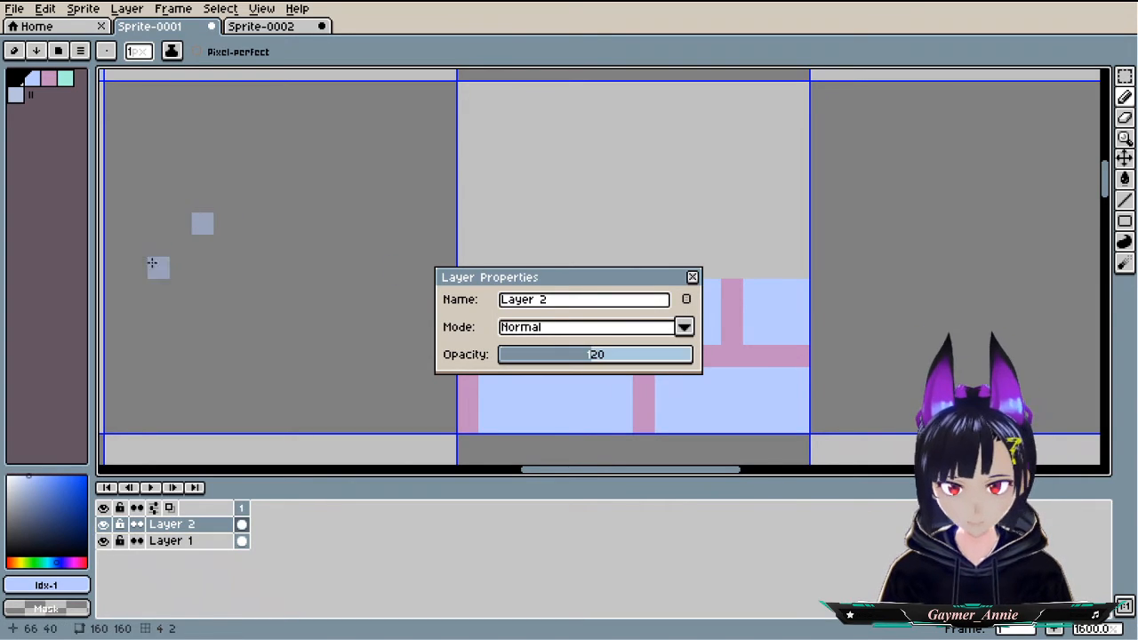
{"action": "left_click", "coordinate": [693, 277]}
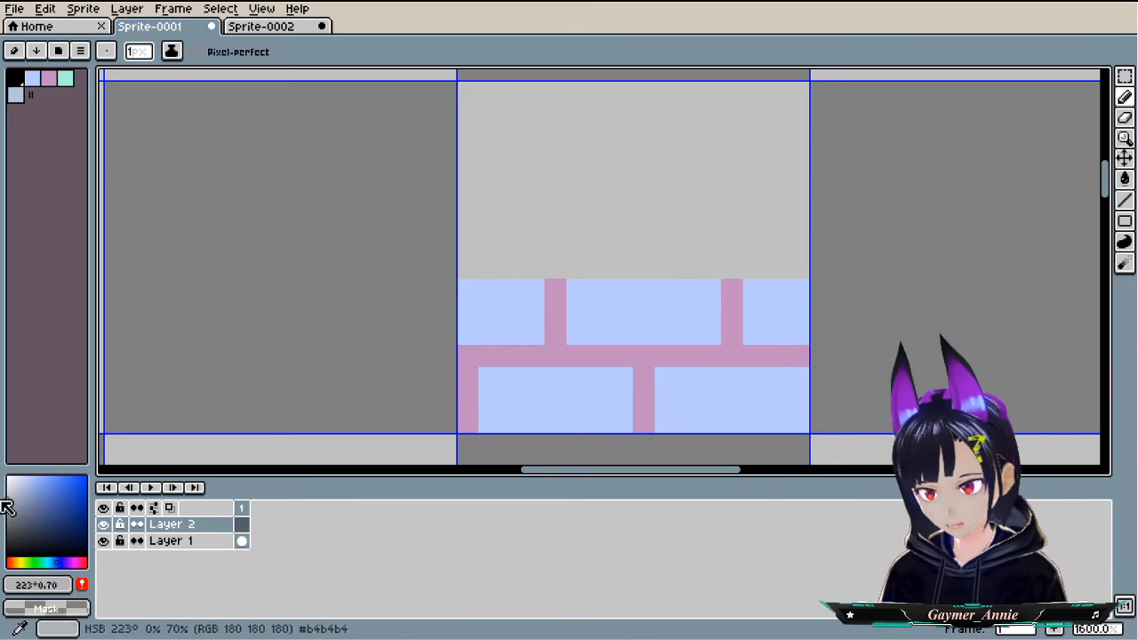
- Draw a filled grey #727272 rectangle on Layer 2 covering the tile's lower two brick courses as a shadow
{"action": "left_click", "coordinate": [67, 587]}
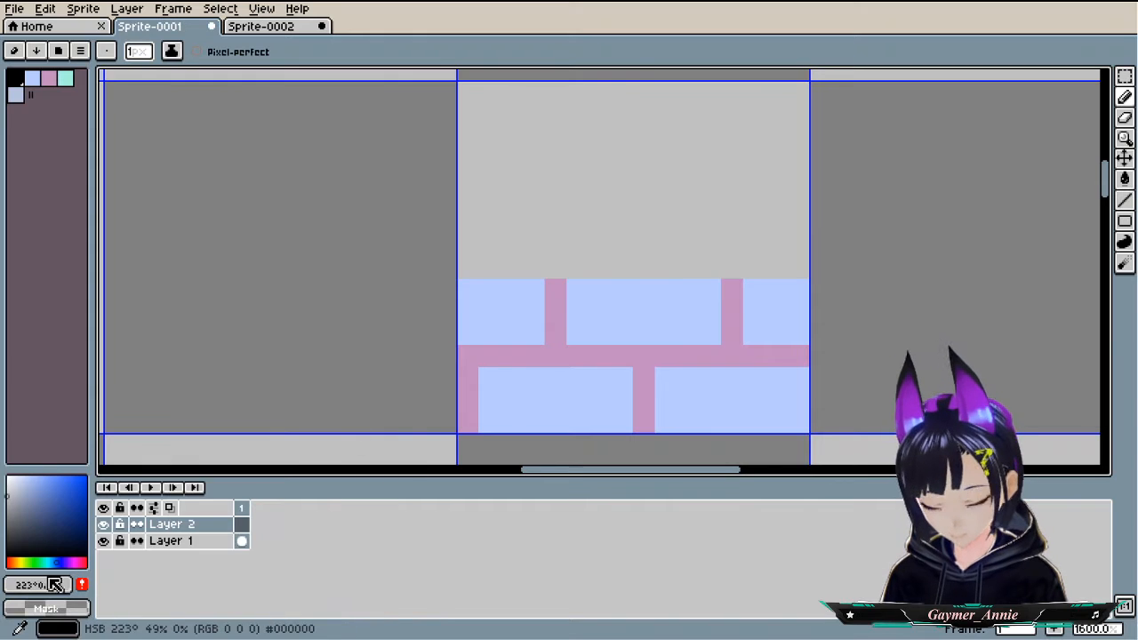
{"action": "left_click", "coordinate": [55, 584]}
{"action": "left_click", "coordinate": [230, 483]}
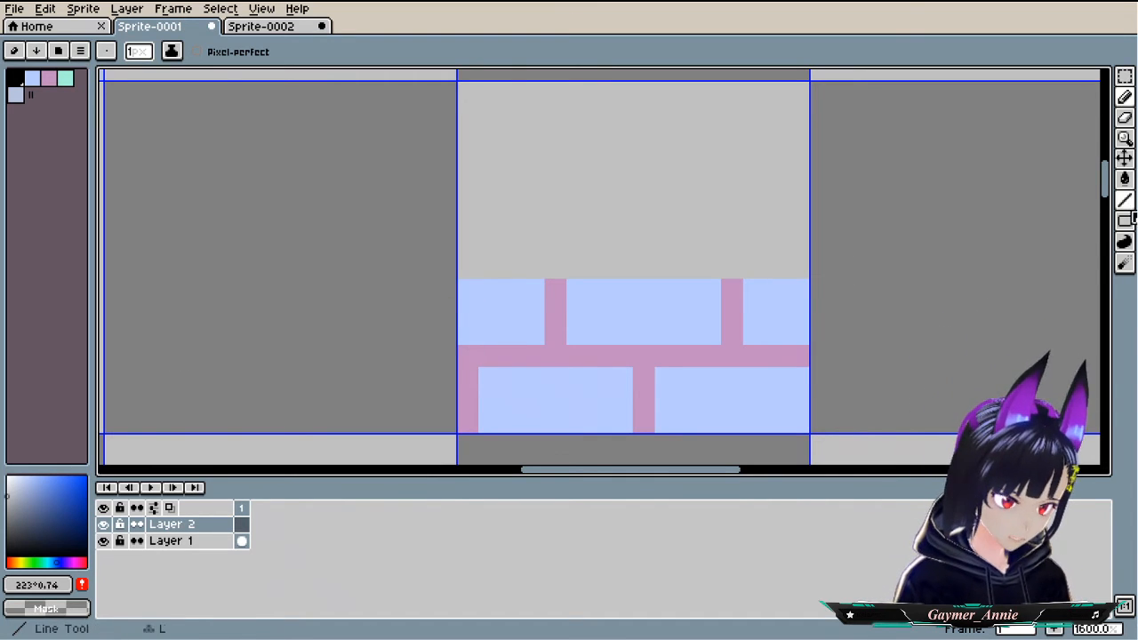
{"action": "left_click", "coordinate": [1128, 226]}
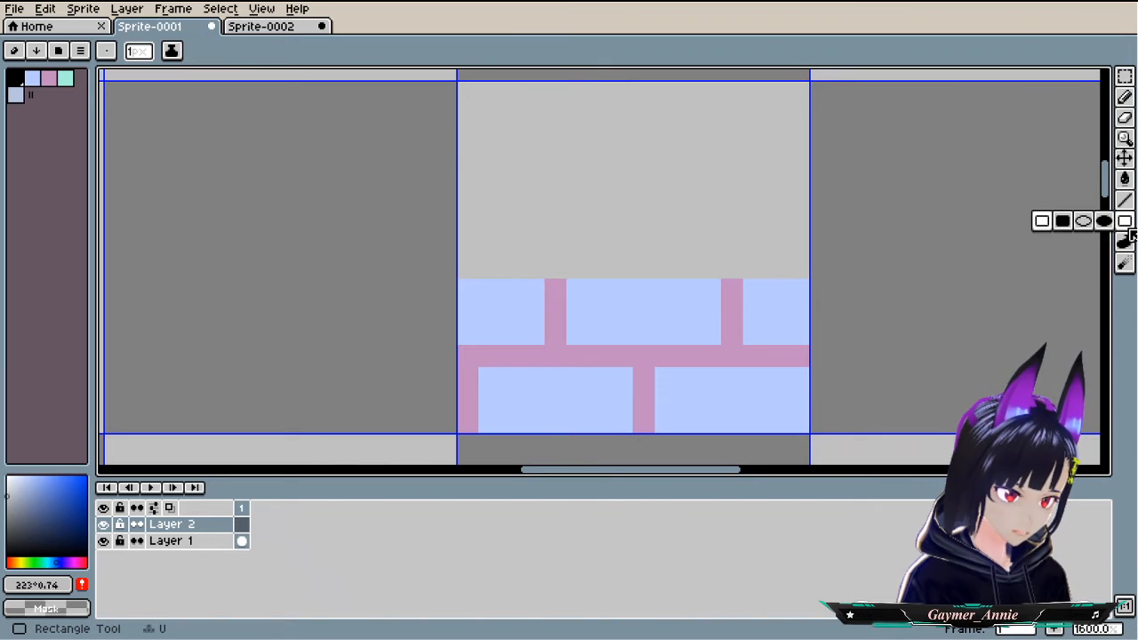
{"action": "left_click", "coordinate": [1068, 221]}
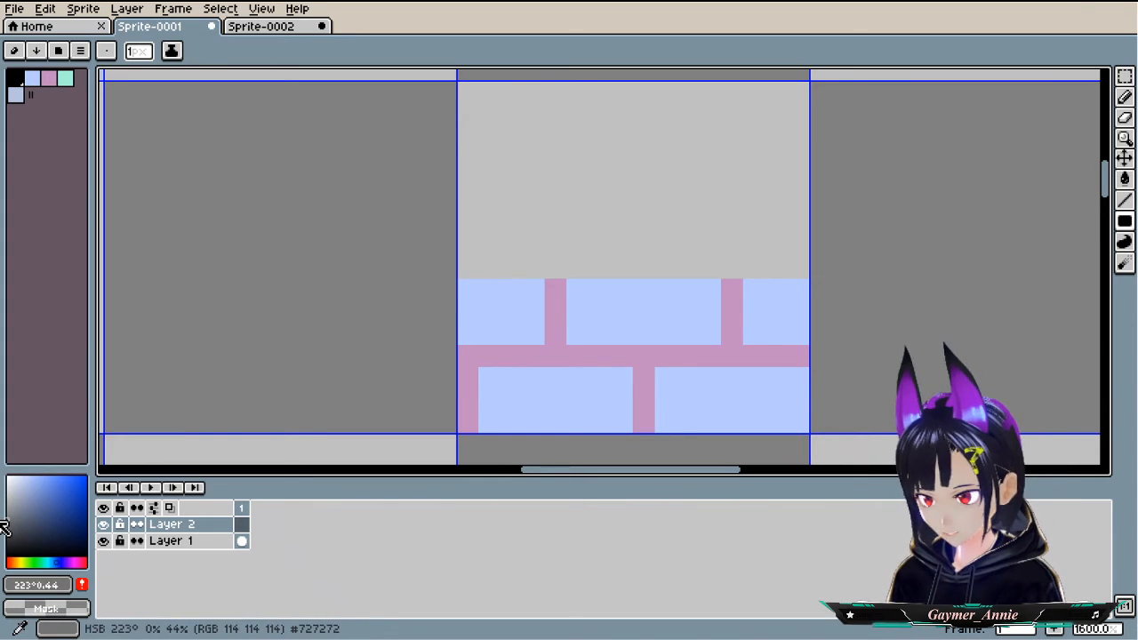
{"action": "left_click_drag", "start_coordinate": [462, 287], "coordinate": [797, 415]}
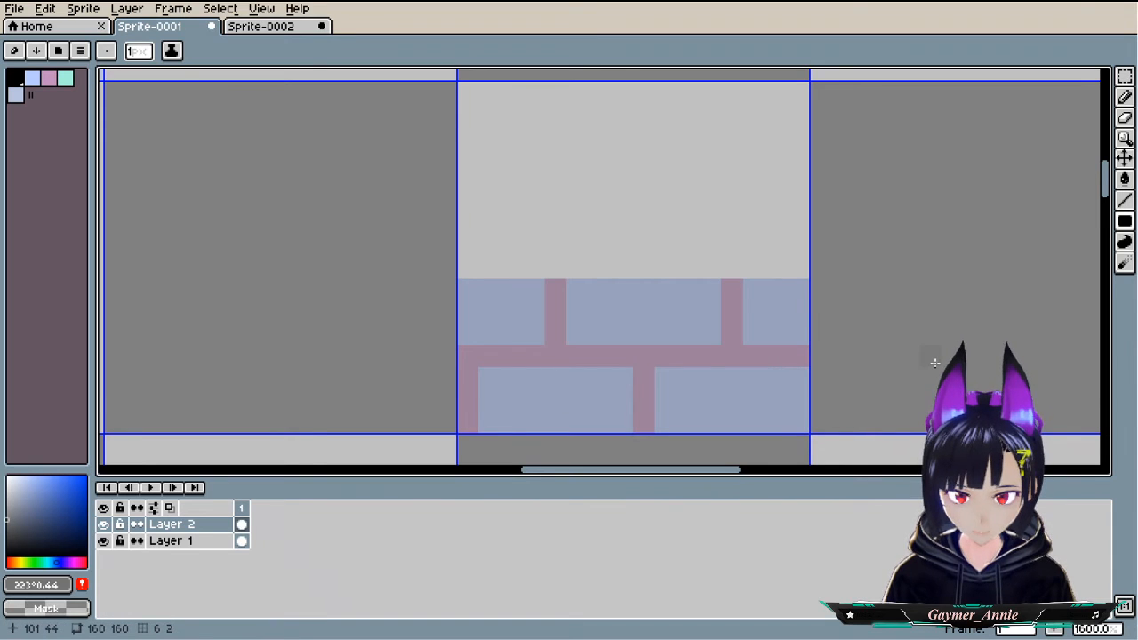
{"action": "scroll", "coordinate": [935, 362], "scroll_direction": "down", "scroll_amount": 3}
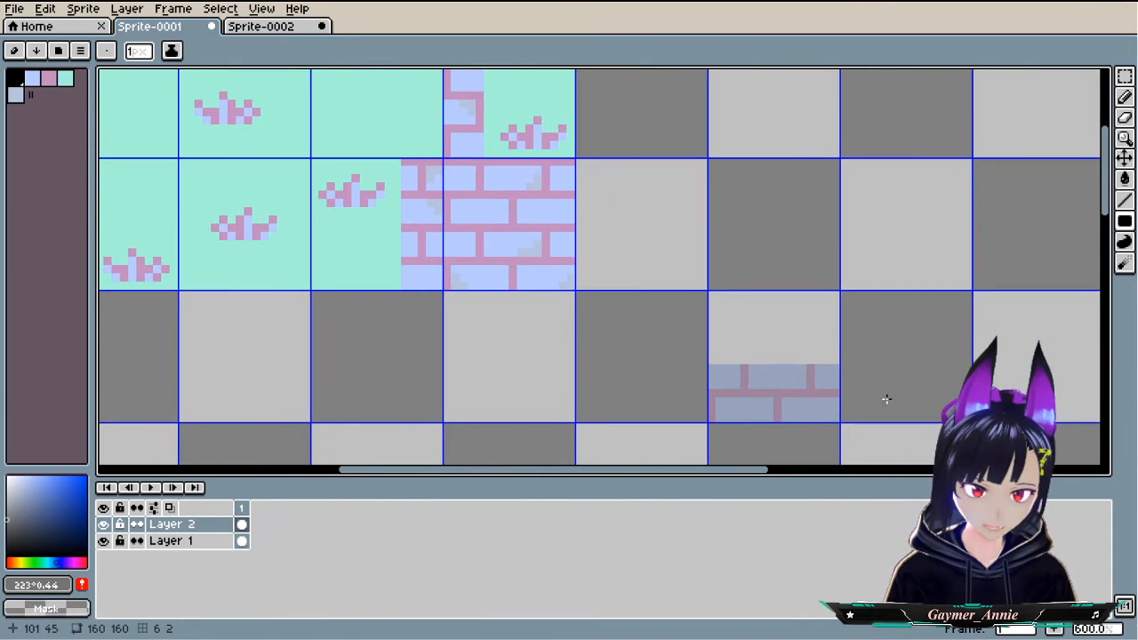
{"action": "scroll", "coordinate": [874, 394], "scroll_direction": "up", "scroll_amount": 3}
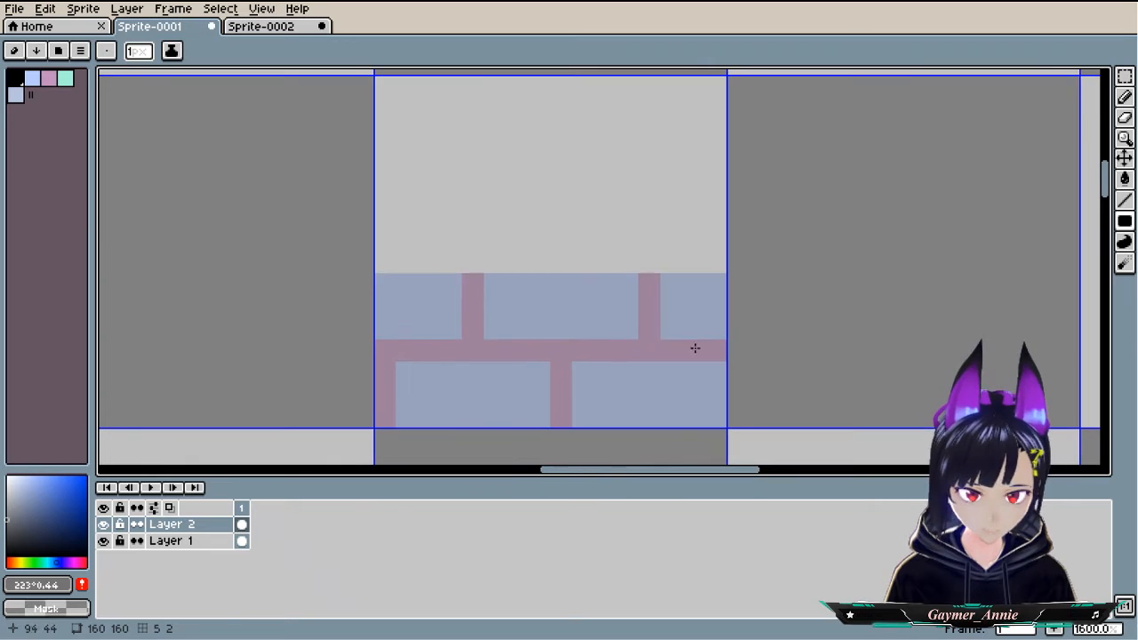
- Pencil light-blue bricks three pixels high directly above the shaded courses on Layer 2
{"action": "left_click", "coordinate": [32, 78]}
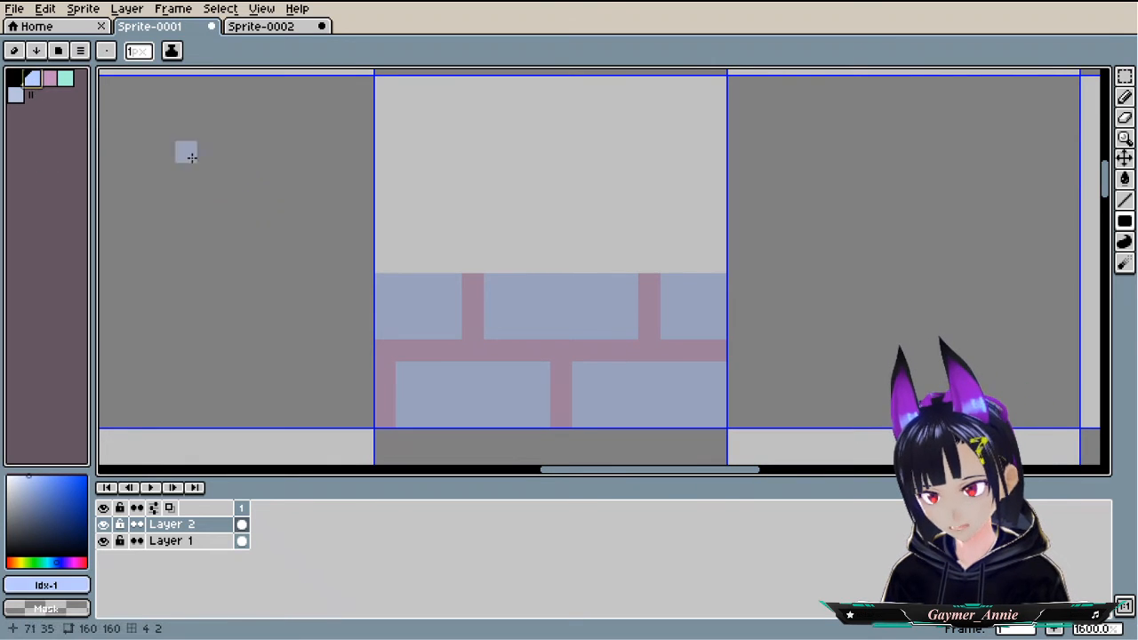
{"action": "key", "text": "b"}
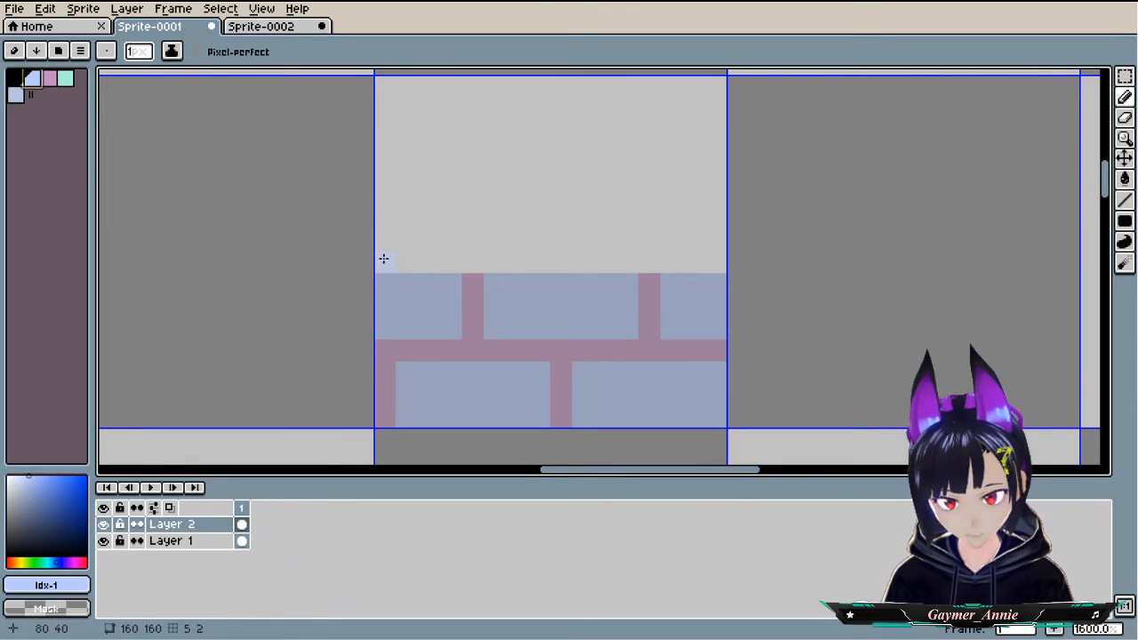
{"action": "left_click_drag", "start_coordinate": [377, 258], "coordinate": [395, 262]}
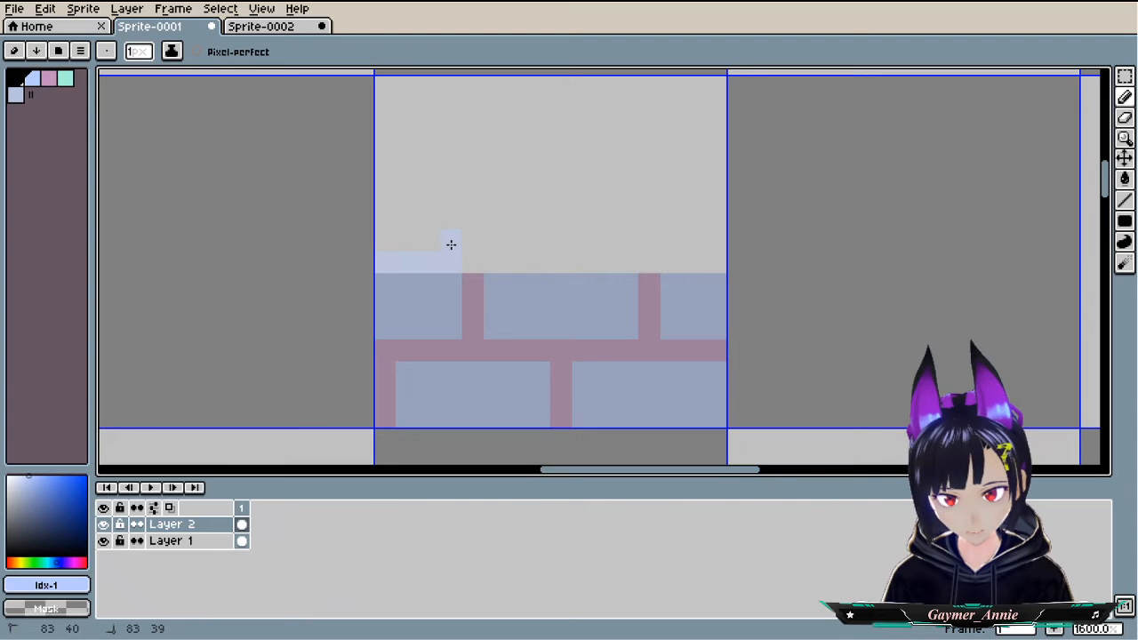
{"action": "mouse_move", "coordinate": [450, 228]}
{"action": "left_mouse_down"}
{"action": "mouse_move", "coordinate": [389, 222]}
{"action": "mouse_move", "coordinate": [410, 242]}
{"action": "left_mouse_up"}
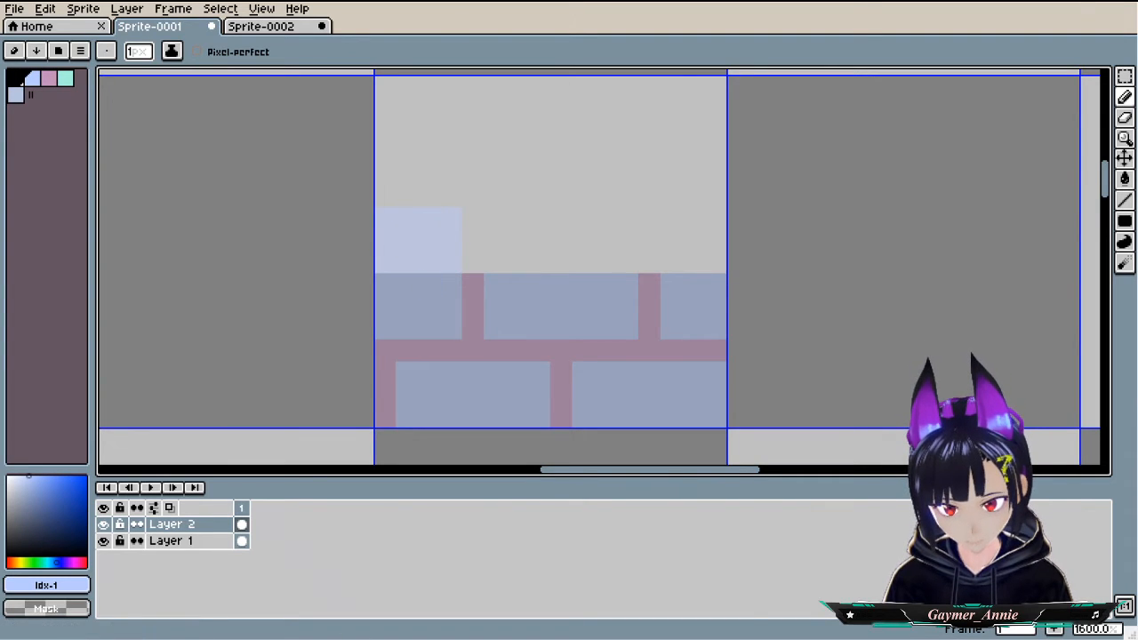
- Pencil pink mortar joints between the upper light-blue bricks and a horizontal mortar line across their tops on Layer 2
{"action": "left_click", "coordinate": [49, 79]}
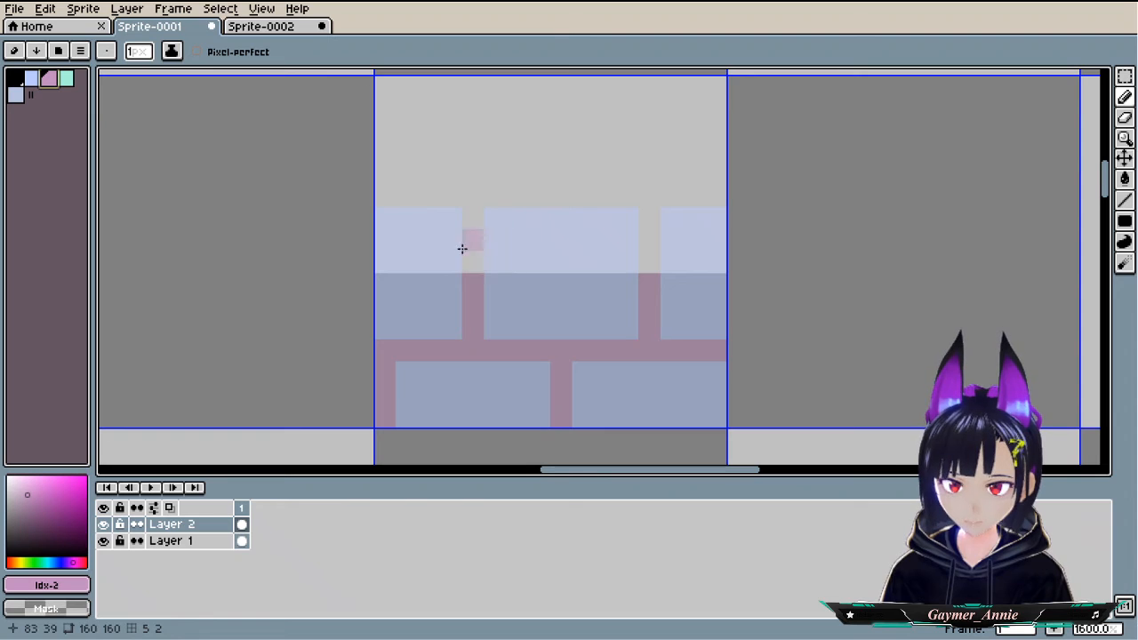
{"action": "mouse_move", "coordinate": [463, 246]}
{"action": "left_mouse_down"}
{"action": "mouse_move", "coordinate": [471, 198]}
{"action": "mouse_move", "coordinate": [381, 186]}
{"action": "mouse_move", "coordinate": [652, 191]}
{"action": "mouse_move", "coordinate": [638, 253]}
{"action": "mouse_move", "coordinate": [651, 201]}
{"action": "mouse_move", "coordinate": [719, 196]}
{"action": "left_mouse_up"}
{"action": "scroll", "coordinate": [640, 308], "scroll_direction": "up", "scroll_amount": 2}
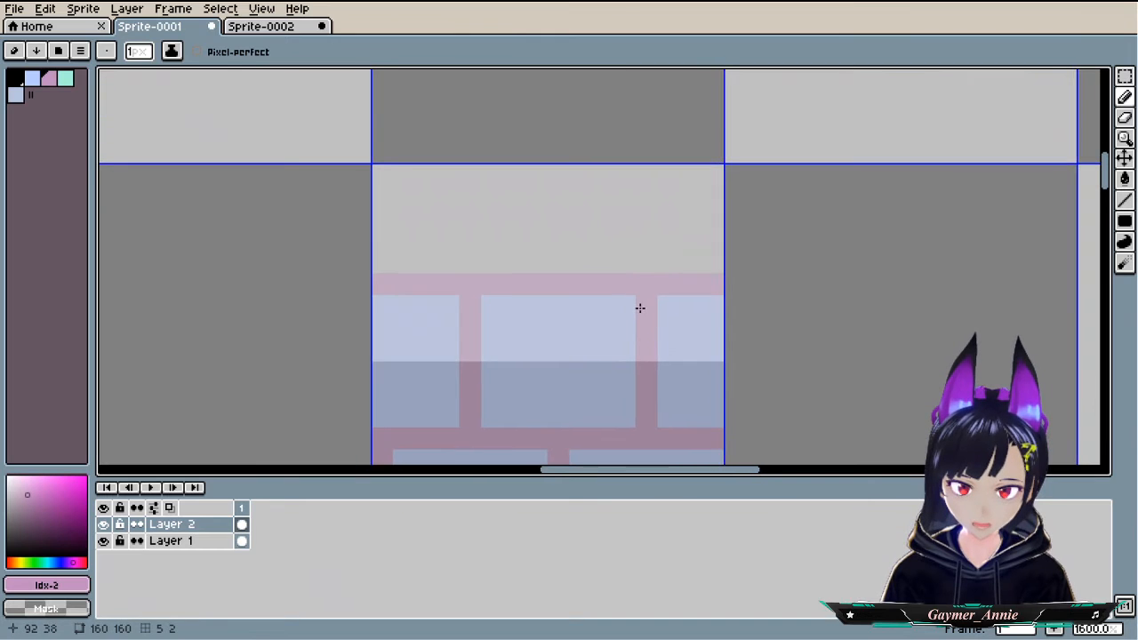
{"action": "scroll", "coordinate": [503, 284], "scroll_direction": "up", "scroll_amount": 2}
{"action": "left_click", "coordinate": [383, 247]}
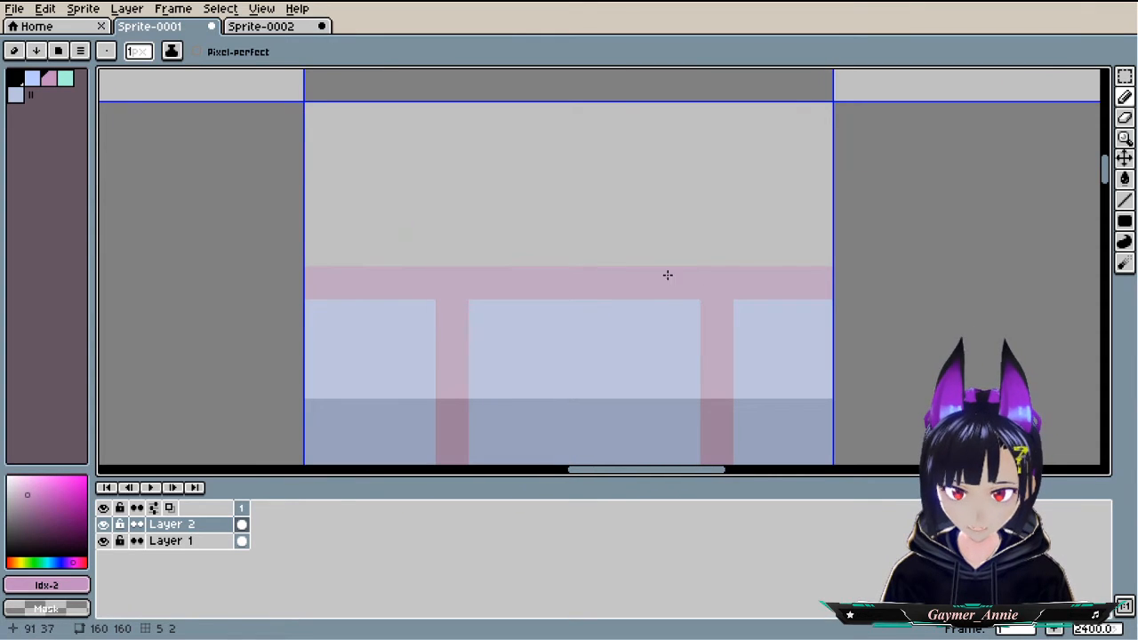
- Outline a staggered top course of two bricks in pink mortar on Layer 2
{"action": "mouse_move", "coordinate": [573, 255]}
{"action": "left_mouse_down"}
{"action": "mouse_move", "coordinate": [574, 158]}
{"action": "mouse_move", "coordinate": [334, 140]}
{"action": "left_mouse_up"}
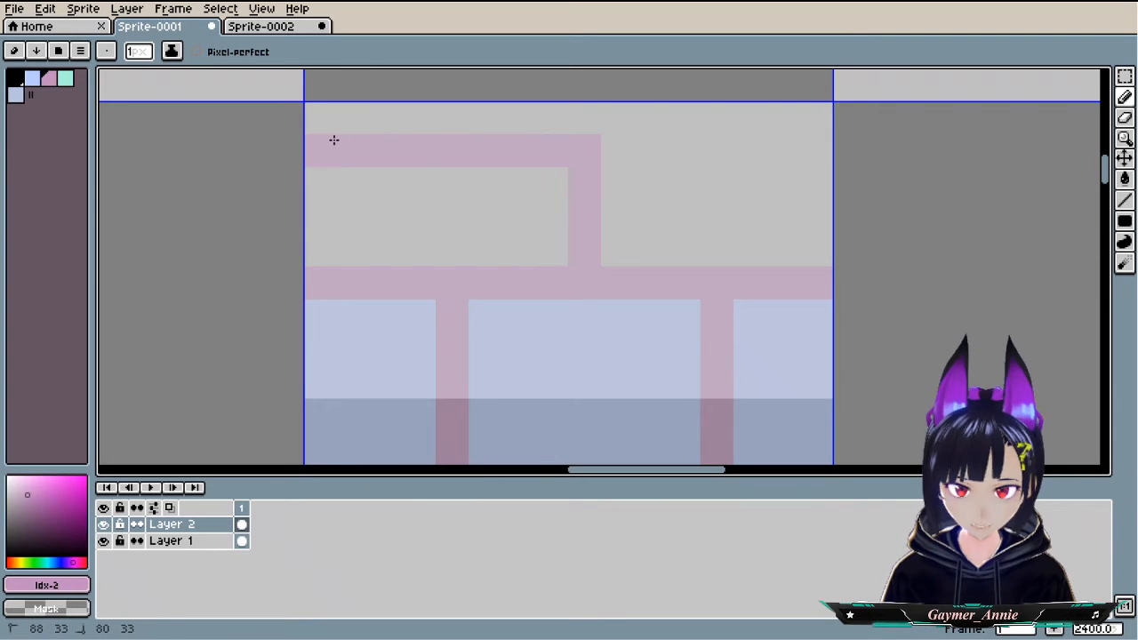
{"action": "left_click_drag", "start_coordinate": [321, 184], "coordinate": [333, 261]}
{"action": "scroll", "coordinate": [379, 287], "scroll_direction": "down", "scroll_amount": 3}
{"action": "scroll", "coordinate": [388, 267], "scroll_direction": "up", "scroll_amount": 4}
{"action": "left_click", "coordinate": [499, 188]}
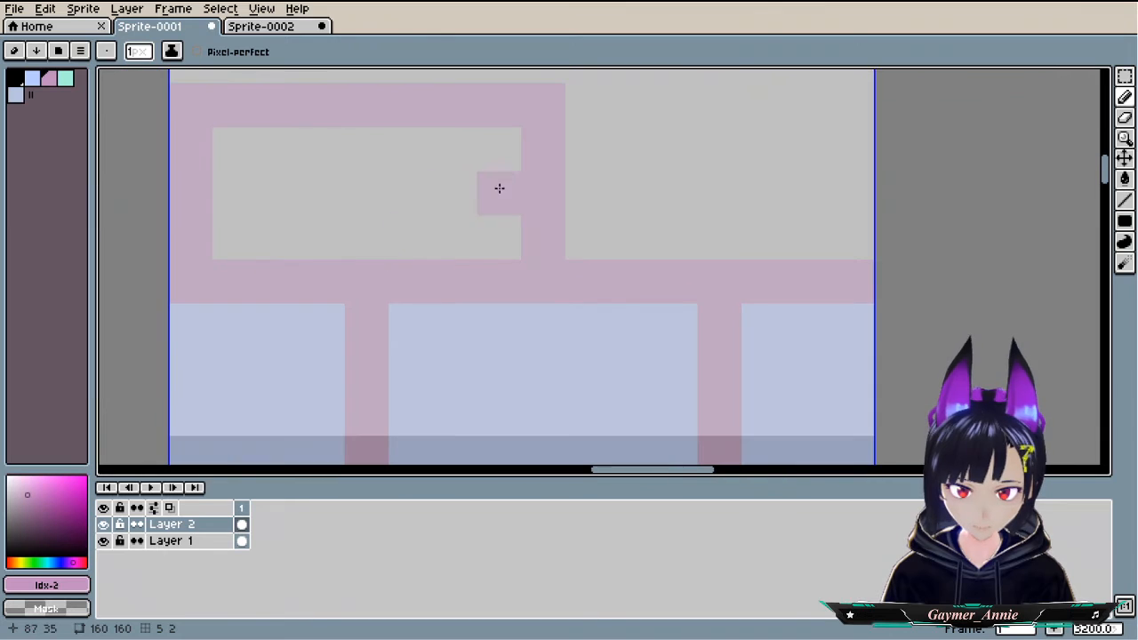
{"action": "mouse_move", "coordinate": [558, 114]}
{"action": "left_mouse_down"}
{"action": "mouse_move", "coordinate": [567, 94]}
{"action": "mouse_move", "coordinate": [859, 104]}
{"action": "mouse_move", "coordinate": [833, 240]}
{"action": "mouse_move", "coordinate": [814, 214]}
{"action": "left_mouse_up"}
{"action": "scroll", "coordinate": [833, 240], "scroll_direction": "down", "scroll_amount": 1}
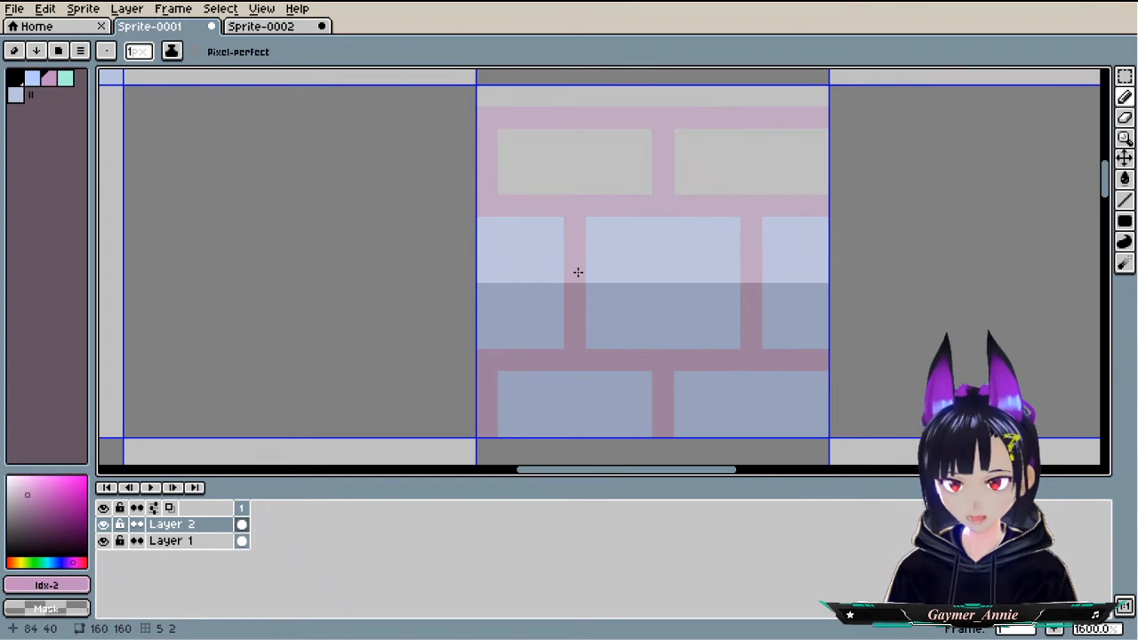
- Undo the brick and mortar pencil strokes made on Layer 2, keeping the grey shadow rectangle
{"action": "scroll", "coordinate": [578, 272], "scroll_direction": "down", "scroll_amount": 1}
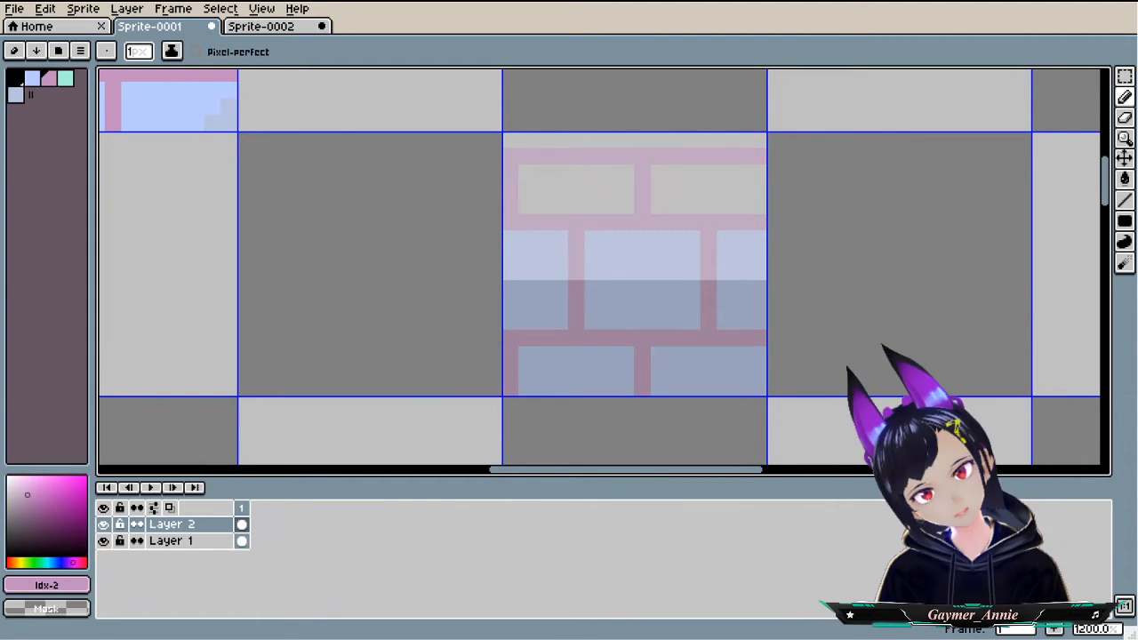
{"action": "left_click", "coordinate": [623, 255], "text": "alt"}
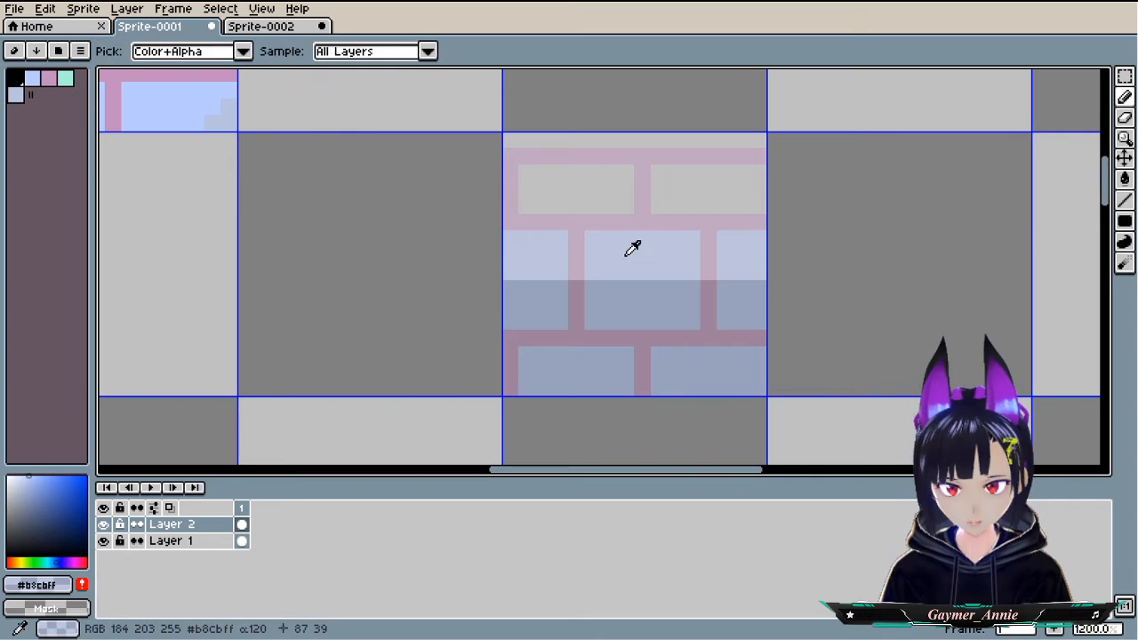
{"action": "key", "text": "g"}
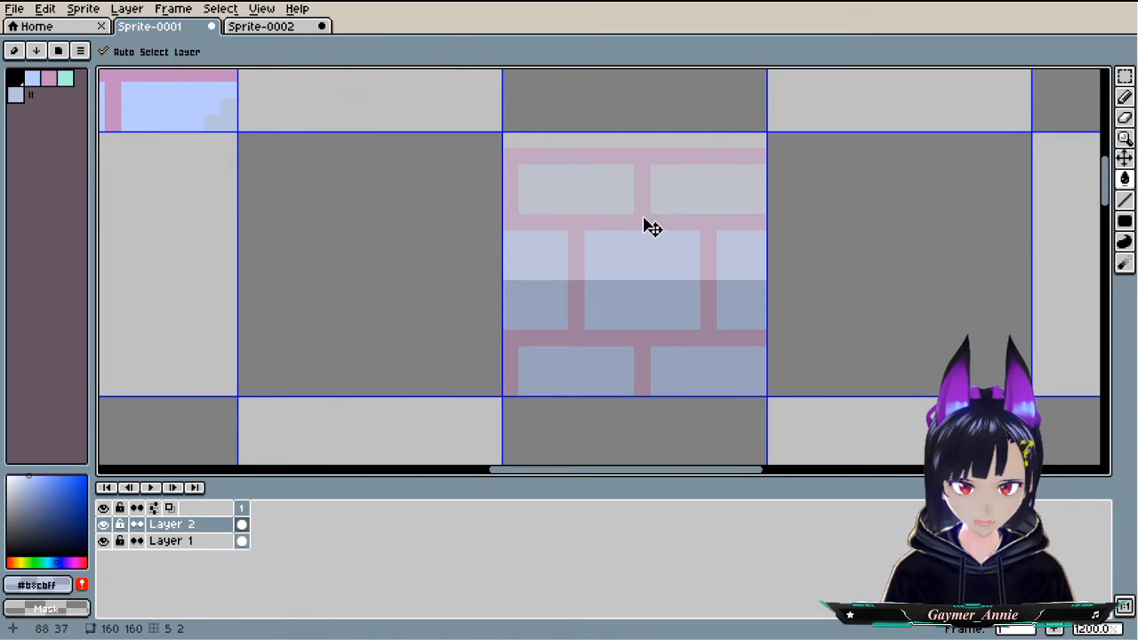
{"action": "key", "text": "ctrl+z"}
{"action": "key", "text": "ctrl+z"}
{"action": "key", "text": "ctrl+z"}
{"action": "key", "text": "ctrl+z"}
{"action": "key", "text": "ctrl+z"}
{"action": "key", "text": "ctrl+z"}
{"action": "key", "text": "ctrl+z"}
{"action": "key", "text": "ctrl+z"}
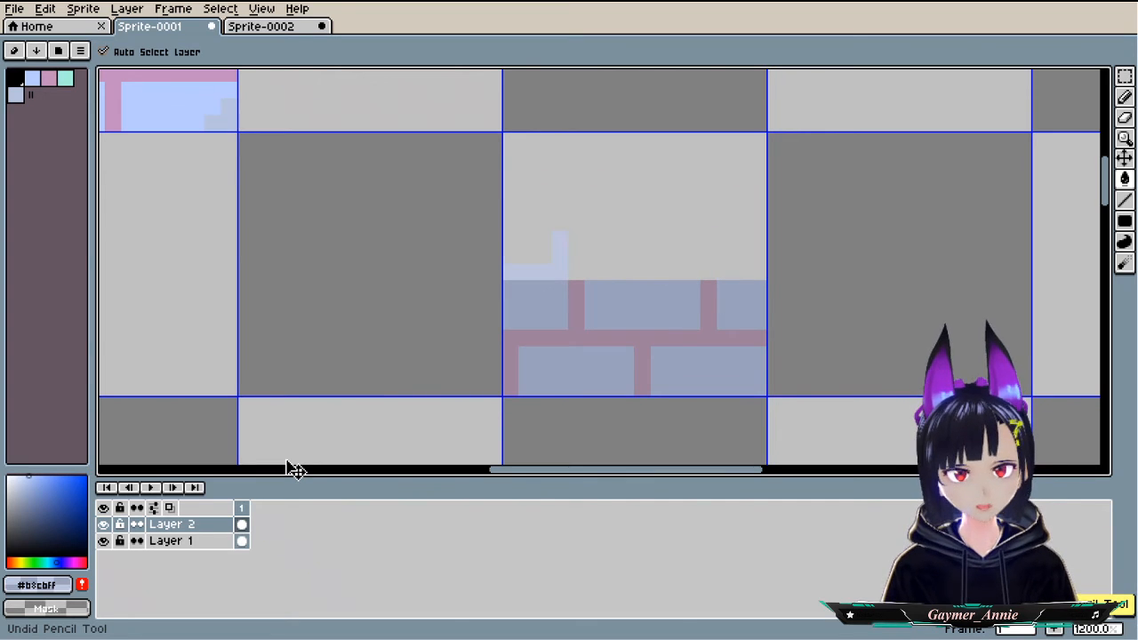
- Merge Layer 2 down into Layer 1
{"action": "right_click", "coordinate": [198, 532]}
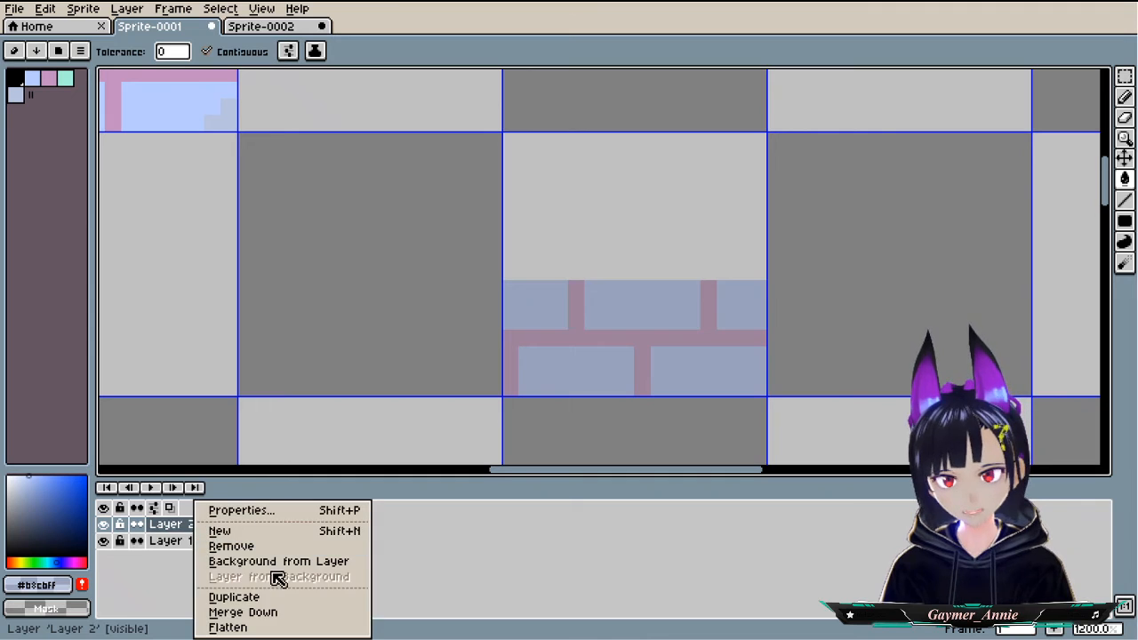
{"action": "left_click", "coordinate": [238, 613]}
- Pencil a row of three light-blue bricks, three pixels high, directly above the shaded courses on Layer 1
{"action": "left_click", "coordinate": [33, 79]}
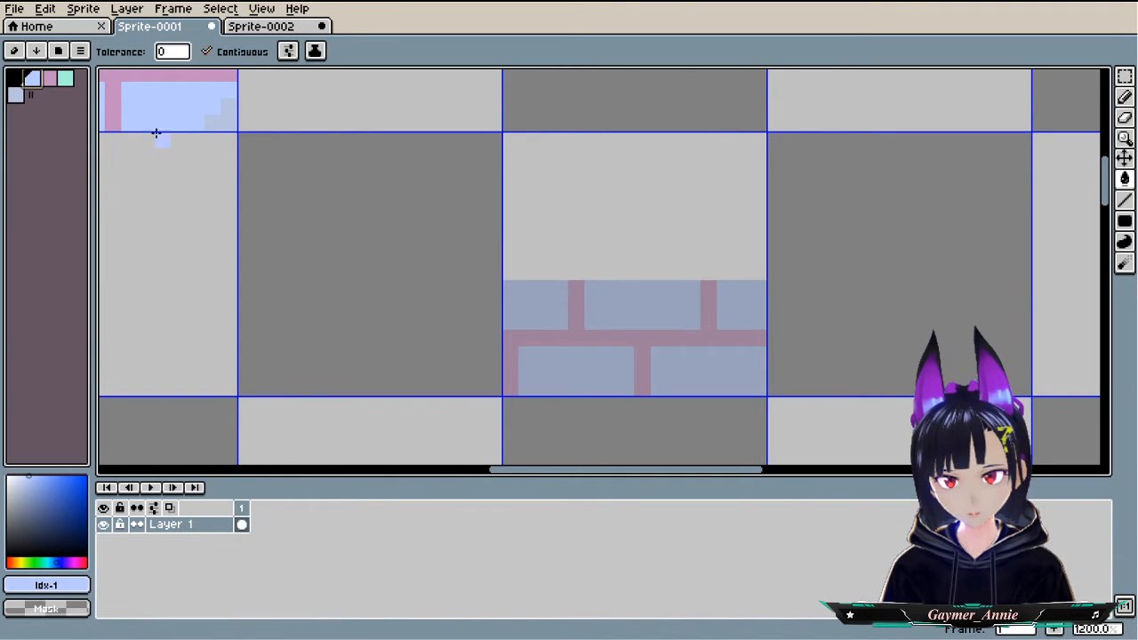
{"action": "left_click", "coordinate": [516, 269]}
{"action": "key", "text": "ctrl+z"}
{"action": "key", "text": "b"}
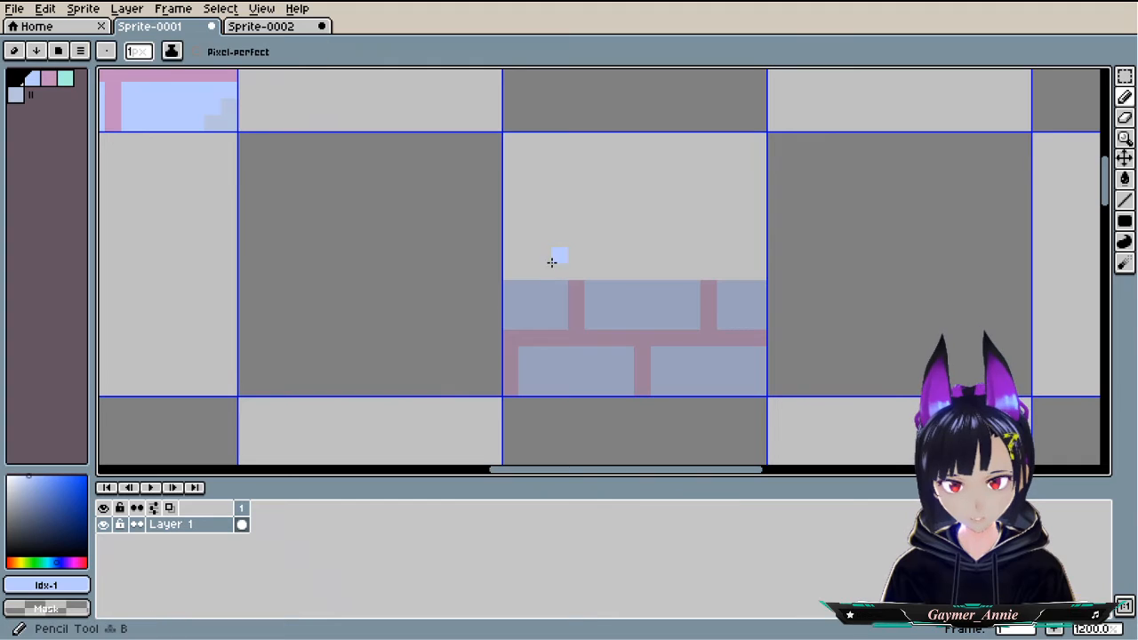
{"action": "mouse_move", "coordinate": [522, 267]}
{"action": "left_mouse_down"}
{"action": "mouse_move", "coordinate": [558, 272]}
{"action": "mouse_move", "coordinate": [555, 240]}
{"action": "mouse_move", "coordinate": [519, 243]}
{"action": "mouse_move", "coordinate": [517, 256]}
{"action": "mouse_move", "coordinate": [540, 251]}
{"action": "mouse_move", "coordinate": [597, 284]}
{"action": "mouse_move", "coordinate": [596, 251]}
{"action": "mouse_move", "coordinate": [620, 243]}
{"action": "mouse_move", "coordinate": [688, 244]}
{"action": "mouse_move", "coordinate": [690, 274]}
{"action": "mouse_move", "coordinate": [614, 268]}
{"action": "mouse_move", "coordinate": [611, 259]}
{"action": "mouse_move", "coordinate": [672, 254]}
{"action": "mouse_move", "coordinate": [752, 260]}
{"action": "mouse_move", "coordinate": [731, 272]}
{"action": "mouse_move", "coordinate": [756, 271]}
{"action": "mouse_move", "coordinate": [755, 242]}
{"action": "mouse_move", "coordinate": [727, 256]}
{"action": "left_mouse_up"}
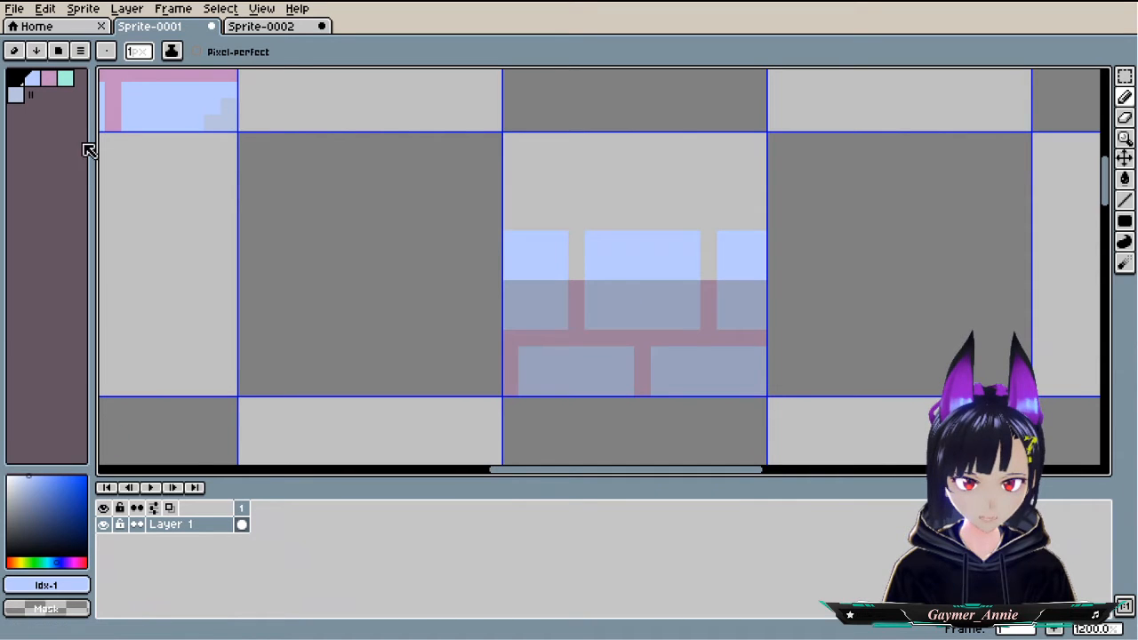
- Pencil pink vertical mortar joints between the three light-blue bricks and a horizontal mortar line across the tile above them
{"action": "left_click", "coordinate": [63, 78]}
{"action": "left_click", "coordinate": [49, 79]}
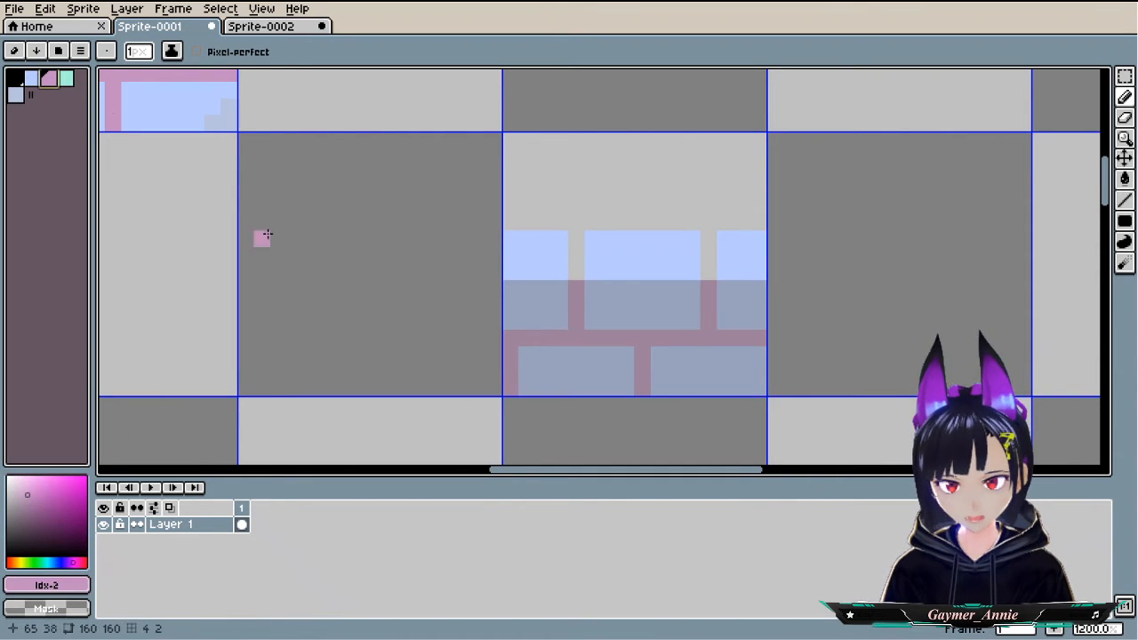
{"action": "left_click", "coordinate": [571, 265]}
{"action": "mouse_move", "coordinate": [571, 264]}
{"action": "left_mouse_down"}
{"action": "mouse_move", "coordinate": [581, 226]}
{"action": "mouse_move", "coordinate": [503, 215]}
{"action": "mouse_move", "coordinate": [590, 229]}
{"action": "mouse_move", "coordinate": [704, 224]}
{"action": "mouse_move", "coordinate": [710, 260]}
{"action": "mouse_move", "coordinate": [711, 232]}
{"action": "mouse_move", "coordinate": [747, 221]}
{"action": "left_mouse_up"}
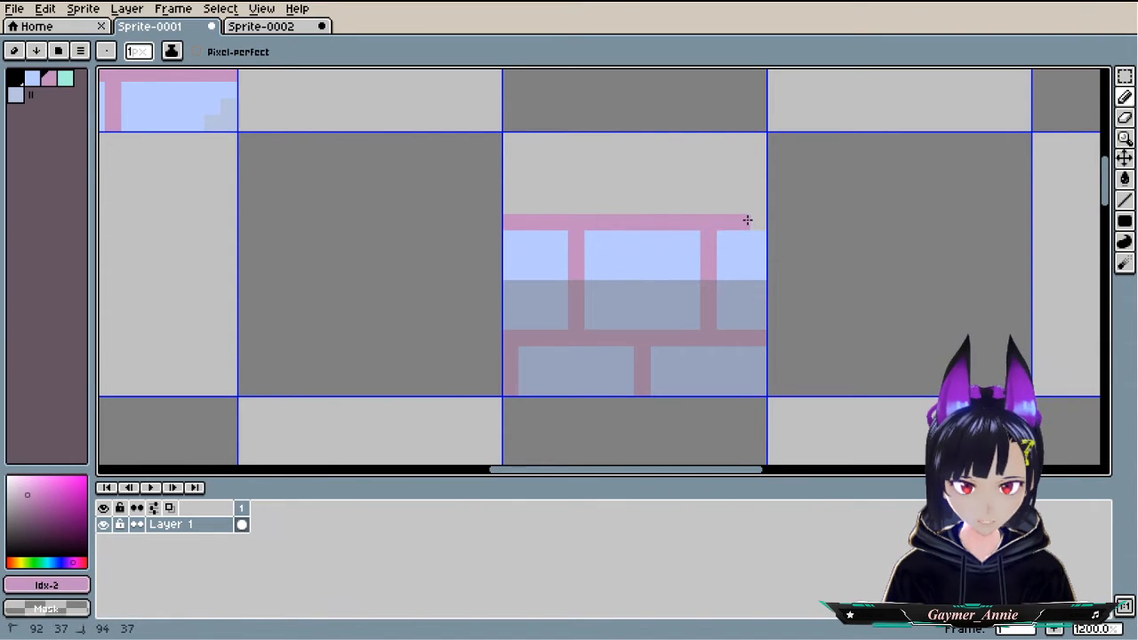
- Outline a staggered top course of two bricks in pink mortar, with bricks three pixels high
{"action": "mouse_move", "coordinate": [641, 205]}
{"action": "left_mouse_down"}
{"action": "mouse_move", "coordinate": [638, 159]}
{"action": "mouse_move", "coordinate": [503, 156]}
{"action": "mouse_move", "coordinate": [534, 169]}
{"action": "left_mouse_up"}
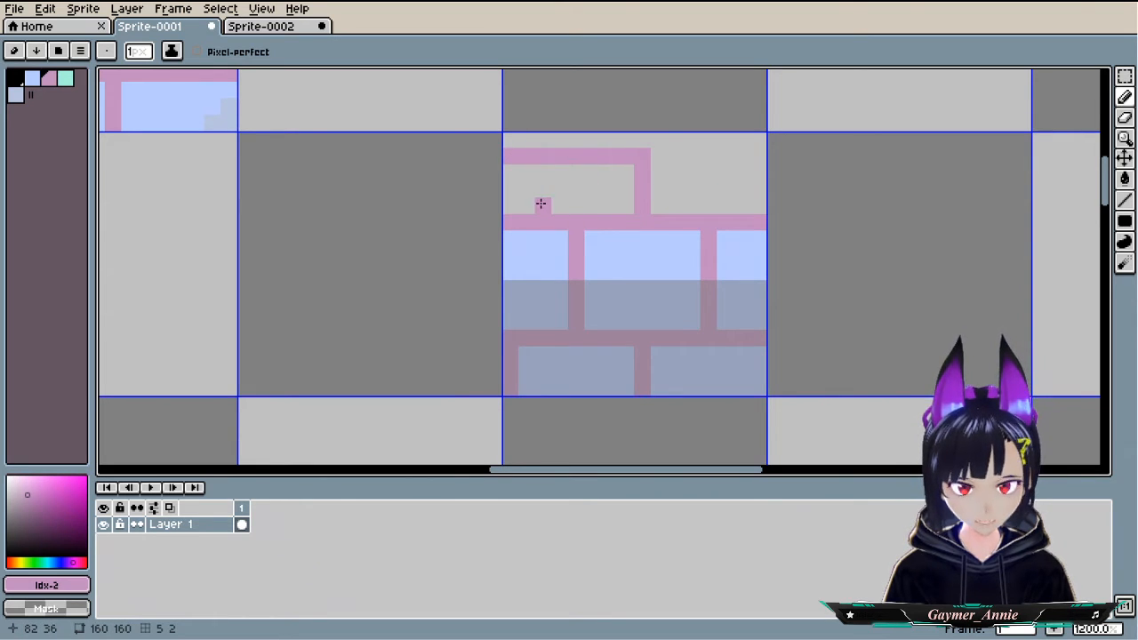
{"action": "key", "text": "ctrl"}
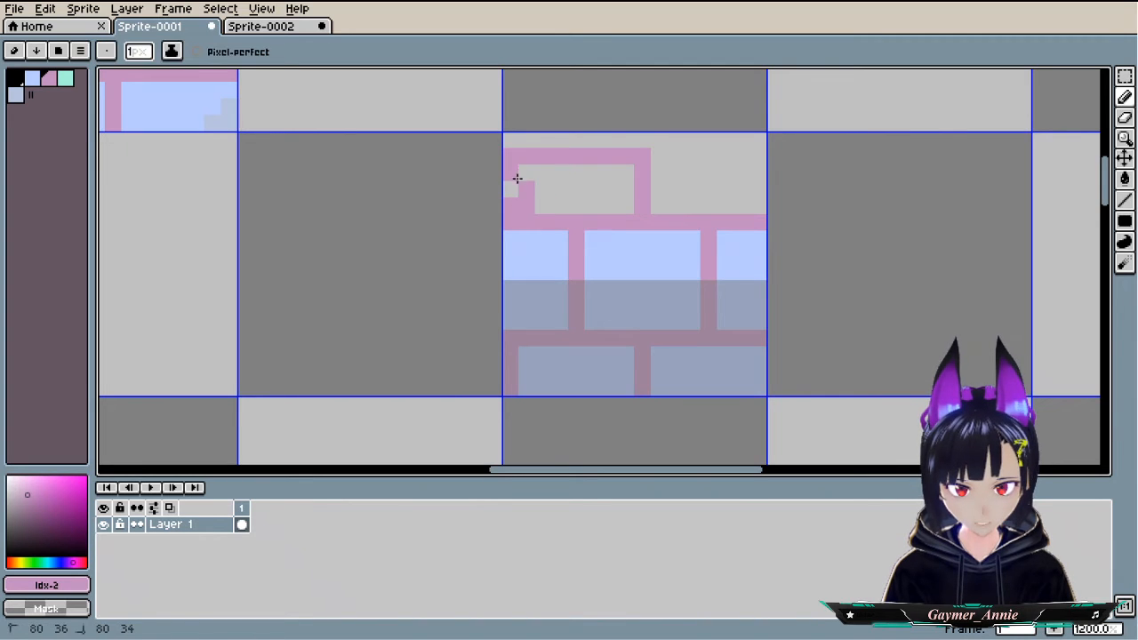
{"action": "key", "text": "ctrl"}
{"action": "left_click_drag", "start_coordinate": [511, 190], "coordinate": [509, 204]}
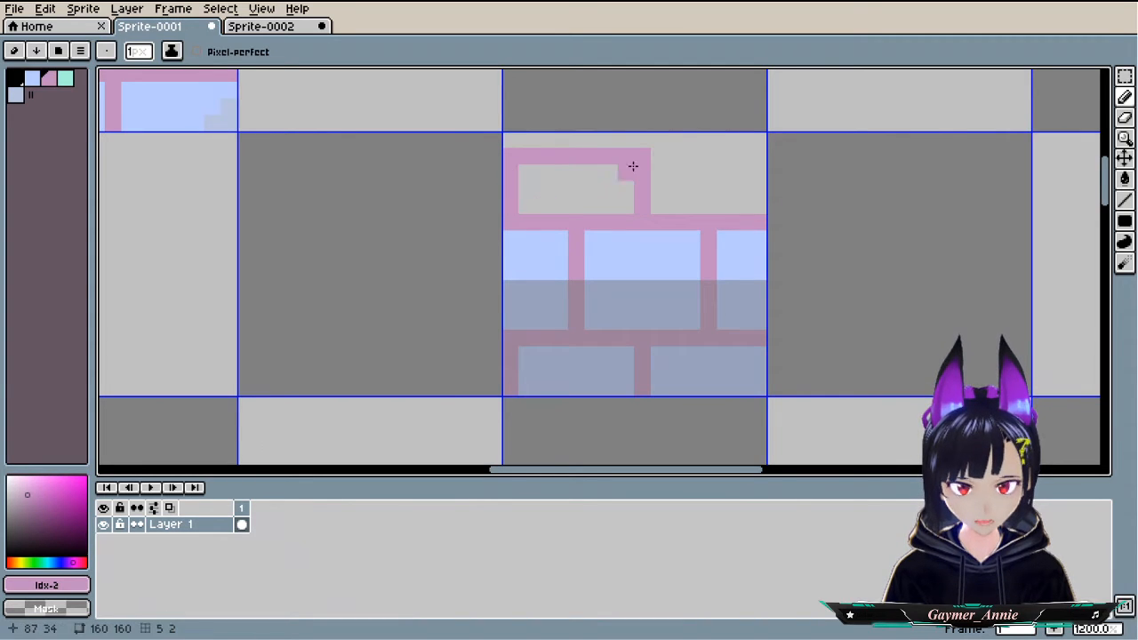
{"action": "left_click_drag", "start_coordinate": [659, 157], "coordinate": [758, 161]}
{"action": "left_click_drag", "start_coordinate": [756, 215], "coordinate": [726, 301]}
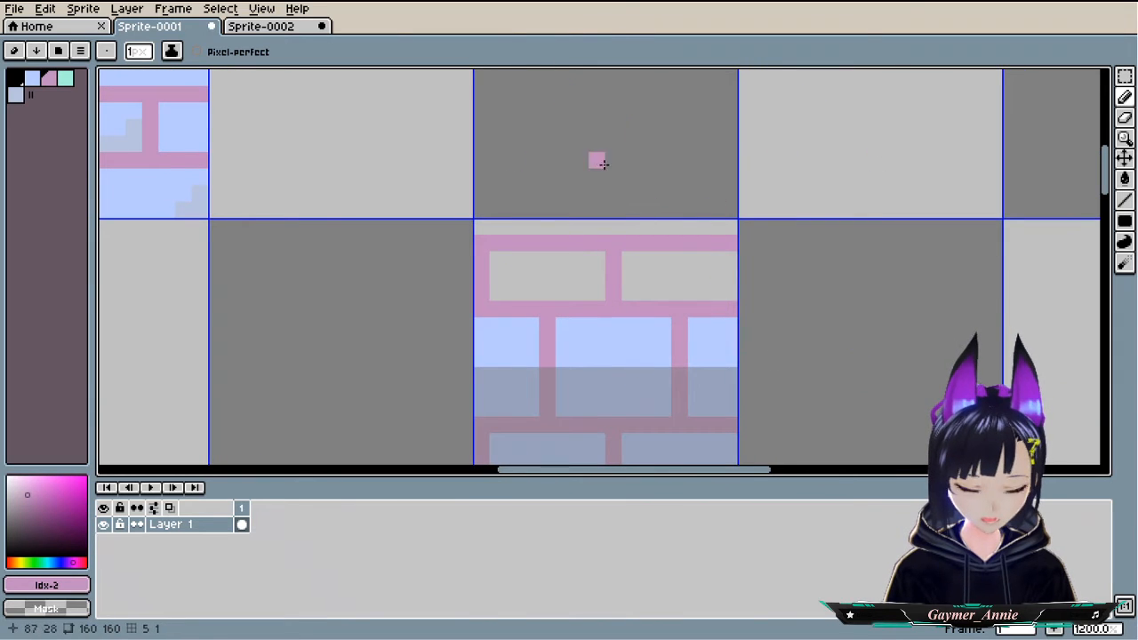
- Fill the empty top pixel row of the wall tile with the mint-green palette colour
{"action": "left_click", "coordinate": [71, 80]}
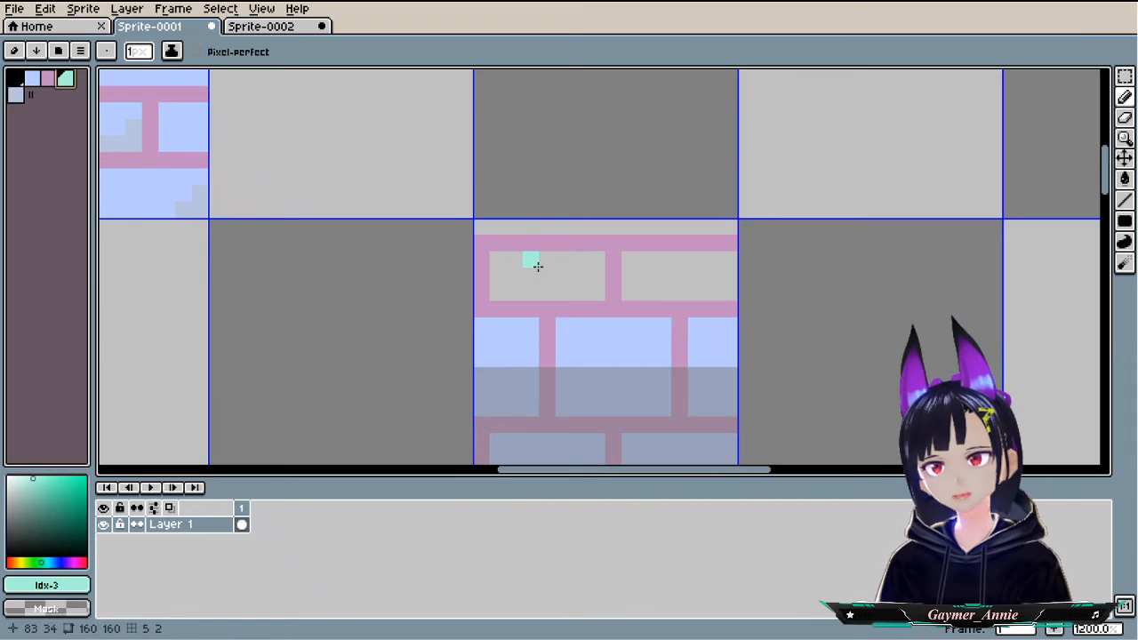
{"action": "key", "text": "g"}
{"action": "left_click", "coordinate": [553, 224]}
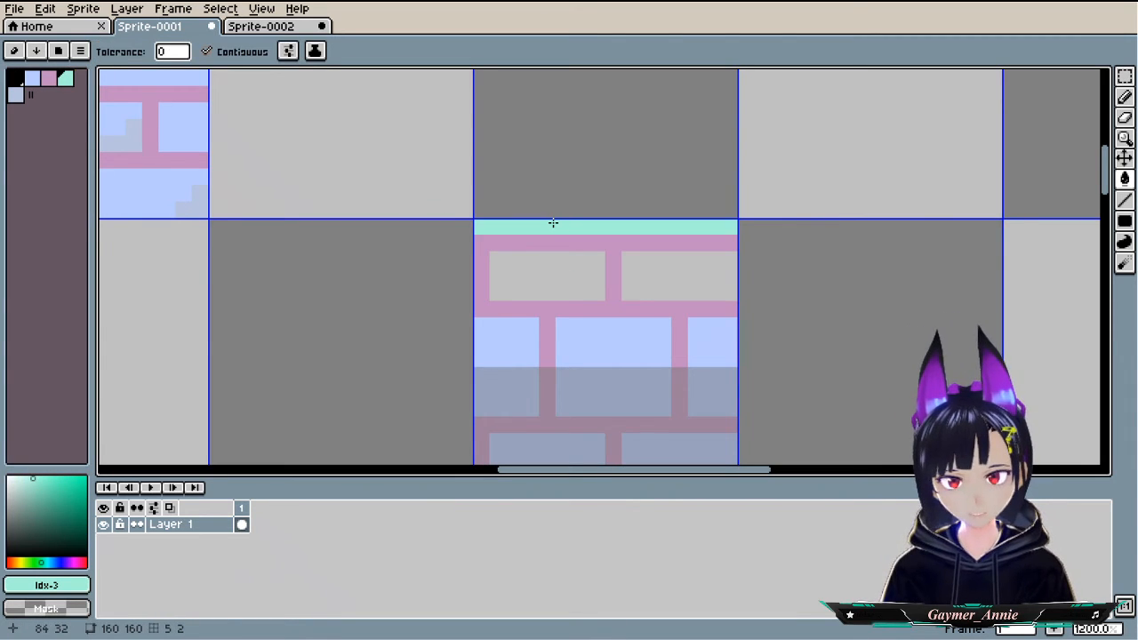
- Fill the two empty bricks of the wall tile's top course with light blue
{"action": "key", "text": "b"}
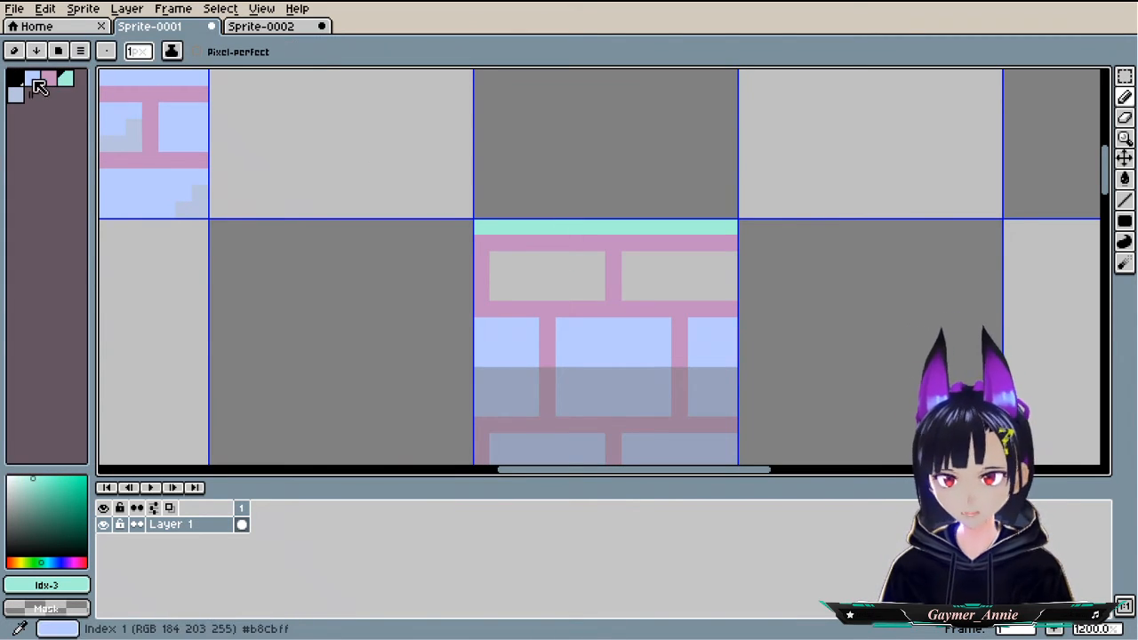
{"action": "left_click", "coordinate": [32, 78]}
{"action": "left_click", "coordinate": [530, 275]}
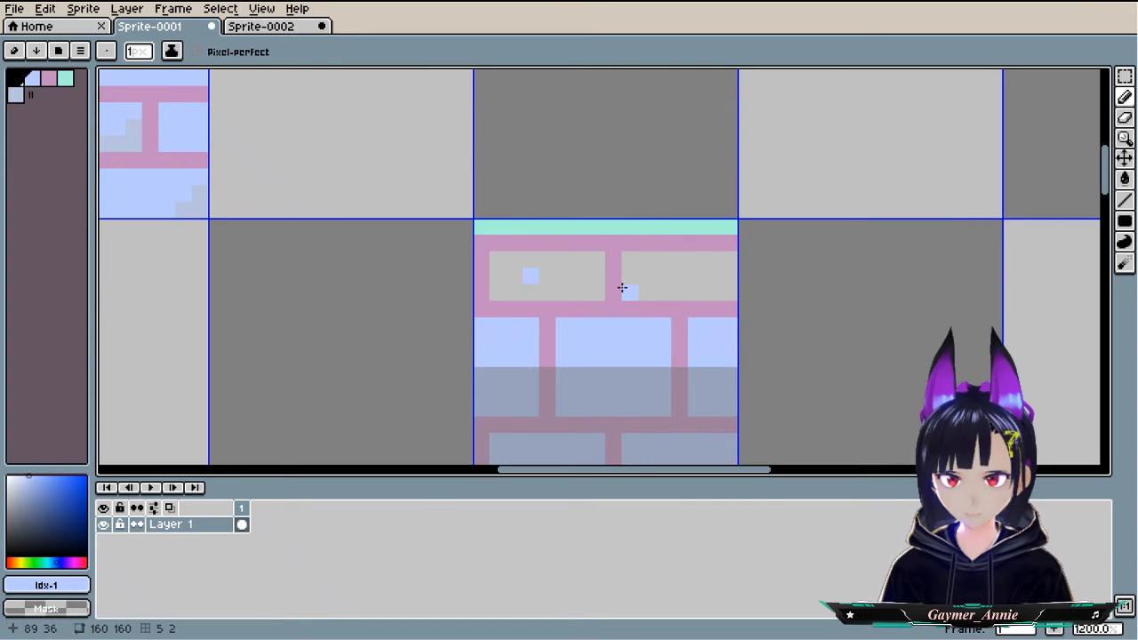
{"action": "key", "text": "g"}
{"action": "left_click", "coordinate": [567, 274]}
{"action": "left_click", "coordinate": [658, 272]}
- Copy the 16 x 16 brick wall tile into the grid cell directly to its right
{"action": "scroll", "coordinate": [703, 307], "scroll_direction": "down", "scroll_amount": 4}
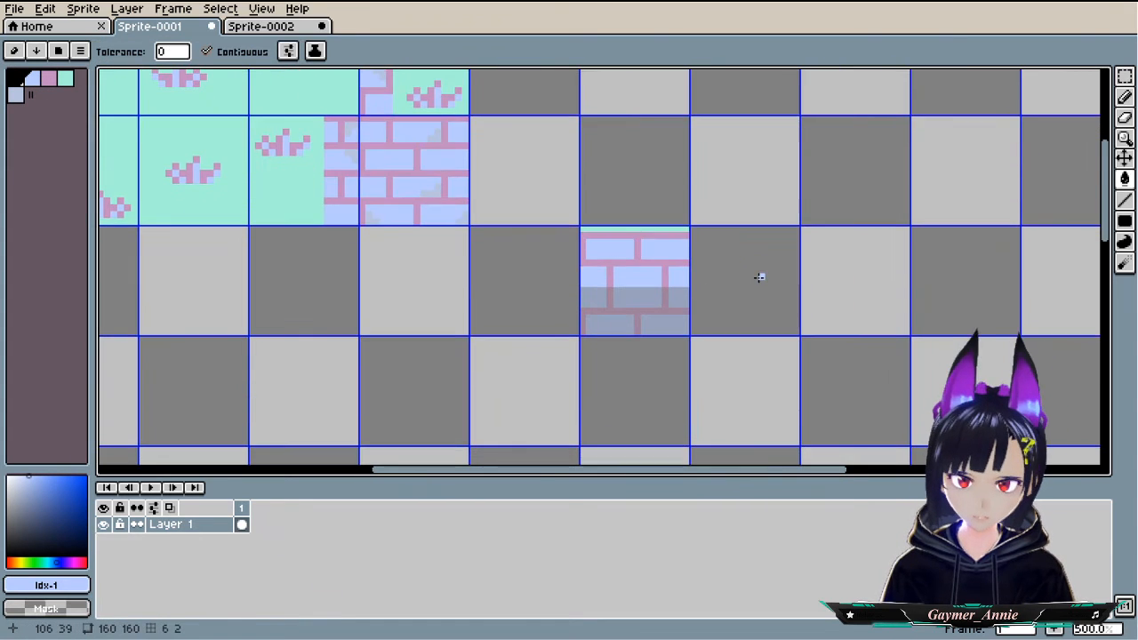
{"action": "scroll", "coordinate": [755, 279], "scroll_direction": "down", "scroll_amount": 3}
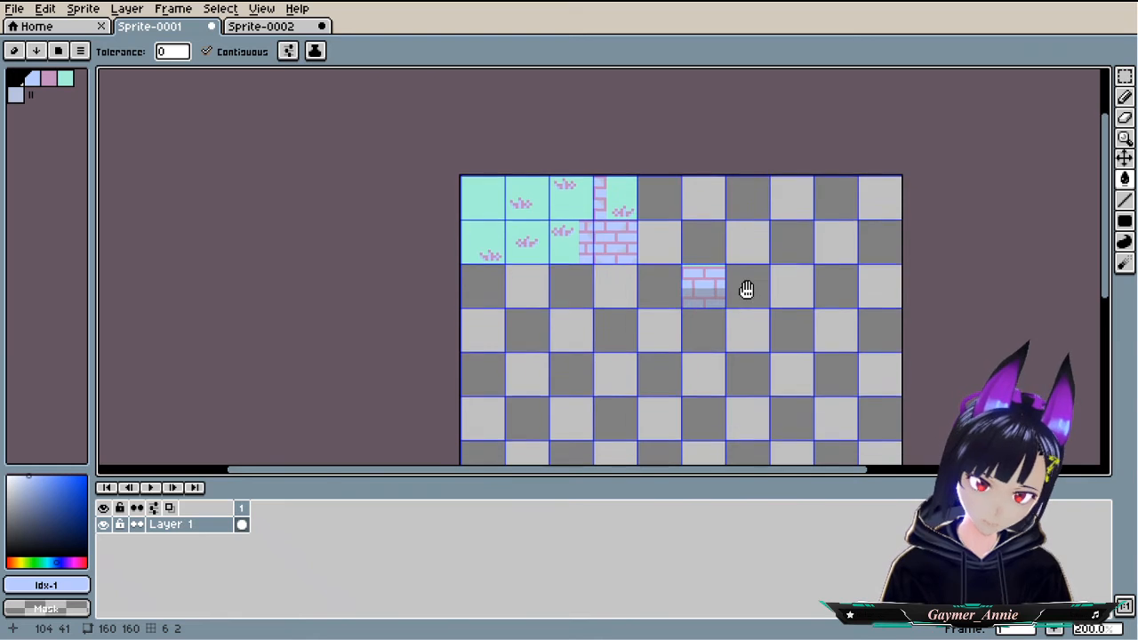
{"action": "scroll", "coordinate": [747, 299], "scroll_direction": "up", "scroll_amount": 5}
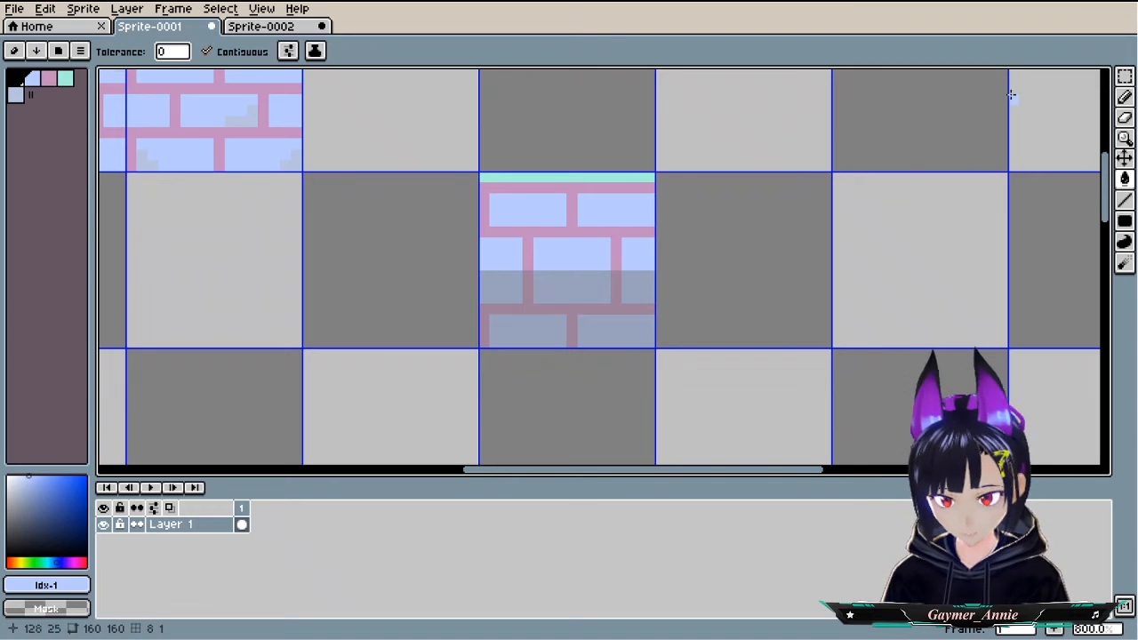
{"action": "left_click", "coordinate": [1124, 76]}
{"action": "left_click_drag", "start_coordinate": [494, 178], "coordinate": [660, 349]}
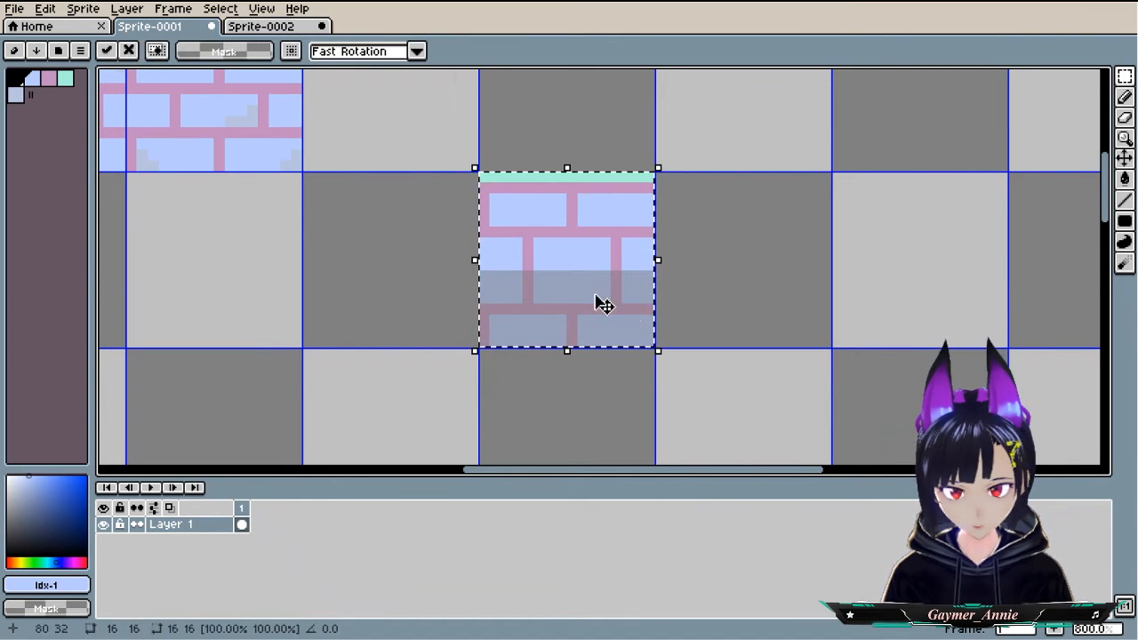
{"action": "left_click_drag", "start_coordinate": [602, 305], "coordinate": [778, 312]}
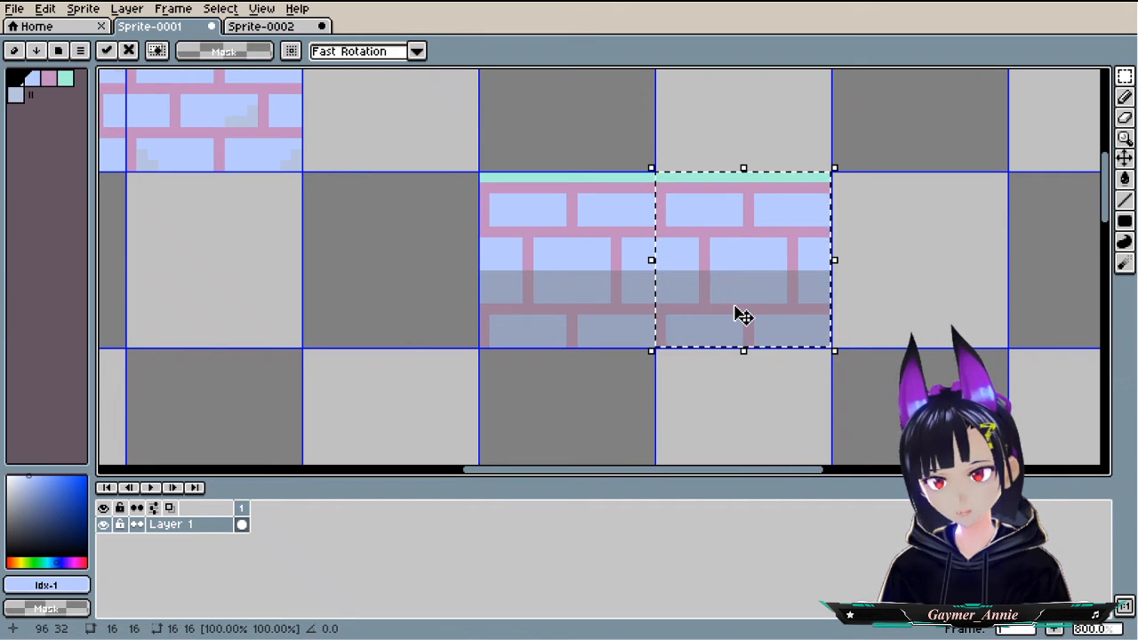
- Shift both wall tiles up one pixel and delete the mint strip that extends above their cells
{"action": "left_click_drag", "start_coordinate": [739, 315], "coordinate": [742, 304]}
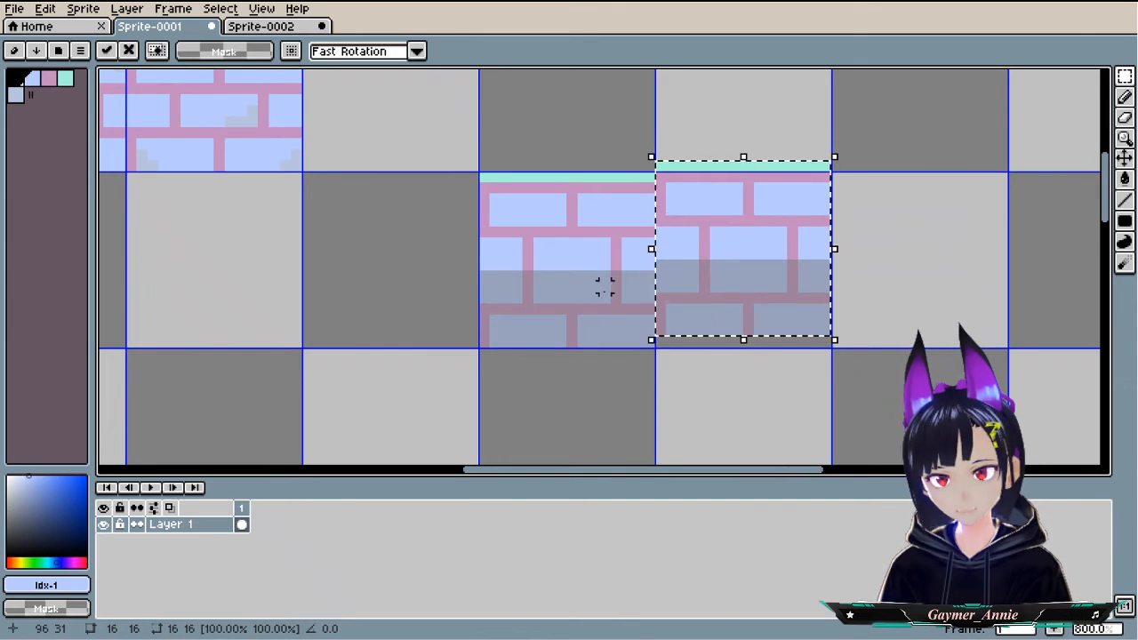
{"action": "left_click_drag", "start_coordinate": [595, 286], "coordinate": [594, 283]}
{"action": "key", "text": "ctrl+z"}
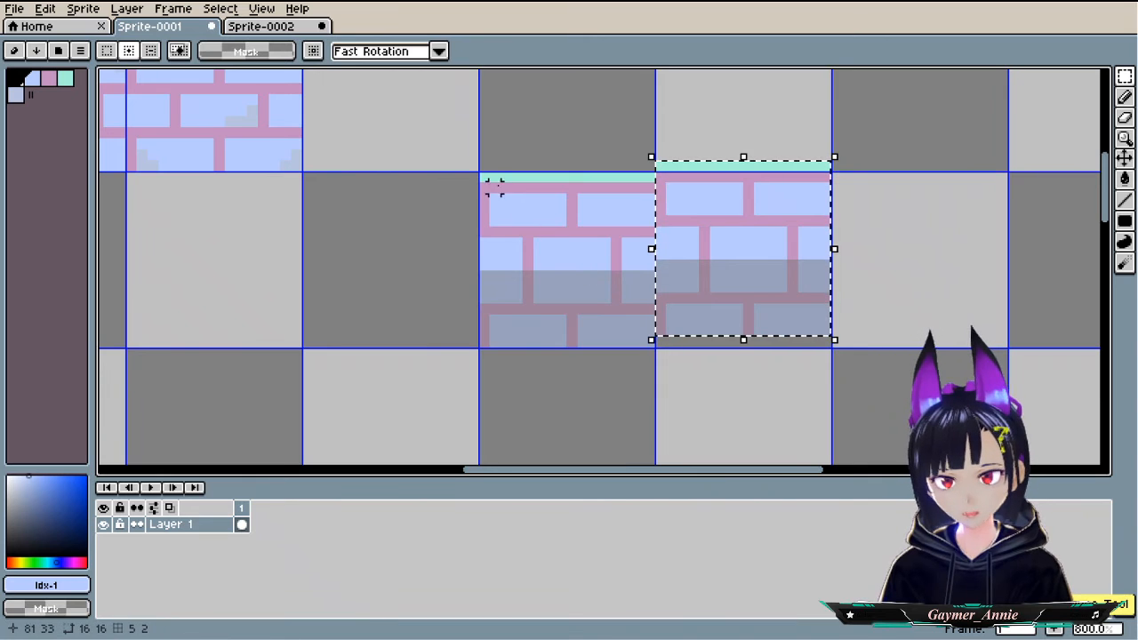
{"action": "left_click_drag", "start_coordinate": [484, 176], "coordinate": [627, 301]}
{"action": "left_click", "coordinate": [716, 396]}
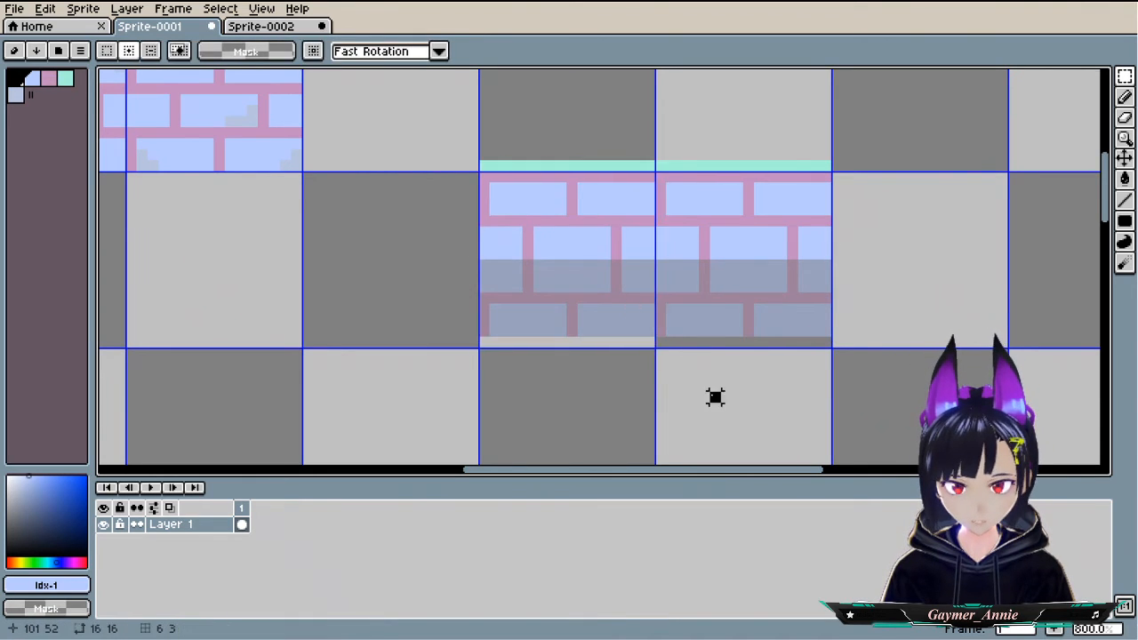
{"action": "left_click_drag", "start_coordinate": [479, 166], "coordinate": [829, 167]}
{"action": "key", "text": "Delete"}
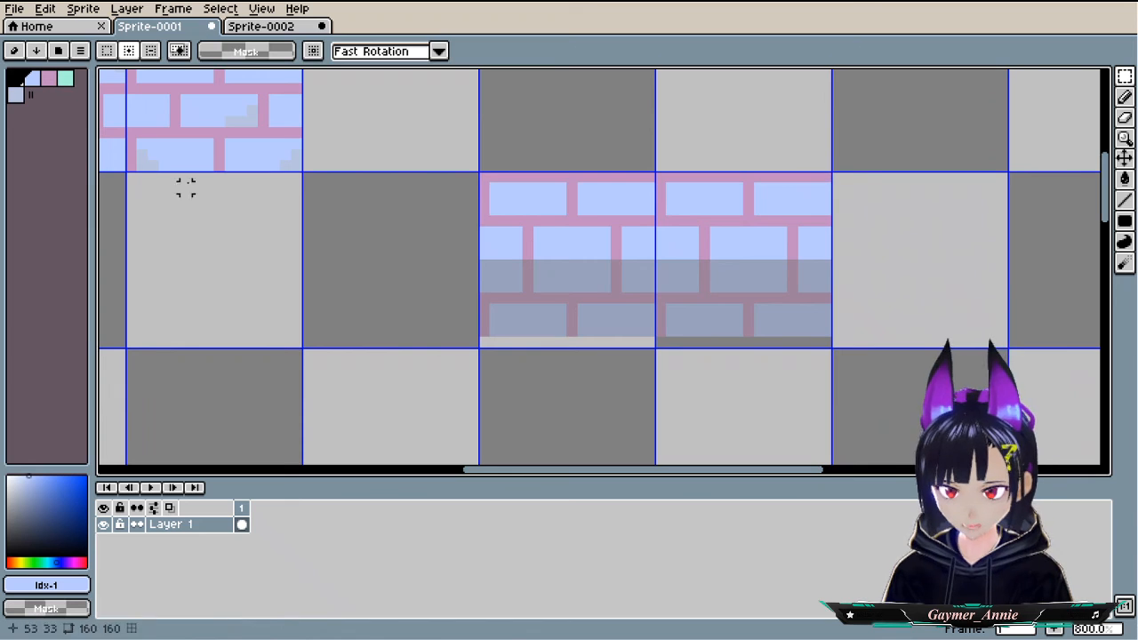
- Fill the empty bottom pixel row of both wall tiles with the sampled shaded mortar colour #9c829b
{"action": "key", "text": "i"}
{"action": "left_click", "coordinate": [510, 299]}
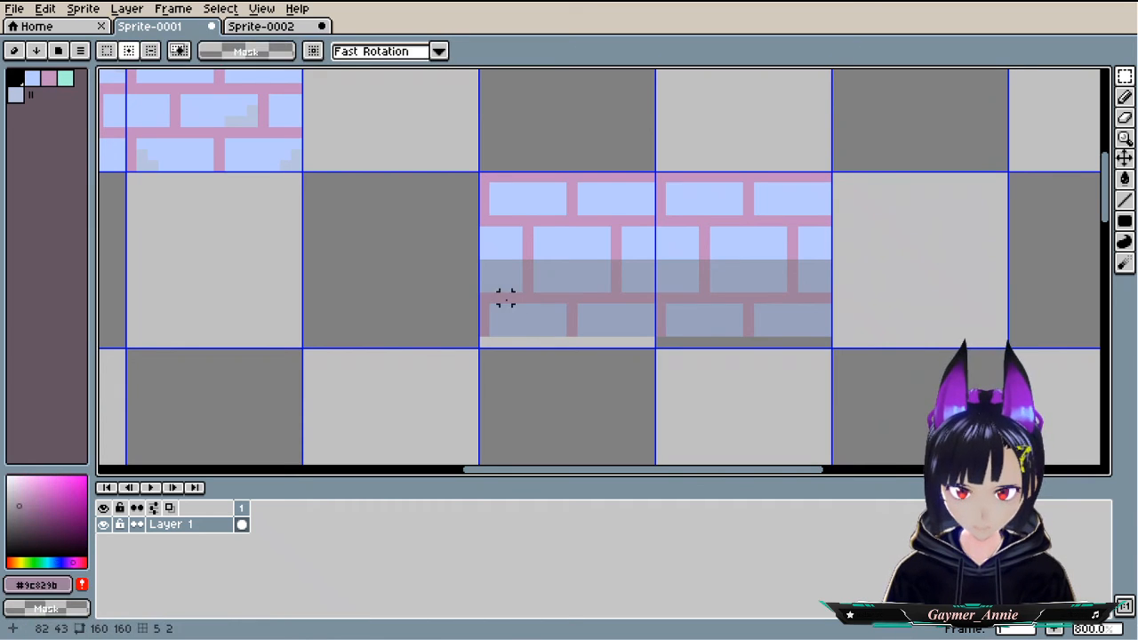
{"action": "key", "text": "g"}
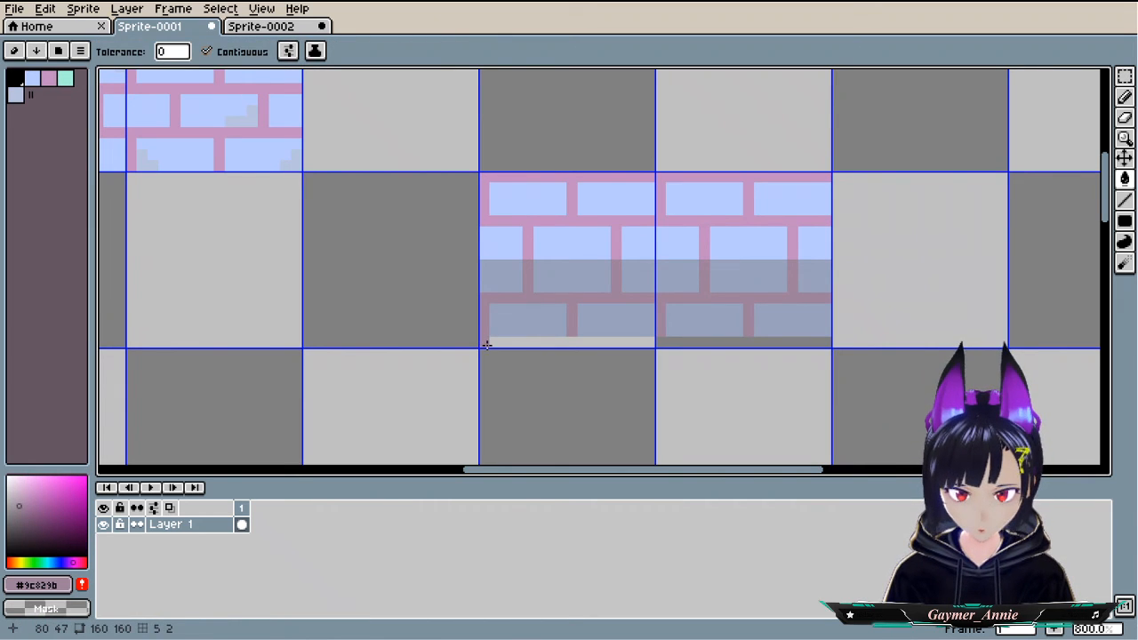
{"action": "left_click", "coordinate": [487, 344]}
{"action": "left_click", "coordinate": [704, 345]}
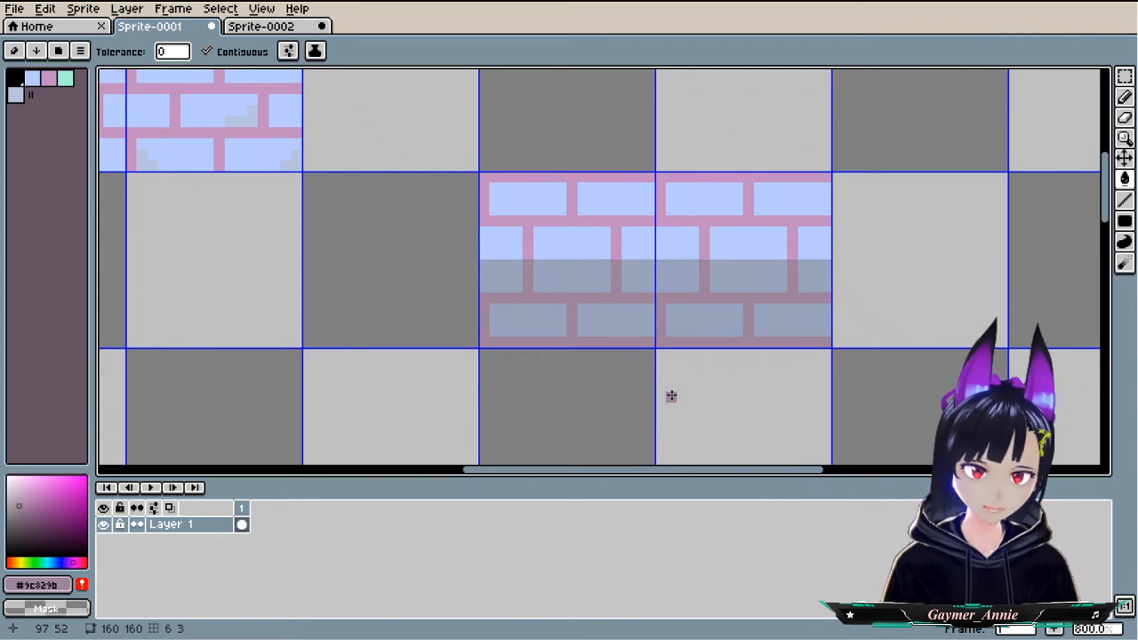
- Copy the full brick path tile to the cell above the right wall tile and offset it three pixels to the right
{"action": "scroll", "coordinate": [626, 400], "scroll_direction": "down", "scroll_amount": 3}
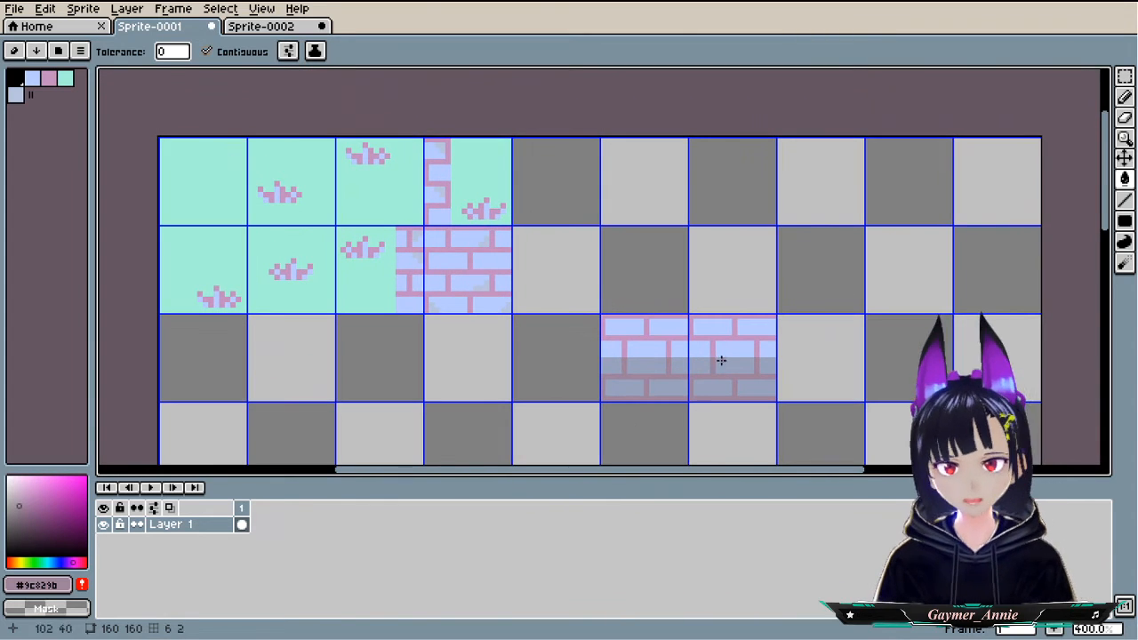
{"action": "left_click", "coordinate": [1125, 77]}
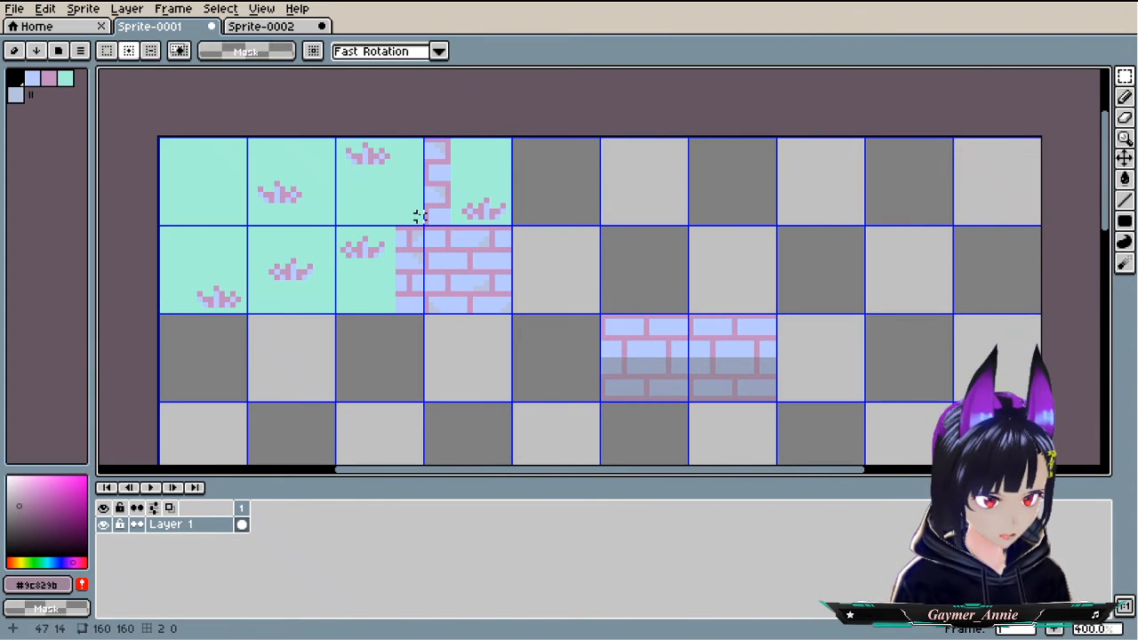
{"action": "left_click_drag", "start_coordinate": [425, 226], "coordinate": [747, 298]}
{"action": "left_click_drag", "start_coordinate": [750, 300], "coordinate": [745, 287]}
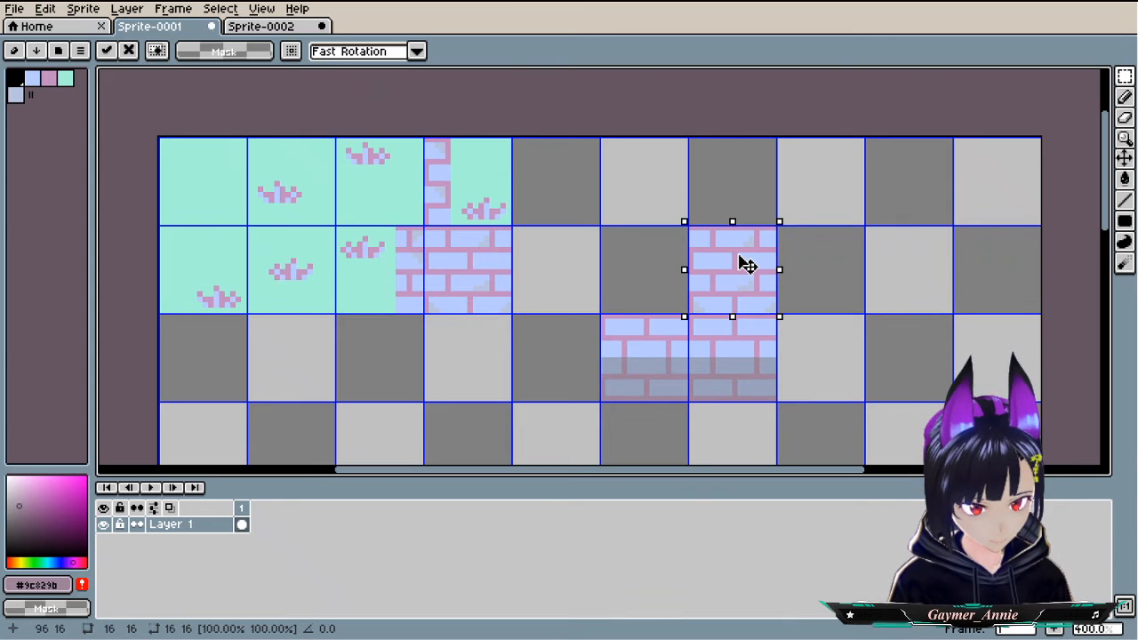
{"action": "mouse_move", "coordinate": [744, 259]}
{"action": "left_mouse_down"}
{"action": "mouse_move", "coordinate": [811, 315]}
{"action": "mouse_move", "coordinate": [763, 294]}
{"action": "left_mouse_up"}
{"action": "left_click", "coordinate": [846, 271]}
{"action": "left_click", "coordinate": [795, 300]}
{"action": "left_click", "coordinate": [769, 300]}
{"action": "key", "text": "Delete"}
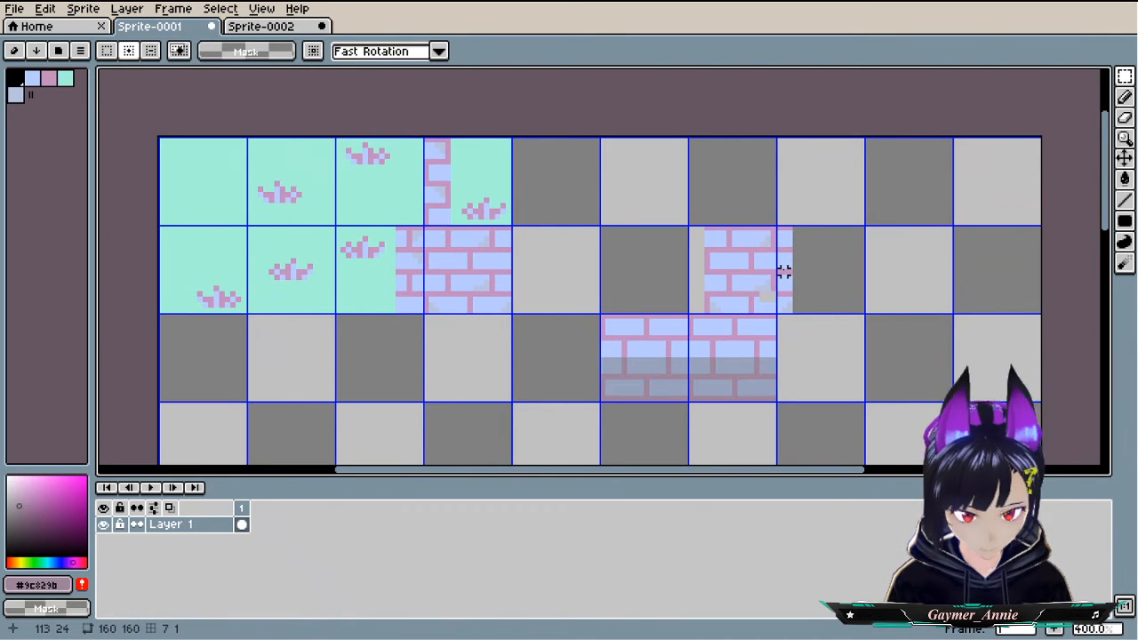
{"action": "left_click_drag", "start_coordinate": [779, 228], "coordinate": [839, 322]}
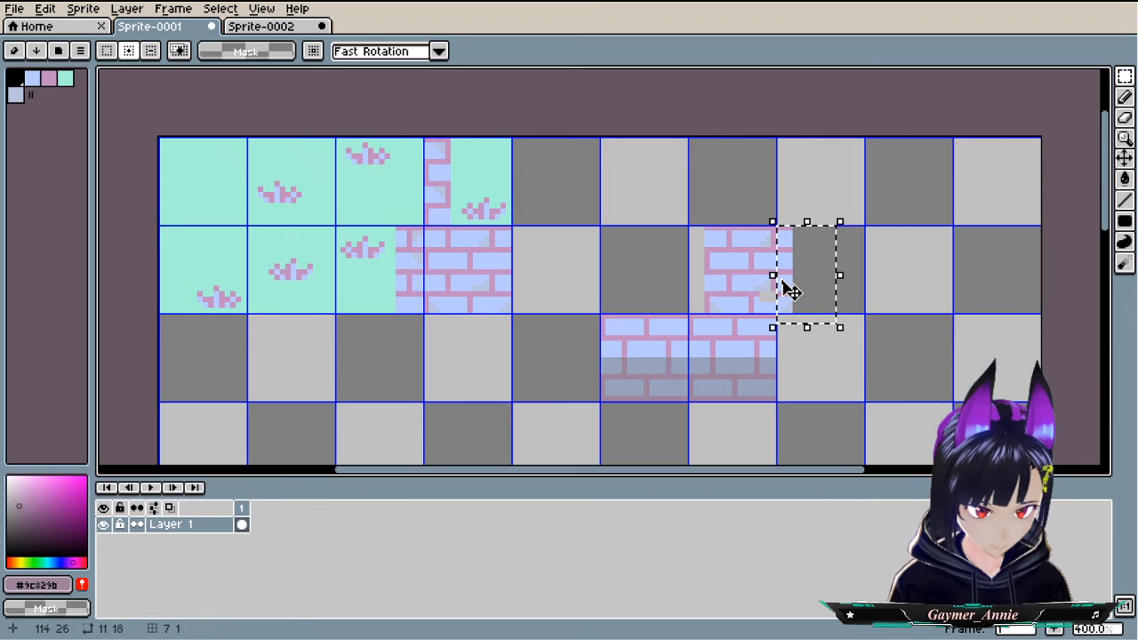
{"action": "left_click_drag", "start_coordinate": [790, 287], "coordinate": [706, 284]}
{"action": "left_click", "coordinate": [624, 255]}
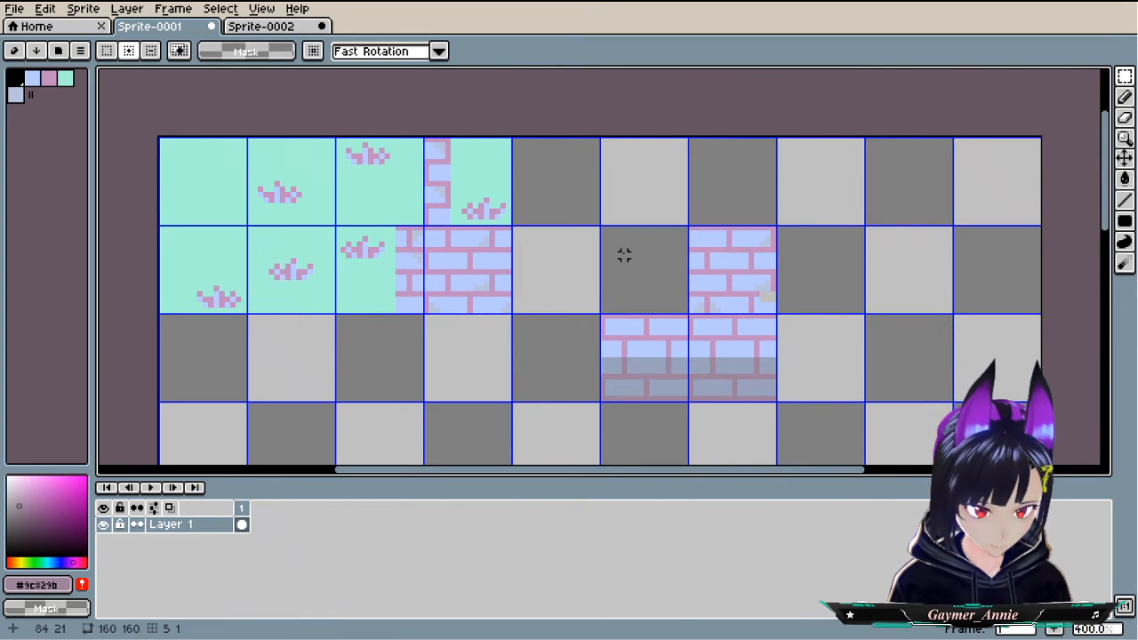
{"action": "scroll", "coordinate": [791, 297], "scroll_direction": "up", "scroll_amount": 2}
{"action": "key", "text": "ctrl+z"}
{"action": "key", "text": "ctrl+z"}
{"action": "key", "text": "ctrl+z"}
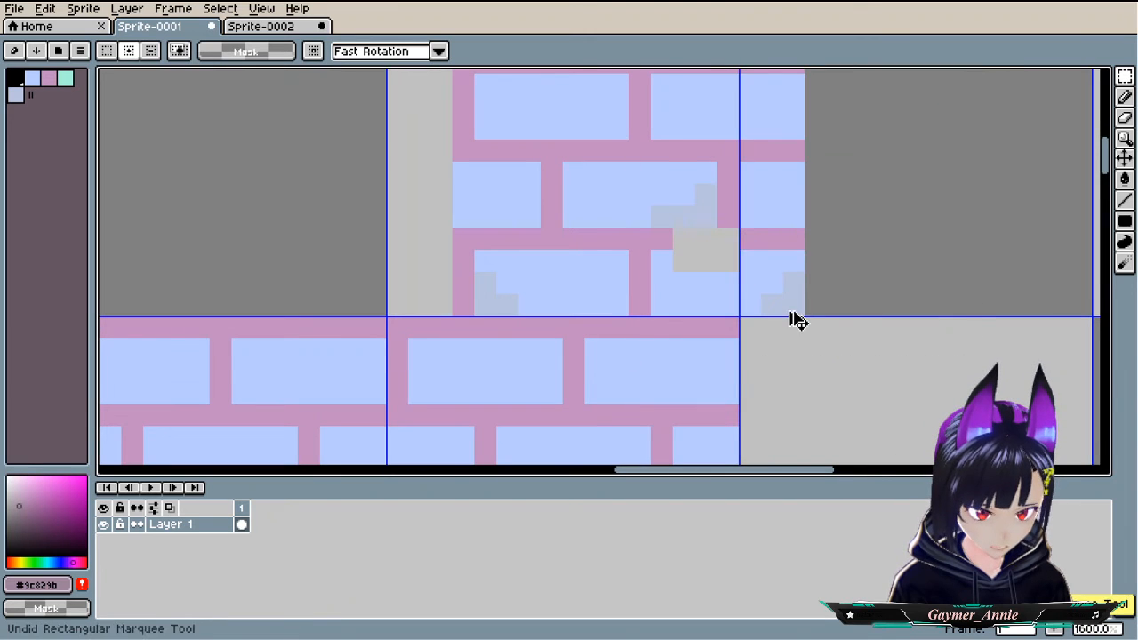
{"action": "key", "text": "ctrl+z"}
- Move the three-pixel-wide strip overhanging the copied path tile's right edge into the gap at its left edge
{"action": "scroll", "coordinate": [831, 294], "scroll_direction": "down", "scroll_amount": 1}
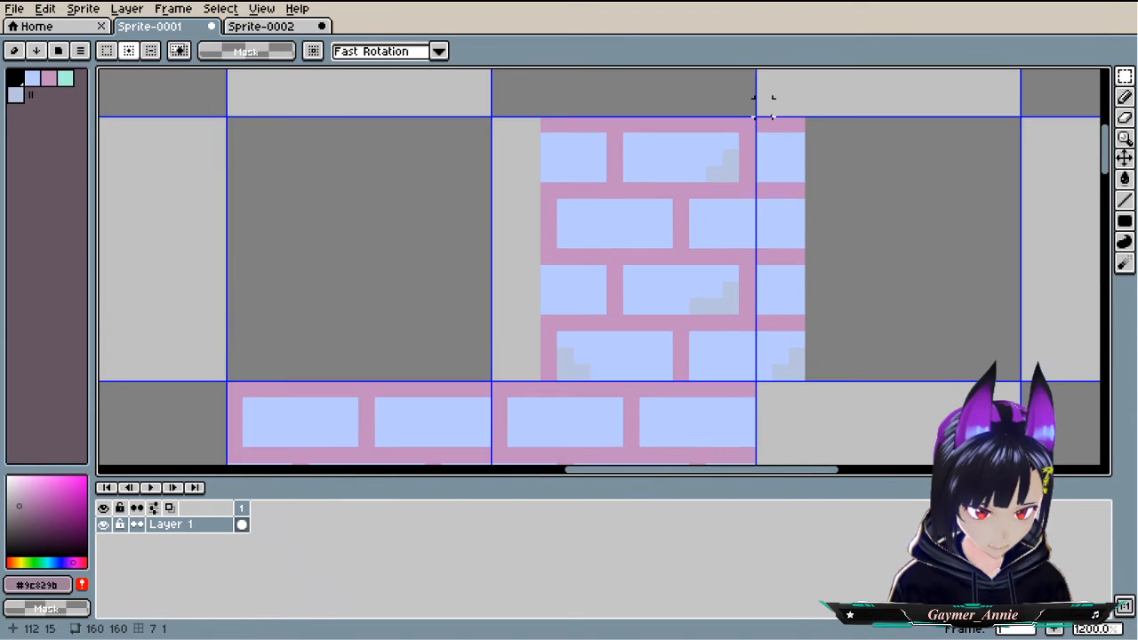
{"action": "left_click_drag", "start_coordinate": [755, 112], "coordinate": [856, 448]}
{"action": "left_click_drag", "start_coordinate": [765, 315], "coordinate": [516, 309]}
{"action": "left_click", "coordinate": [418, 256]}
- Sample the shaded brick colour #98a2bd and shaded mortar colour #9c829b from the wall tiles and add both to the palette
{"action": "scroll", "coordinate": [419, 256], "scroll_direction": "down", "scroll_amount": 3}
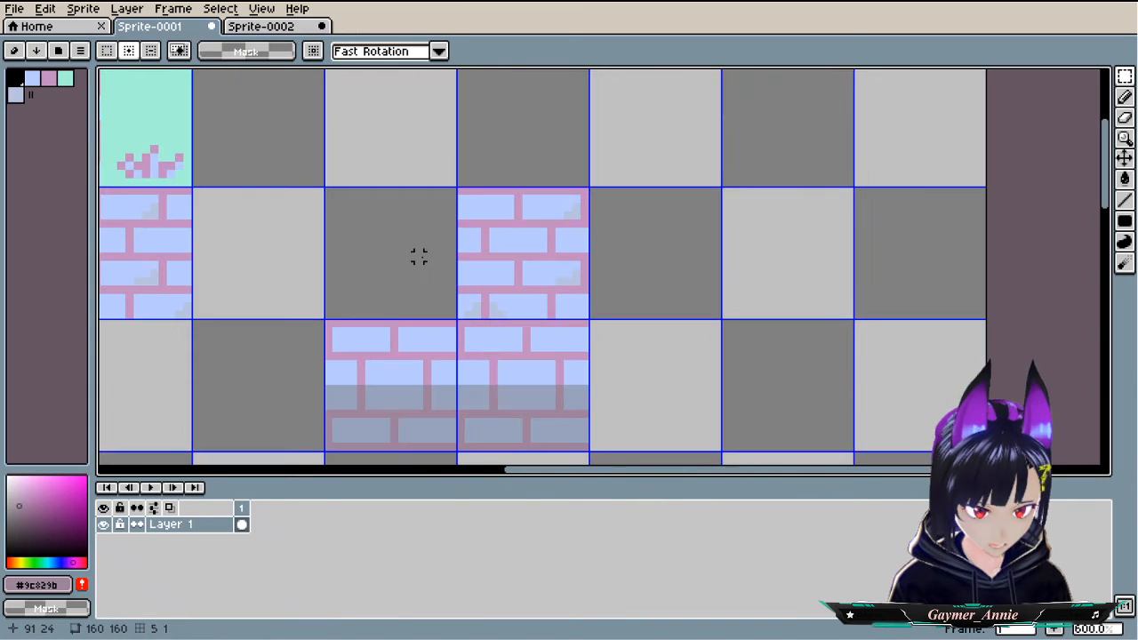
{"action": "scroll", "coordinate": [511, 254], "scroll_direction": "down", "scroll_amount": 3}
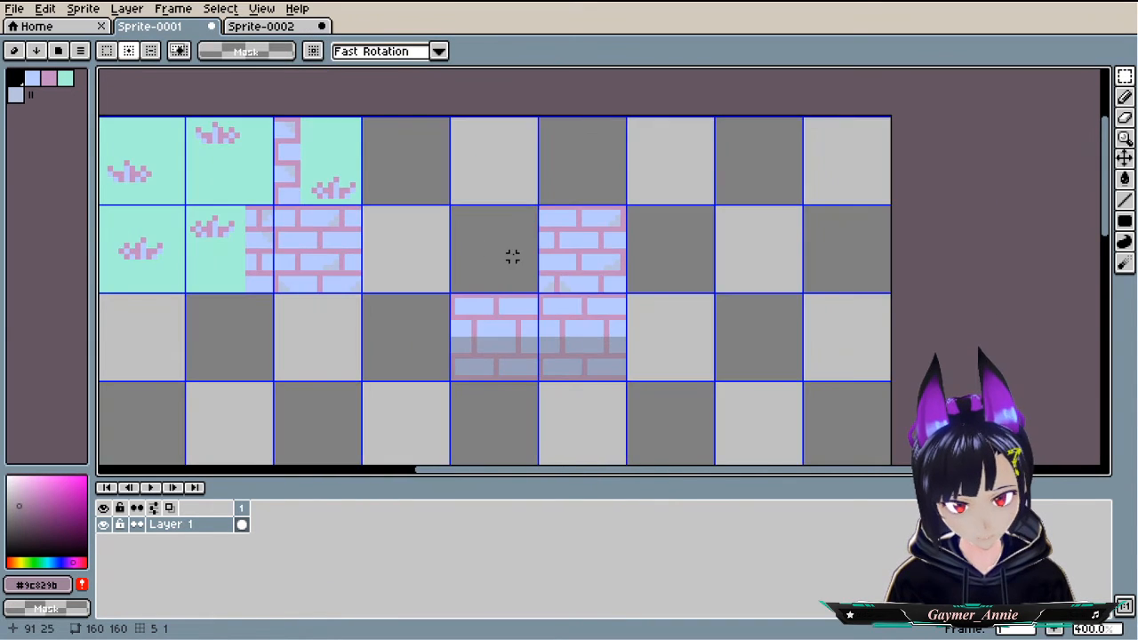
{"action": "scroll", "coordinate": [498, 255], "scroll_direction": "down", "scroll_amount": 1}
{"action": "scroll", "coordinate": [513, 250], "scroll_direction": "up", "scroll_amount": 2}
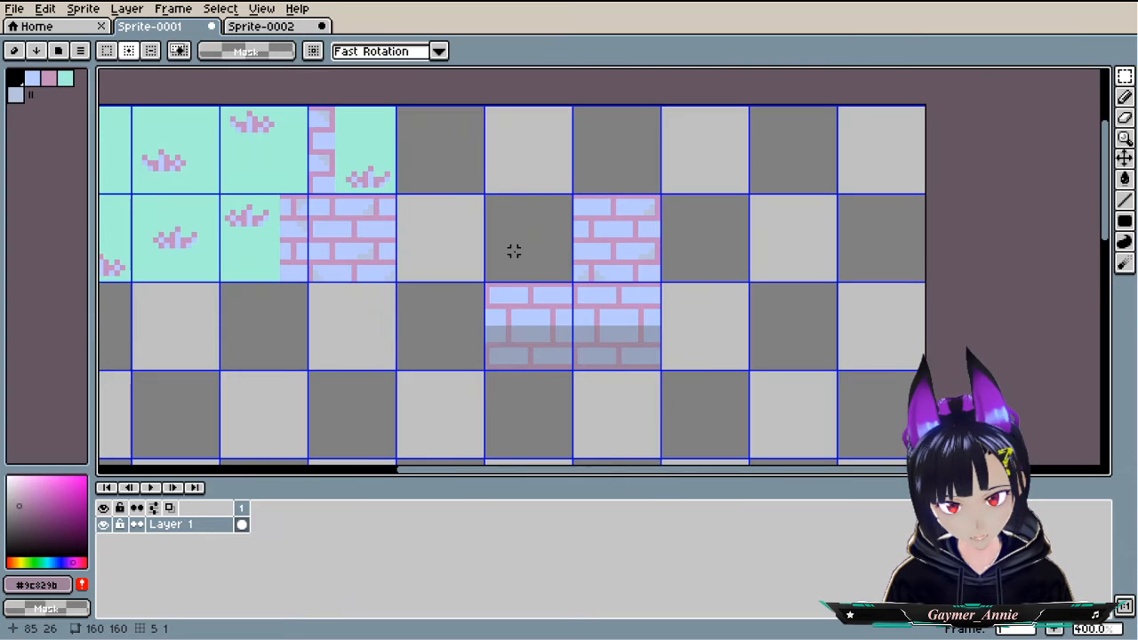
{"action": "left_click", "coordinate": [530, 339], "text": "alt"}
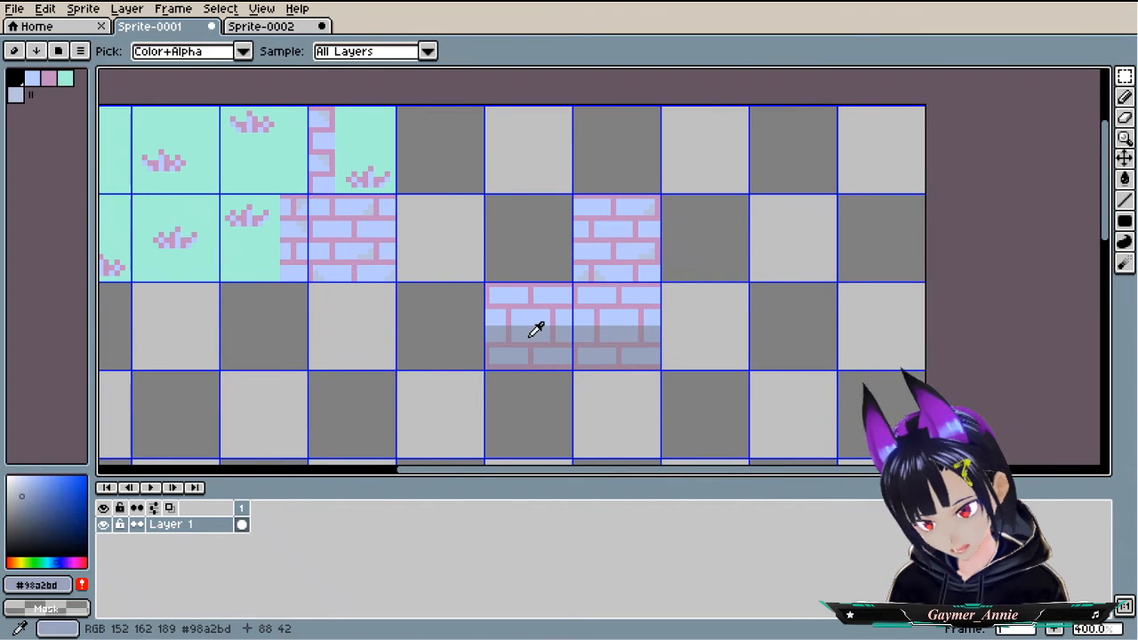
{"action": "left_click", "coordinate": [83, 585]}
{"action": "scroll", "coordinate": [491, 295], "scroll_direction": "up", "scroll_amount": 5}
{"action": "left_click", "coordinate": [541, 381], "text": "alt"}
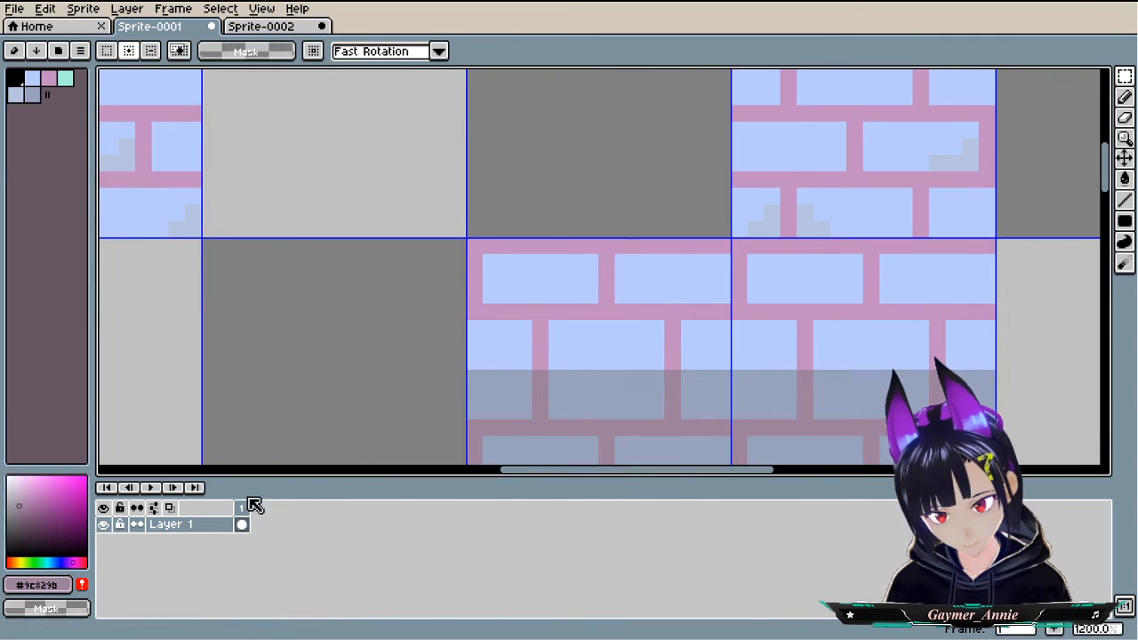
{"action": "left_click", "coordinate": [82, 584]}
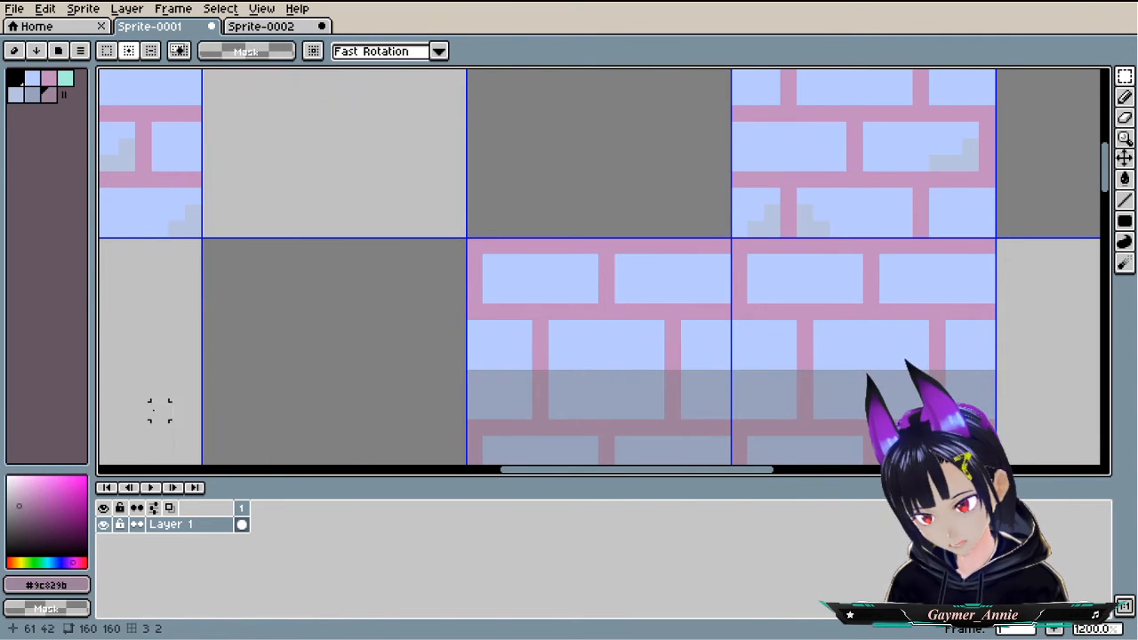
- Fill every shaded brick area in both wall tiles with the lighter grey-blue palette colour at index 4
{"action": "left_click", "coordinate": [19, 99]}
{"action": "key", "text": "g"}
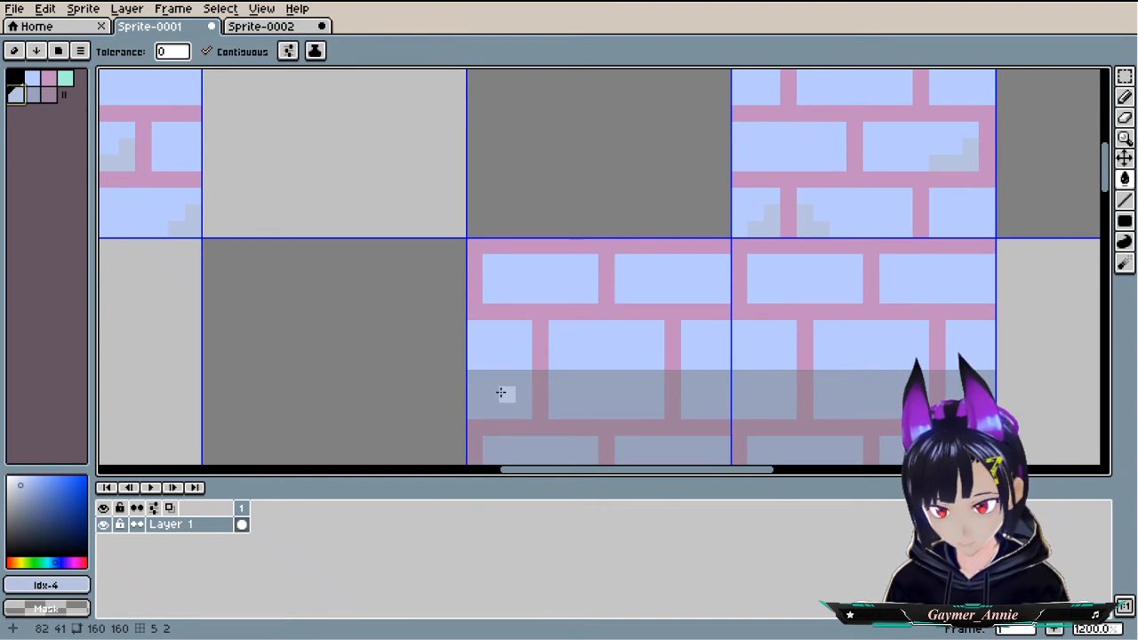
{"action": "left_click", "coordinate": [501, 392]}
{"action": "left_click", "coordinate": [620, 409]}
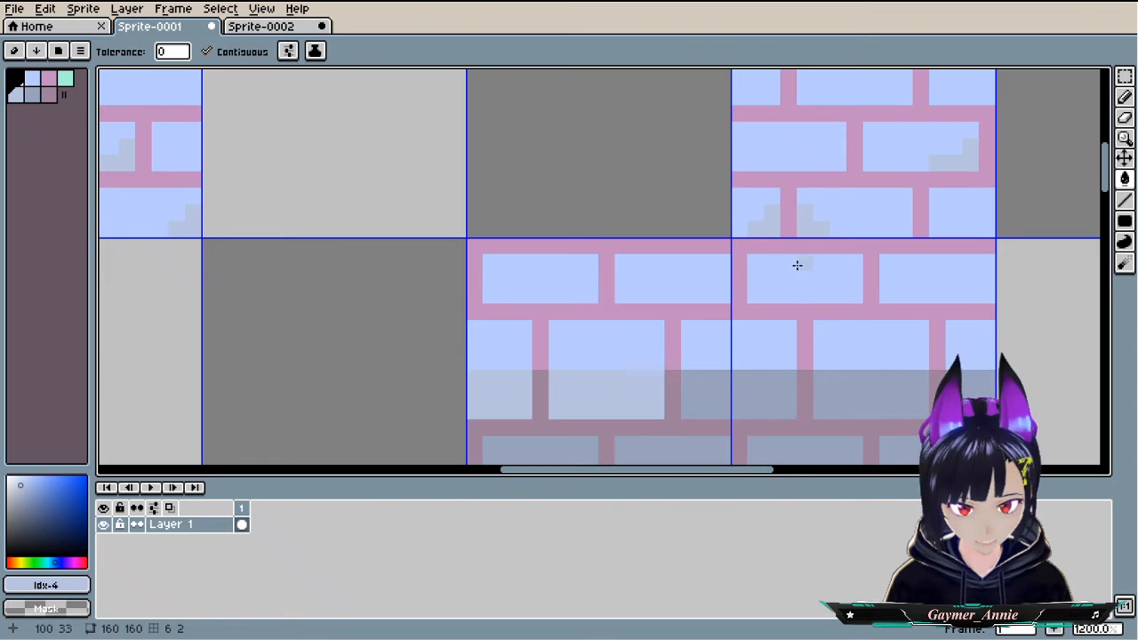
{"action": "left_click", "coordinate": [741, 381]}
{"action": "left_click_drag", "start_coordinate": [792, 435], "coordinate": [694, 295]}
{"action": "left_click", "coordinate": [614, 264]}
{"action": "left_click", "coordinate": [601, 311]}
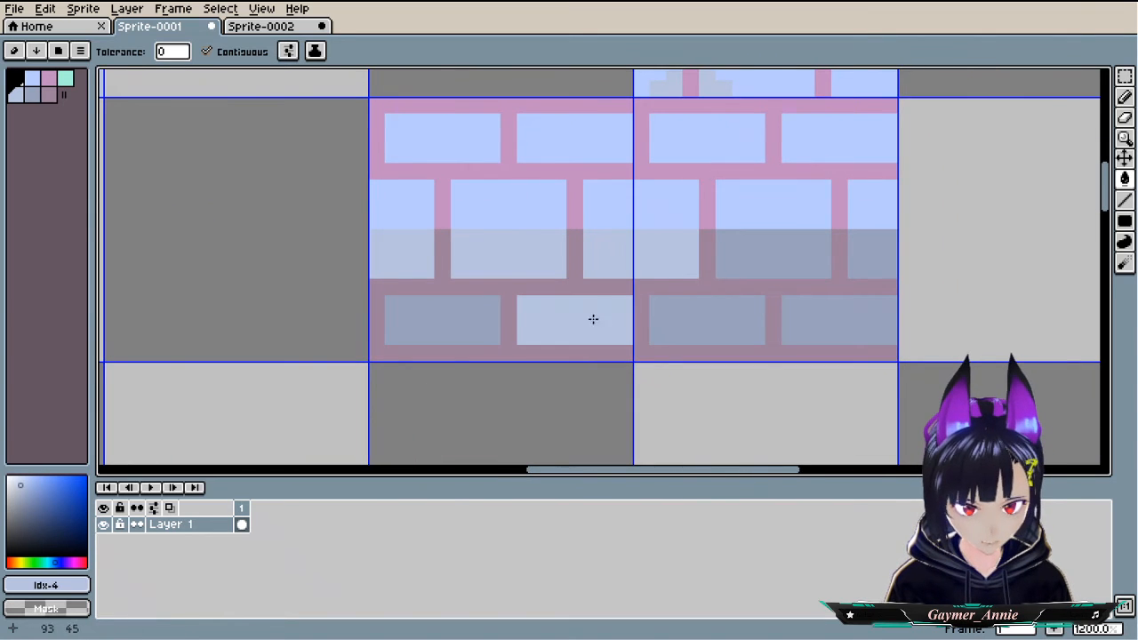
{"action": "left_click", "coordinate": [459, 321]}
{"action": "left_click", "coordinate": [724, 321]}
{"action": "left_click", "coordinate": [773, 258]}
{"action": "left_click", "coordinate": [860, 320]}
{"action": "left_click", "coordinate": [879, 261]}
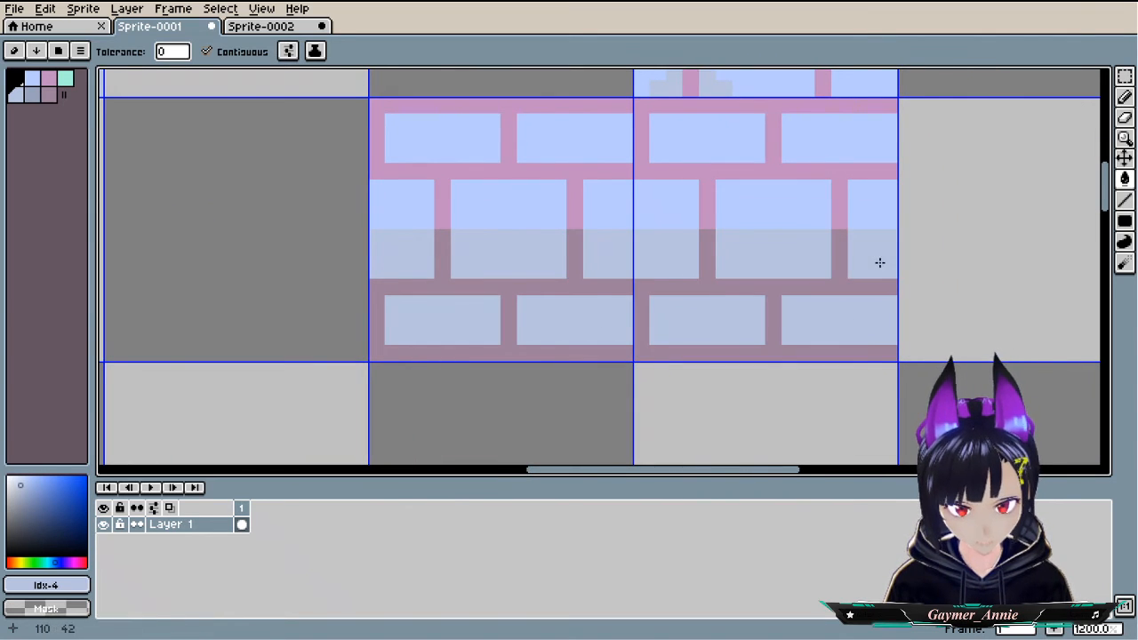
- Delete the darker shaded brick colour #98a2bd from the palette
{"action": "scroll", "coordinate": [852, 394], "scroll_direction": "down", "scroll_amount": 4}
{"action": "mouse_move", "coordinate": [851, 394]}
{"action": "left_mouse_down"}
{"action": "mouse_move", "coordinate": [803, 346]}
{"action": "mouse_move", "coordinate": [760, 359]}
{"action": "left_mouse_up"}
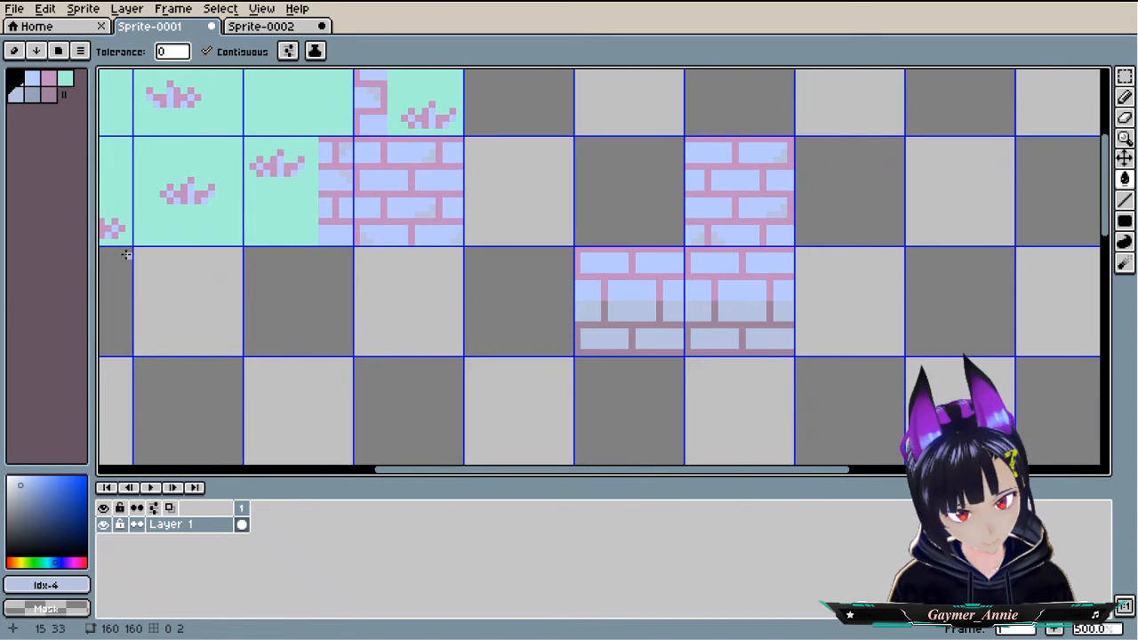
{"action": "left_click", "coordinate": [39, 99]}
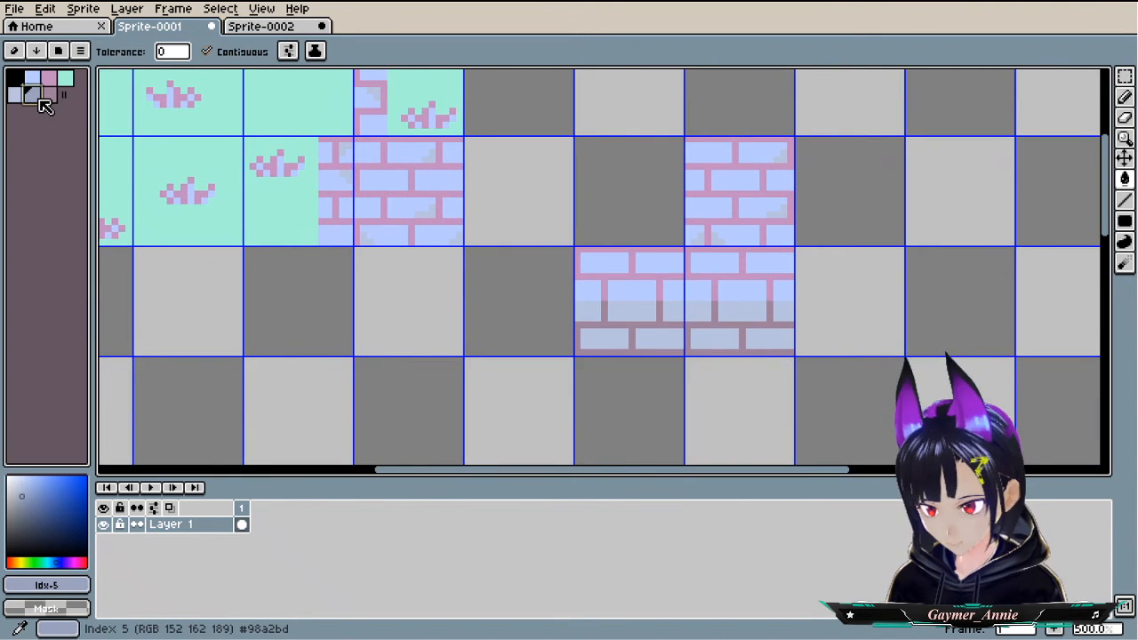
{"action": "key", "text": "Delete"}
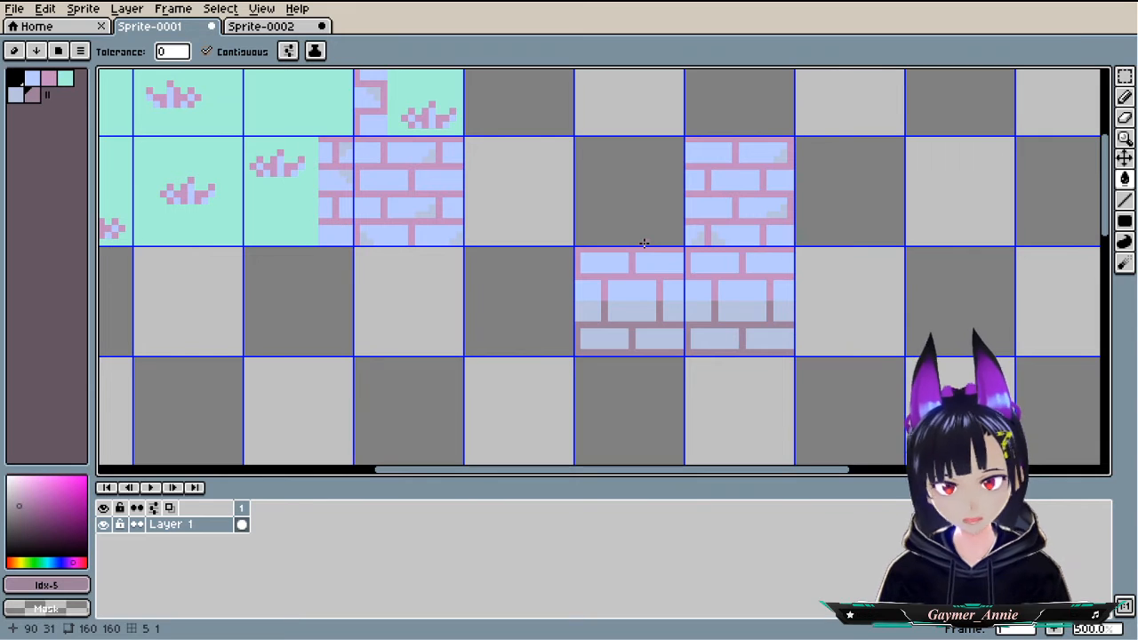
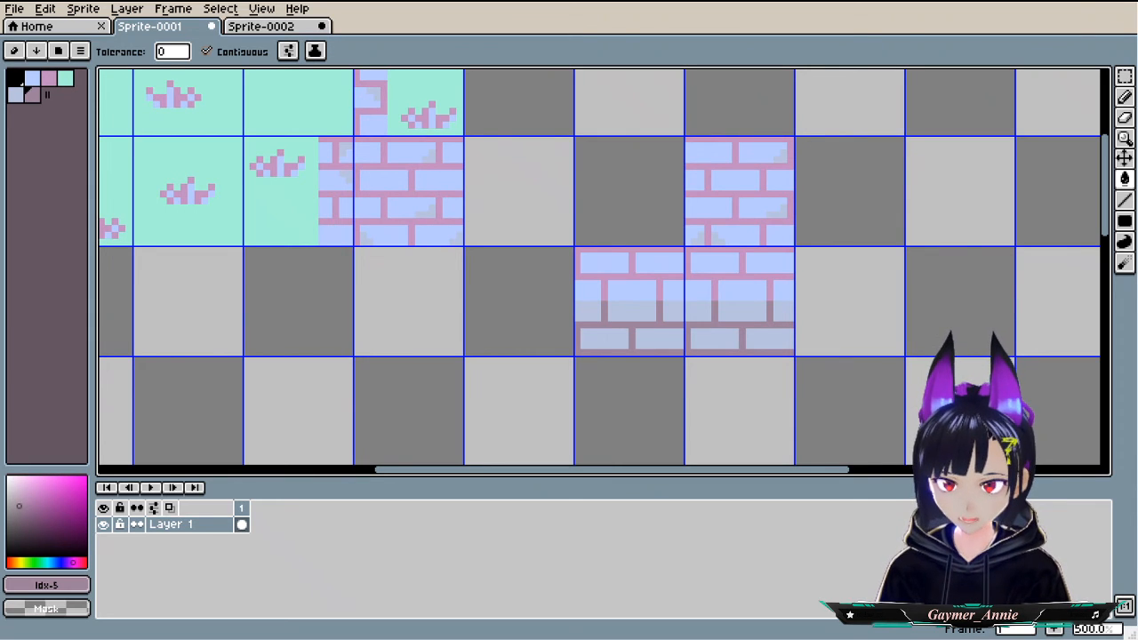
- Examine the wall tiles' shading up close and compare it with the brick path tiles
{"action": "scroll", "coordinate": [797, 254], "scroll_direction": "up", "scroll_amount": 5}
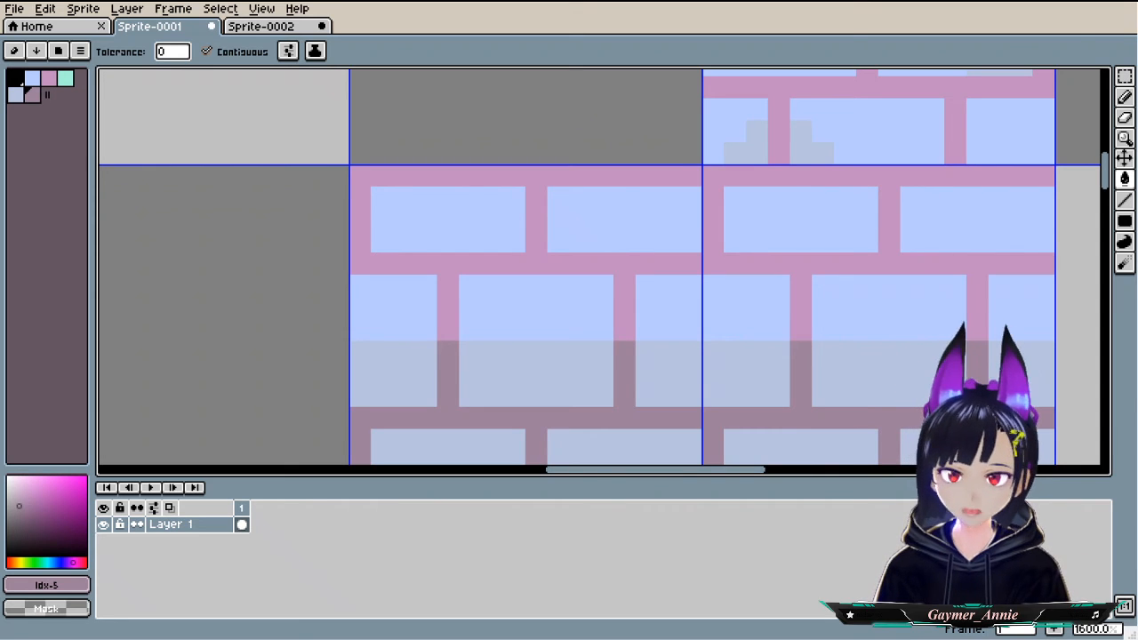
{"action": "scroll", "coordinate": [836, 211], "scroll_direction": "down", "scroll_amount": 1}
{"action": "left_click_drag", "start_coordinate": [836, 211], "coordinate": [775, 290]}
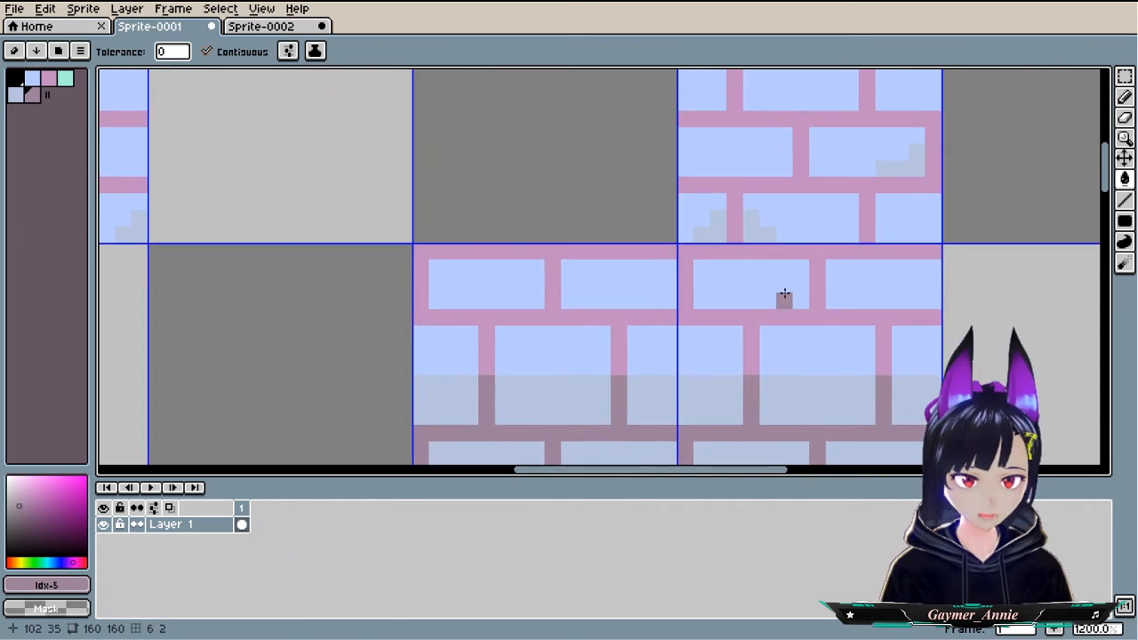
{"action": "left_click_drag", "start_coordinate": [558, 412], "coordinate": [529, 317]}
{"action": "scroll", "coordinate": [529, 312], "scroll_direction": "up", "scroll_amount": 2}
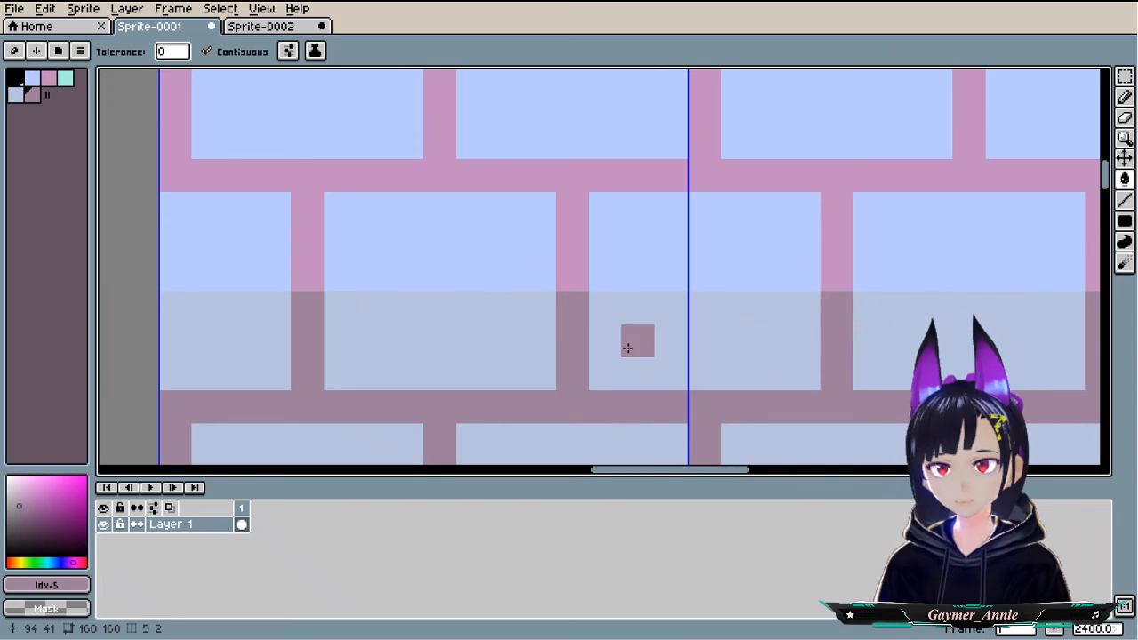
{"action": "scroll", "coordinate": [676, 340], "scroll_direction": "down", "scroll_amount": 2}
{"action": "scroll", "coordinate": [744, 350], "scroll_direction": "down", "scroll_amount": 1}
{"action": "left_click_drag", "start_coordinate": [744, 349], "coordinate": [902, 289]}
{"action": "left_click_drag", "start_coordinate": [627, 282], "coordinate": [764, 254]}
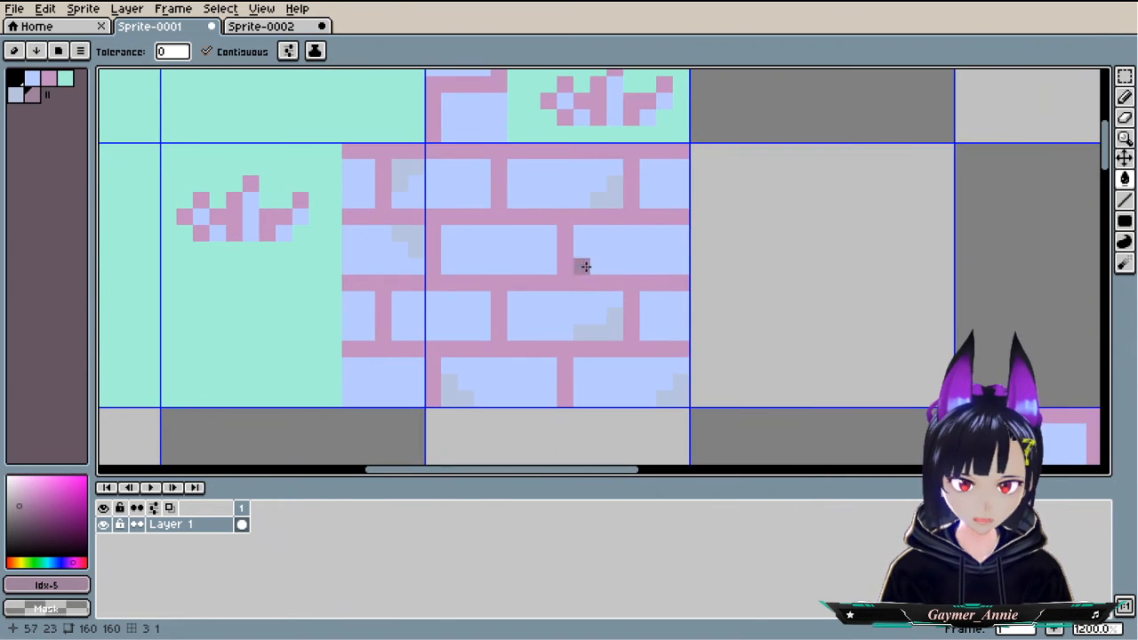
{"action": "left_click_drag", "start_coordinate": [585, 267], "coordinate": [772, 335]}
- Move the offset brick path tile from above the right wall tile to the top-row cell beside the path-edge grass tile
{"action": "key", "text": "m"}
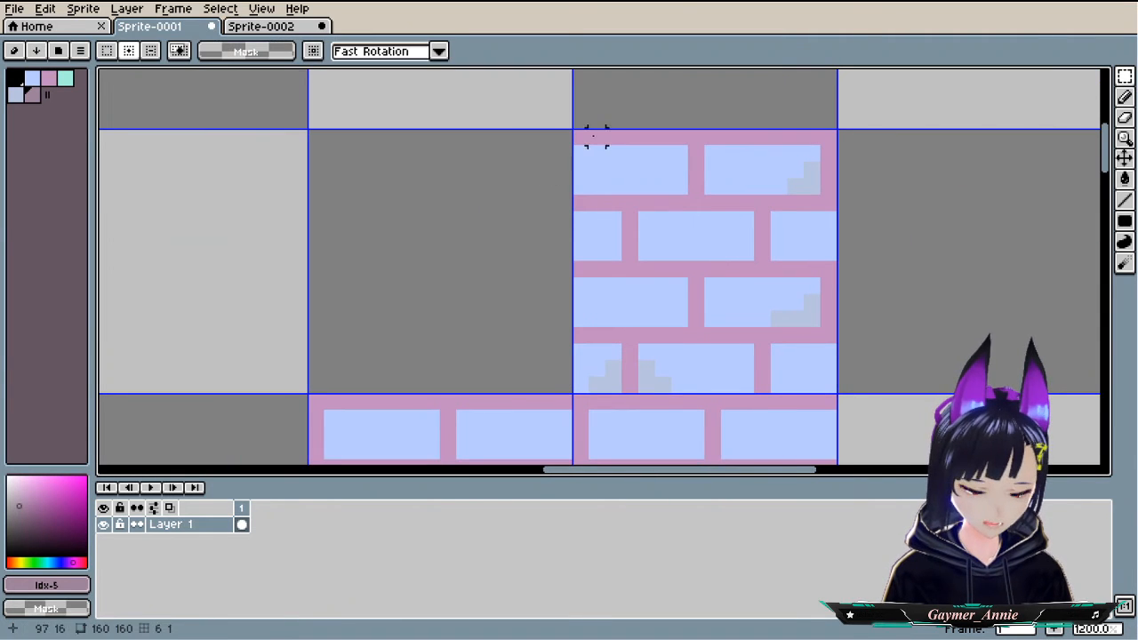
{"action": "left_click_drag", "start_coordinate": [587, 450], "coordinate": [633, 293]}
{"action": "left_click_drag", "start_coordinate": [659, 116], "coordinate": [664, 347]}
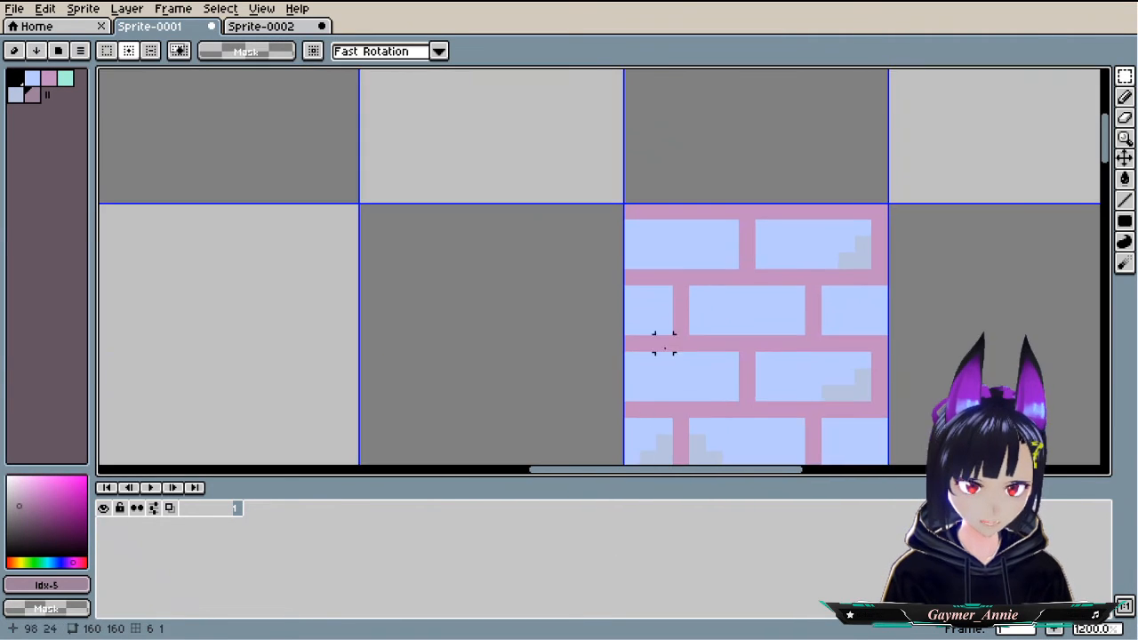
{"action": "left_click_drag", "start_coordinate": [639, 211], "coordinate": [881, 447]}
{"action": "scroll", "coordinate": [839, 401], "scroll_direction": "down", "scroll_amount": 3}
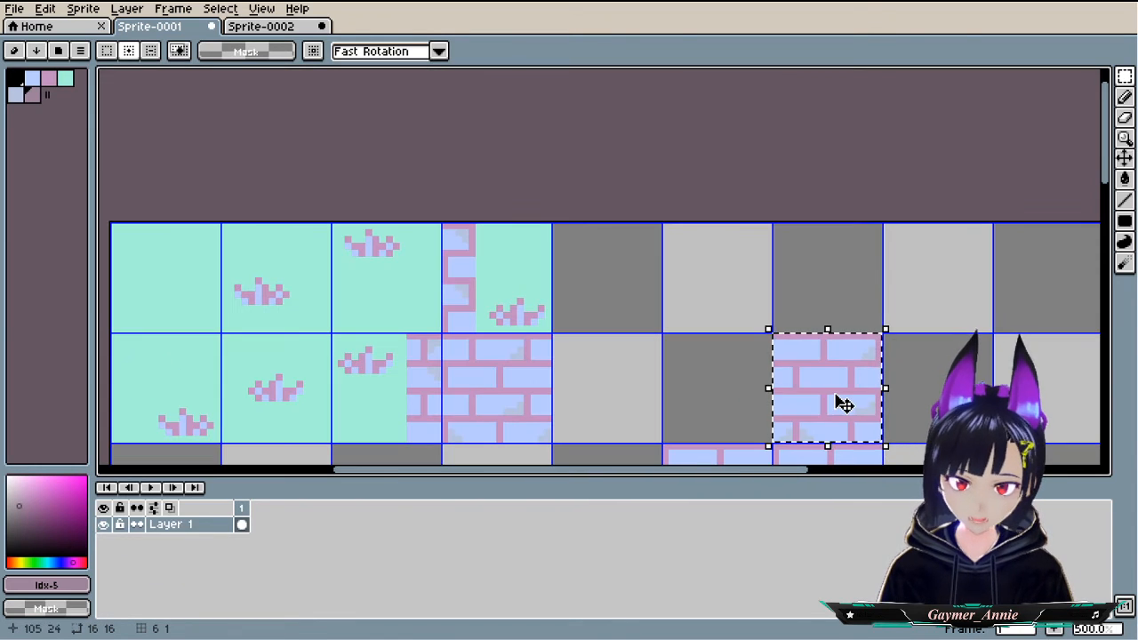
{"action": "left_click_drag", "start_coordinate": [838, 401], "coordinate": [620, 286]}
{"action": "left_click", "coordinate": [692, 315]}
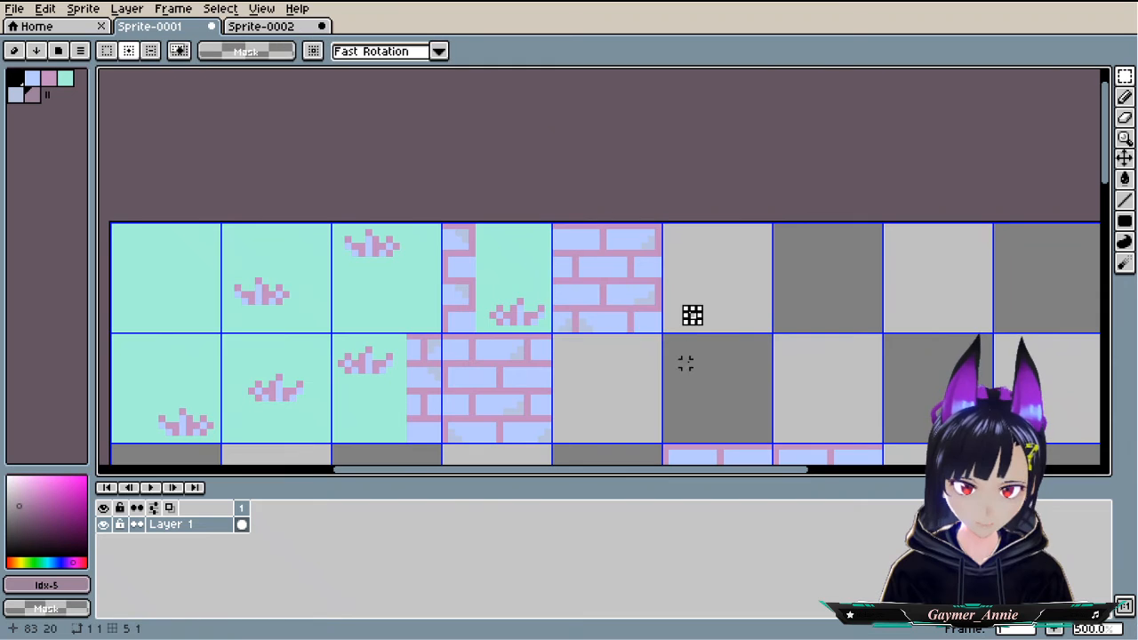
{"action": "left_click_drag", "start_coordinate": [686, 359], "coordinate": [682, 323]}
{"action": "key", "text": "ctrl+d"}
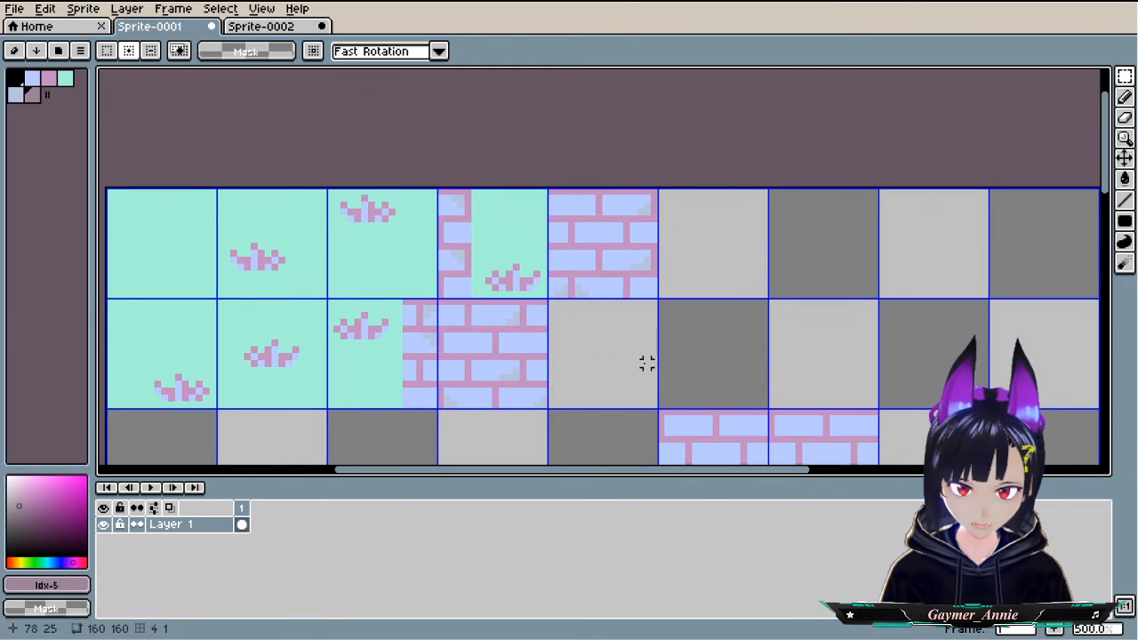
- Add a new layer above Layer 1 and set its opacity to 120
{"action": "left_click_drag", "start_coordinate": [647, 362], "coordinate": [567, 302]}
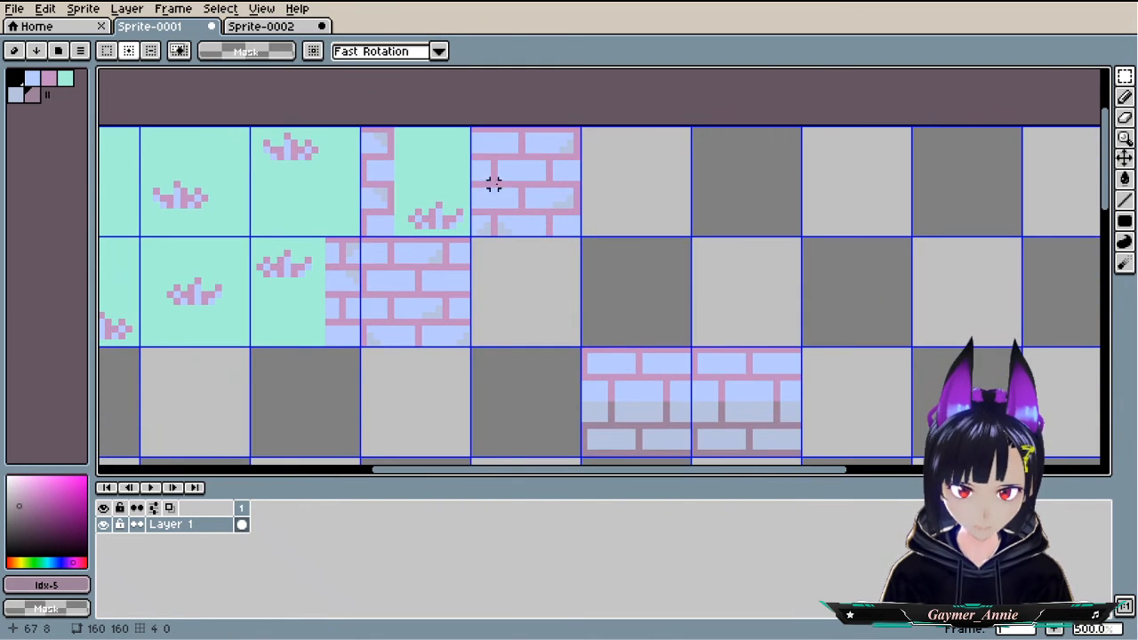
{"action": "left_click_drag", "start_coordinate": [638, 308], "coordinate": [571, 270]}
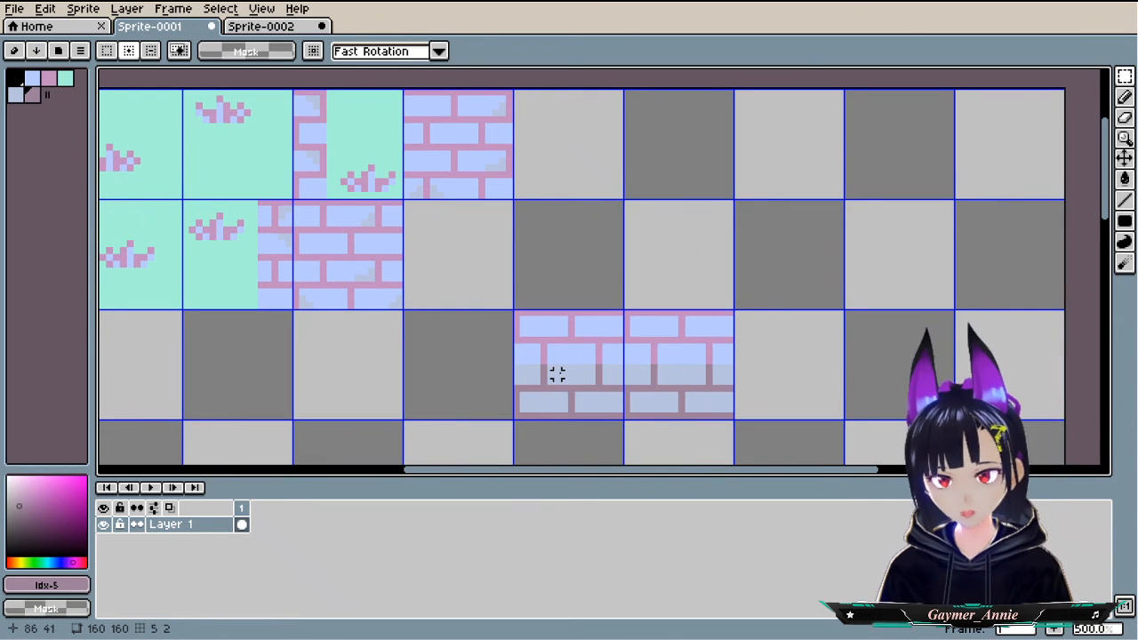
{"action": "scroll", "coordinate": [495, 360], "scroll_direction": "up", "scroll_amount": 4}
{"action": "left_click_drag", "start_coordinate": [693, 400], "coordinate": [623, 342]}
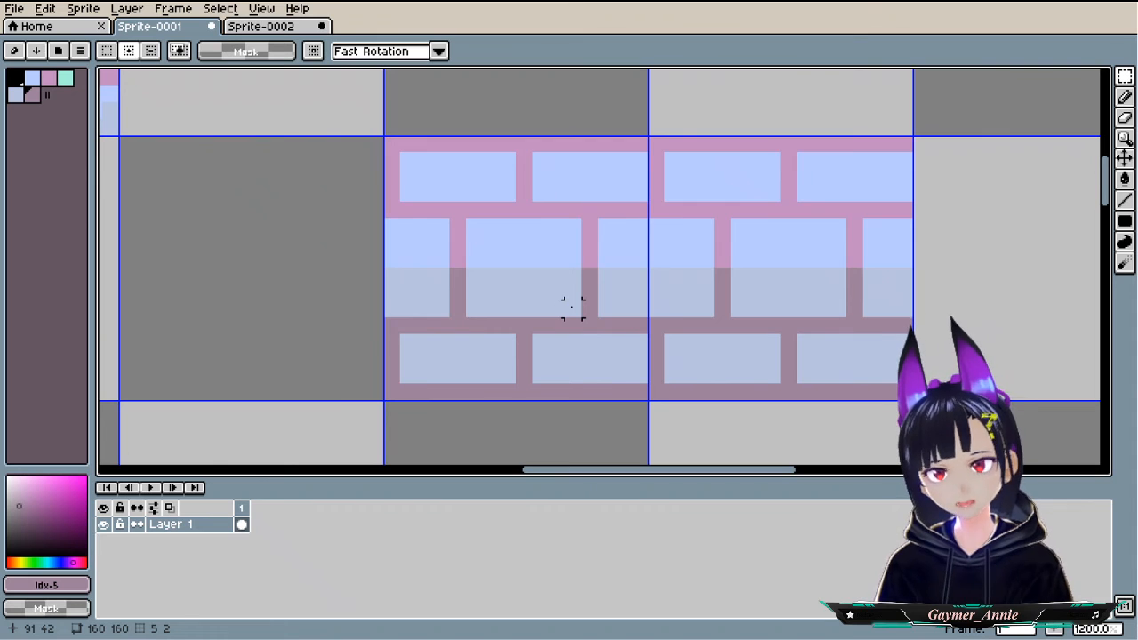
{"action": "left_click", "coordinate": [126, 9]}
{"action": "left_click", "coordinate": [185, 64]}
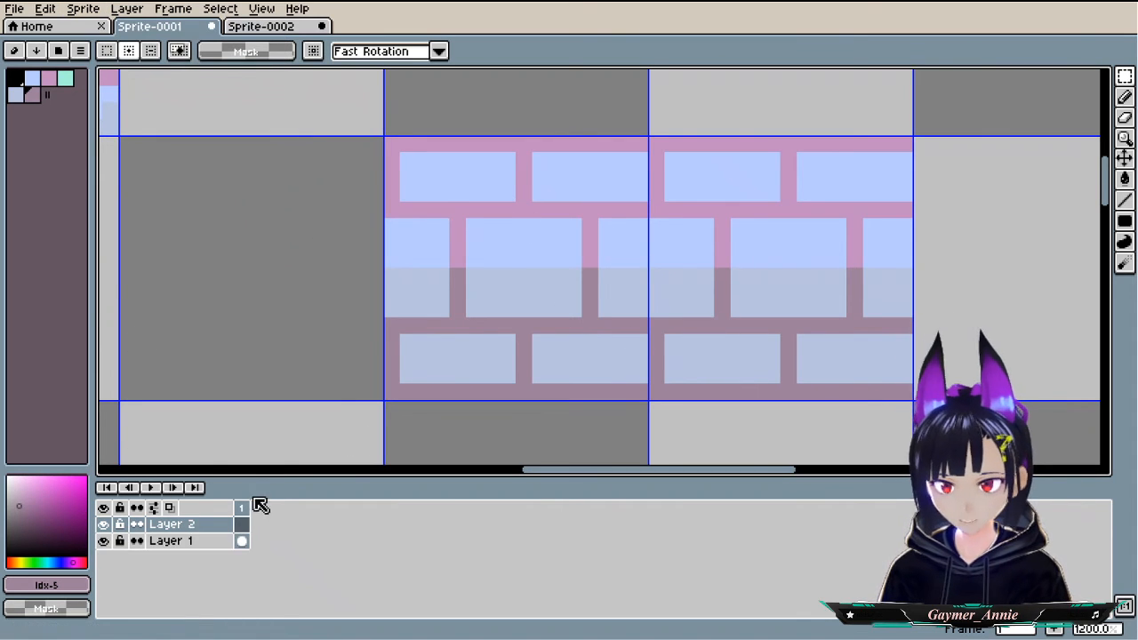
{"action": "double_click", "coordinate": [233, 523]}
{"action": "left_click_drag", "start_coordinate": [623, 363], "coordinate": [605, 365]}
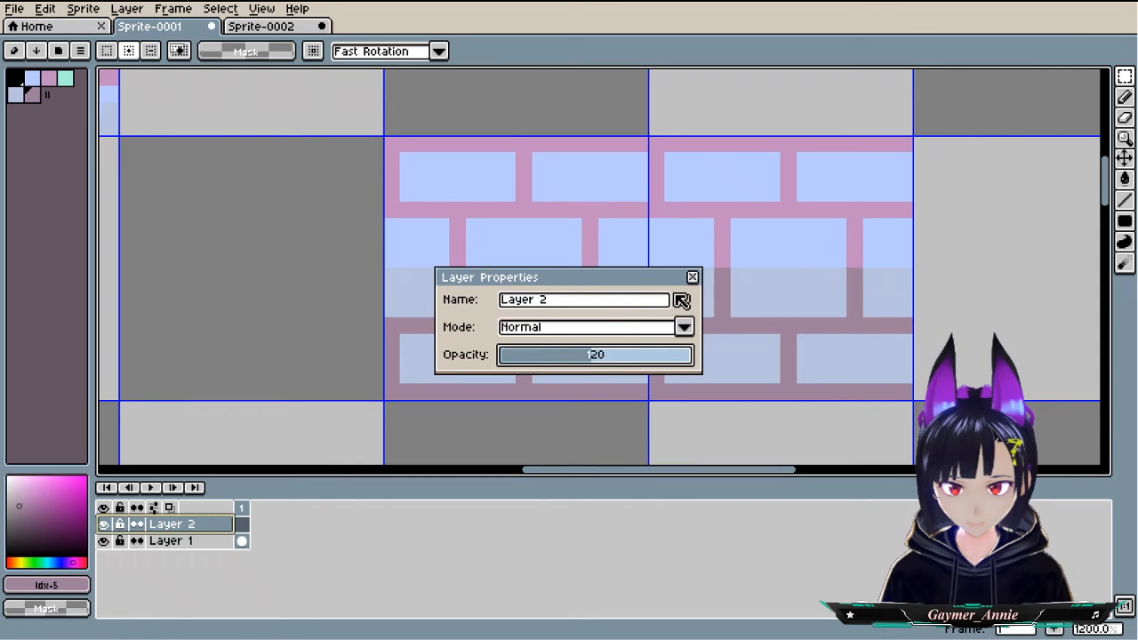
{"action": "left_click", "coordinate": [693, 278]}
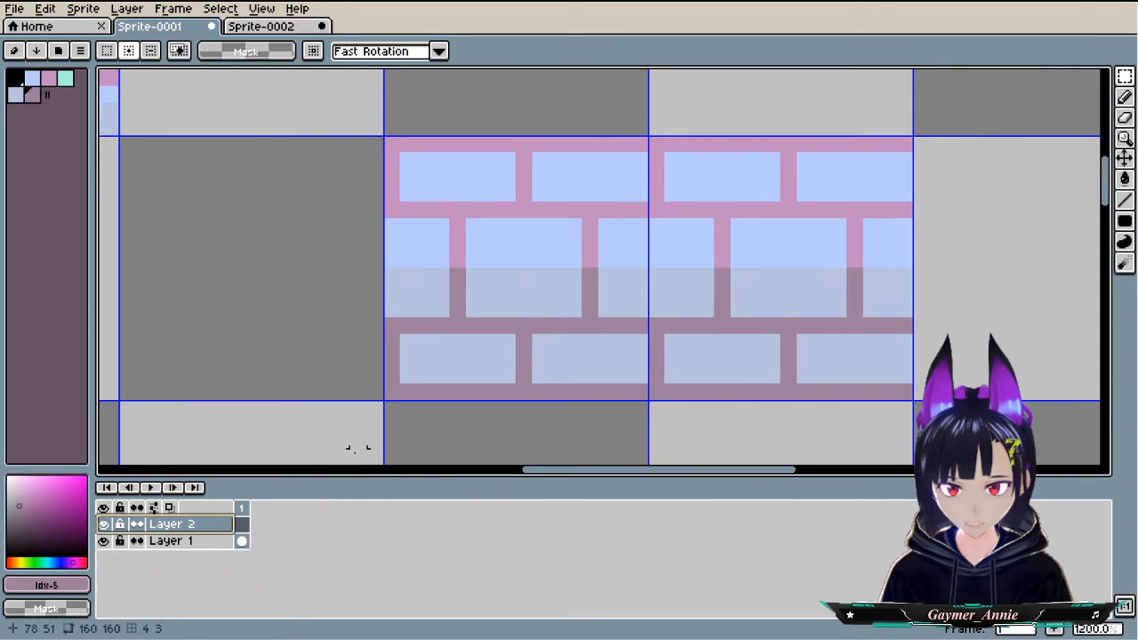
- Set the foreground colour to the neutral grey #9a9a9a and choose the Pencil tool
{"action": "left_click", "coordinate": [46, 586]}
{"action": "left_click", "coordinate": [227, 478]}
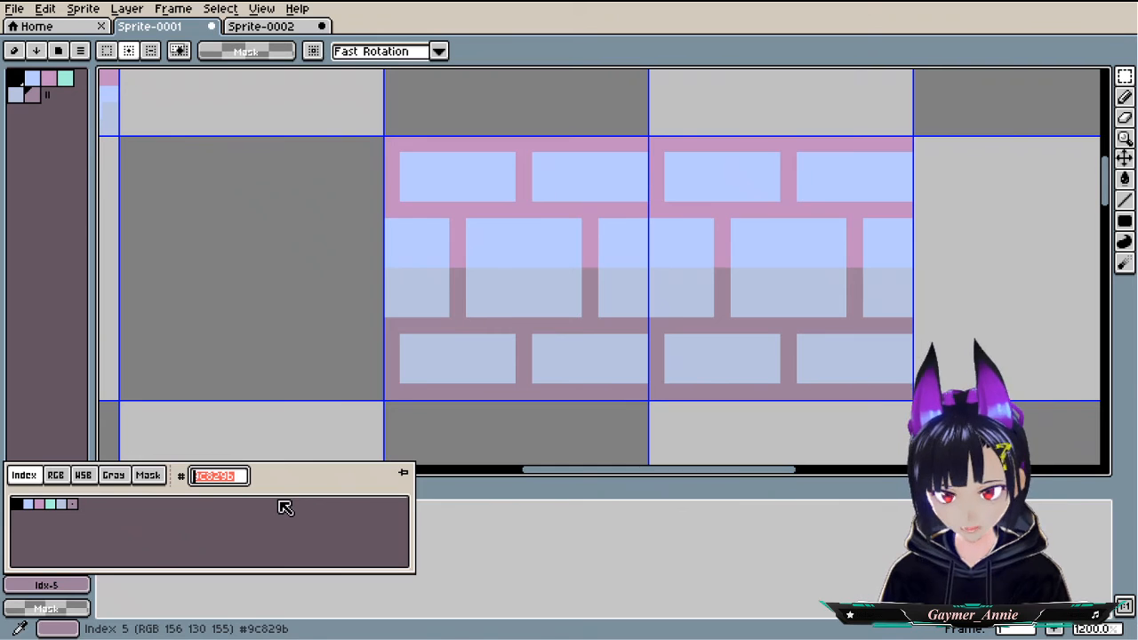
{"action": "left_click", "coordinate": [71, 586]}
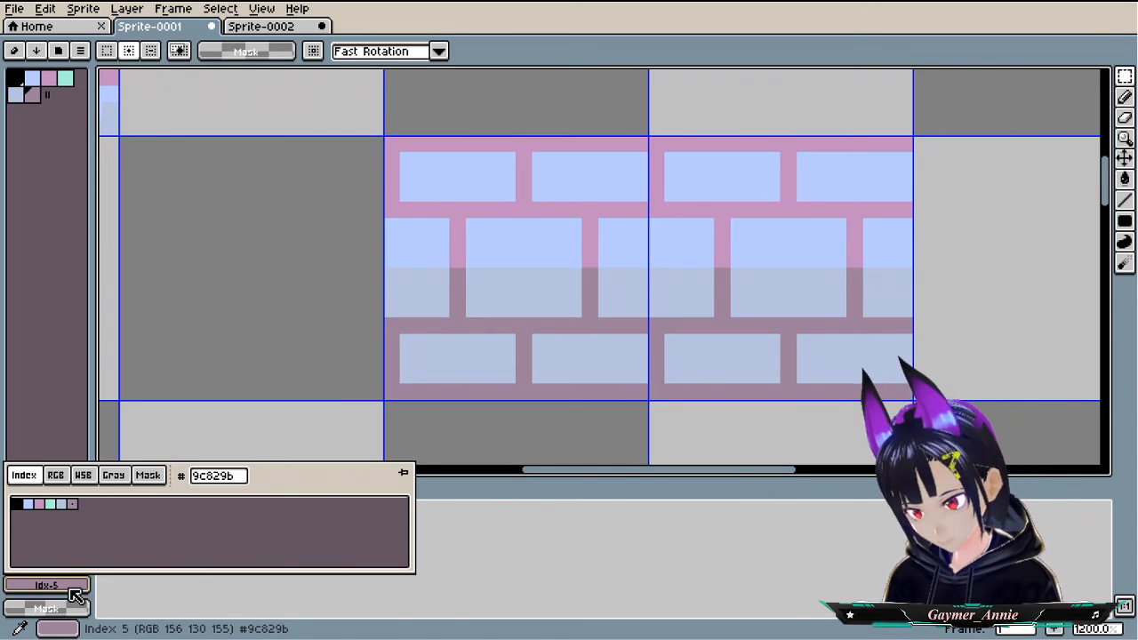
{"action": "left_click", "coordinate": [43, 527]}
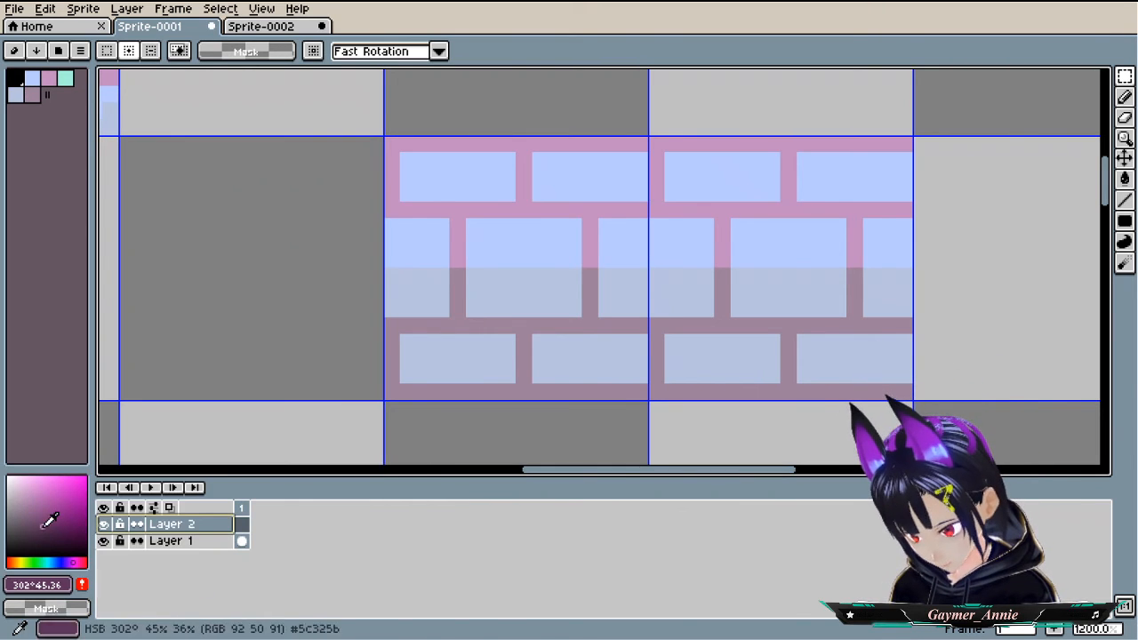
{"action": "left_click", "coordinate": [49, 608]}
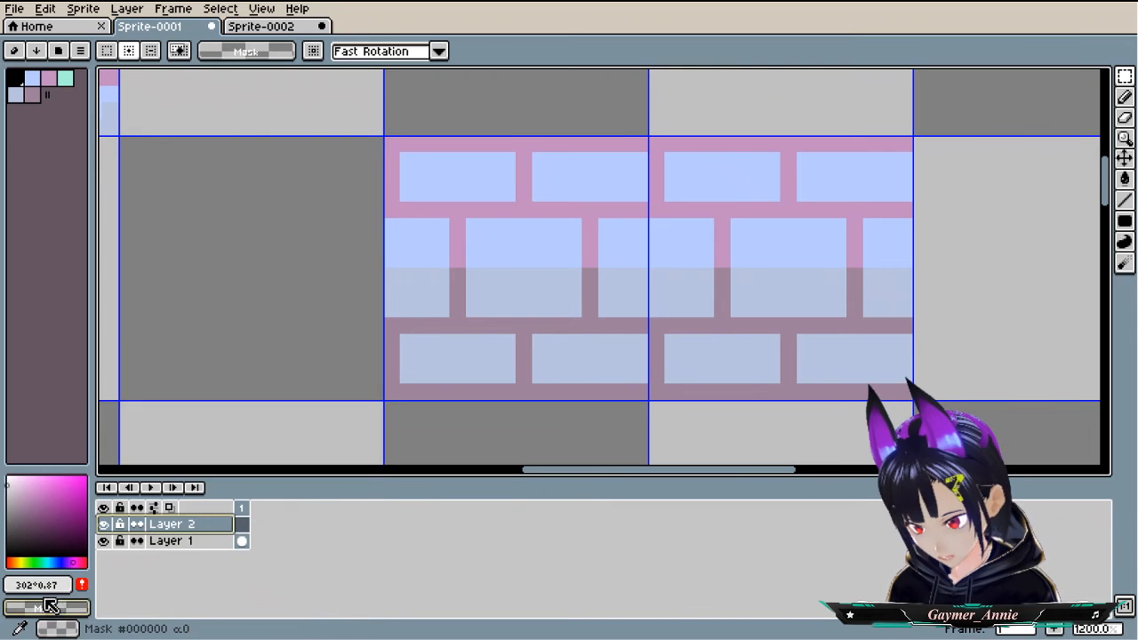
{"action": "left_click", "coordinate": [49, 607]}
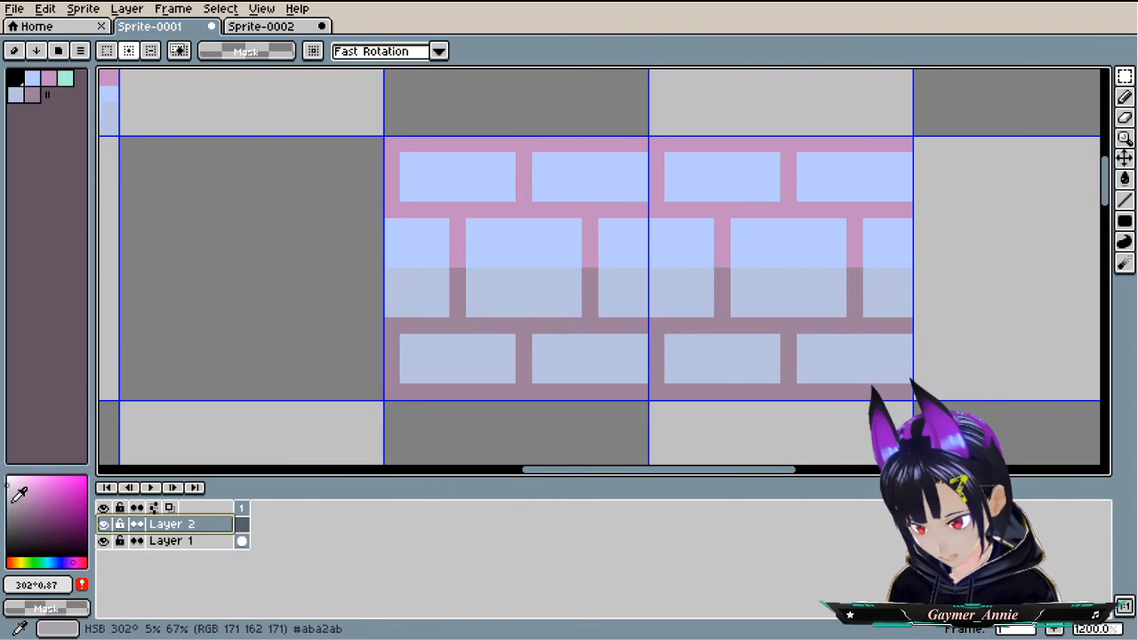
{"action": "left_click", "coordinate": [49, 587]}
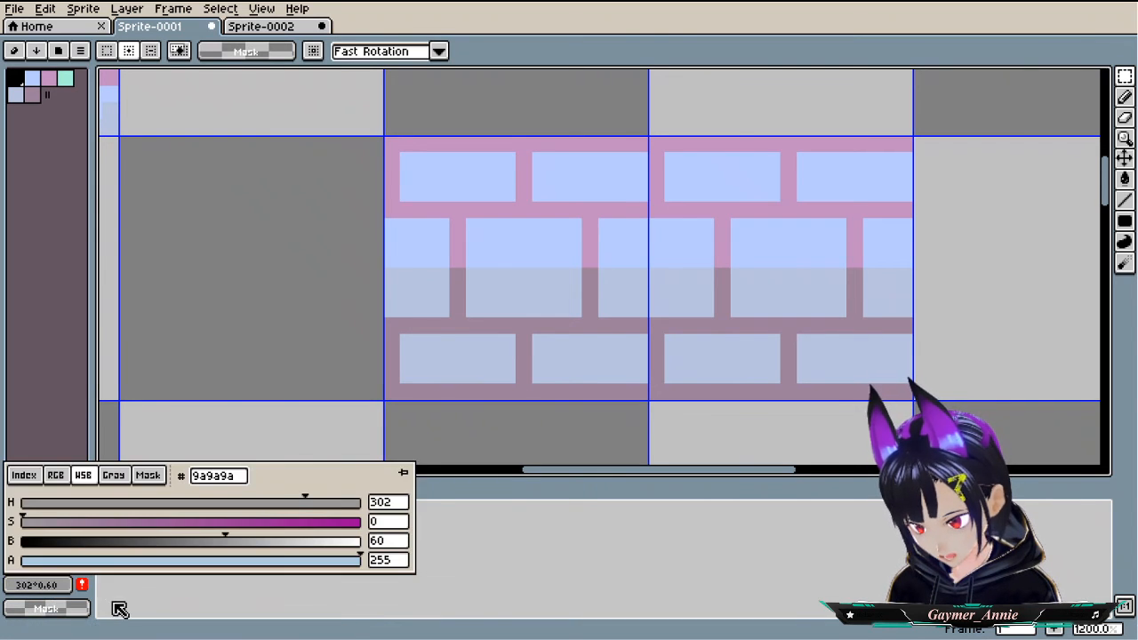
{"action": "key", "text": "b"}
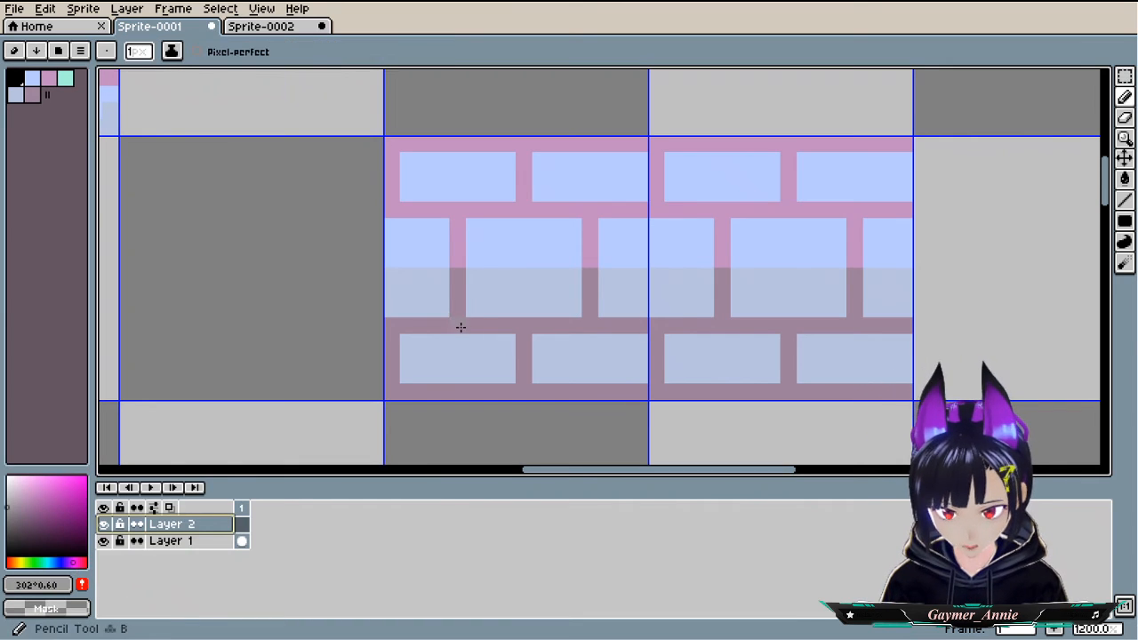
- Shade the bottom mortar line and the lowest pixel of the bottom-row vertical joints across both wall tiles on Layer 2
{"action": "scroll", "coordinate": [577, 308], "scroll_direction": "up", "scroll_amount": 6}
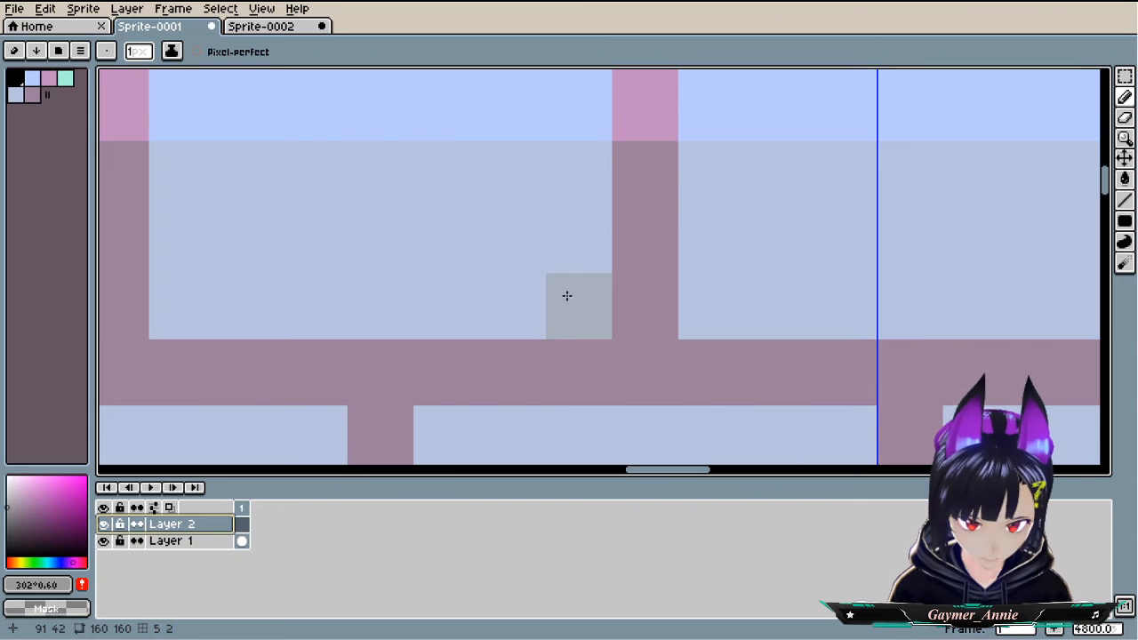
{"action": "left_click_drag", "start_coordinate": [567, 296], "coordinate": [671, 72]}
{"action": "scroll", "coordinate": [672, 72], "scroll_direction": "down", "scroll_amount": 1}
{"action": "left_click_drag", "start_coordinate": [632, 321], "coordinate": [632, 304]}
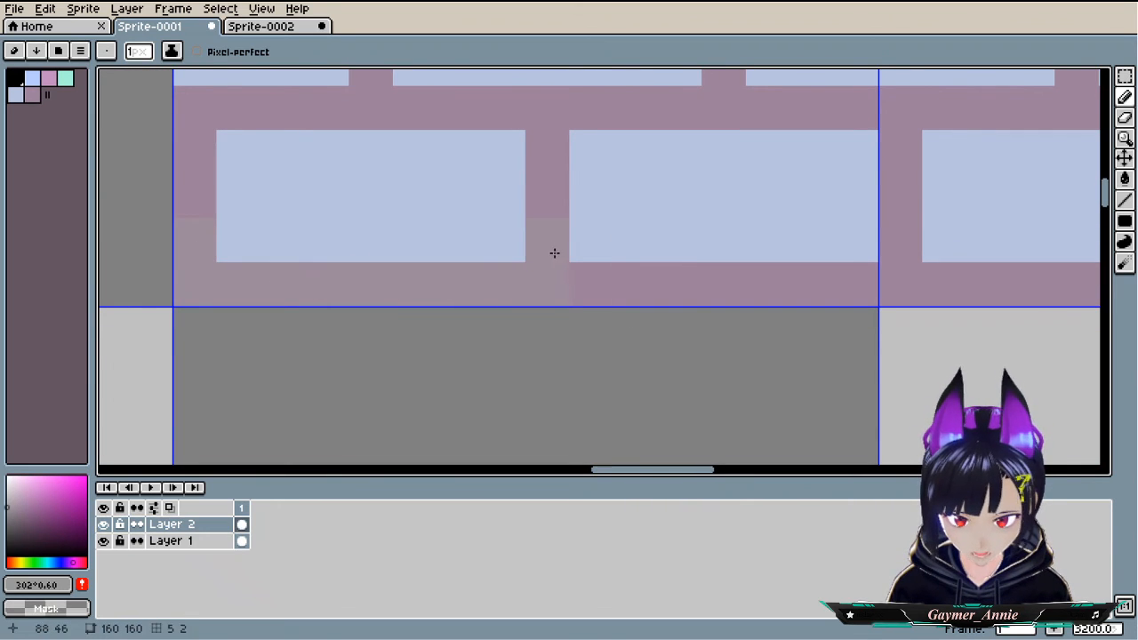
{"action": "left_click_drag", "start_coordinate": [562, 272], "coordinate": [318, 265]}
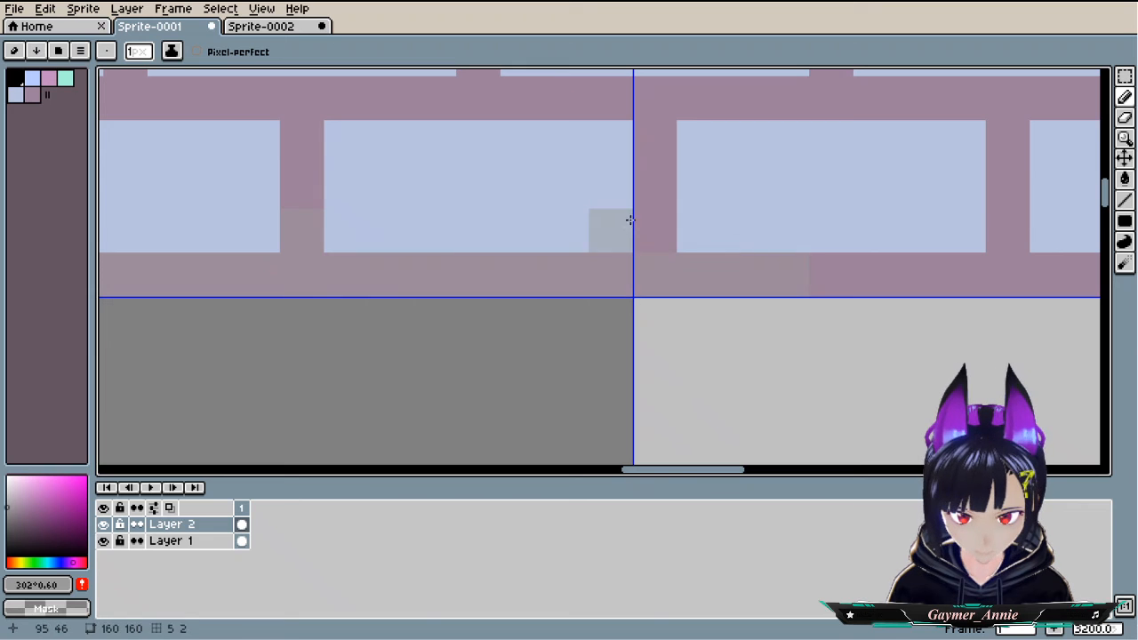
{"action": "left_click_drag", "start_coordinate": [628, 216], "coordinate": [264, 241]}
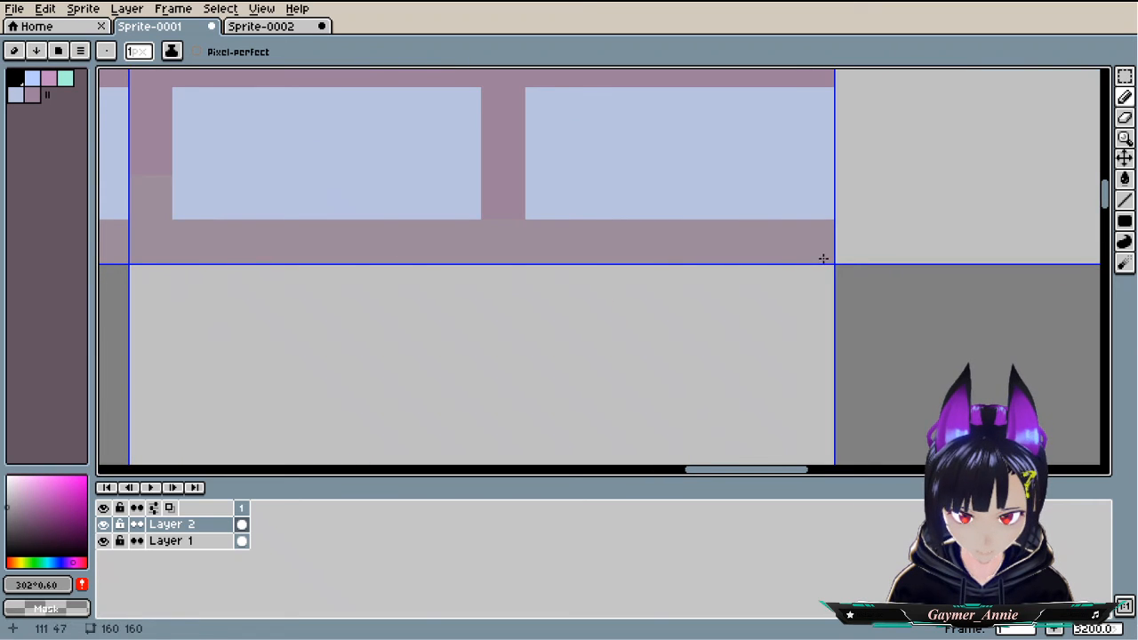
{"action": "scroll", "coordinate": [508, 320], "scroll_direction": "down", "scroll_amount": 5}
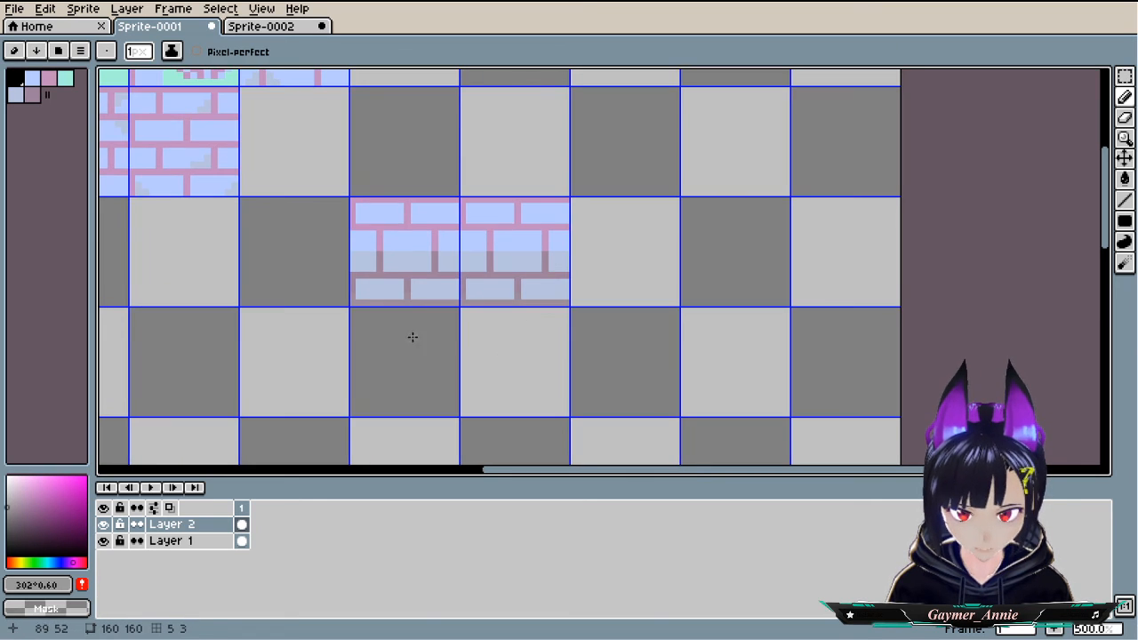
{"action": "scroll", "coordinate": [413, 337], "scroll_direction": "down", "scroll_amount": 2}
- Shade stepped patches at the right-hand ends of the two bottom-row bricks in the left wall tile
{"action": "scroll", "coordinate": [386, 333], "scroll_direction": "up", "scroll_amount": 8}
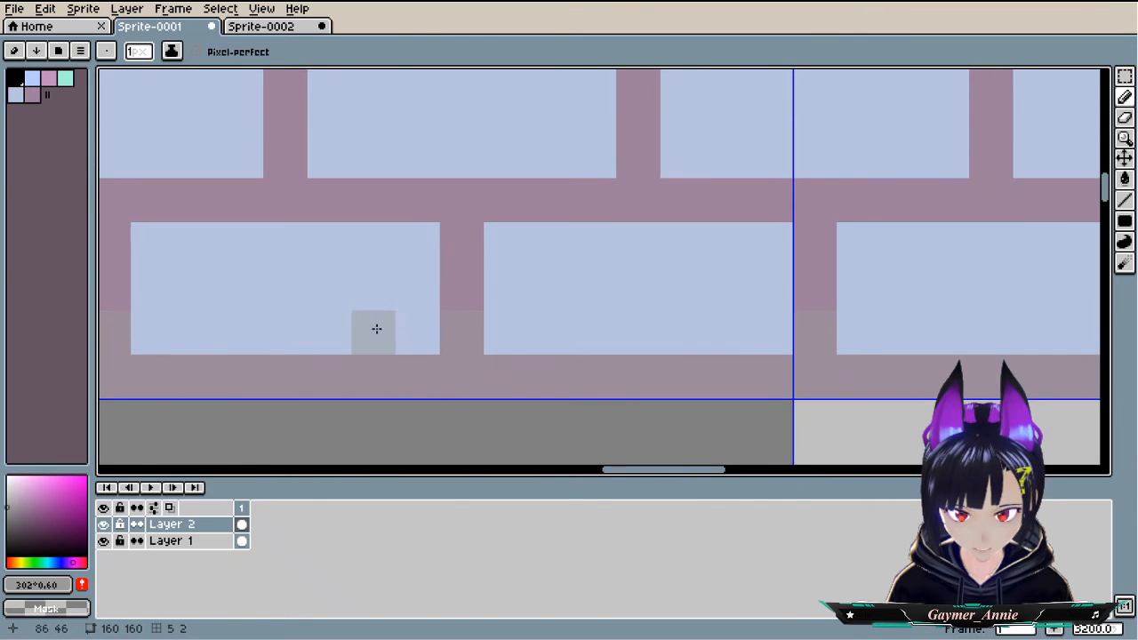
{"action": "mouse_move", "coordinate": [352, 324]}
{"action": "left_mouse_down"}
{"action": "mouse_move", "coordinate": [427, 328]}
{"action": "mouse_move", "coordinate": [427, 290]}
{"action": "mouse_move", "coordinate": [439, 304]}
{"action": "mouse_move", "coordinate": [203, 331]}
{"action": "left_mouse_up"}
{"action": "left_click", "coordinate": [425, 290]}
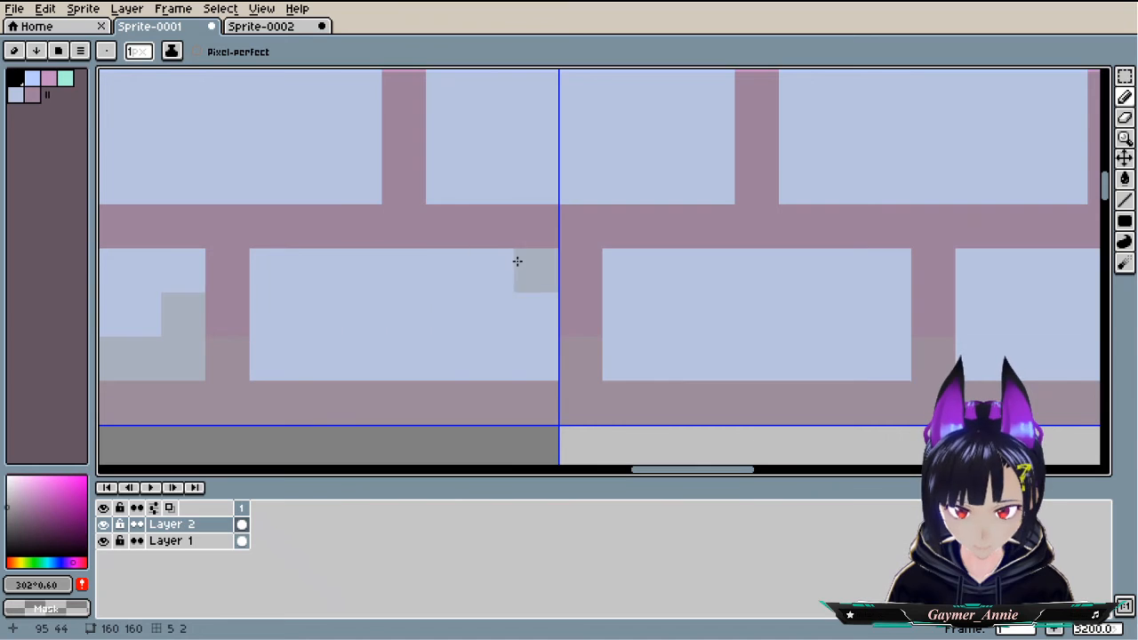
{"action": "mouse_move", "coordinate": [477, 257]}
{"action": "left_mouse_down"}
{"action": "mouse_move", "coordinate": [530, 305]}
{"action": "mouse_move", "coordinate": [471, 282]}
{"action": "left_mouse_up"}
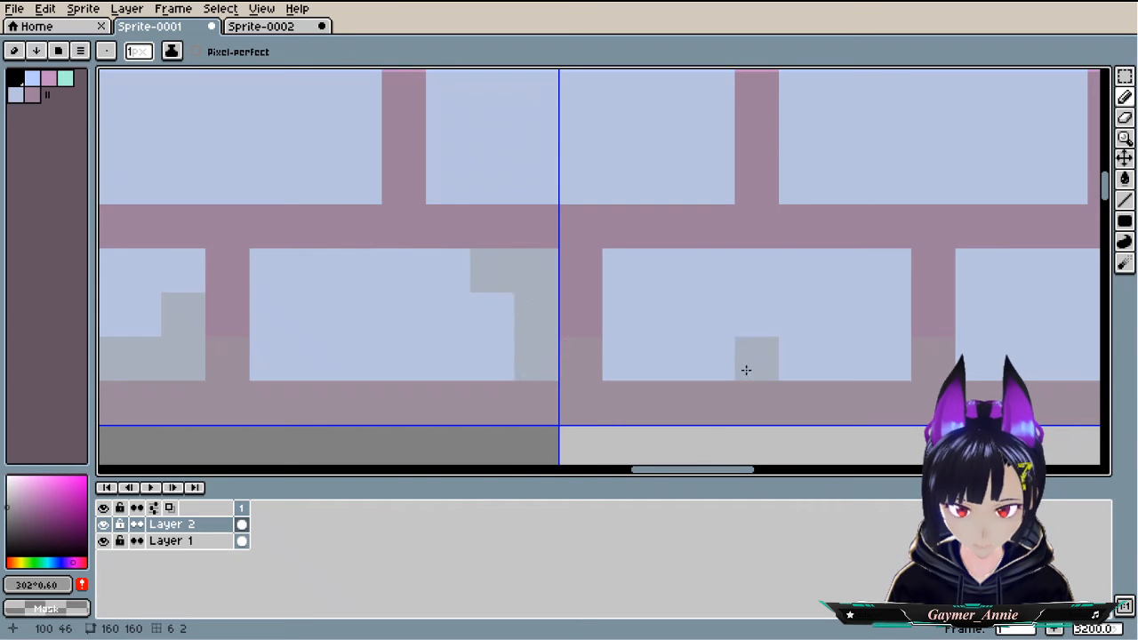
- Shade small stepped patches in the lower corners of the middle-row bricks beside the vertical joints in both wall tiles
{"action": "scroll", "coordinate": [669, 365], "scroll_direction": "down", "scroll_amount": 1}
{"action": "left_click_drag", "start_coordinate": [662, 365], "coordinate": [425, 400]}
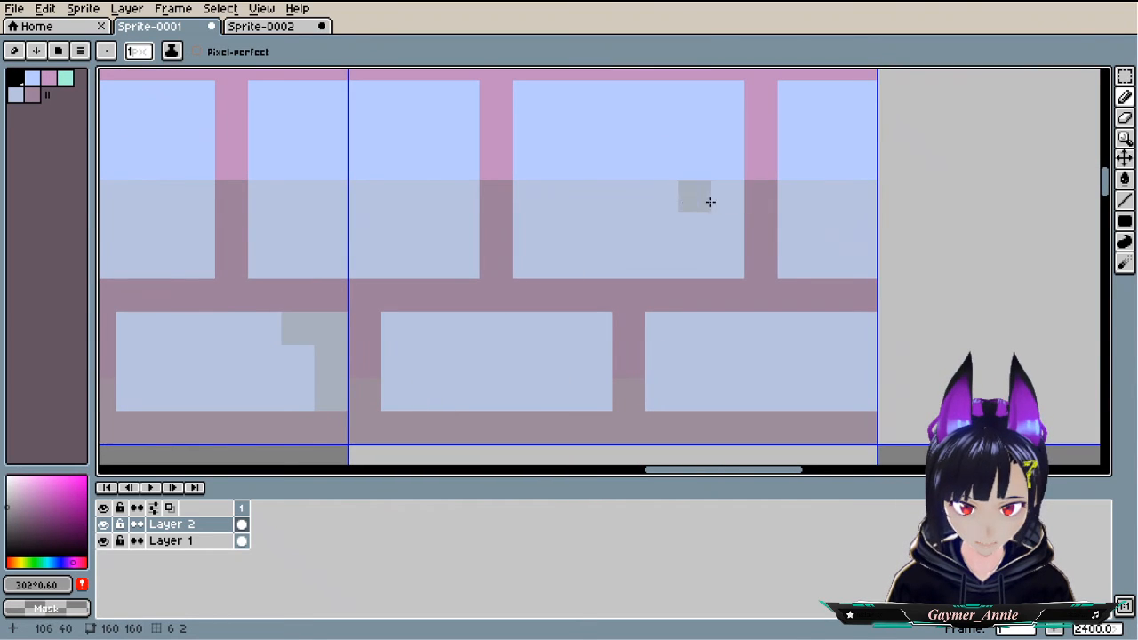
{"action": "left_click_drag", "start_coordinate": [695, 257], "coordinate": [729, 234]}
{"action": "left_click_drag", "start_coordinate": [738, 304], "coordinate": [644, 337]}
{"action": "scroll", "coordinate": [559, 325], "scroll_direction": "down", "scroll_amount": 3}
{"action": "scroll", "coordinate": [483, 348], "scroll_direction": "up", "scroll_amount": 5}
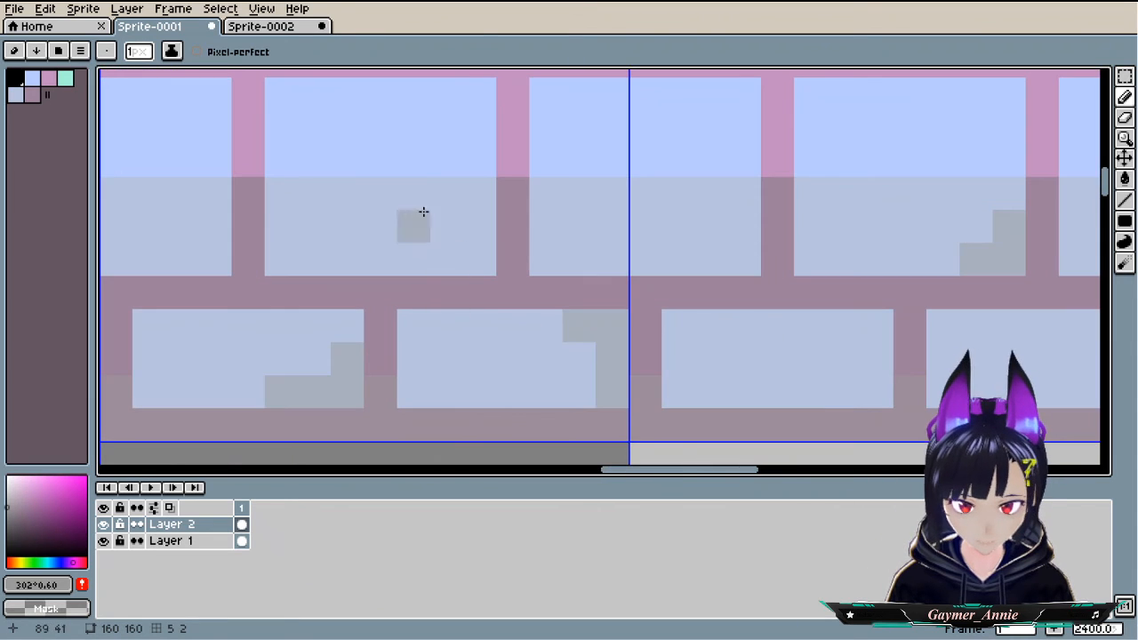
{"action": "mouse_move", "coordinate": [278, 240]}
{"action": "left_mouse_down"}
{"action": "mouse_move", "coordinate": [275, 264]}
{"action": "mouse_move", "coordinate": [310, 265]}
{"action": "left_mouse_up"}
{"action": "left_click_drag", "start_coordinate": [310, 265], "coordinate": [614, 262]}
{"action": "left_click", "coordinate": [516, 218]}
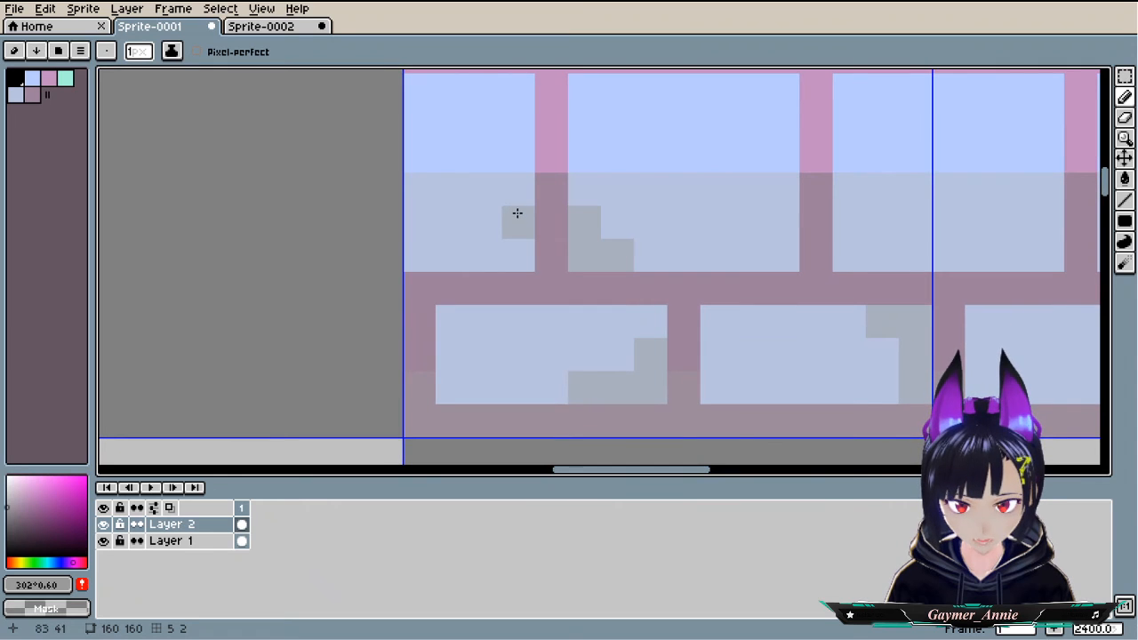
{"action": "left_click", "coordinate": [511, 249]}
{"action": "left_click_drag", "start_coordinate": [663, 323], "coordinate": [646, 326]}
- Try shading patches on the bottom-row bricks of the right wall tile and undo them
{"action": "scroll", "coordinate": [646, 326], "scroll_direction": "down", "scroll_amount": 5}
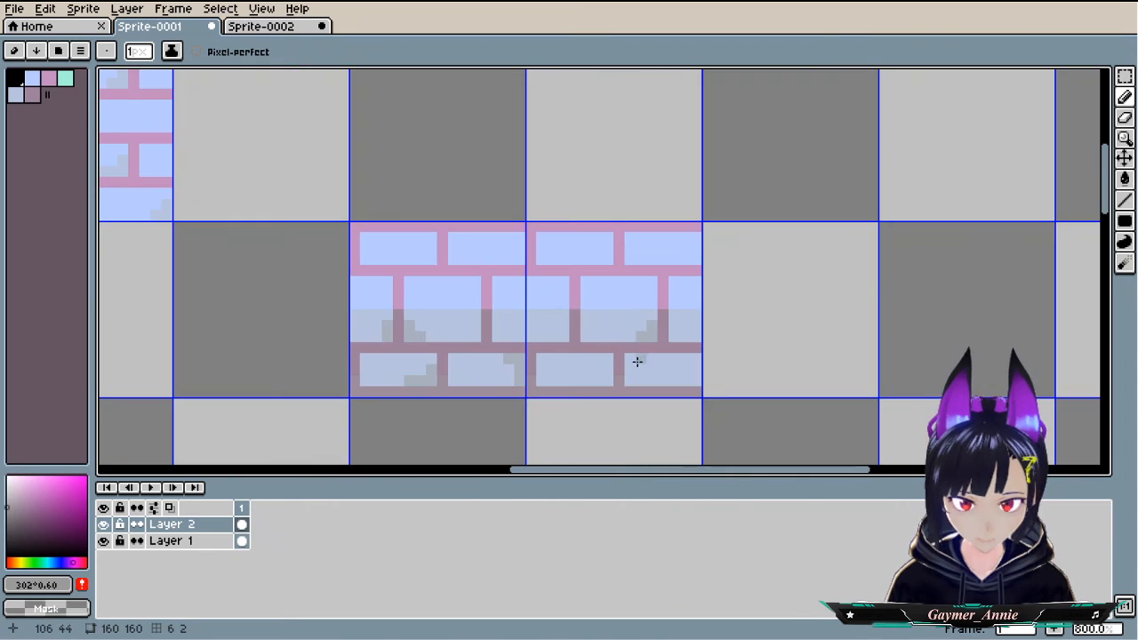
{"action": "mouse_move", "coordinate": [576, 382]}
{"action": "left_mouse_down"}
{"action": "mouse_move", "coordinate": [600, 380]}
{"action": "mouse_move", "coordinate": [600, 412]}
{"action": "left_mouse_up"}
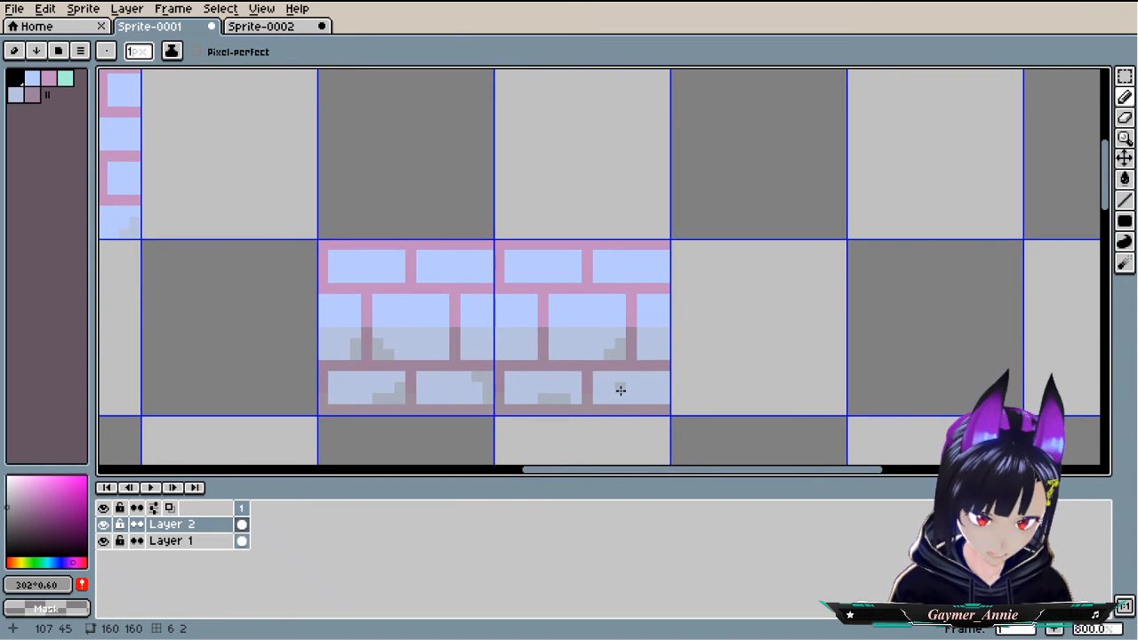
{"action": "scroll", "coordinate": [658, 409], "scroll_direction": "down", "scroll_amount": 3}
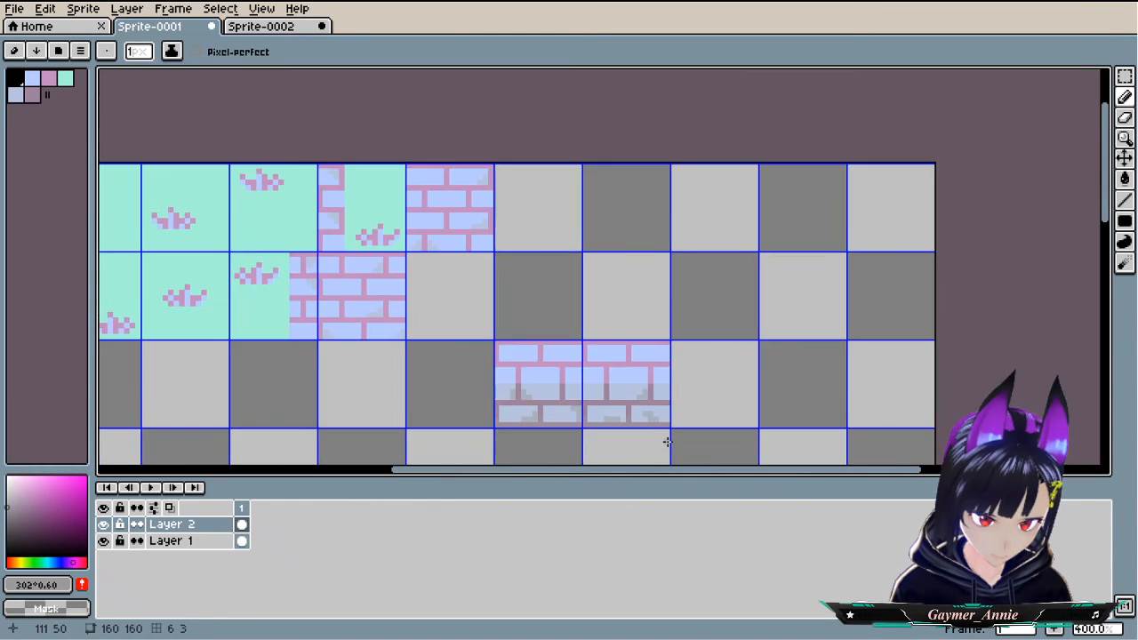
{"action": "left_click_drag", "start_coordinate": [667, 442], "coordinate": [668, 315]}
{"action": "key", "text": "ctrl+z"}
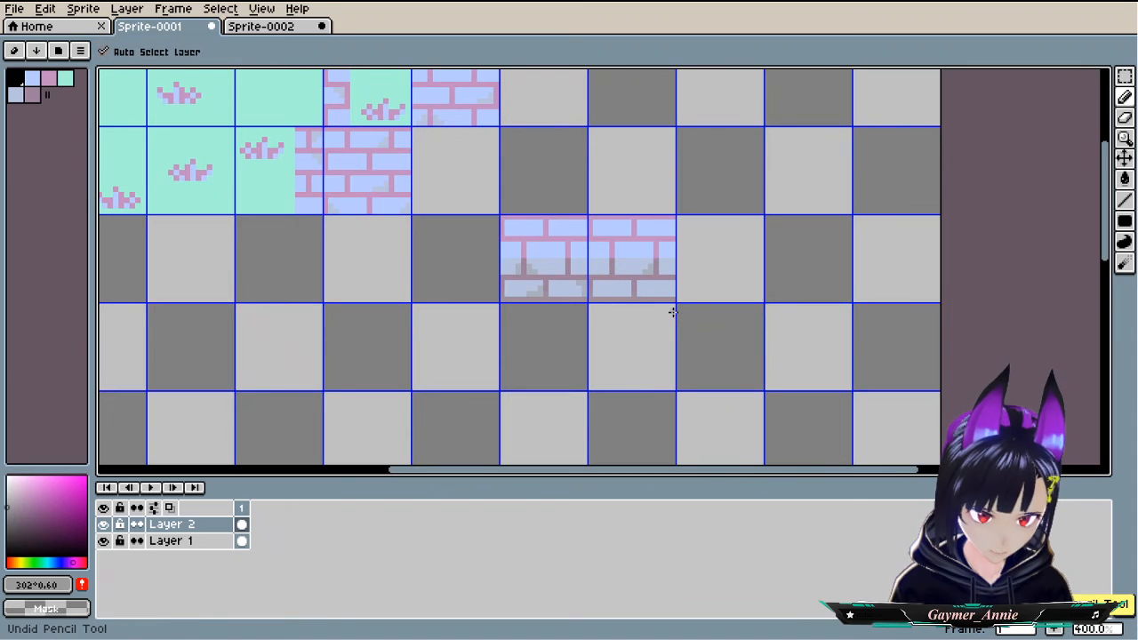
- Shade the right-hand ends of the two bottom-row bricks in the right wall tile, leaving a one-pixel notch in the first
{"action": "scroll", "coordinate": [673, 311], "scroll_direction": "up", "scroll_amount": 6}
{"action": "mouse_move", "coordinate": [671, 171]}
{"action": "left_mouse_down"}
{"action": "mouse_move", "coordinate": [671, 203]}
{"action": "mouse_move", "coordinate": [642, 201]}
{"action": "left_mouse_up"}
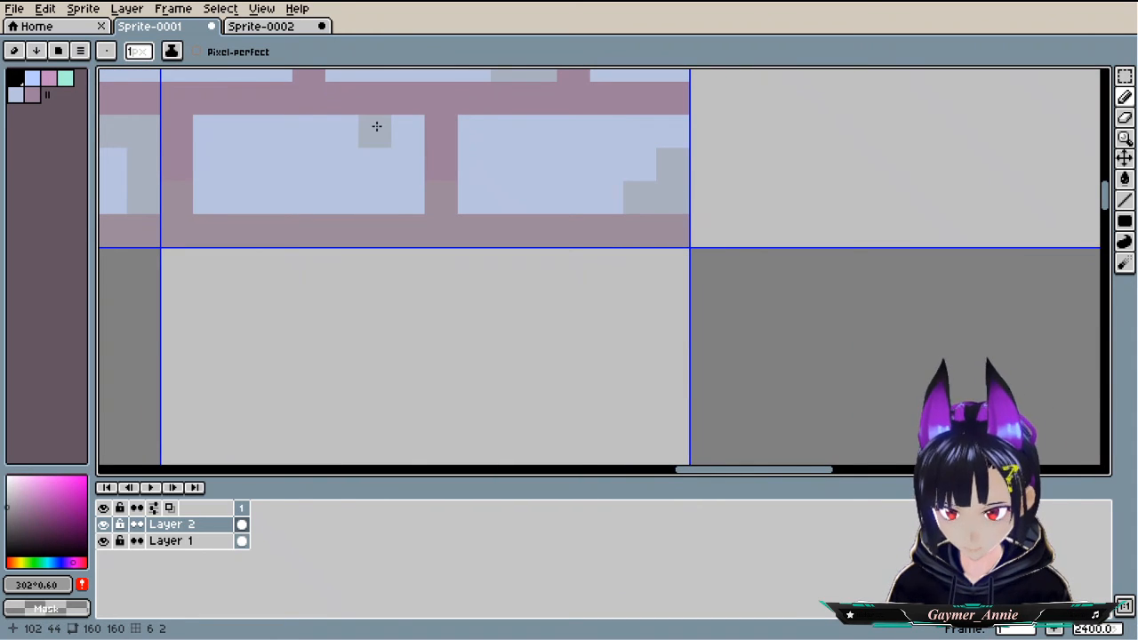
{"action": "left_click_drag", "start_coordinate": [377, 127], "coordinate": [399, 129]}
{"action": "left_click_drag", "start_coordinate": [411, 201], "coordinate": [386, 201]}
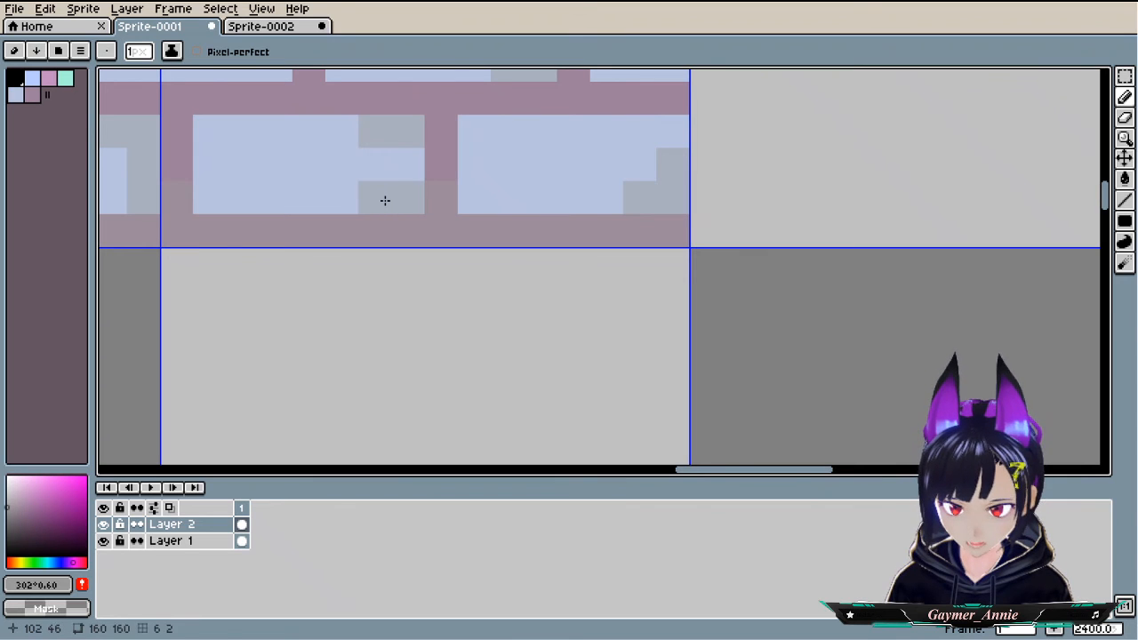
- Merge the shading on Layer 2 into Layer 1
{"action": "scroll", "coordinate": [441, 327], "scroll_direction": "down", "scroll_amount": 11}
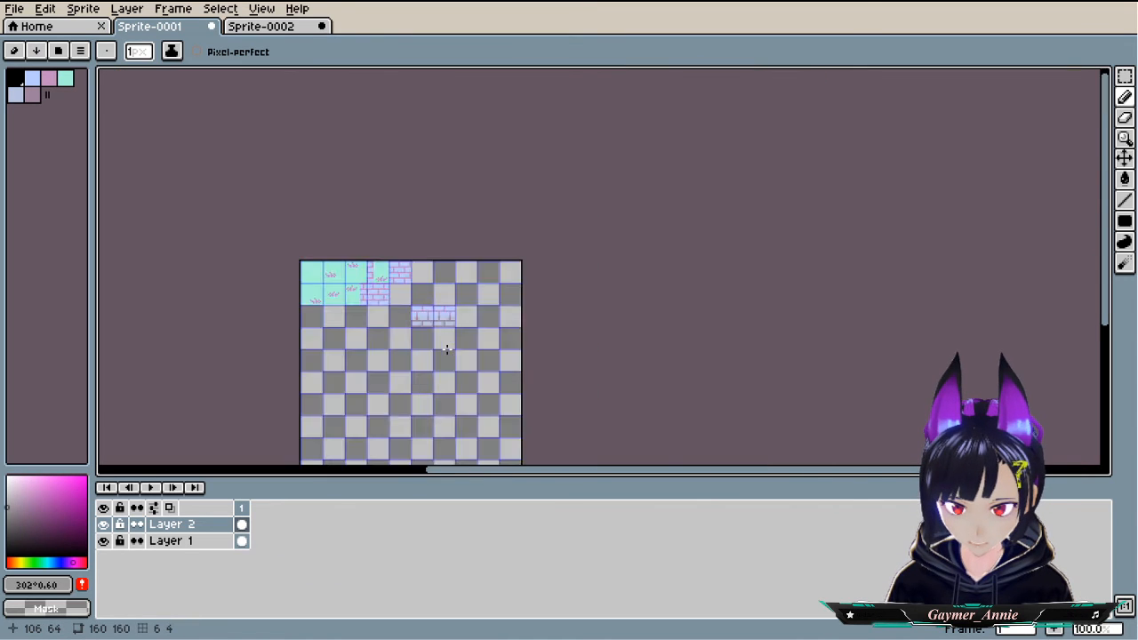
{"action": "scroll", "coordinate": [446, 349], "scroll_direction": "up", "scroll_amount": 3}
{"action": "scroll", "coordinate": [484, 337], "scroll_direction": "down", "scroll_amount": 2}
{"action": "left_click_drag", "start_coordinate": [514, 335], "coordinate": [580, 339]}
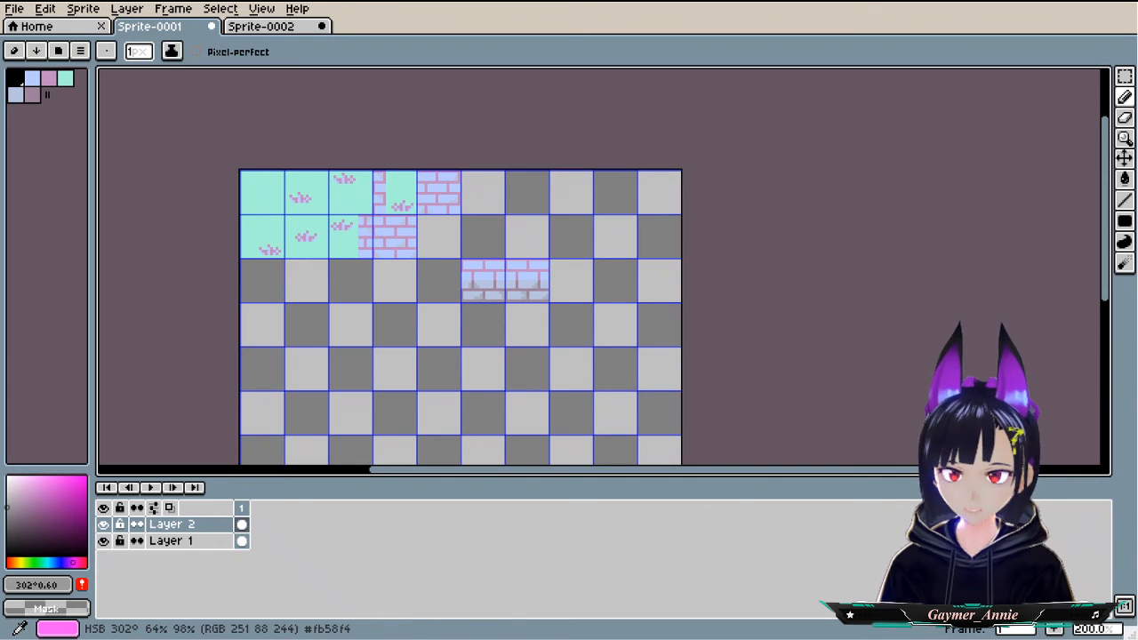
{"action": "scroll", "coordinate": [497, 310], "scroll_direction": "up", "scroll_amount": 7}
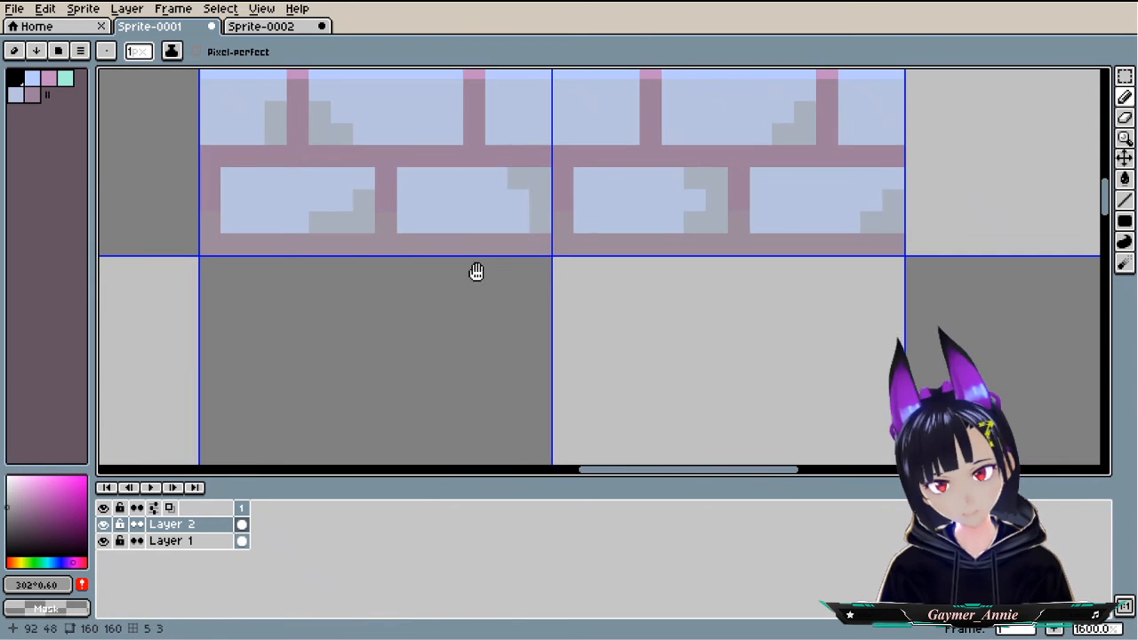
{"action": "left_click_drag", "start_coordinate": [475, 272], "coordinate": [728, 460]}
{"action": "scroll", "coordinate": [726, 460], "scroll_direction": "down", "scroll_amount": 4}
{"action": "left_click_drag", "start_coordinate": [691, 394], "coordinate": [655, 299]}
{"action": "scroll", "coordinate": [593, 172], "scroll_direction": "up", "scroll_amount": 6}
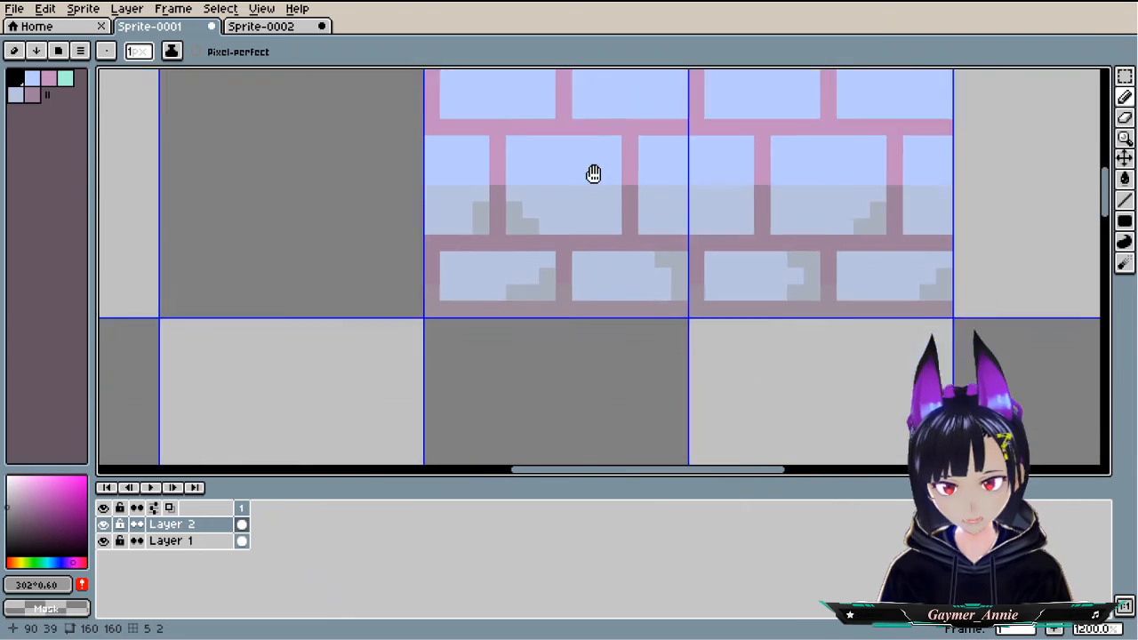
{"action": "right_click", "coordinate": [227, 527]}
{"action": "left_click", "coordinate": [268, 612]}
- Sample the shaded mortar colour #9c8d9b and the shaded brick colour #aab0bf from the wall tiles and add both to the palette
{"action": "key", "text": "i"}
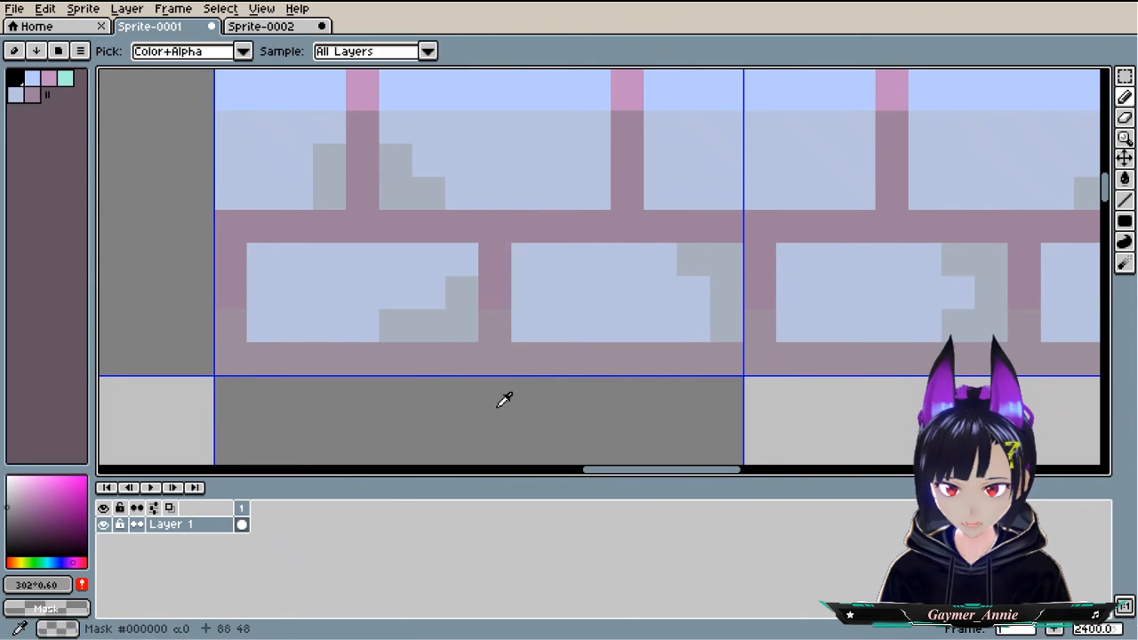
{"action": "left_click", "coordinate": [523, 349]}
{"action": "key", "text": "b"}
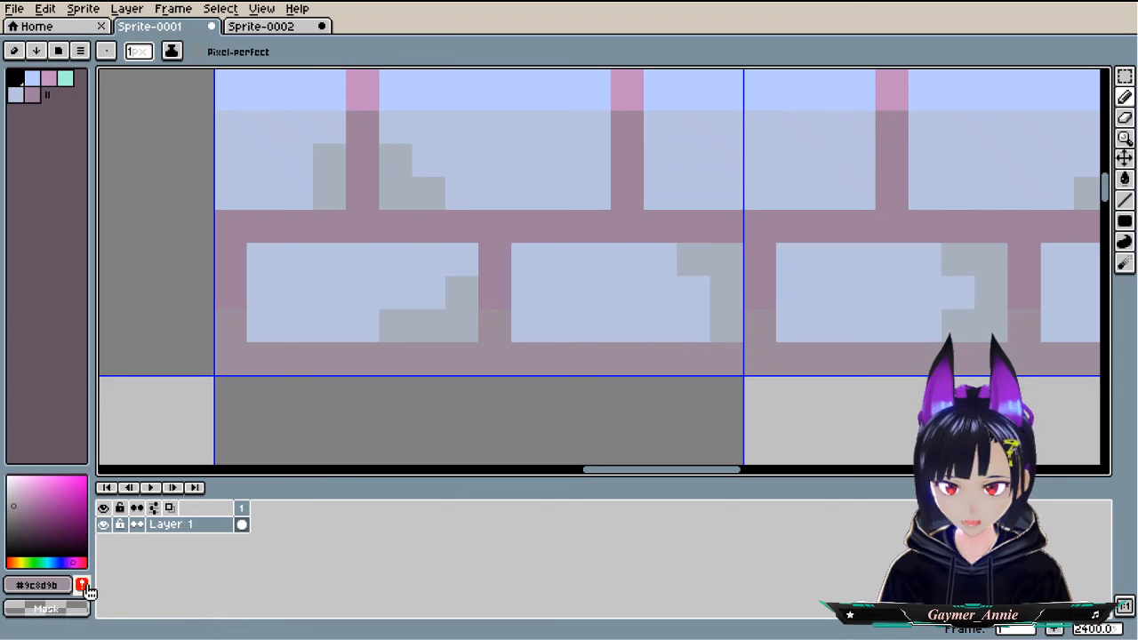
{"action": "key", "text": "i"}
{"action": "left_click", "coordinate": [455, 317]}
{"action": "key", "text": "b"}
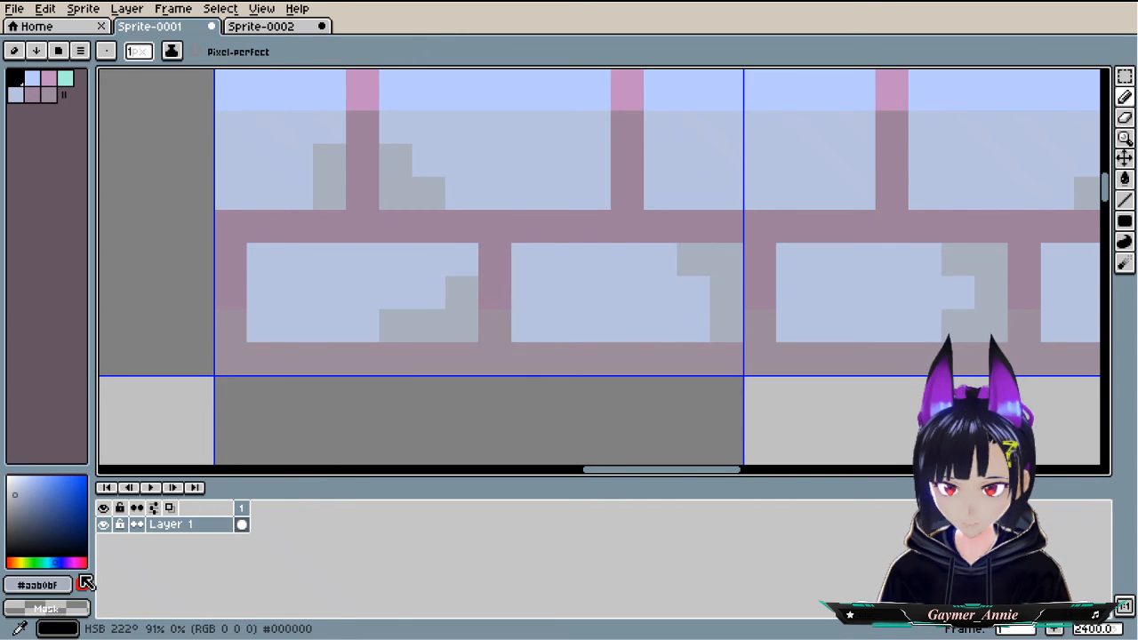
{"action": "key", "text": "i"}
{"action": "left_click", "coordinate": [697, 294]}
{"action": "key", "text": "b"}
{"action": "scroll", "coordinate": [442, 407], "scroll_direction": "down", "scroll_amount": 1}
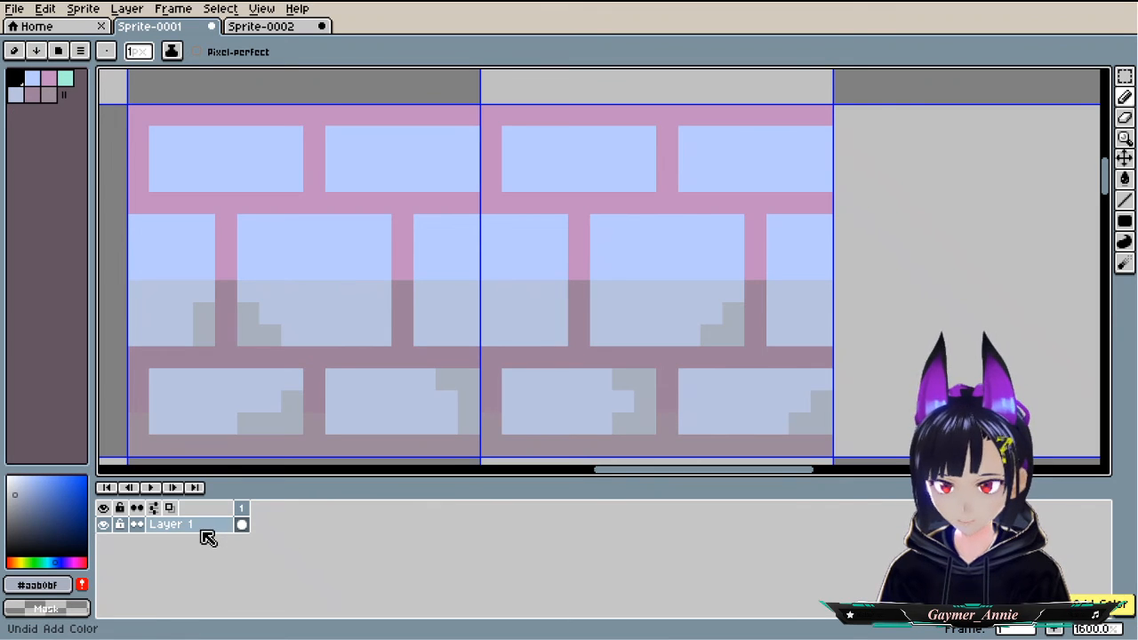
- Add a new layer above Layer 1
{"action": "left_click", "coordinate": [89, 11]}
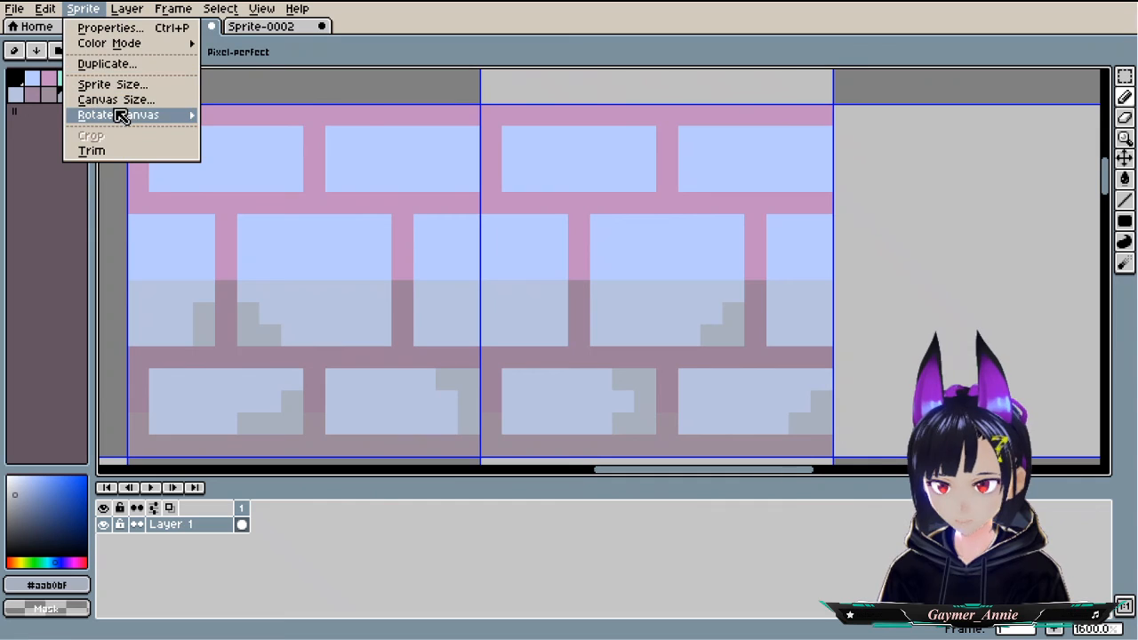
{"action": "mouse_move", "coordinate": [127, 9]}
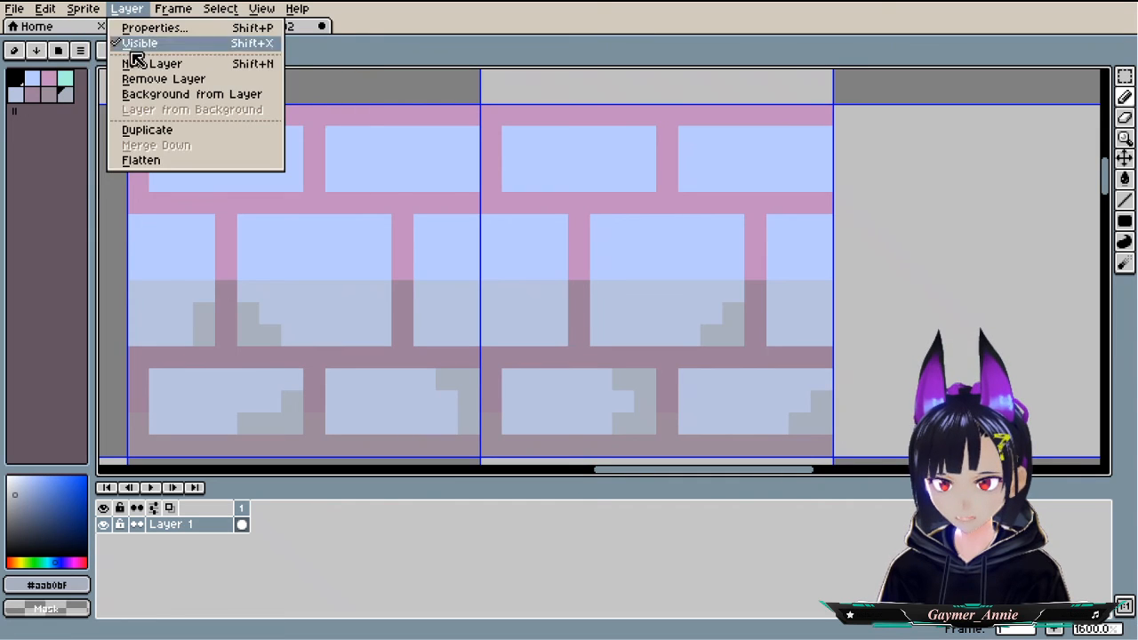
{"action": "left_click", "coordinate": [134, 62]}
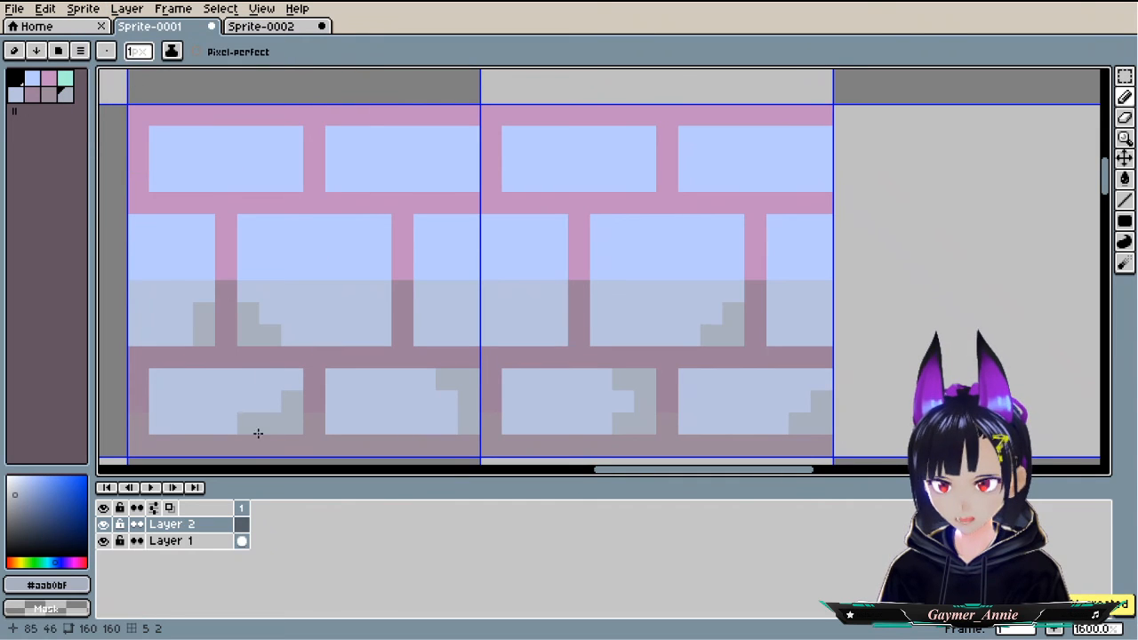
- Reduce the opacity of Layer 2 to make it roughly half transparent
{"action": "double_click", "coordinate": [183, 524]}
{"action": "left_click_drag", "start_coordinate": [580, 360], "coordinate": [612, 360]}
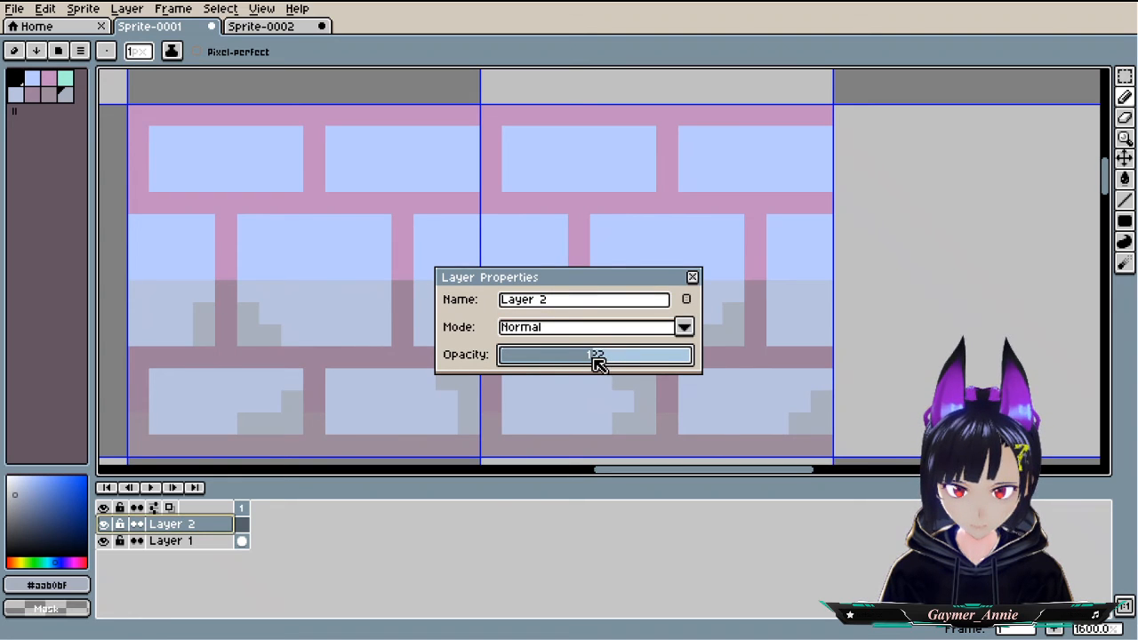
{"action": "left_click", "coordinate": [692, 277]}
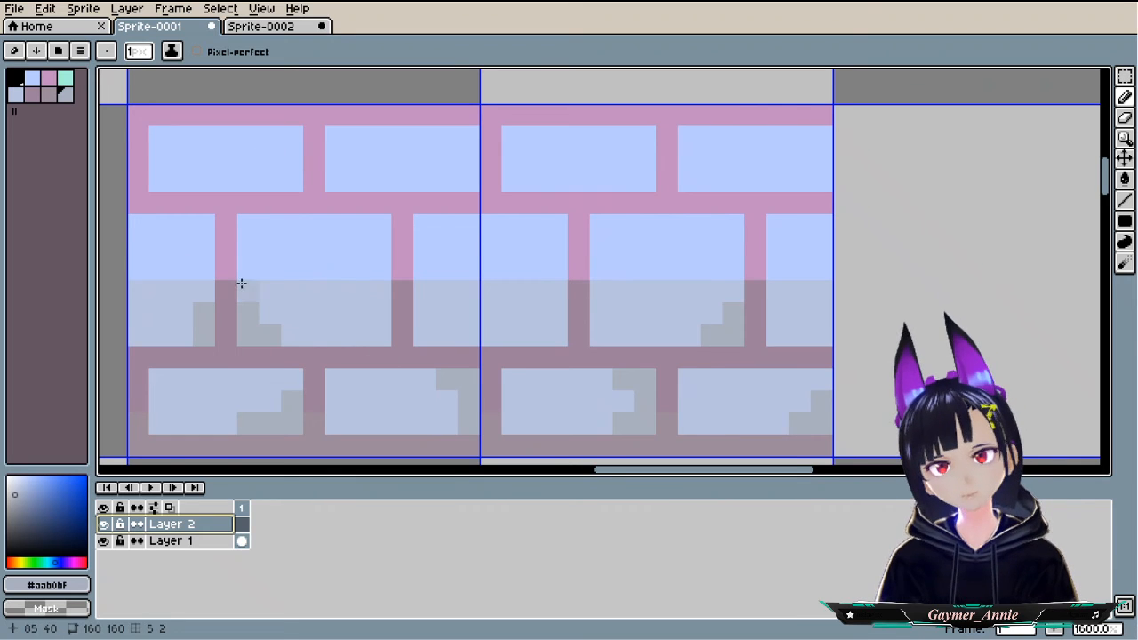
- Set the foreground colour to the grey #9a9a9a
{"action": "left_click", "coordinate": [56, 589]}
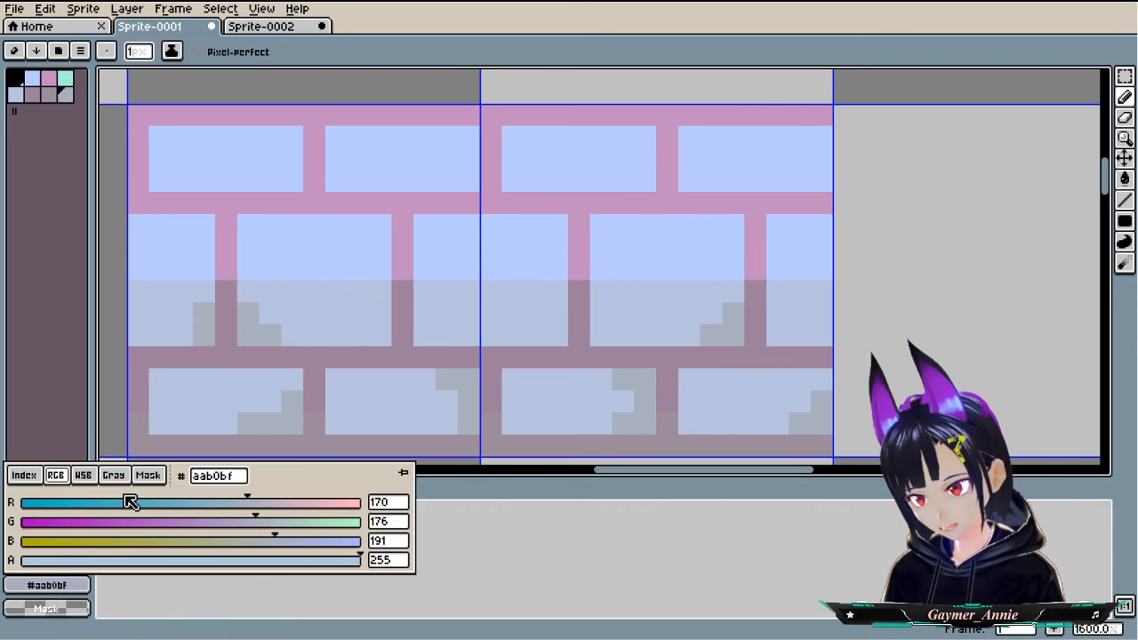
{"action": "double_click", "coordinate": [240, 479]}
{"action": "key", "text": "BackSpace"}
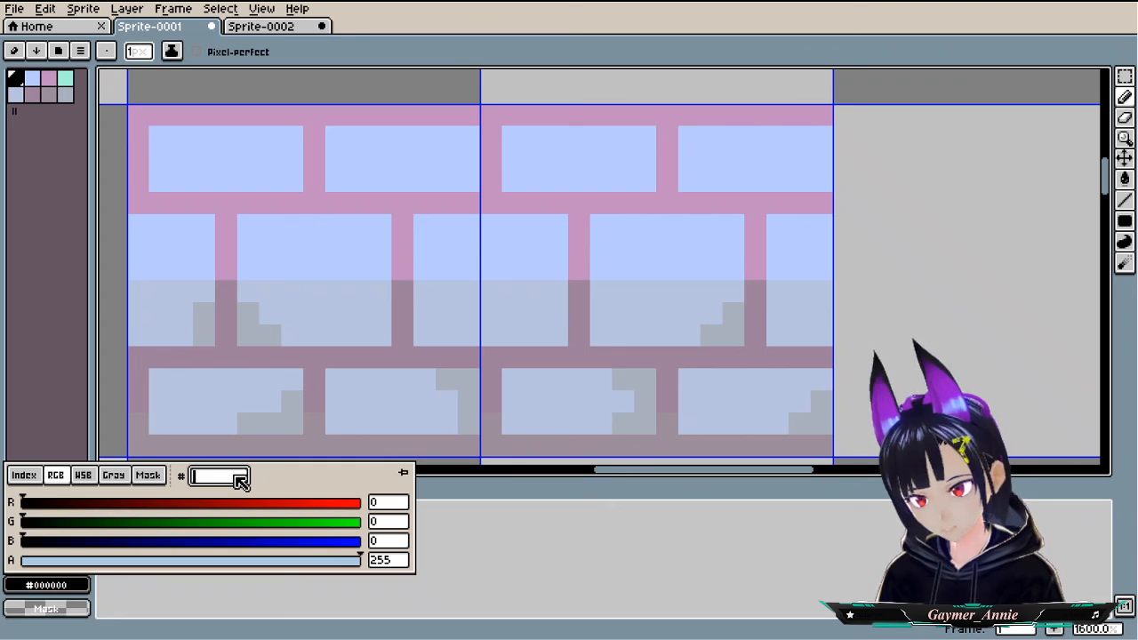
{"action": "type", "text": "9a9a90"}
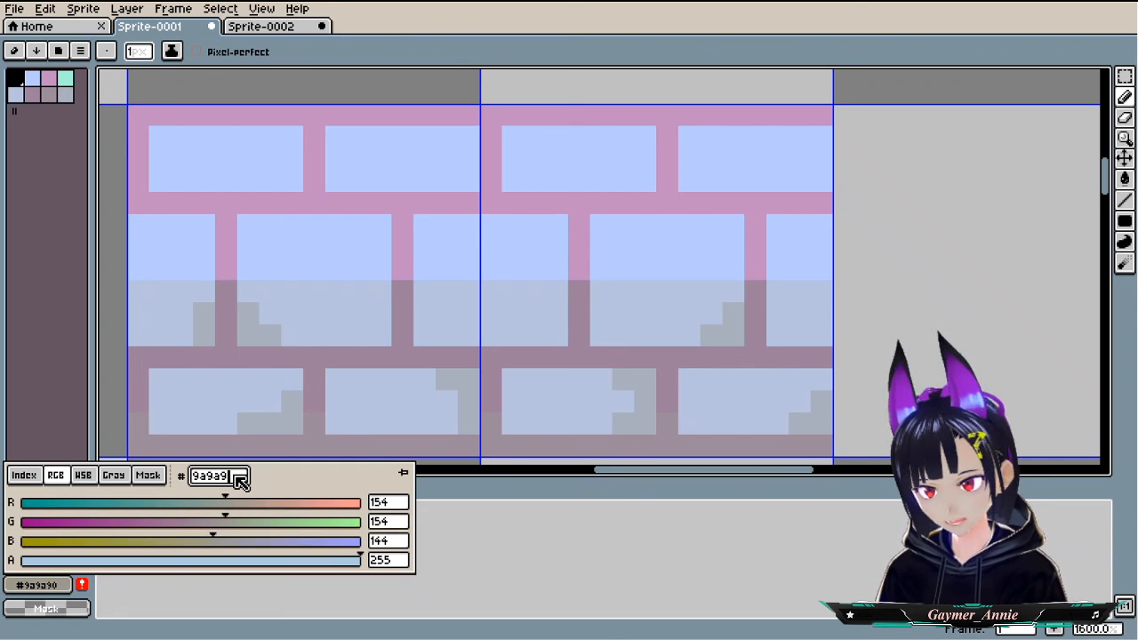
{"action": "key", "text": "Return"}
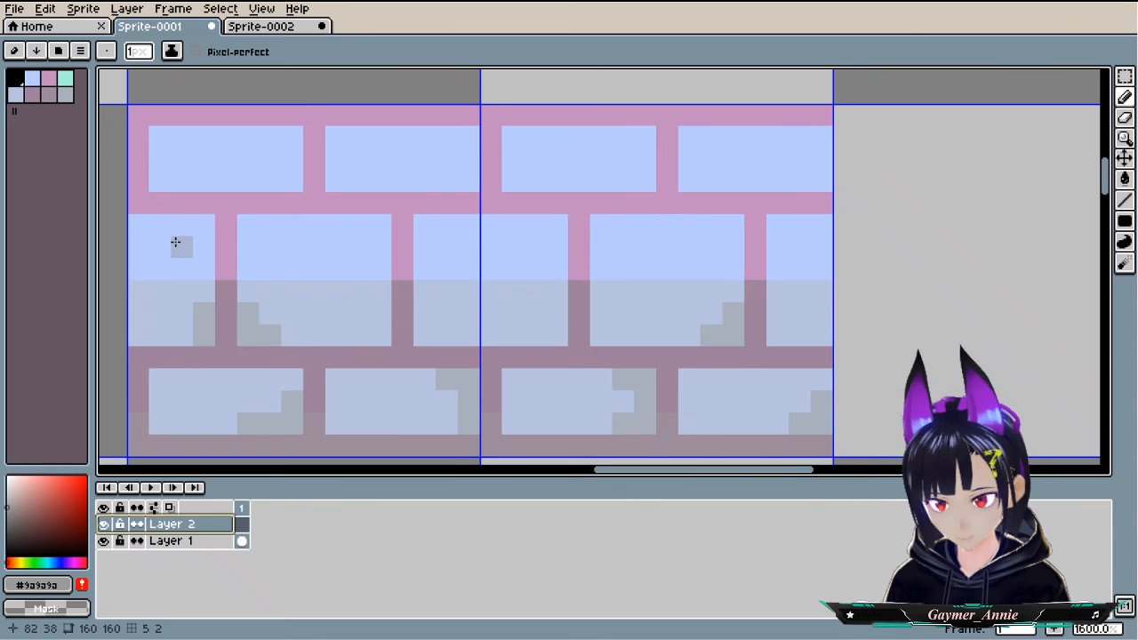
- Try a white highlight on the upper-left corner of the right wall tile's first top-row brick
{"action": "left_click", "coordinate": [9, 481]}
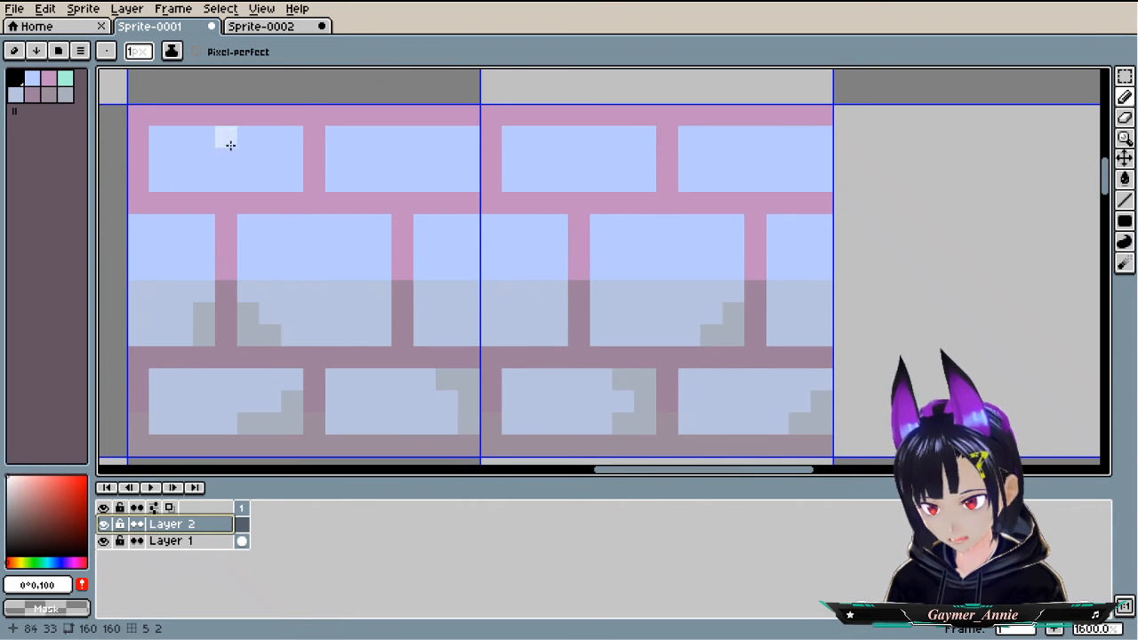
{"action": "mouse_move", "coordinate": [516, 153]}
{"action": "left_mouse_down"}
{"action": "mouse_move", "coordinate": [516, 140]}
{"action": "mouse_move", "coordinate": [552, 130]}
{"action": "left_mouse_up"}
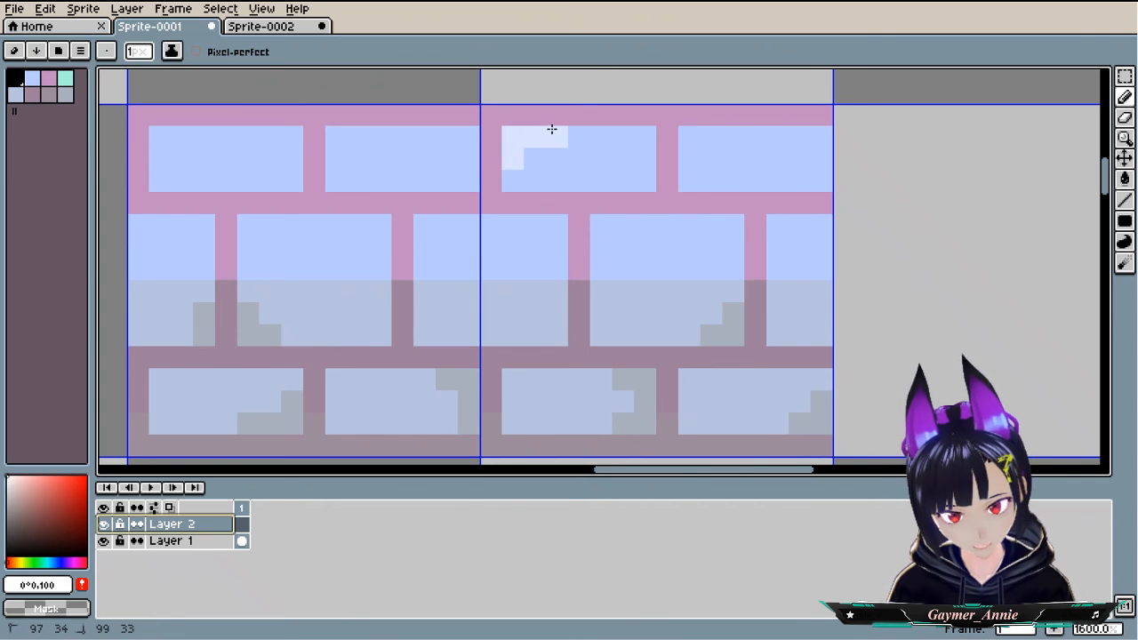
{"action": "scroll", "coordinate": [602, 254], "scroll_direction": "down", "scroll_amount": 4}
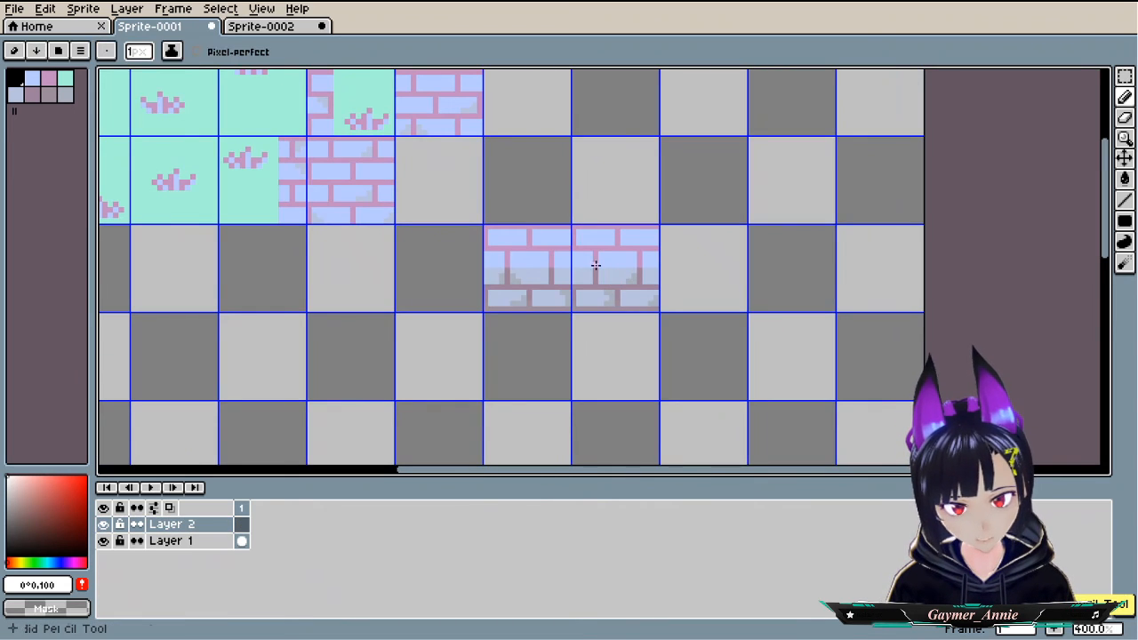
- Remove Layer 2 and shade the upper-left corner of the left wall tile's wide middle brick with #b8c3df
{"action": "left_click", "coordinate": [15, 96]}
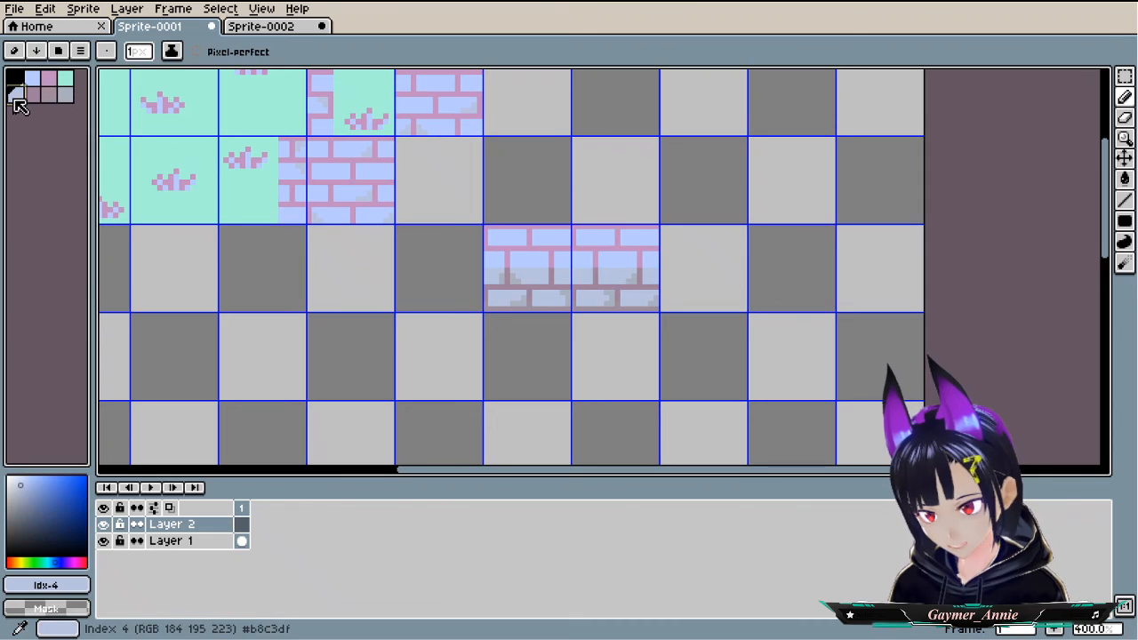
{"action": "scroll", "coordinate": [403, 244], "scroll_direction": "up", "scroll_amount": 5}
{"action": "left_click_drag", "start_coordinate": [665, 283], "coordinate": [708, 447]}
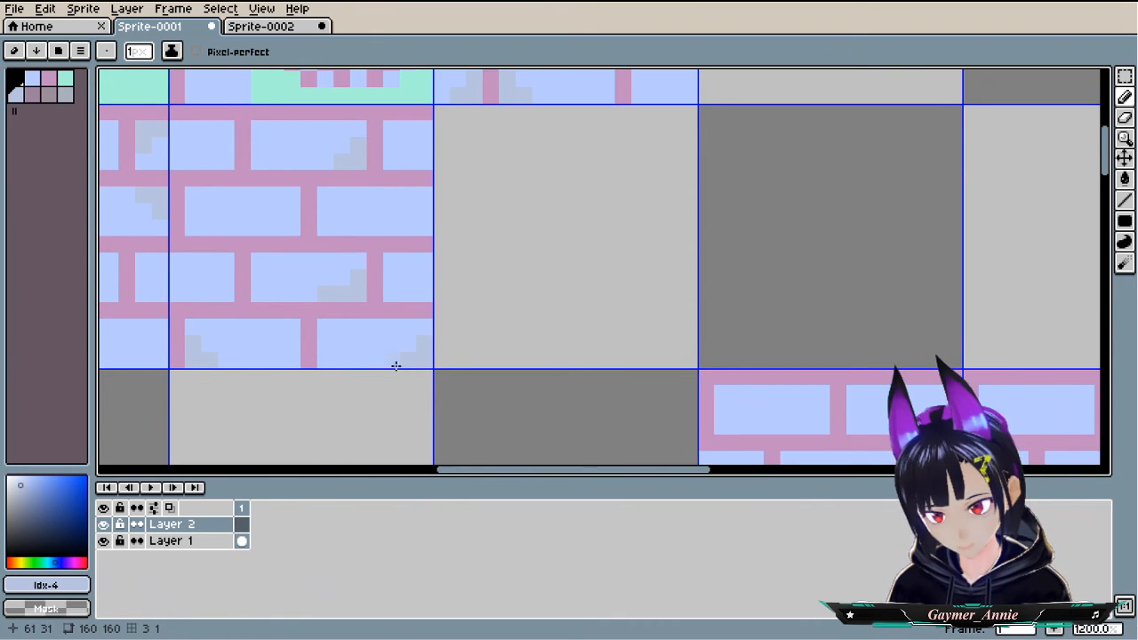
{"action": "left_click_drag", "start_coordinate": [534, 371], "coordinate": [335, 275]}
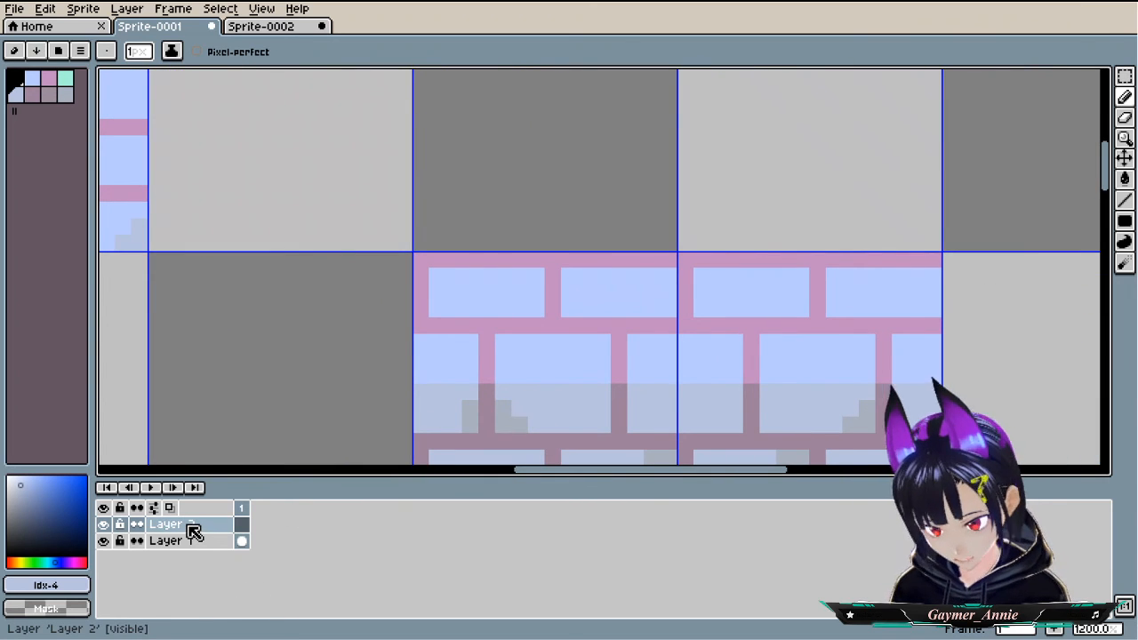
{"action": "scroll", "coordinate": [172, 425], "scroll_direction": "down", "scroll_amount": 3}
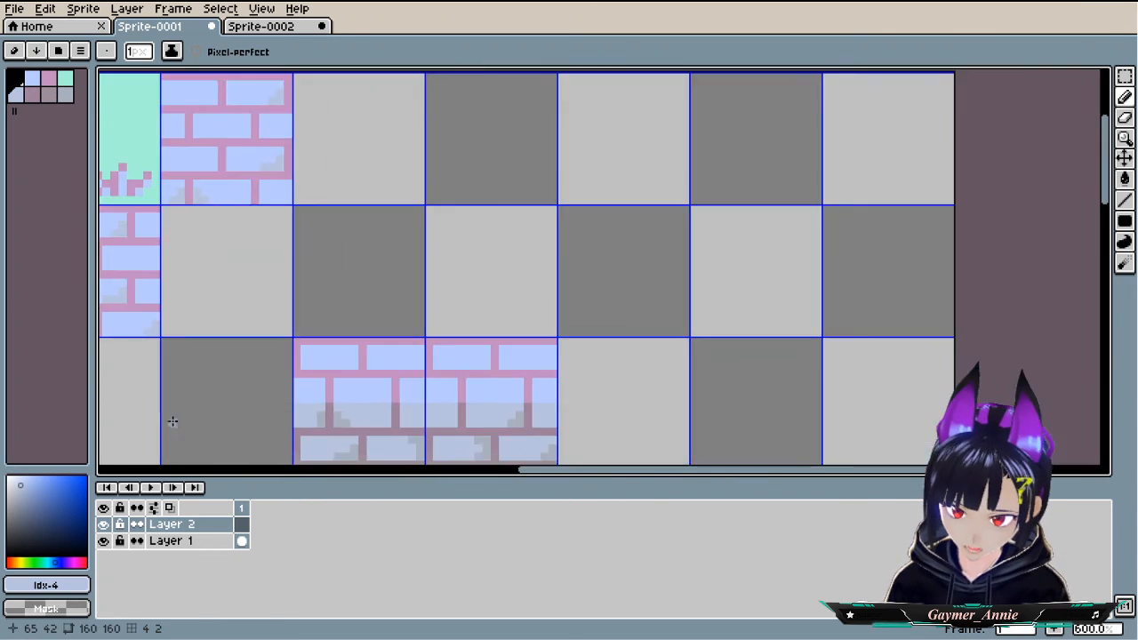
{"action": "right_click", "coordinate": [214, 532]}
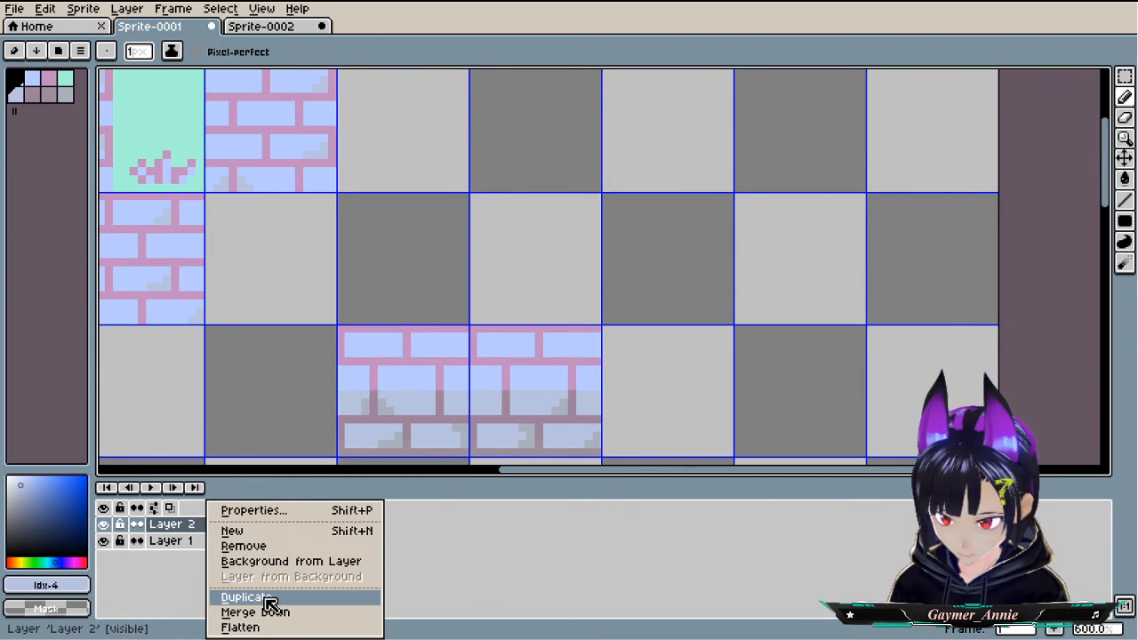
{"action": "left_click", "coordinate": [270, 547]}
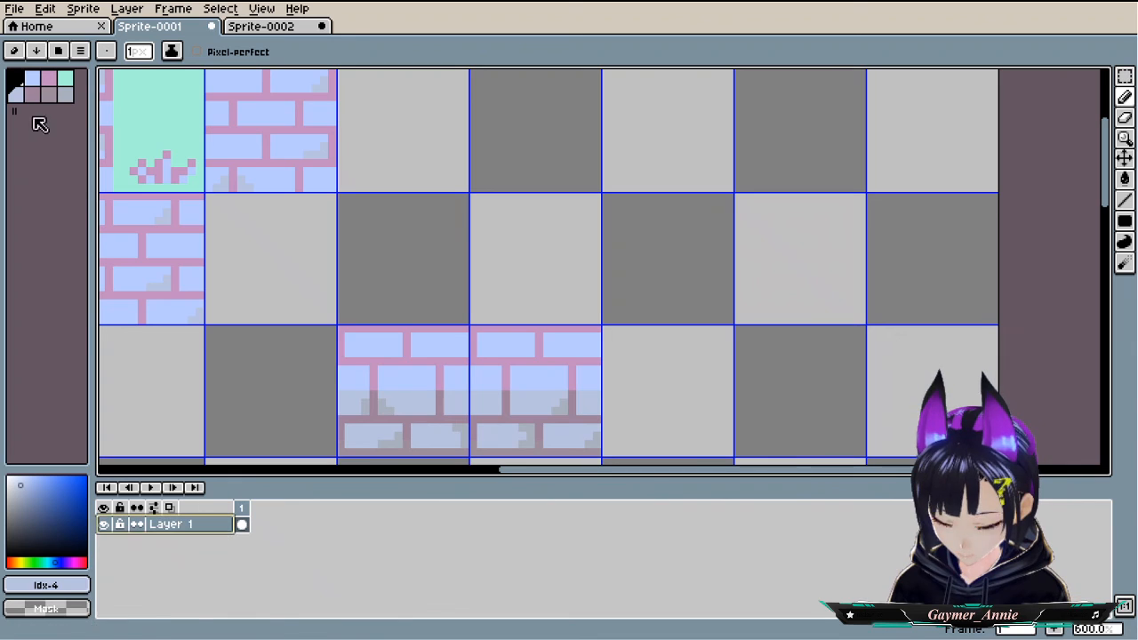
{"action": "scroll", "coordinate": [397, 396], "scroll_direction": "up", "scroll_amount": 5}
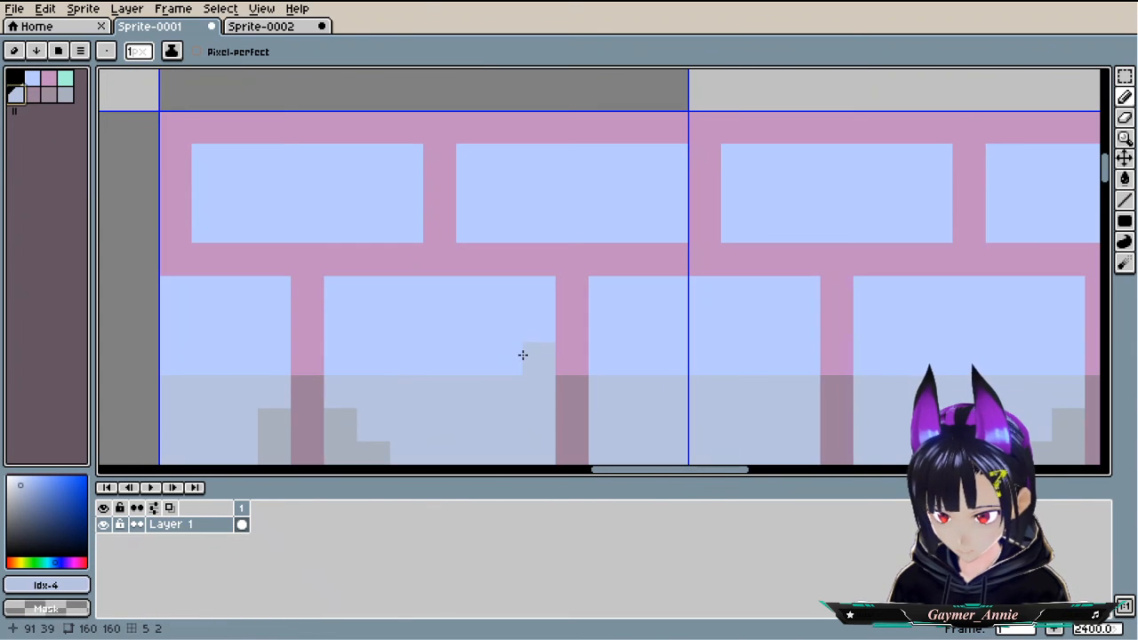
{"action": "mouse_move", "coordinate": [338, 313]}
{"action": "left_mouse_down"}
{"action": "mouse_move", "coordinate": [338, 295]}
{"action": "mouse_move", "coordinate": [366, 280]}
{"action": "left_mouse_up"}
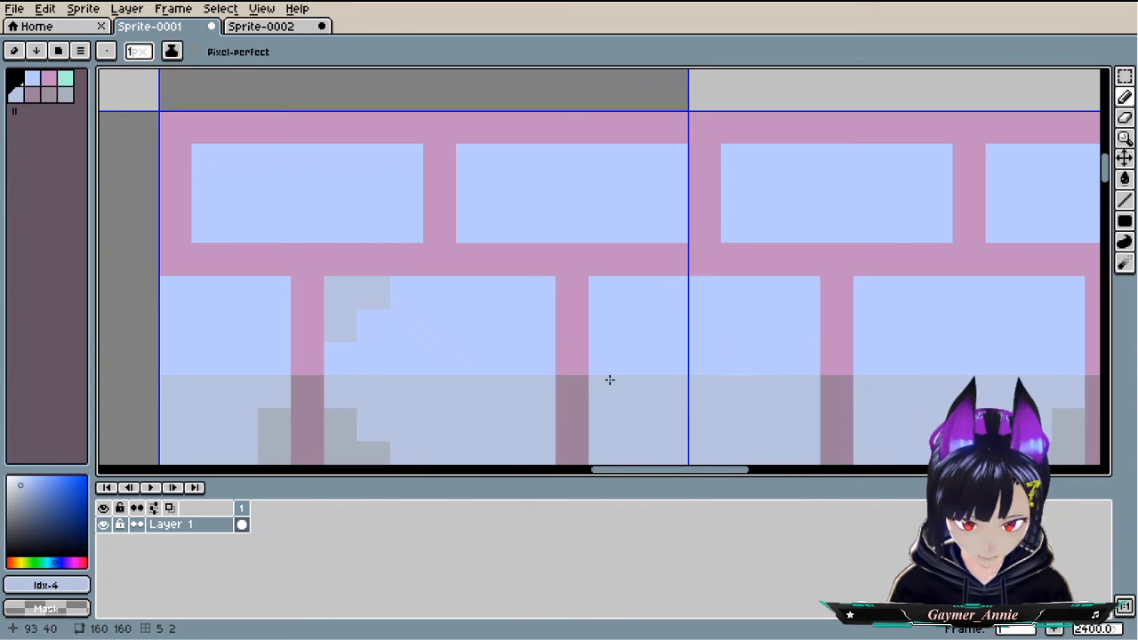
- Extend the dark mortar colour #9c829b one pixel upward in the four vertical joints of the wall tiles' middle row
{"action": "key", "text": "i"}
{"action": "left_click", "coordinate": [573, 388]}
{"action": "key", "text": "b"}
{"action": "left_click", "coordinate": [572, 358]}
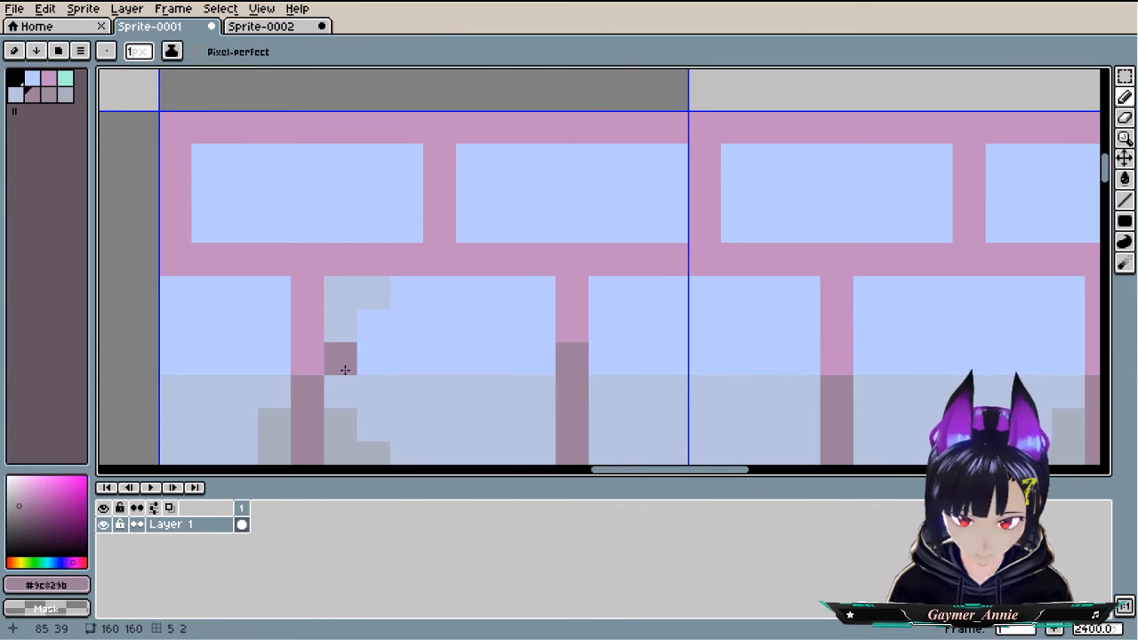
{"action": "left_click", "coordinate": [307, 359]}
{"action": "left_click", "coordinate": [836, 359]}
{"action": "left_click_drag", "start_coordinate": [888, 366], "coordinate": [576, 369]}
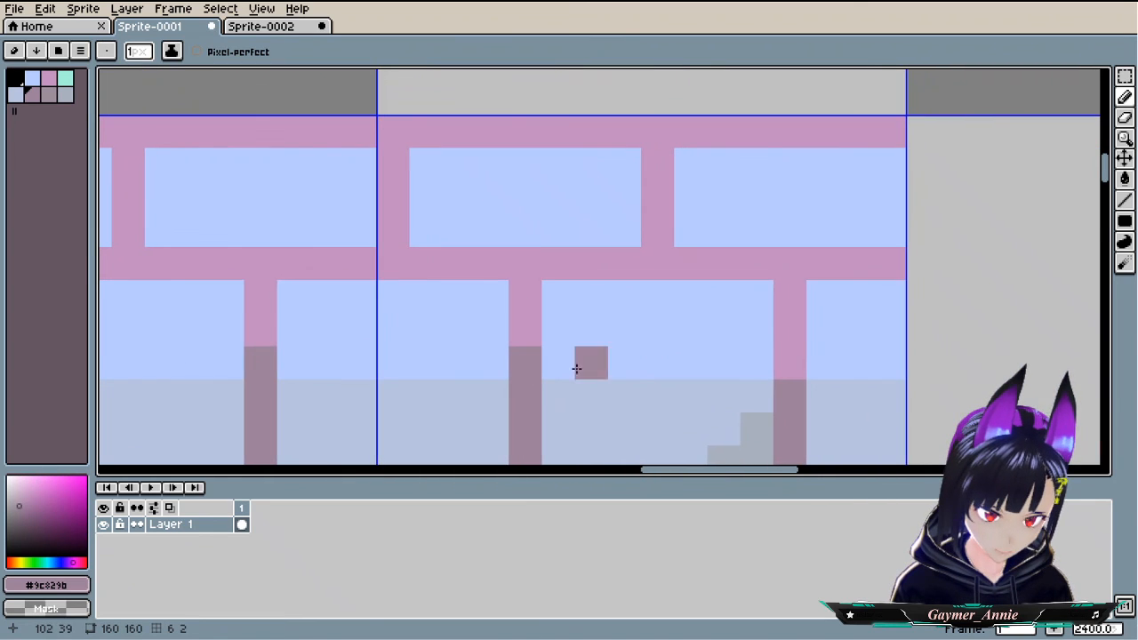
{"action": "left_click", "coordinate": [779, 361]}
{"action": "scroll", "coordinate": [748, 377], "scroll_direction": "down", "scroll_amount": 5}
{"action": "scroll", "coordinate": [706, 380], "scroll_direction": "down", "scroll_amount": 2}
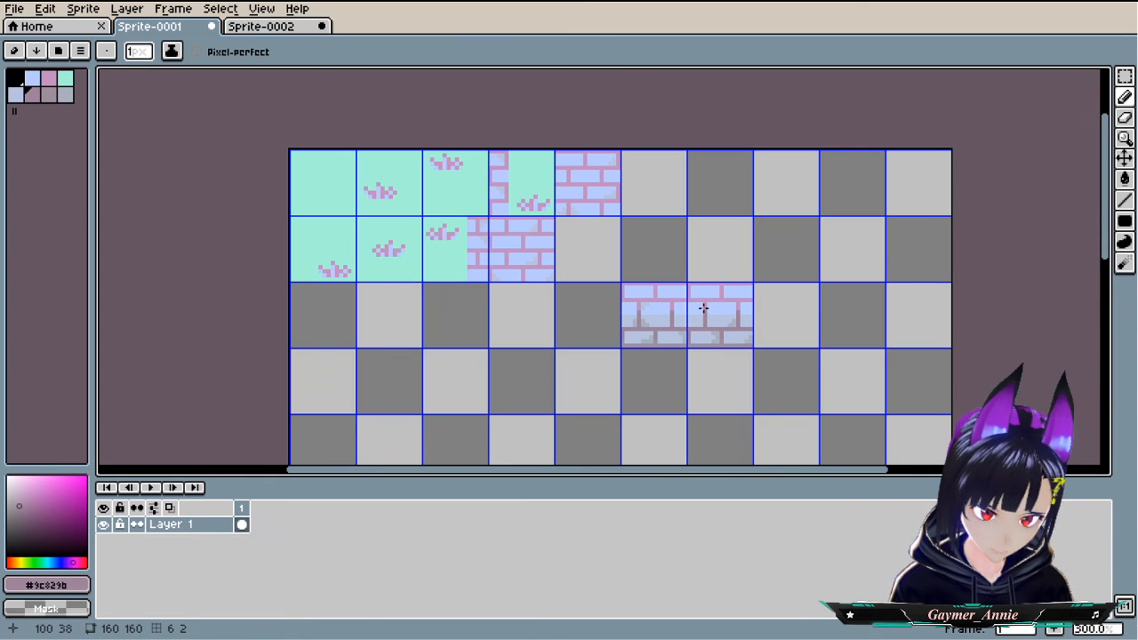
- Shade the upper-left corner of the right wall tile's last middle-row brick with palette colour #b8c3df
{"action": "left_click", "coordinate": [18, 97]}
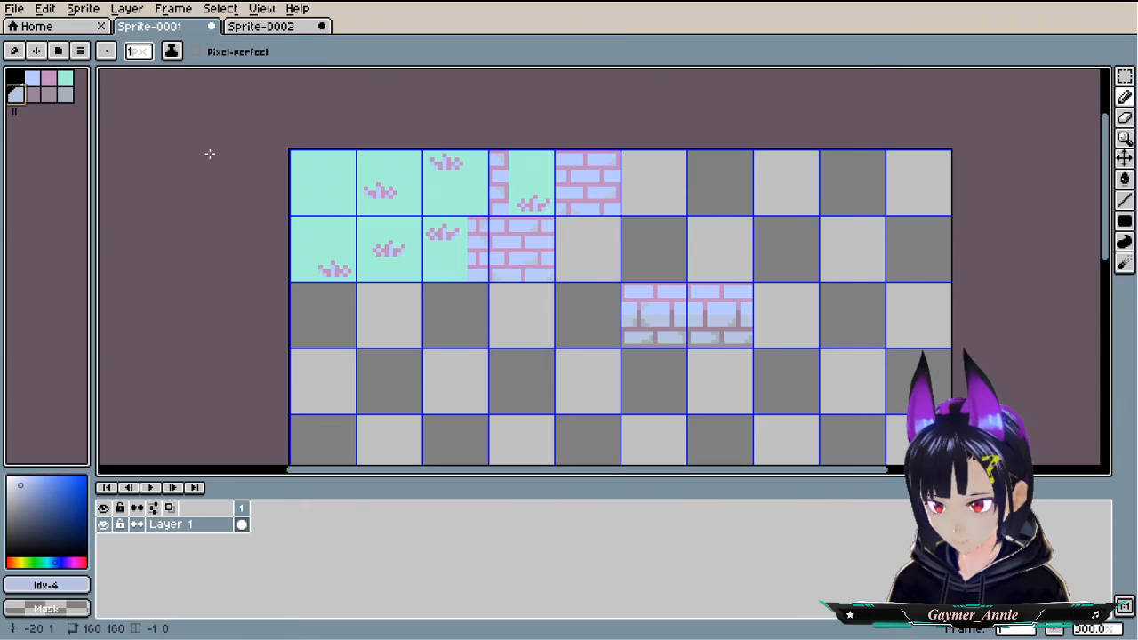
{"action": "scroll", "coordinate": [941, 391], "scroll_direction": "up", "scroll_amount": 3}
{"action": "scroll", "coordinate": [851, 346], "scroll_direction": "up", "scroll_amount": 1}
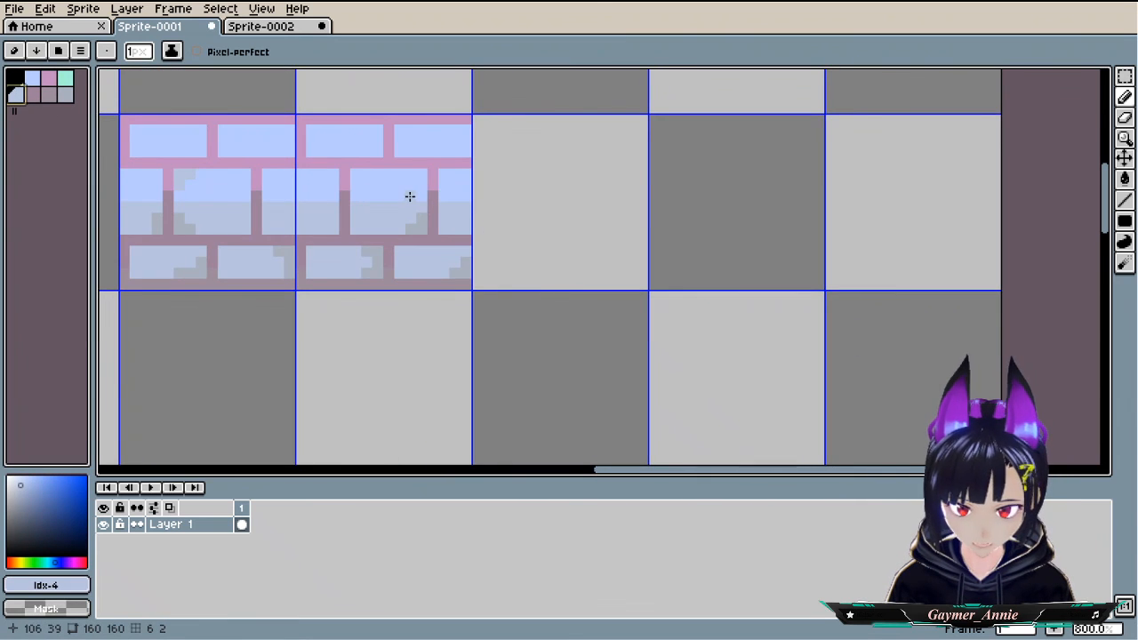
{"action": "scroll", "coordinate": [423, 196], "scroll_direction": "up", "scroll_amount": 5}
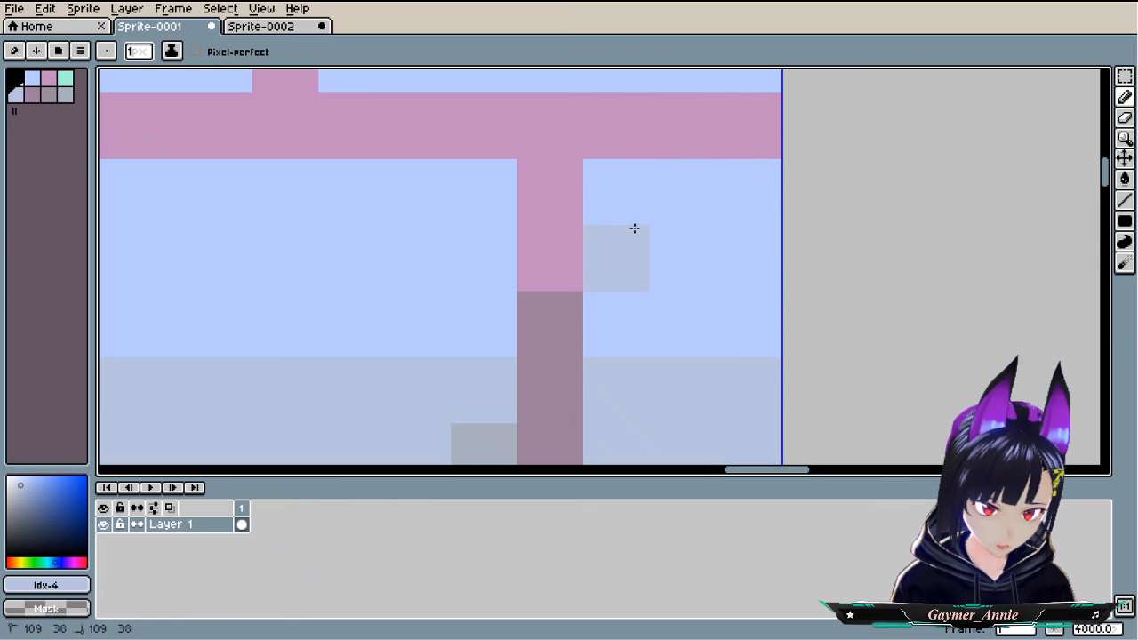
{"action": "left_click_drag", "start_coordinate": [635, 228], "coordinate": [660, 218]}
{"action": "left_click_drag", "start_coordinate": [436, 277], "coordinate": [1092, 364]}
{"action": "left_click_drag", "start_coordinate": [783, 317], "coordinate": [966, 301]}
{"action": "scroll", "coordinate": [966, 301], "scroll_direction": "down", "scroll_amount": 1}
{"action": "scroll", "coordinate": [966, 302], "scroll_direction": "down", "scroll_amount": 4}
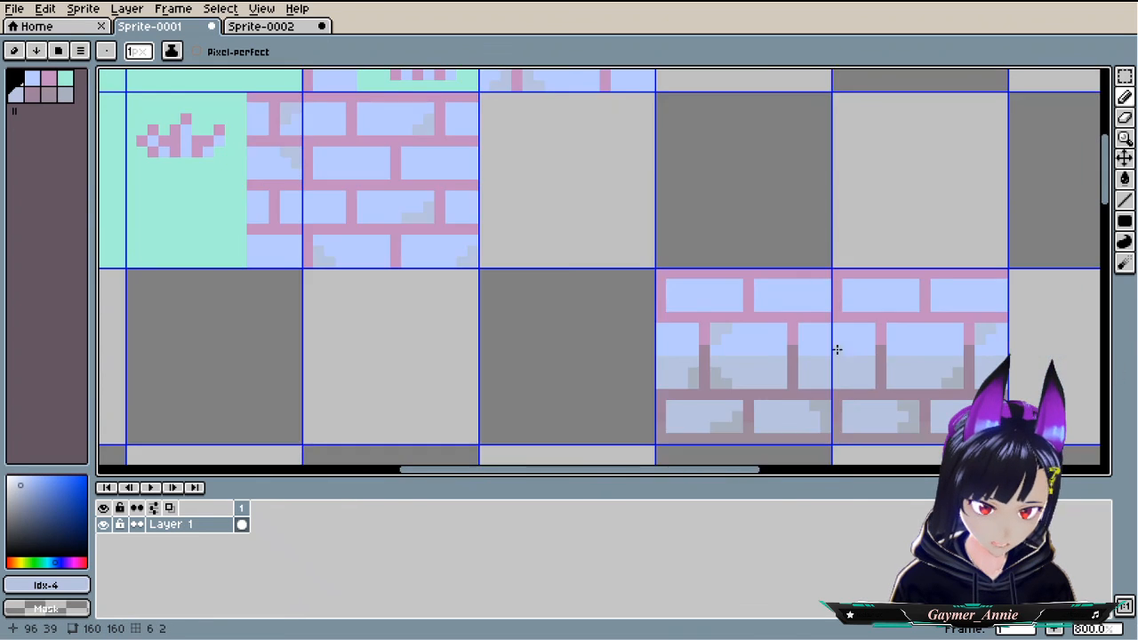
- Shade the lower-right corners of both top-row bricks in the left wall tile with stepped pixels
{"action": "scroll", "coordinate": [839, 348], "scroll_direction": "up", "scroll_amount": 3}
{"action": "mouse_move", "coordinate": [673, 259]}
{"action": "left_mouse_down"}
{"action": "mouse_move", "coordinate": [668, 290]}
{"action": "mouse_move", "coordinate": [645, 304]}
{"action": "mouse_move", "coordinate": [665, 299]}
{"action": "mouse_move", "coordinate": [627, 298]}
{"action": "left_mouse_up"}
{"action": "left_click_drag", "start_coordinate": [828, 294], "coordinate": [505, 319]}
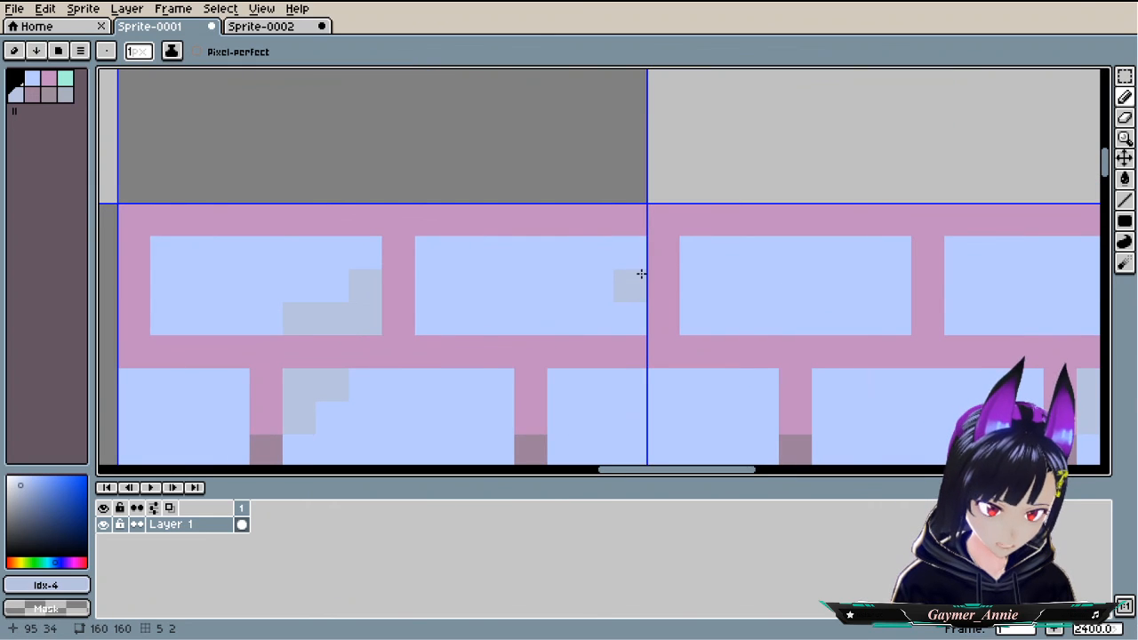
{"action": "left_click_drag", "start_coordinate": [638, 287], "coordinate": [610, 322]}
- Shade the lower-left corner of the second top-row brick in the right wall tile
{"action": "scroll", "coordinate": [632, 311], "scroll_direction": "right", "scroll_amount": 3}
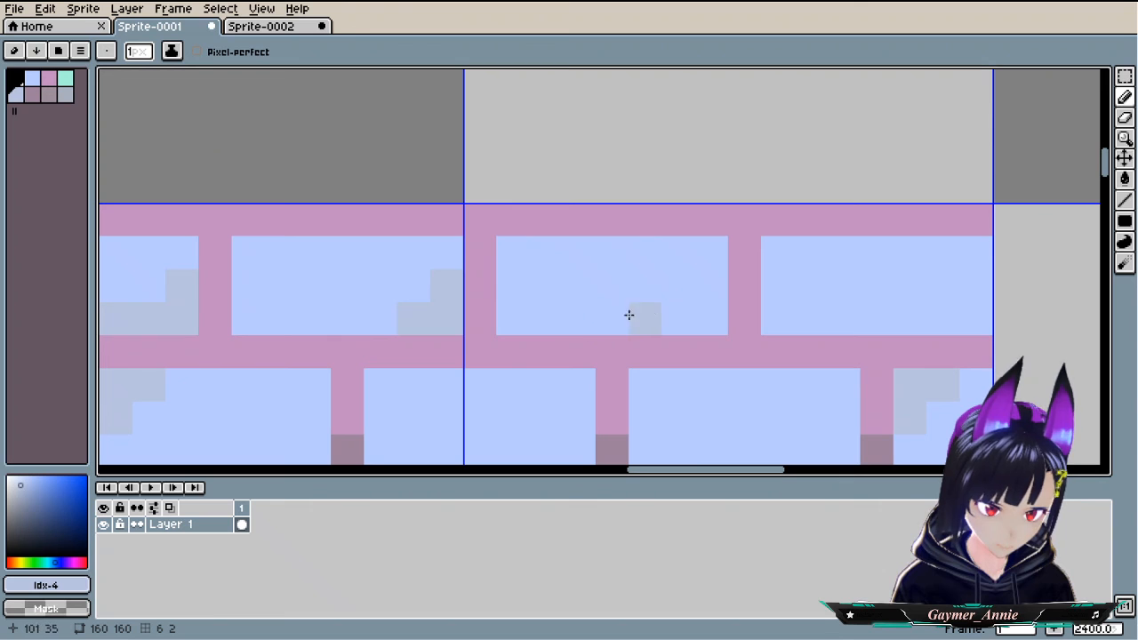
{"action": "left_click", "coordinate": [778, 286]}
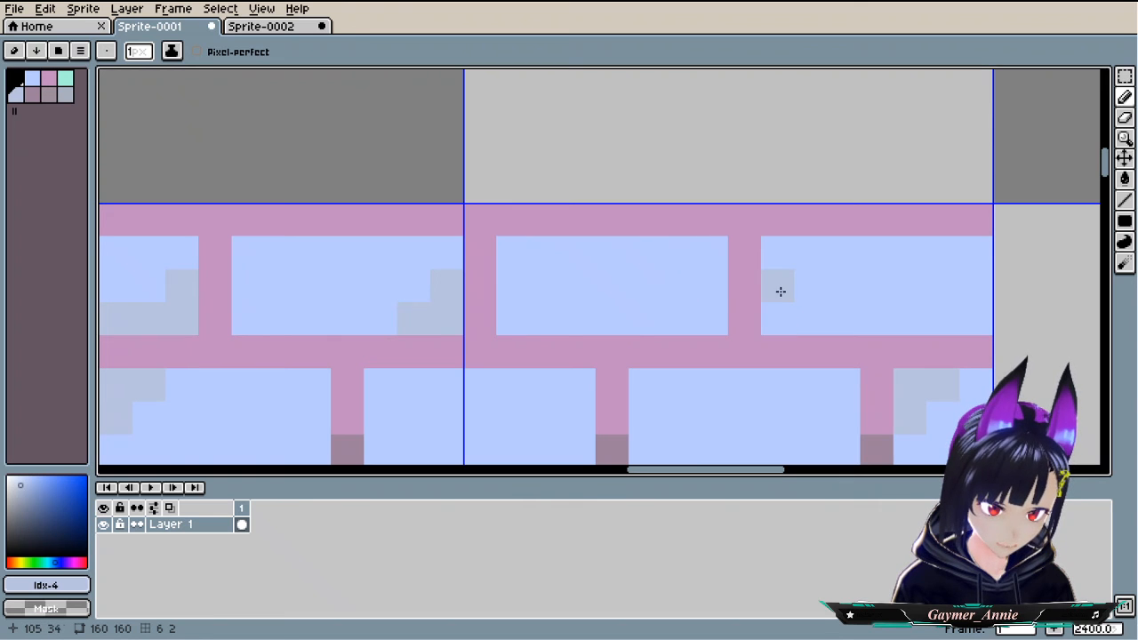
{"action": "left_click", "coordinate": [810, 319]}
{"action": "scroll", "coordinate": [800, 347], "scroll_direction": "down", "scroll_amount": 6}
{"action": "scroll", "coordinate": [780, 279], "scroll_direction": "up", "scroll_amount": 6}
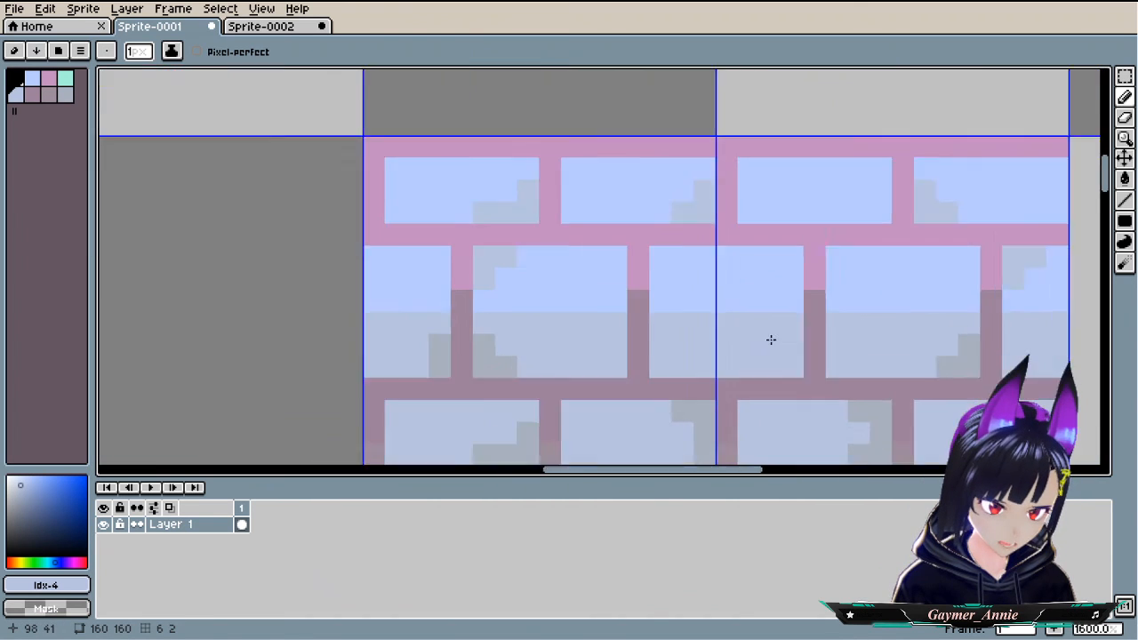
- Shade the upper-right corner of the right wall tile's first middle-row brick
{"action": "left_click", "coordinate": [760, 210]}
{"action": "scroll", "coordinate": [805, 229], "scroll_direction": "down", "scroll_amount": 4}
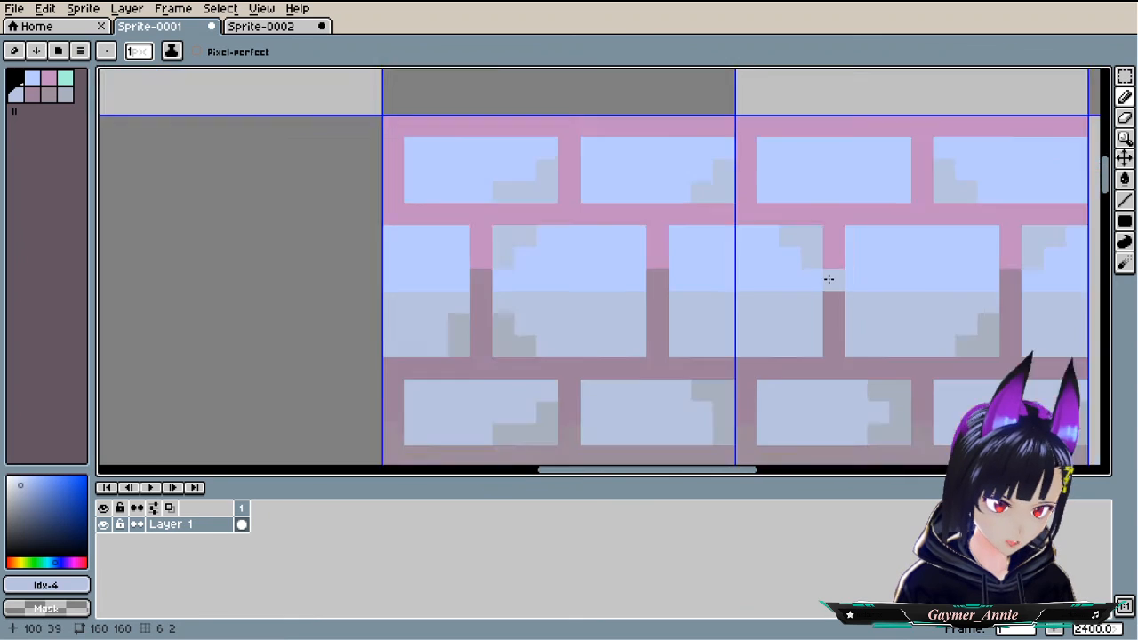
{"action": "scroll", "coordinate": [748, 299], "scroll_direction": "down", "scroll_amount": 4}
{"action": "scroll", "coordinate": [624, 288], "scroll_direction": "up", "scroll_amount": 2}
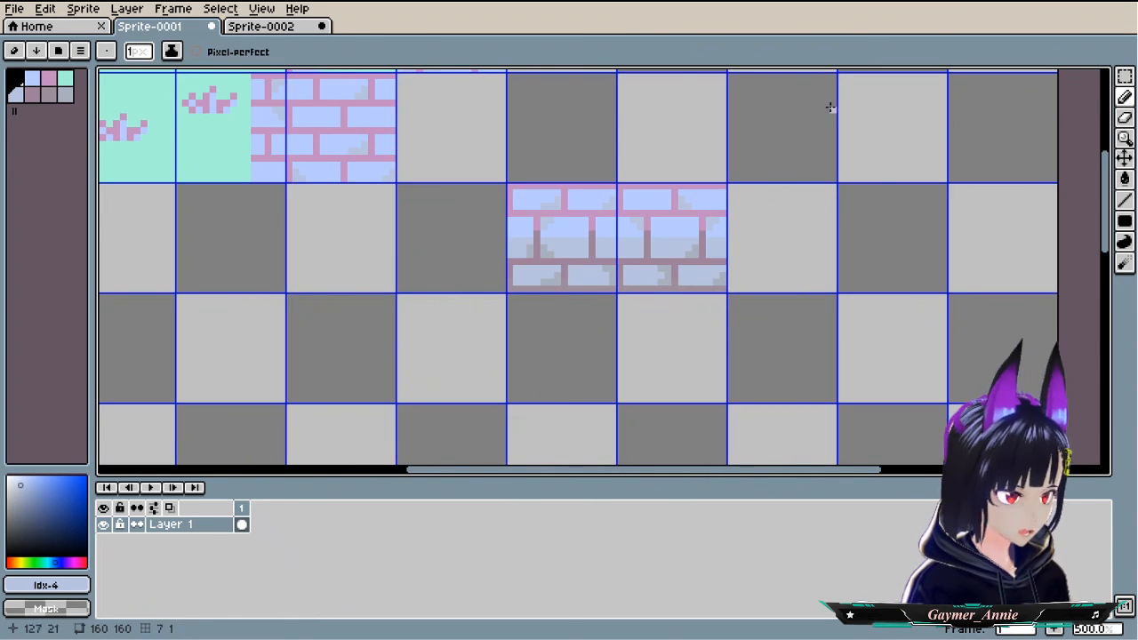
- Move both wall tiles as a 32 x 16 selection into the second row, directly beside the brick path tile
{"action": "key", "text": "z"}
{"action": "key", "text": "b"}
{"action": "key", "text": "m"}
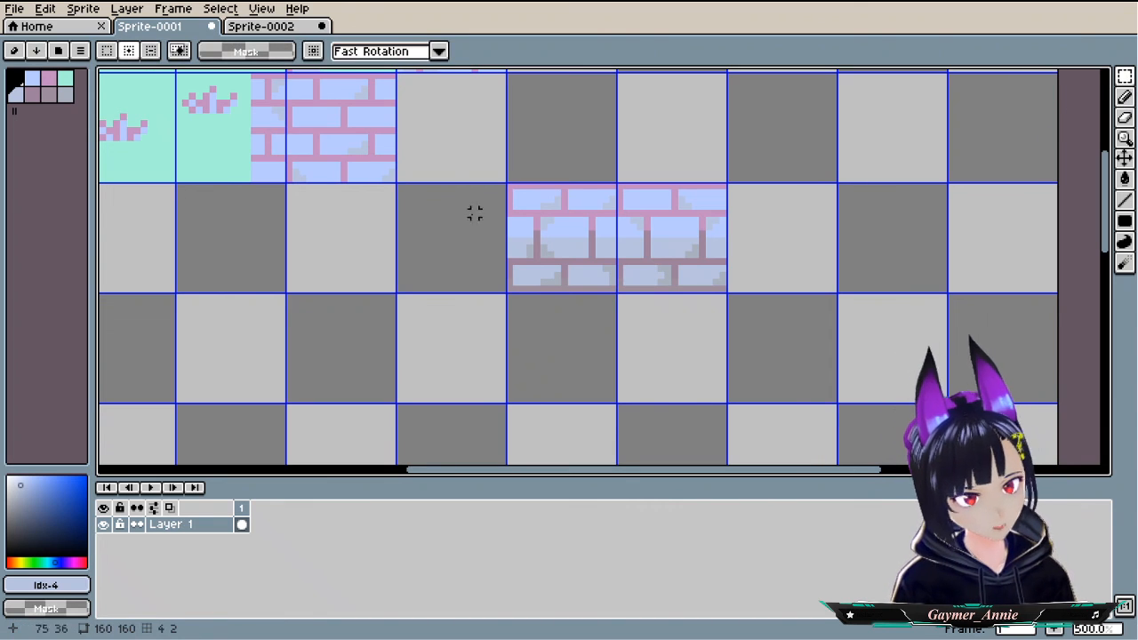
{"action": "left_click_drag", "start_coordinate": [510, 188], "coordinate": [729, 291]}
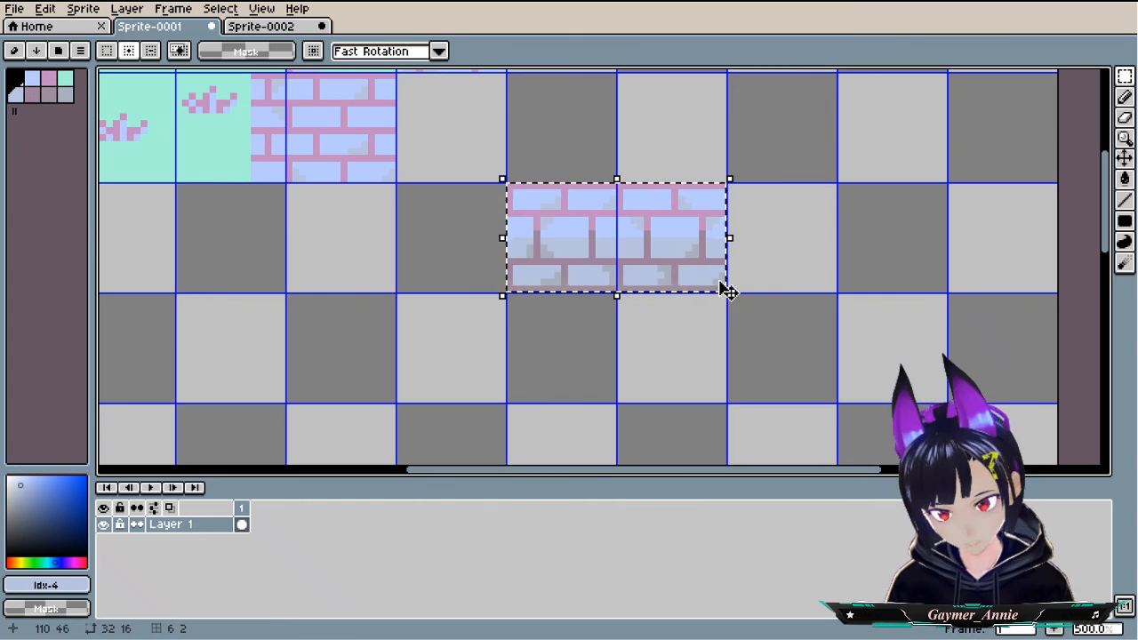
{"action": "left_click_drag", "start_coordinate": [642, 265], "coordinate": [524, 154]}
{"action": "left_click", "coordinate": [637, 190]}
{"action": "scroll", "coordinate": [683, 233], "scroll_direction": "down", "scroll_amount": 2}
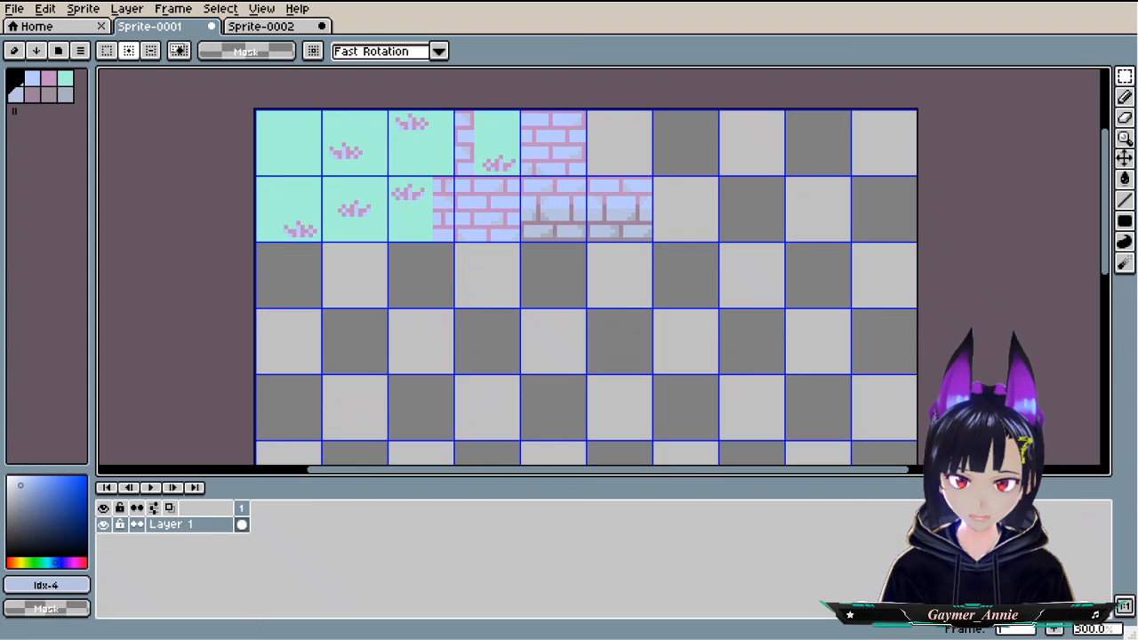
{"action": "scroll", "coordinate": [536, 235], "scroll_direction": "up", "scroll_amount": 5}
{"action": "scroll", "coordinate": [514, 429], "scroll_direction": "down", "scroll_amount": 2}
{"action": "left_click_drag", "start_coordinate": [559, 129], "coordinate": [495, 315]}
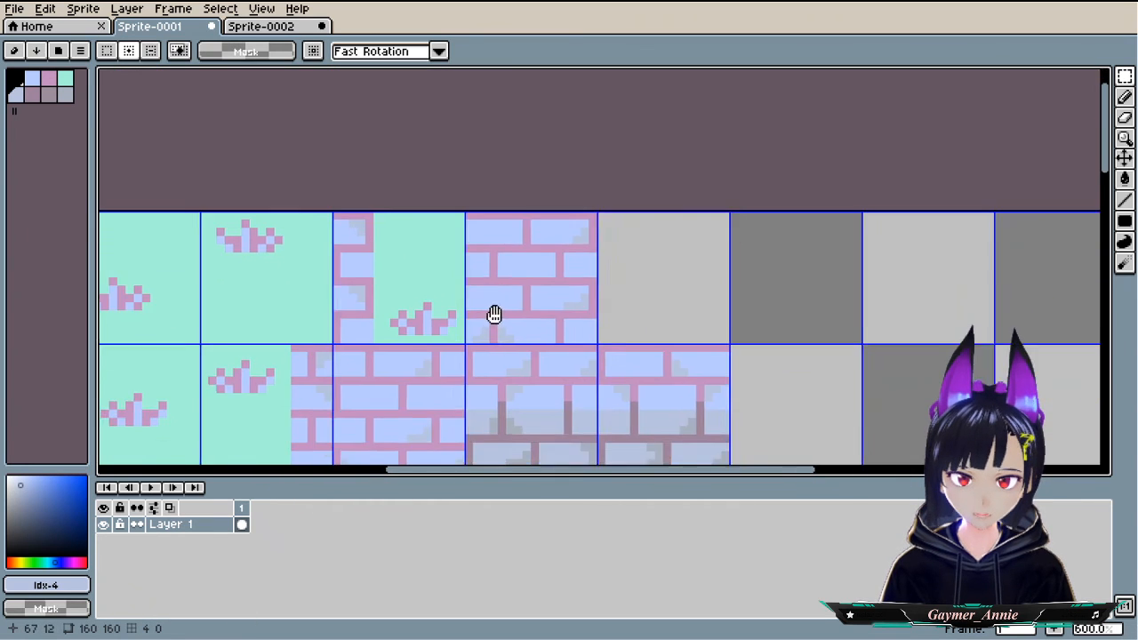
{"action": "scroll", "coordinate": [495, 315], "scroll_direction": "down", "scroll_amount": 2}
{"action": "left_click_drag", "start_coordinate": [564, 282], "coordinate": [755, 320]}
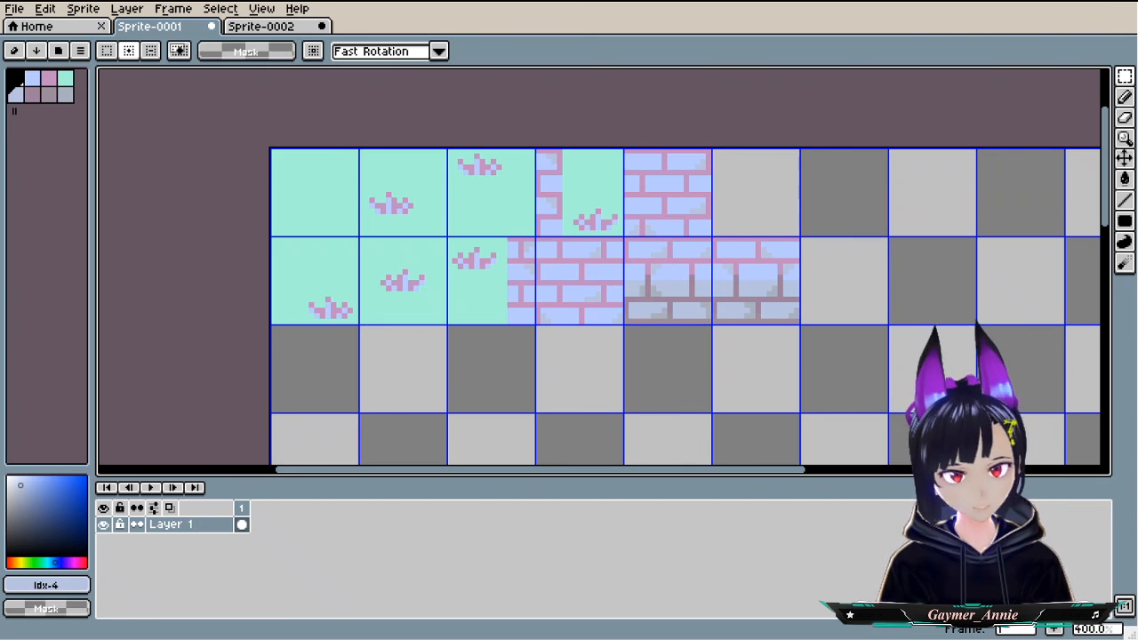
- Switch to Sprite-0002 and bring its three plain colour tiles into view
{"action": "left_click", "coordinate": [258, 27]}
{"action": "left_click_drag", "start_coordinate": [690, 312], "coordinate": [502, 258]}
{"action": "scroll", "coordinate": [633, 260], "scroll_direction": "up", "scroll_amount": 3}
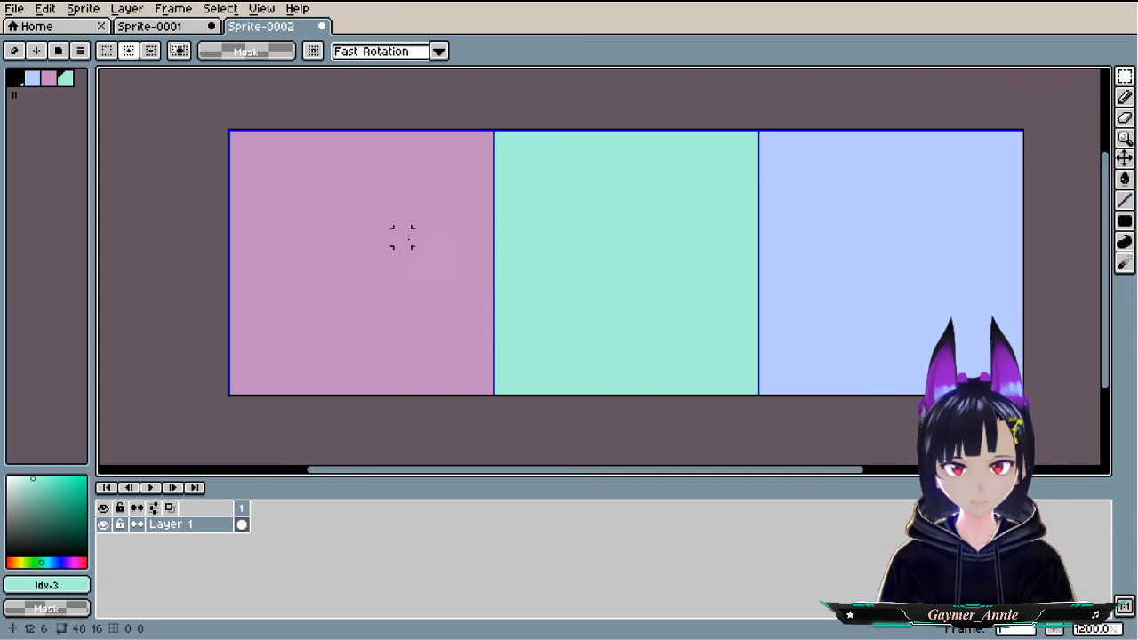